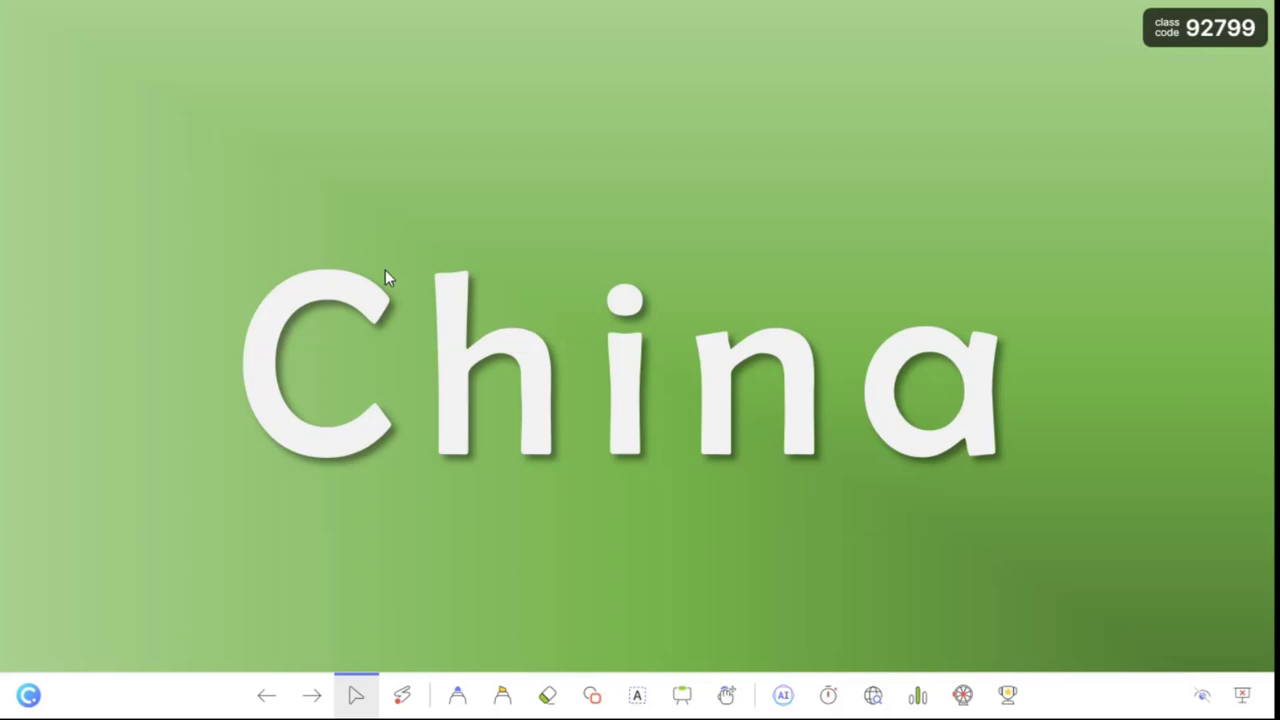
# - Play the Great Wall title, globe and China map animations until the photo ring slide appears
pyautogui.click(316, 697)
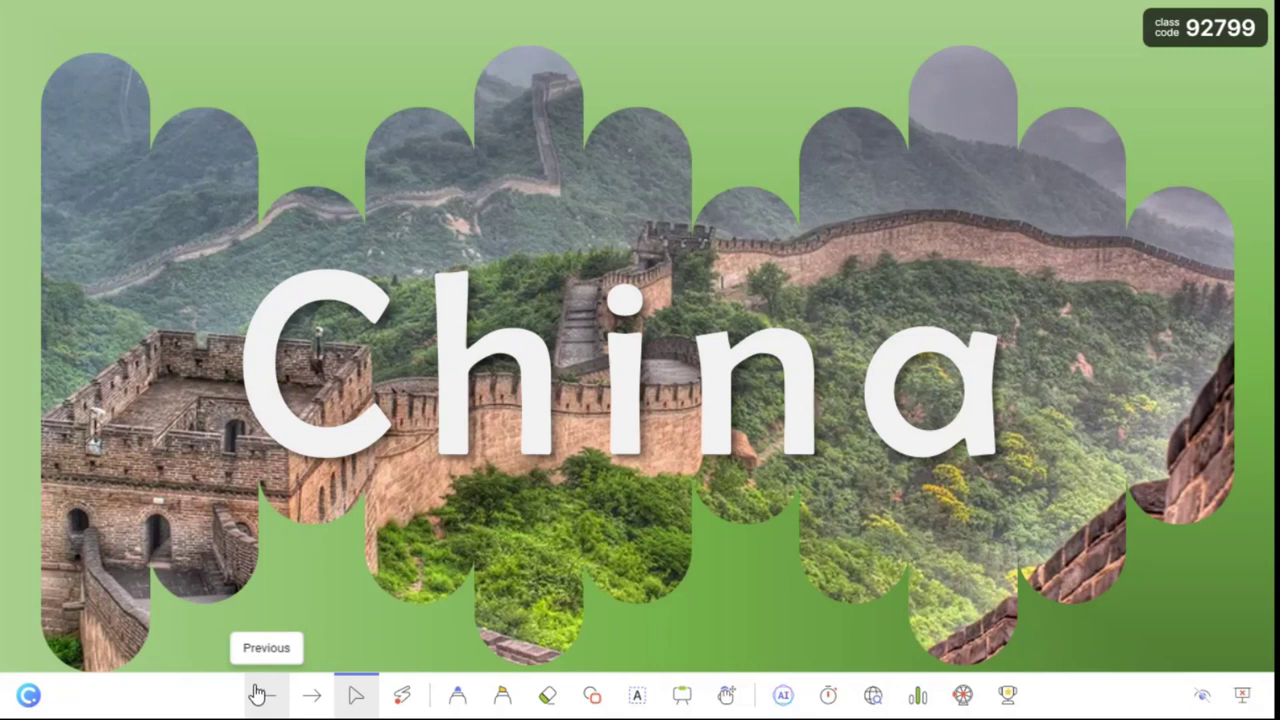
pyautogui.click(311, 700)
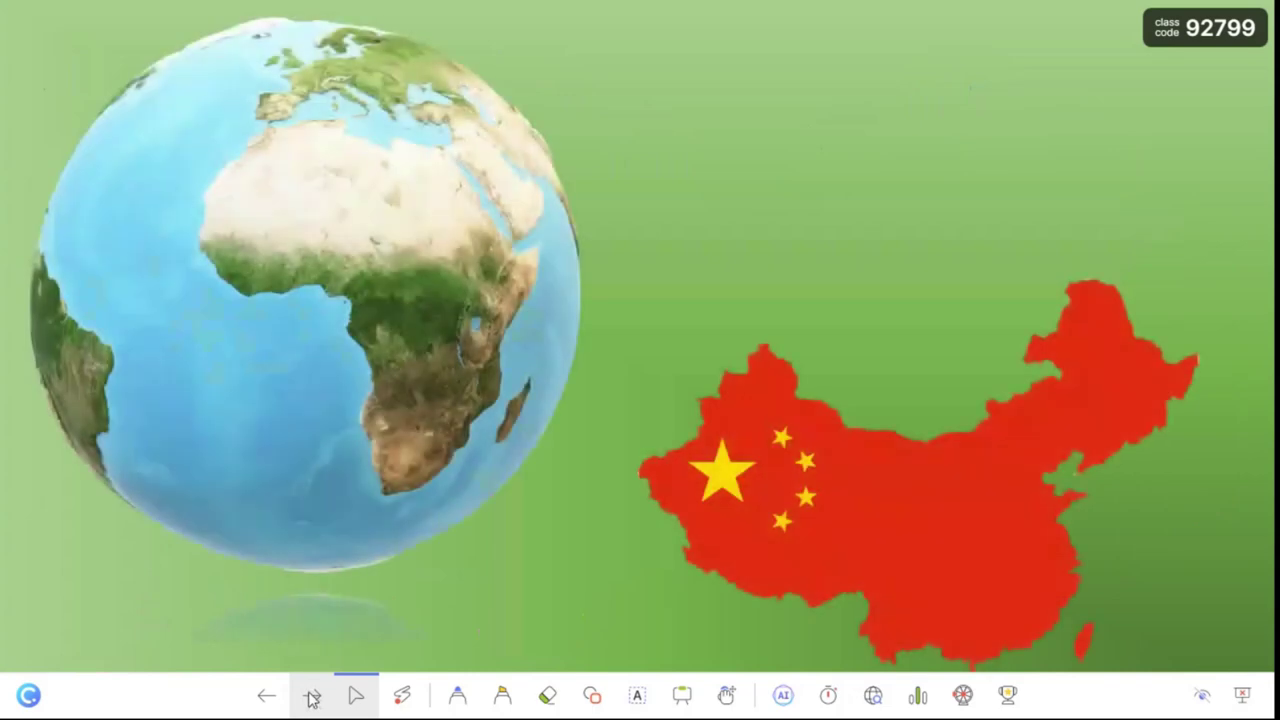
pyautogui.click(311, 700)
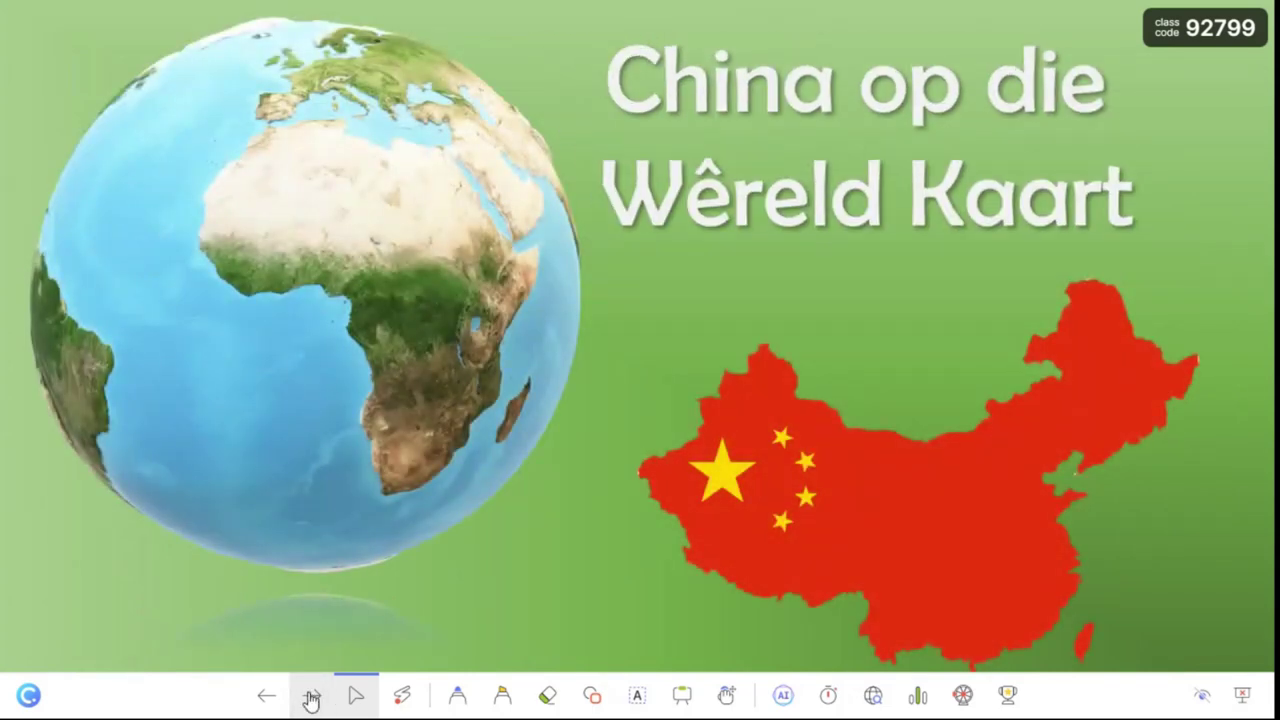
pyautogui.click(312, 699)
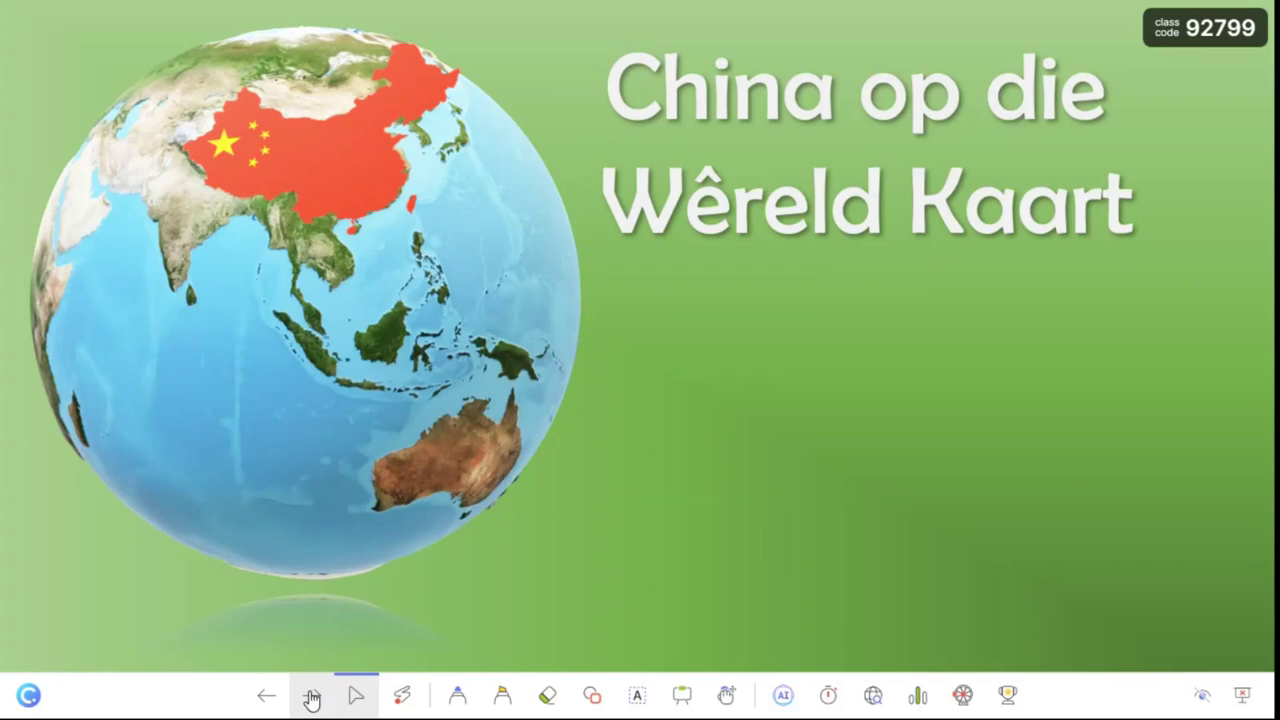
pyautogui.click(312, 699)
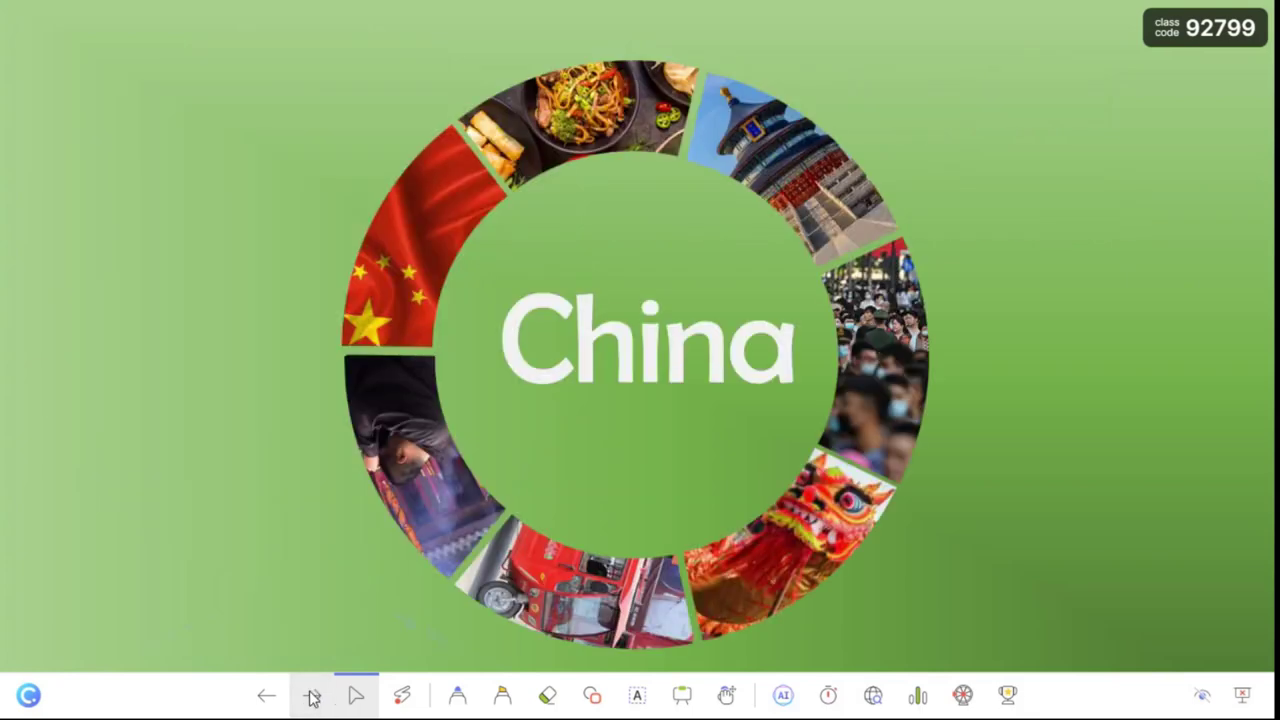
# - Play the photo ring, Bekende Landmerke and Bevolking slide animations
pyautogui.click(312, 699)
pyautogui.click(312, 699)
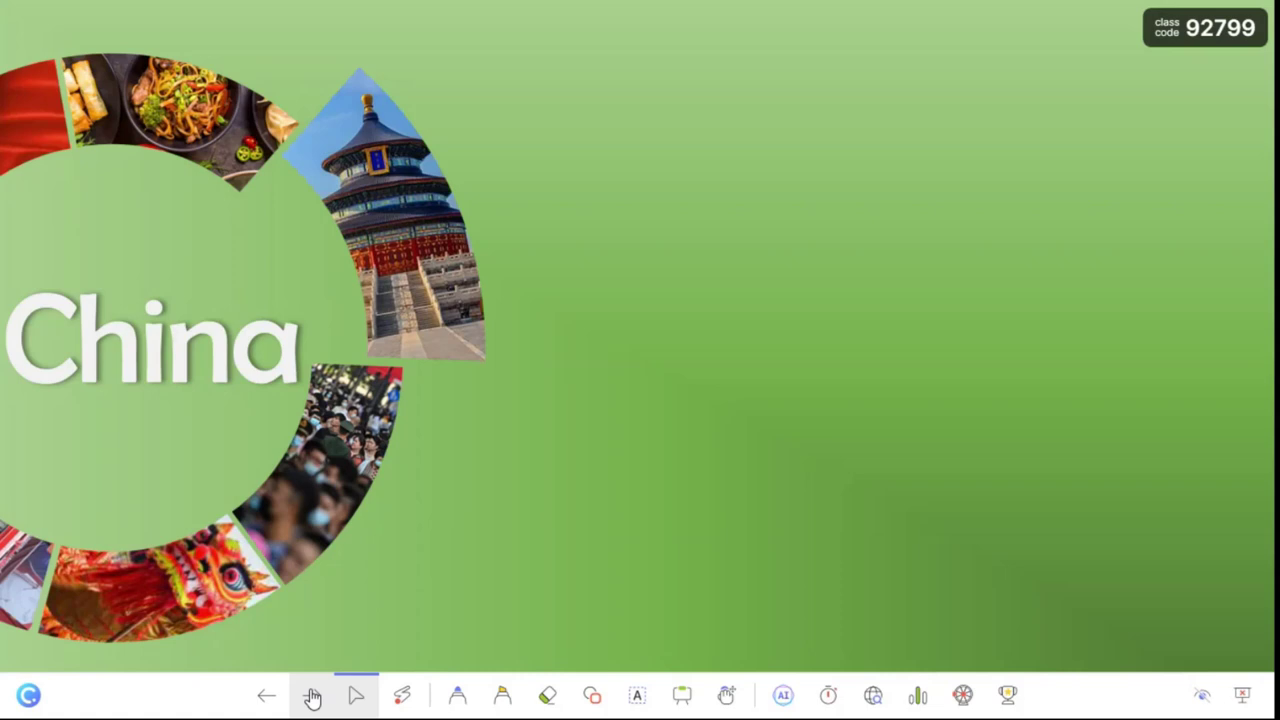
pyautogui.click(312, 697)
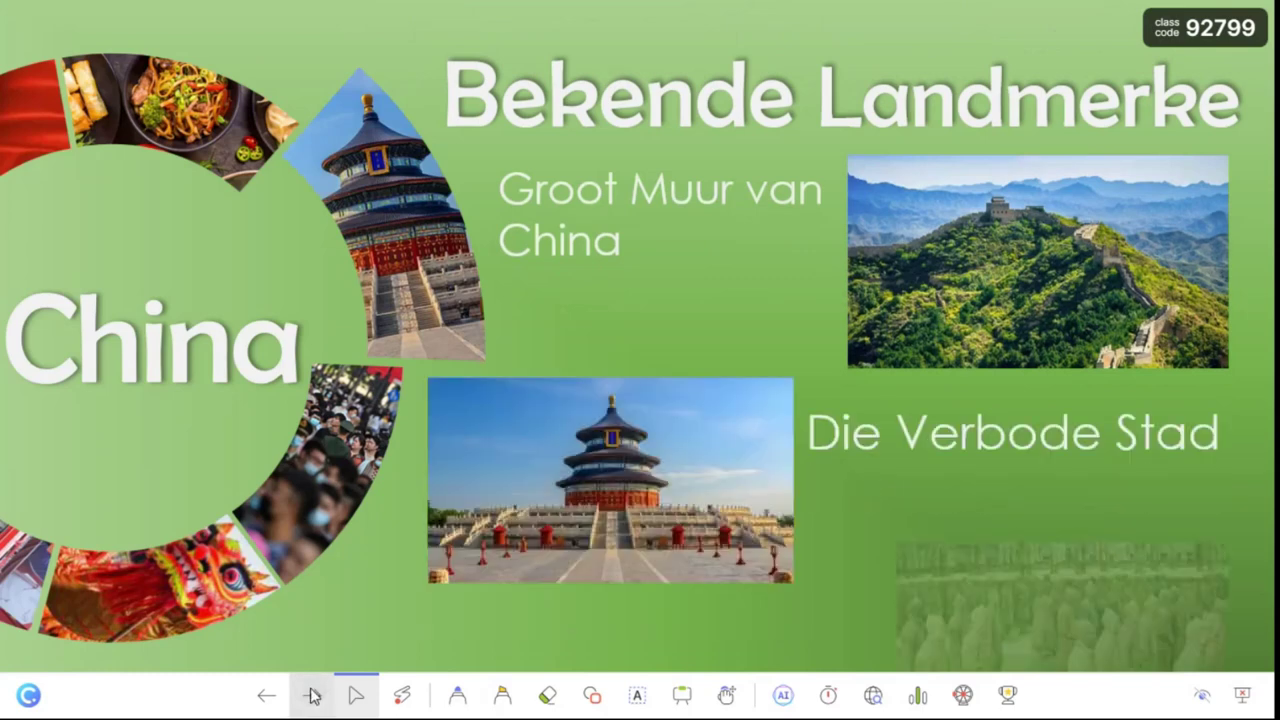
pyautogui.click(312, 697)
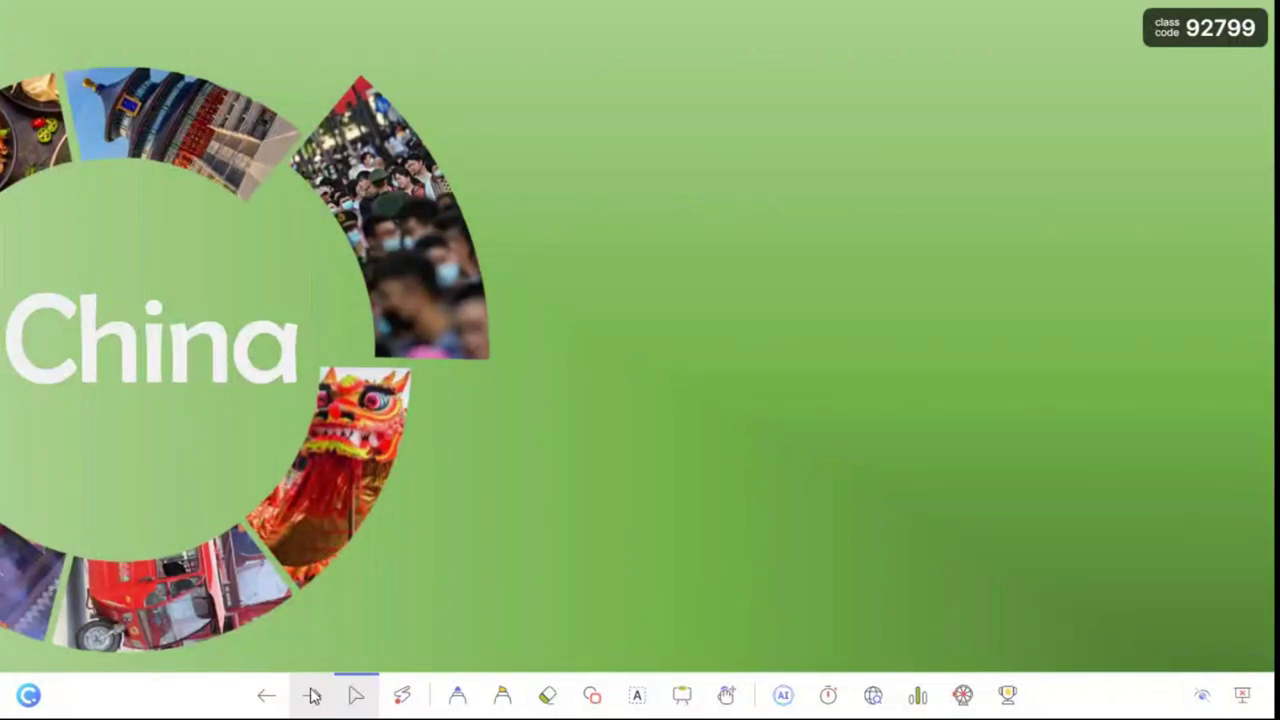
pyautogui.click(312, 697)
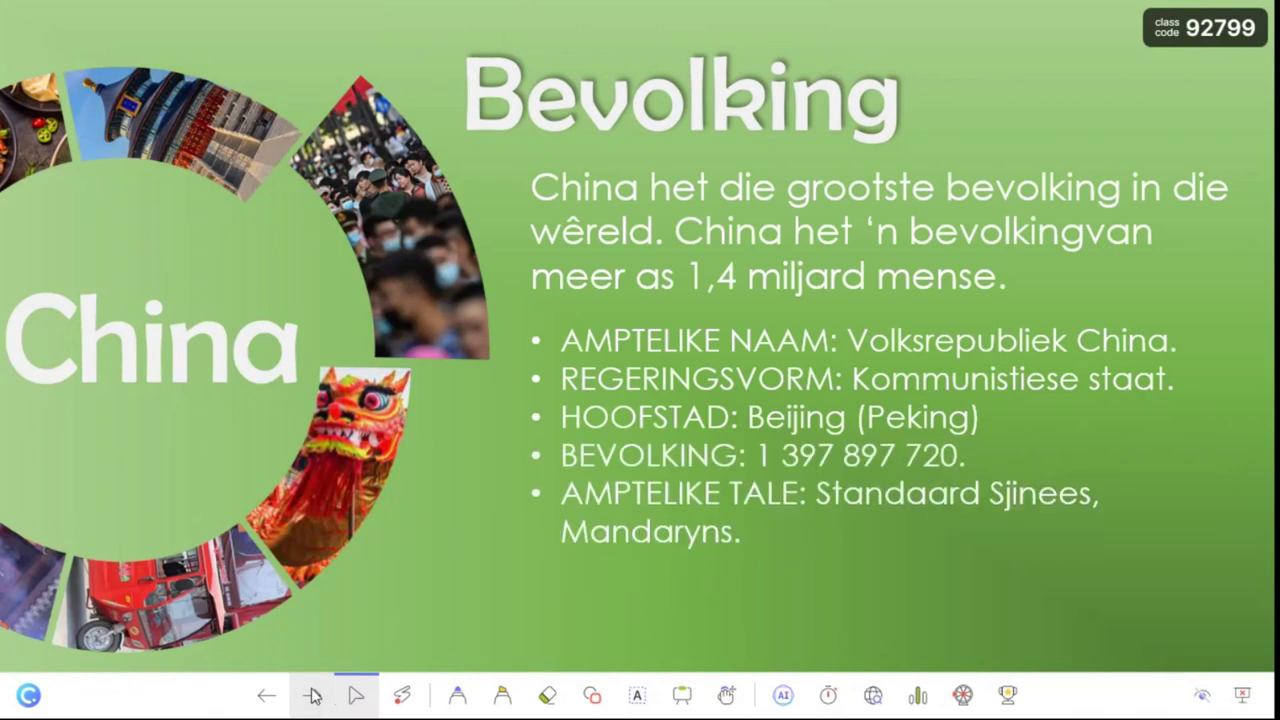
pyautogui.click(312, 697)
# - Bring in the Kultuur slide, open the Chinese Dragon Dance video, then return to the show
pyautogui.click(313, 697)
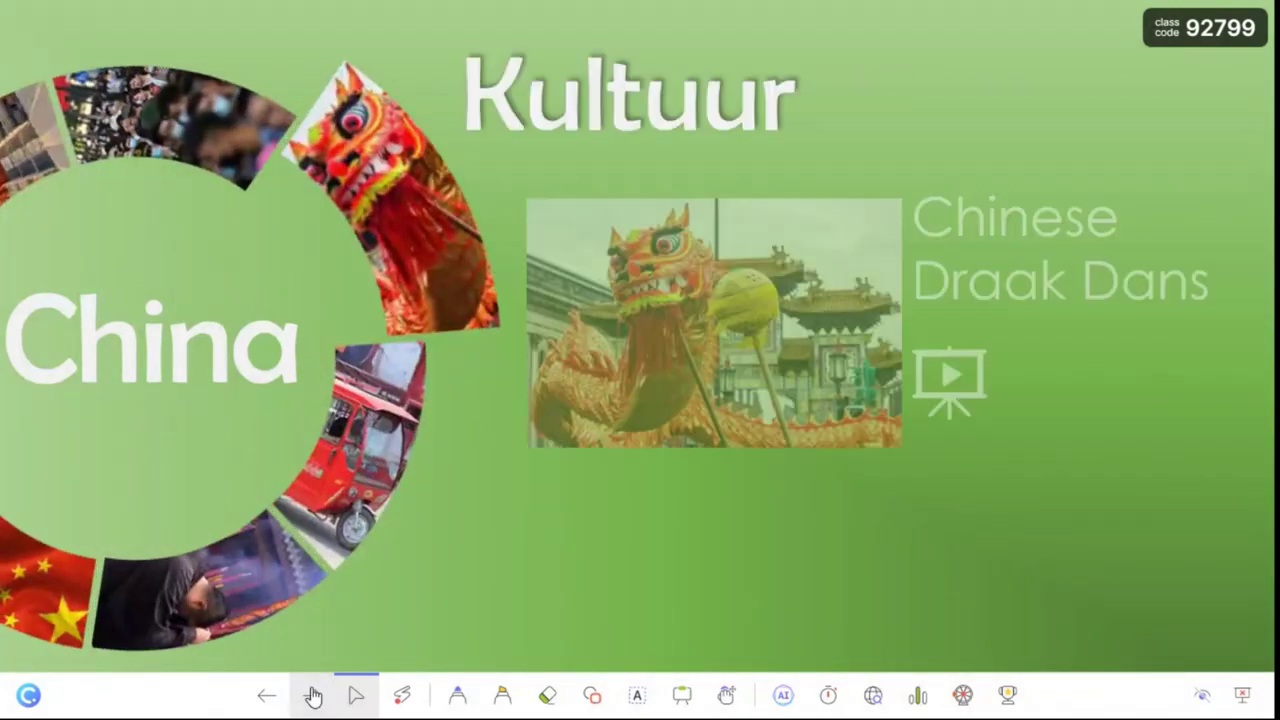
pyautogui.click(966, 343)
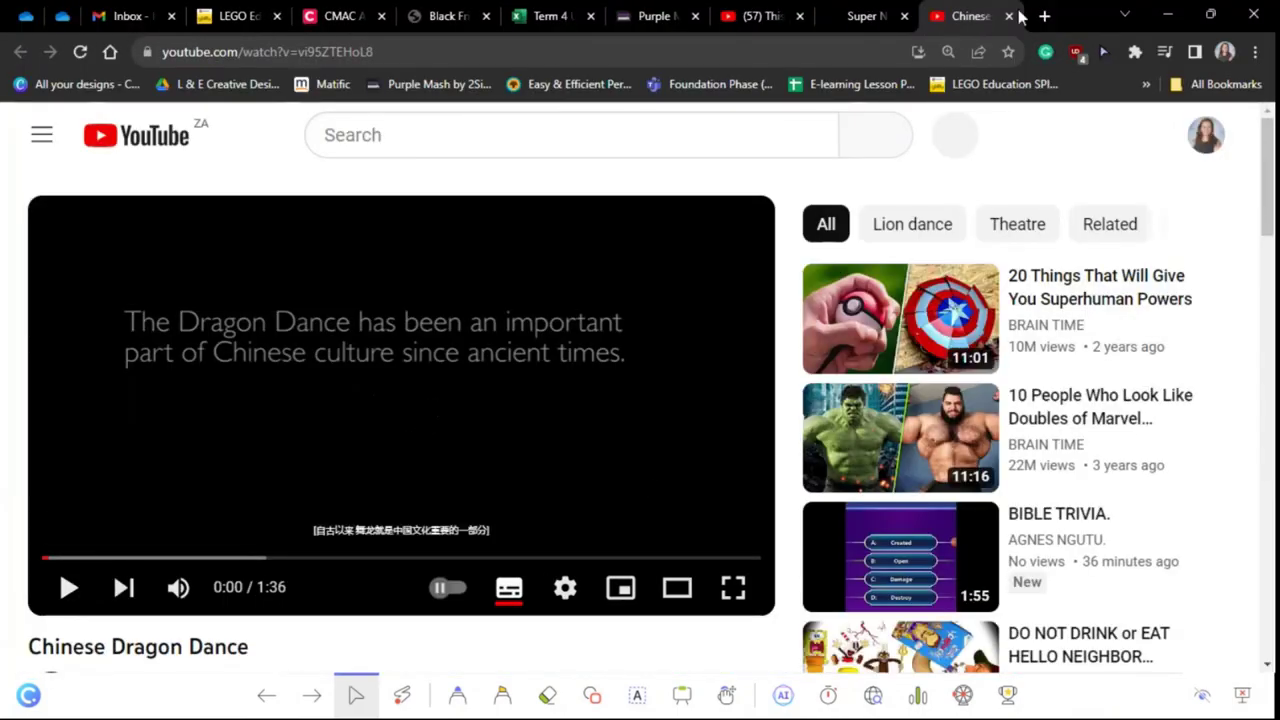
pyautogui.hotkey('ctrl', 'w')
pyautogui.hotkey('alt', 'Tab')
pyautogui.click(313, 700)
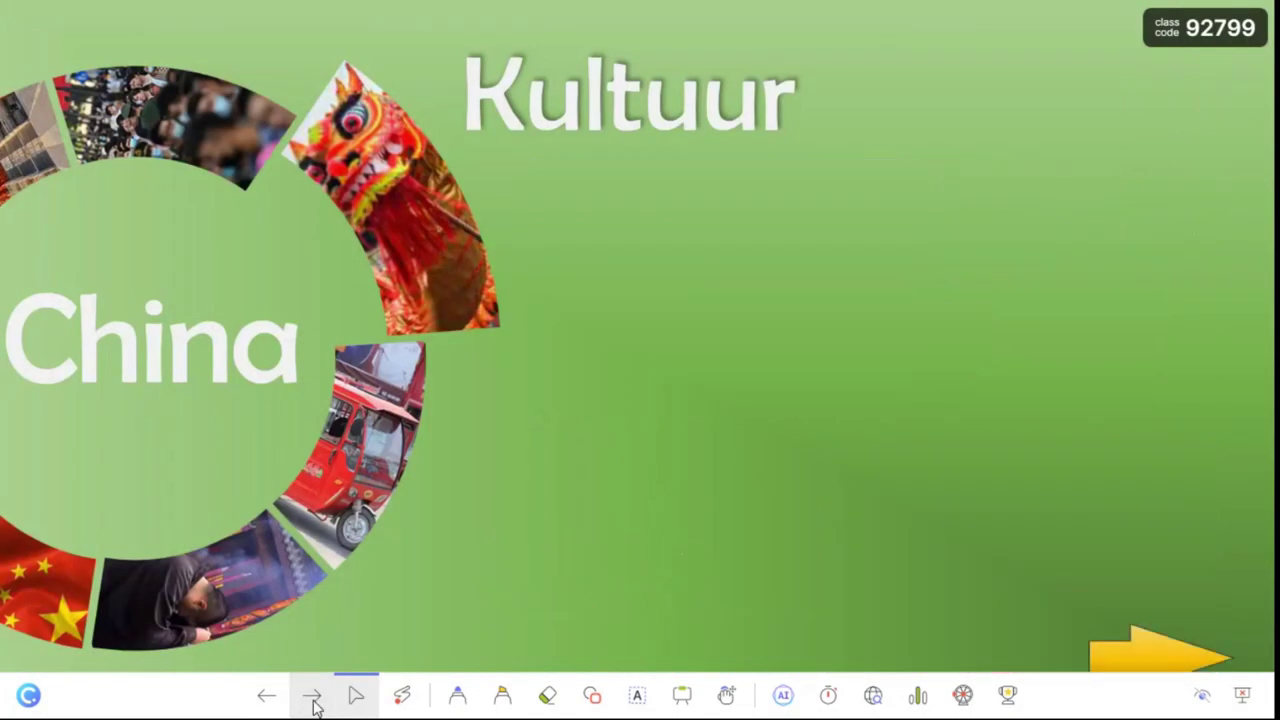
# - Finish the Kultuur slide animations and end the slideshow
pyautogui.click(313, 700)
pyautogui.click(313, 698)
pyautogui.press('Escape')
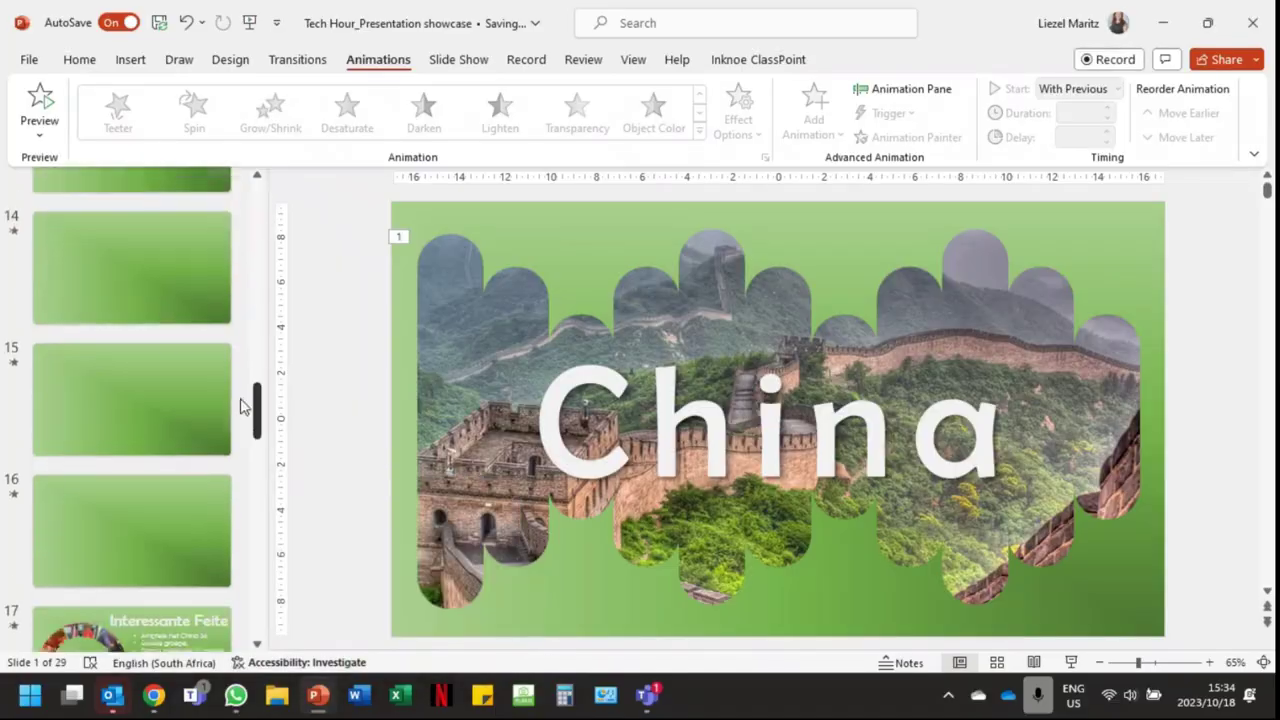
# - Start presenting from slide 18, 'Get your game on!'
pyautogui.scroll(-4, 240, 430)
pyautogui.scroll(-5, 235, 445)
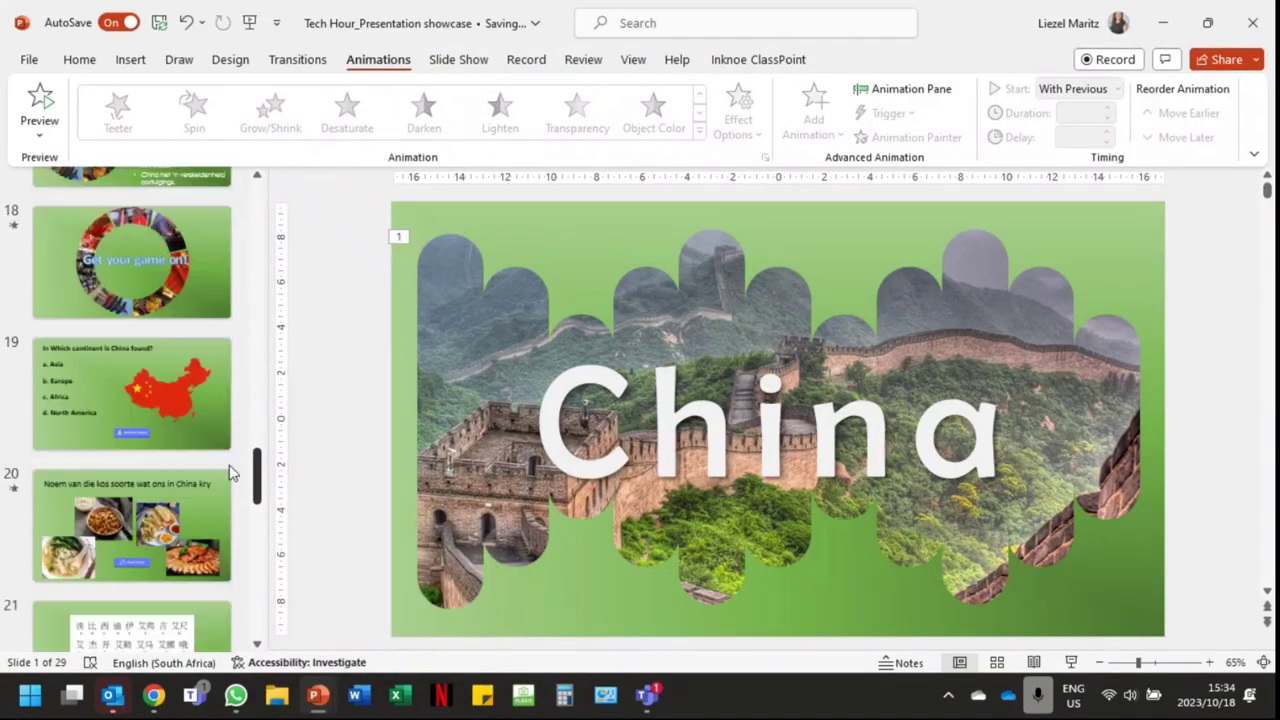
pyautogui.scroll(4, 228, 445)
pyautogui.scroll(2, 228, 443)
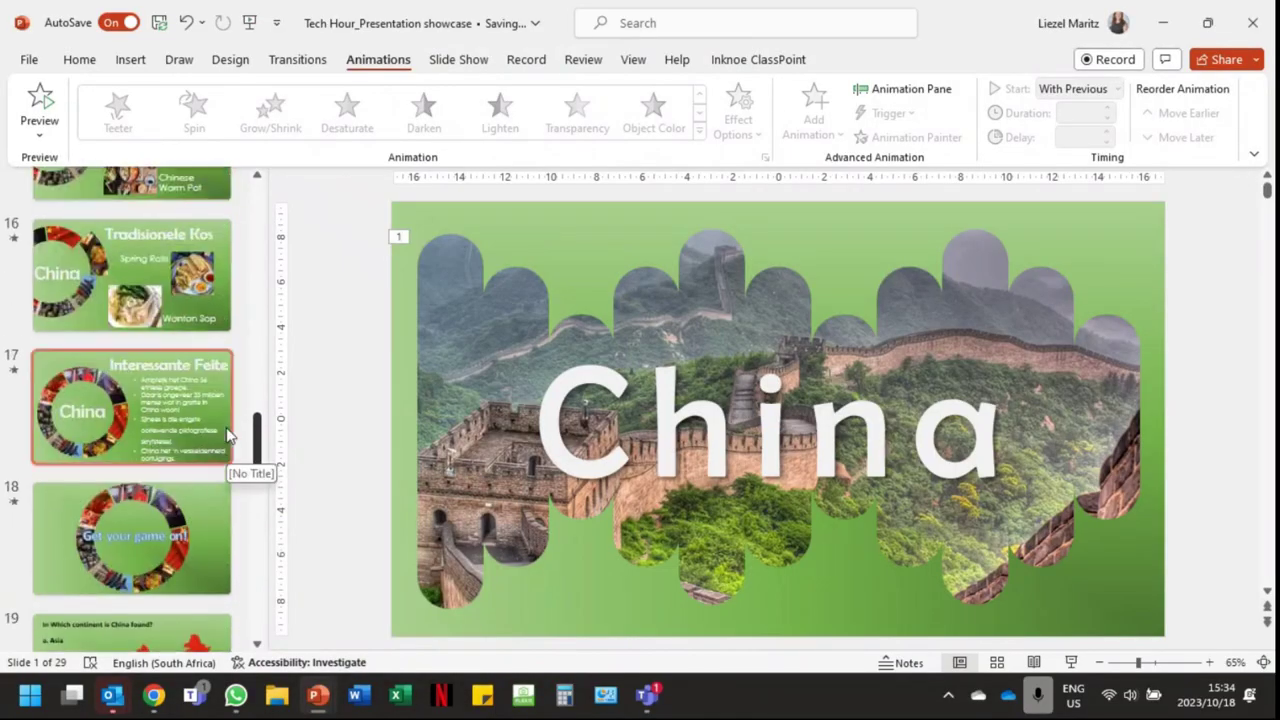
pyautogui.click(195, 512)
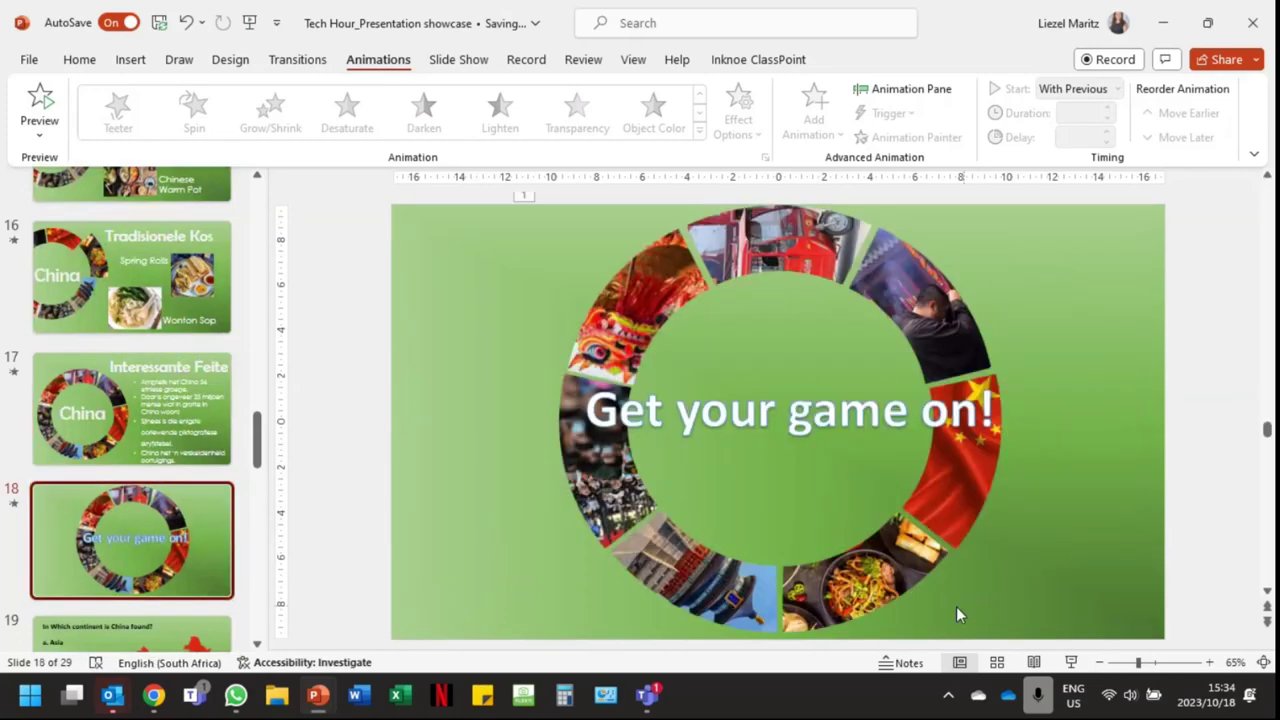
pyautogui.click(1062, 662)
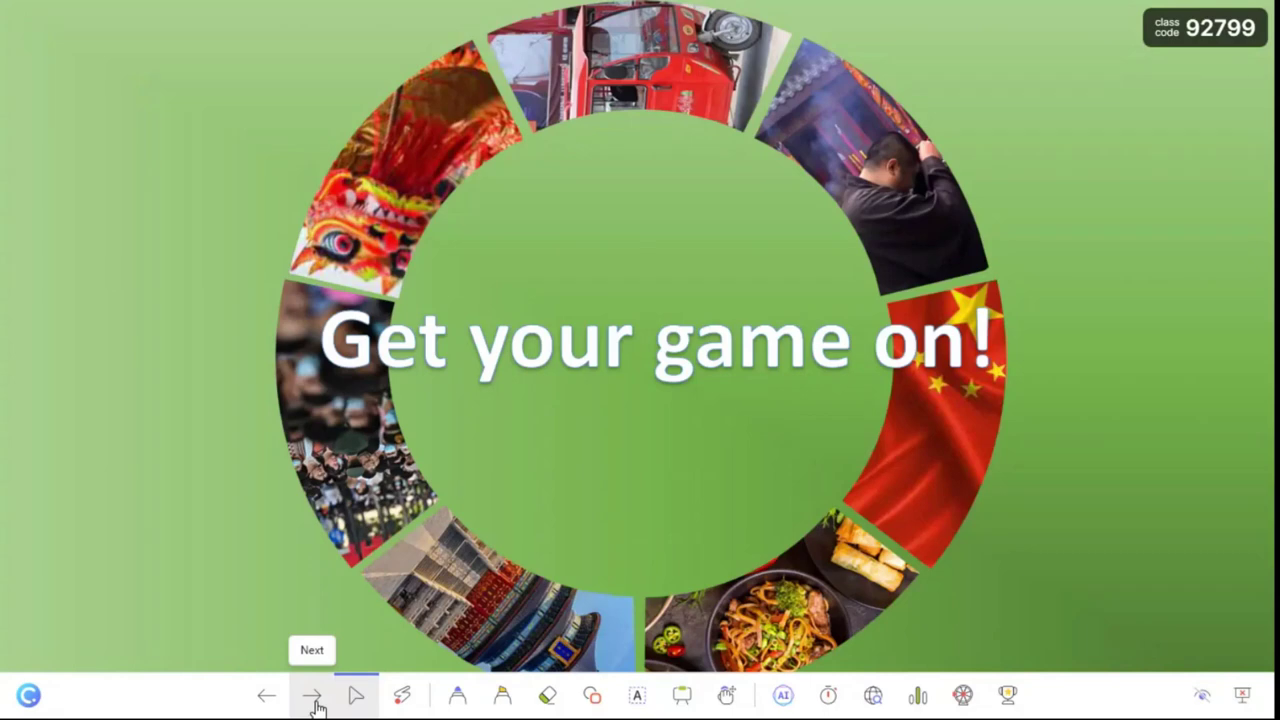
# - Play the photo ring rotation and reach the 'In Which continent is China found?' slide
pyautogui.click(315, 705)
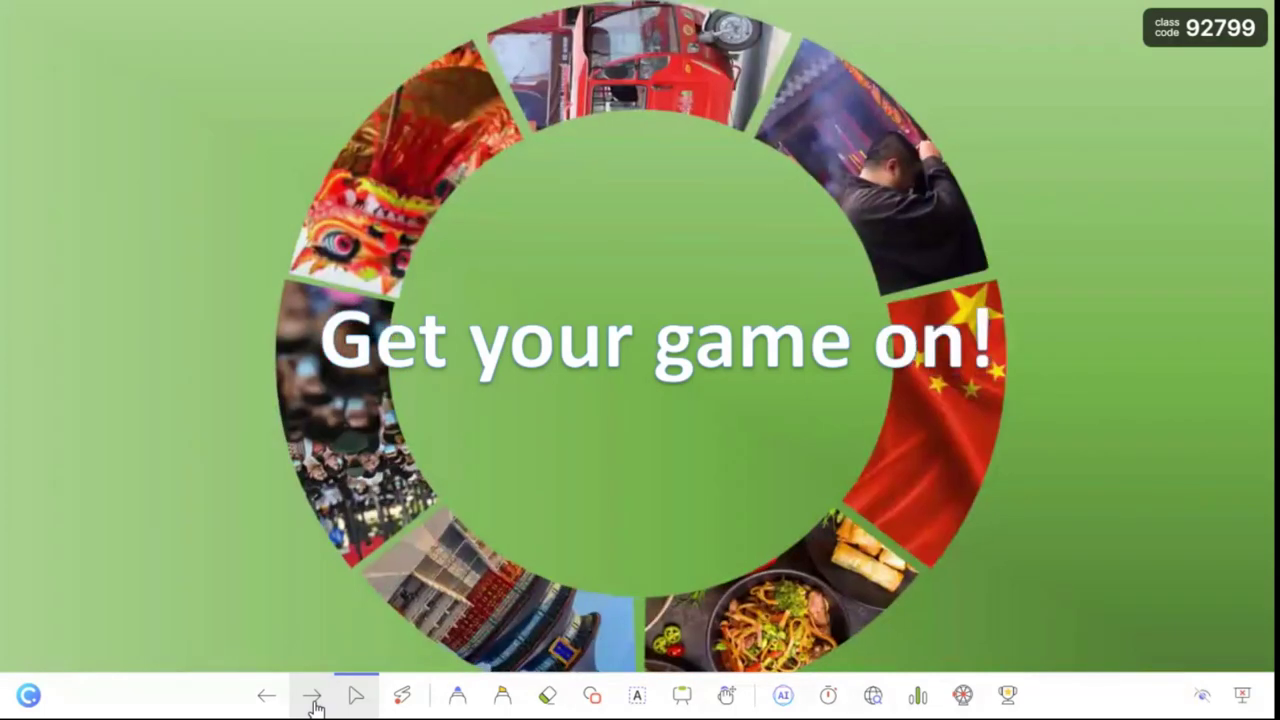
pyautogui.click(315, 705)
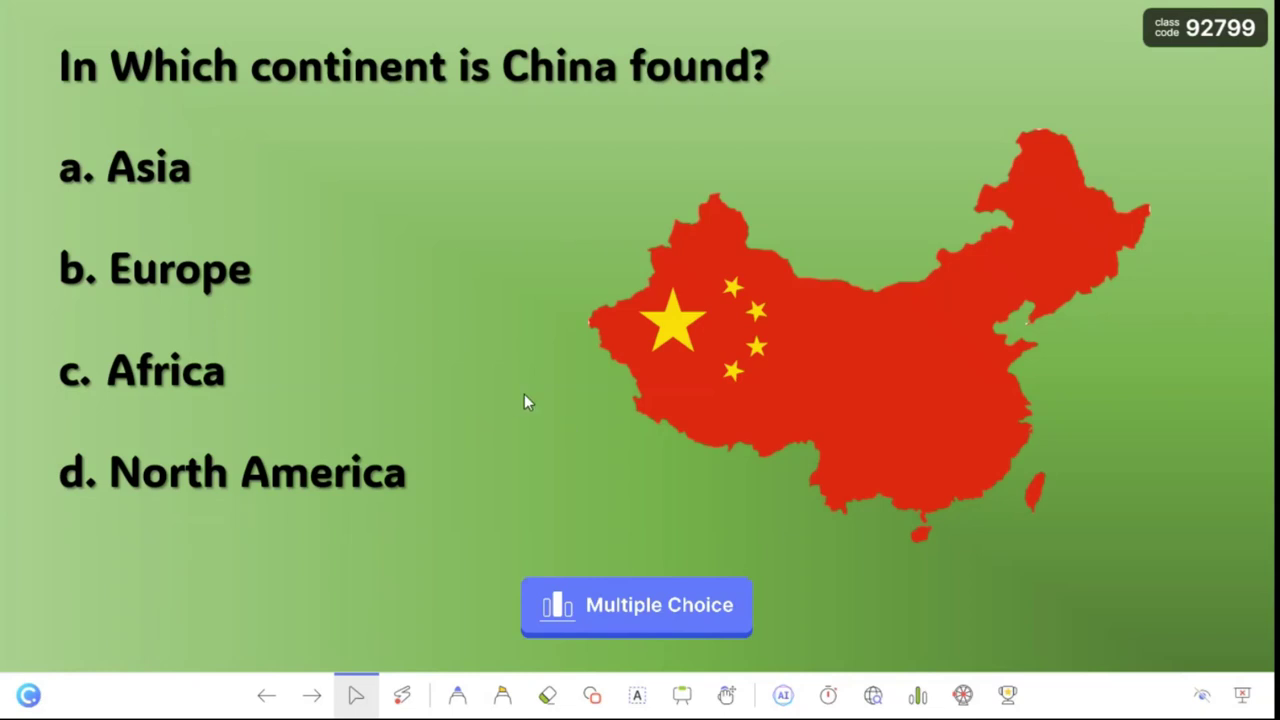
# - Run the Multiple Choice activity with join info and music, check submission status, then close submissions
pyautogui.click(610, 606)
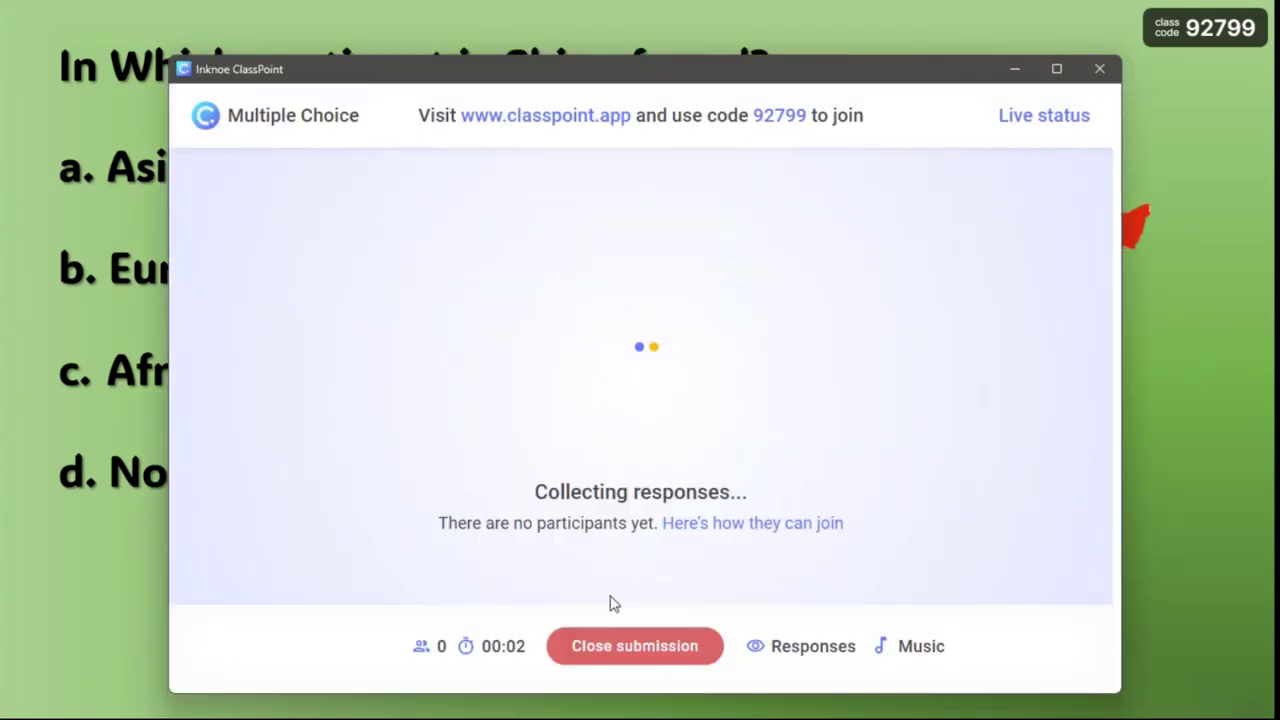
pyautogui.click(782, 121)
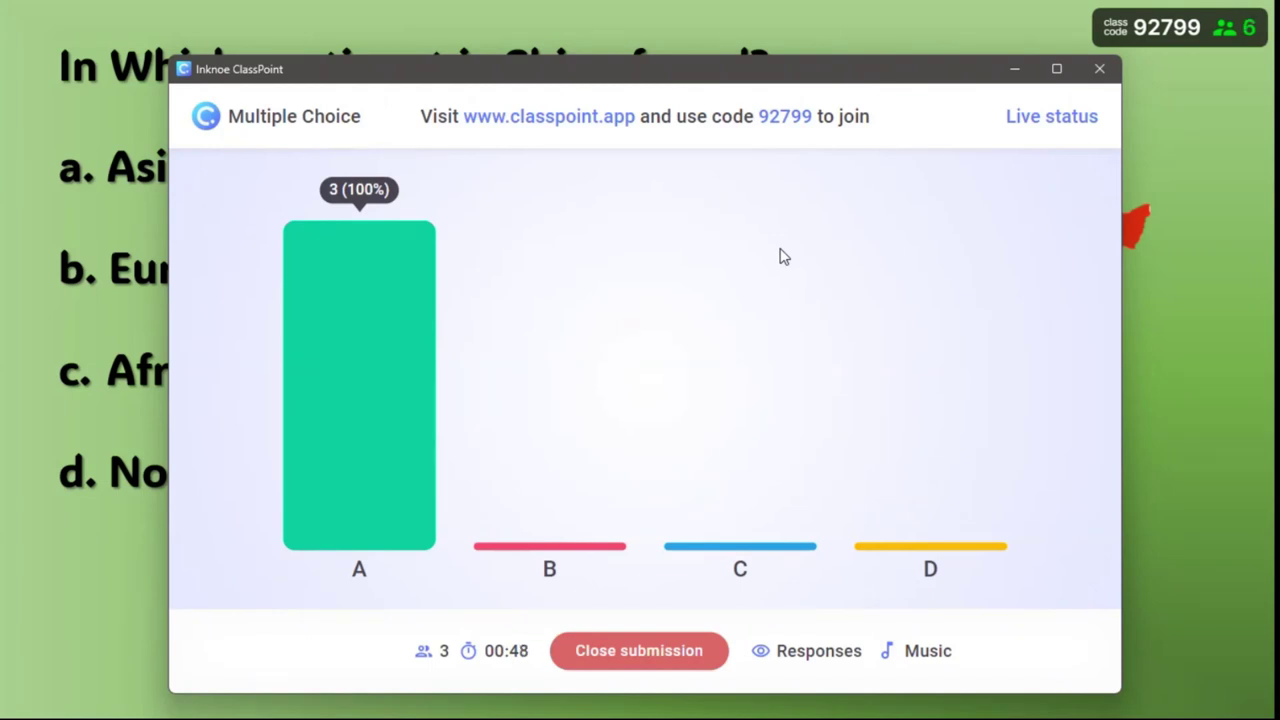
pyautogui.click(920, 652)
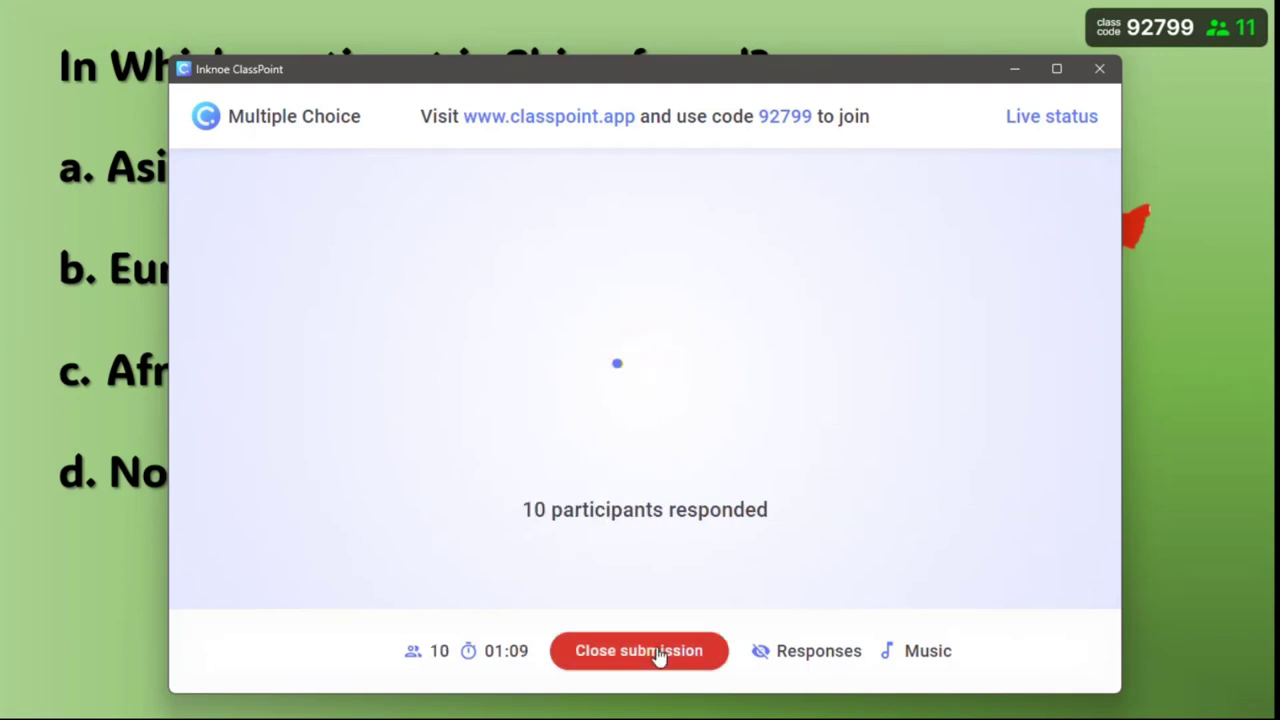
pyautogui.click(1029, 128)
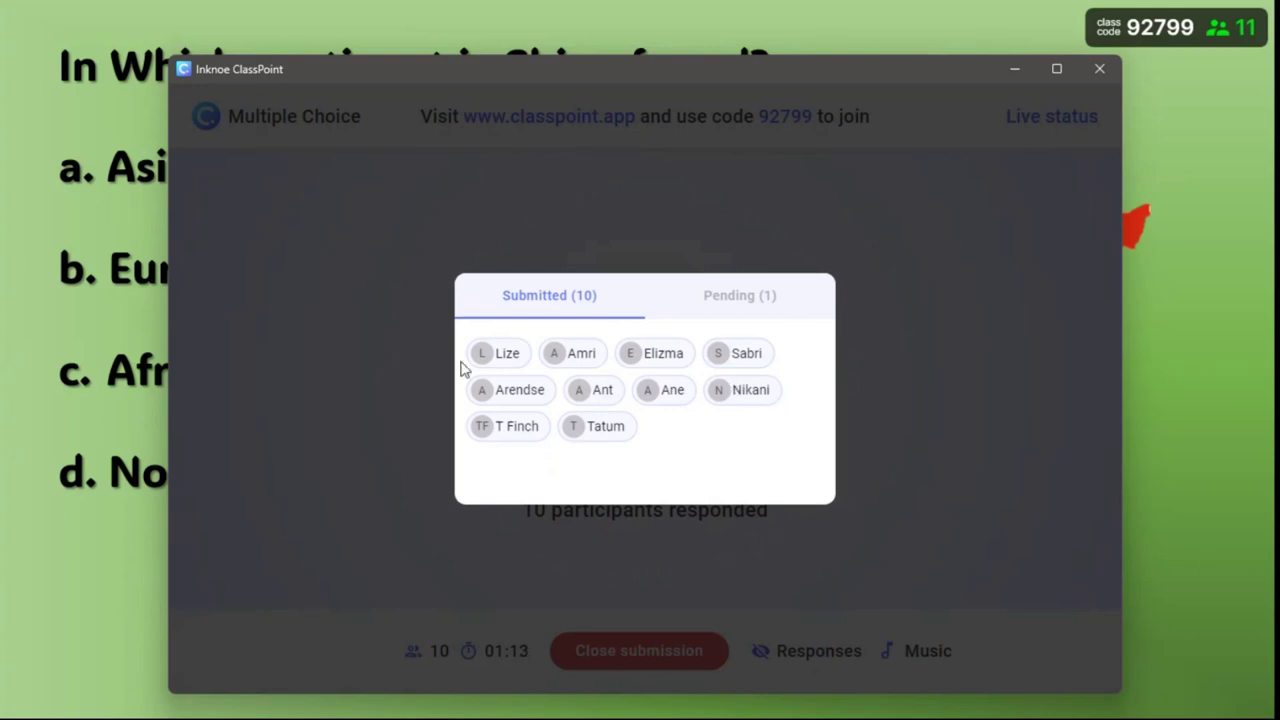
pyautogui.click(616, 515)
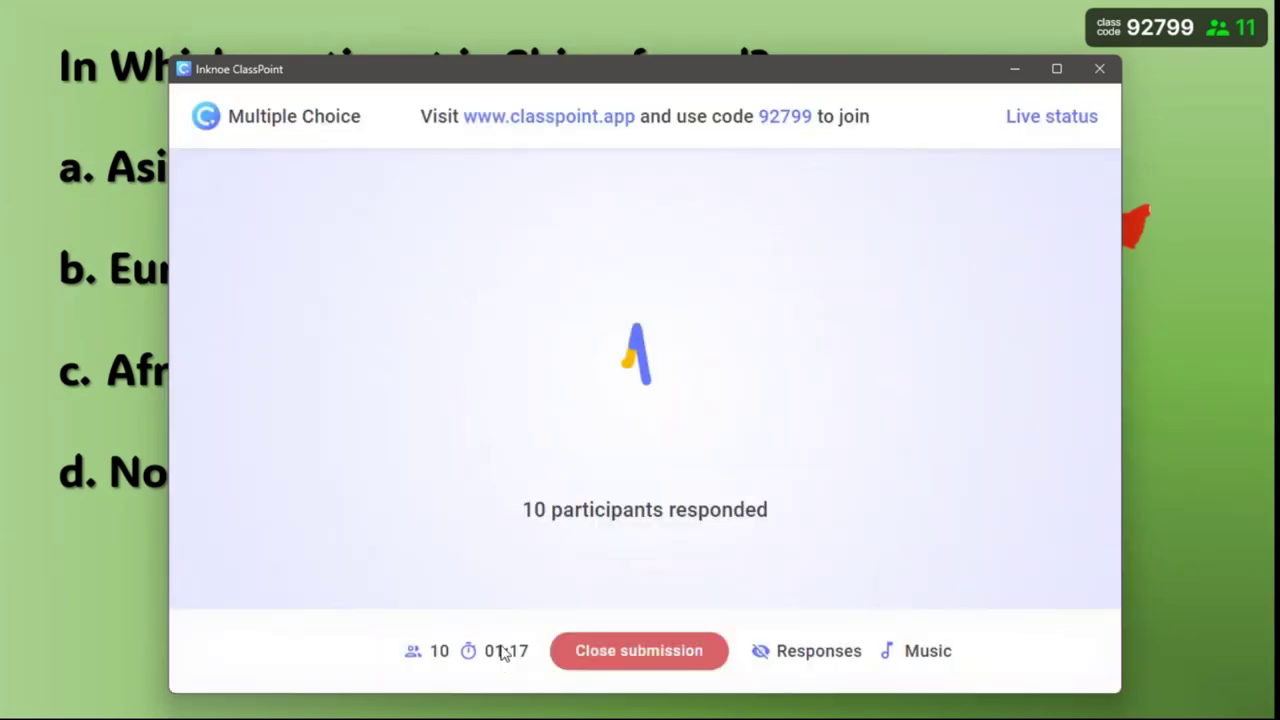
pyautogui.click(836, 660)
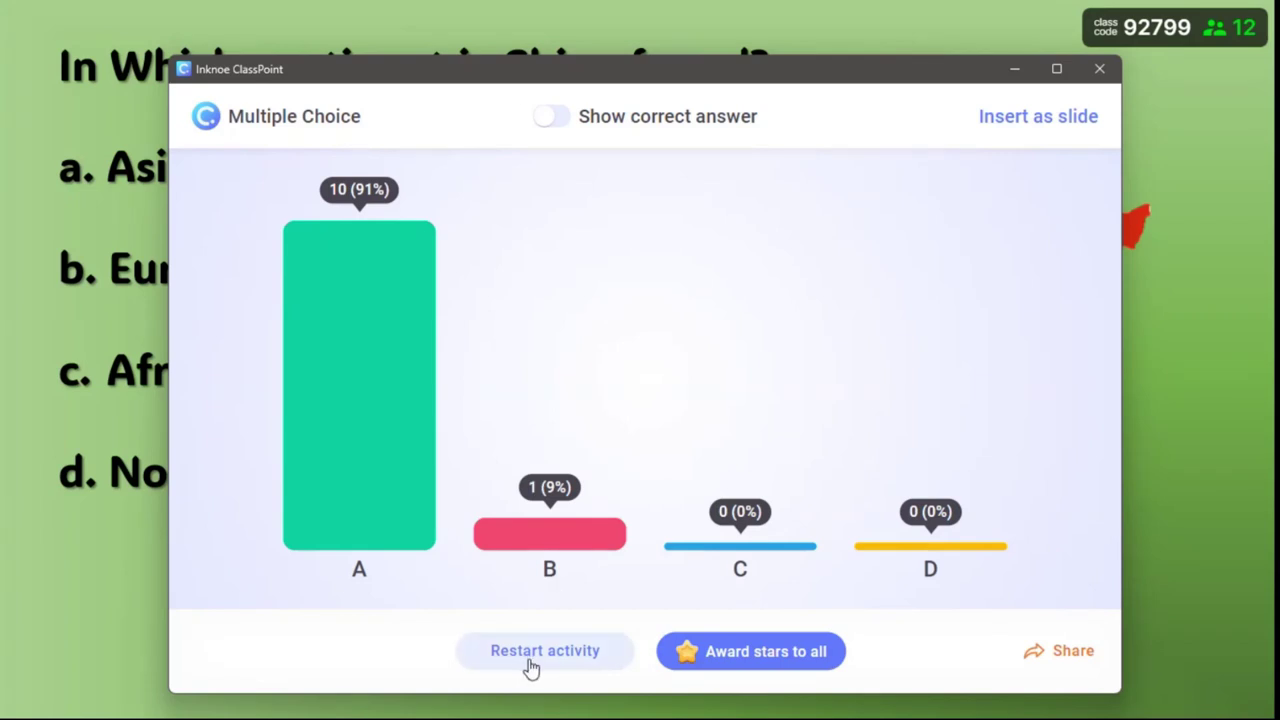
# - Award stars to all respondents and close the Multiple Choice results window
pyautogui.click(744, 658)
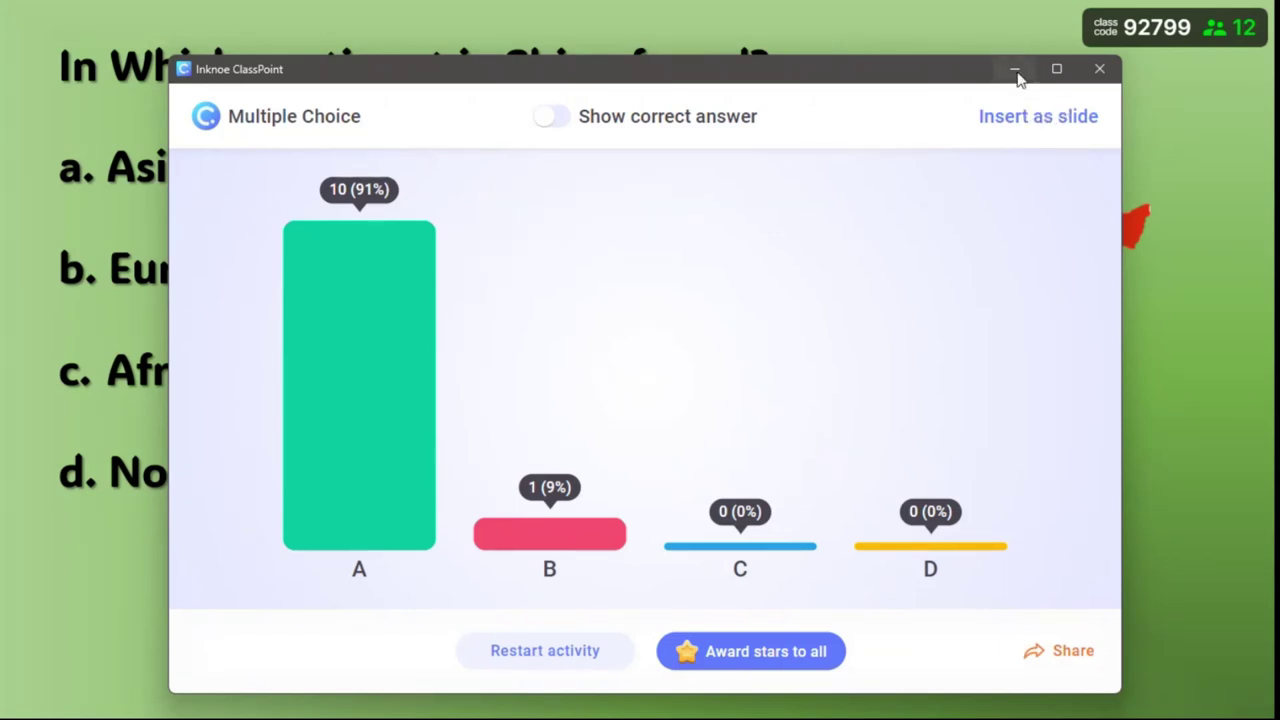
pyautogui.click(1102, 70)
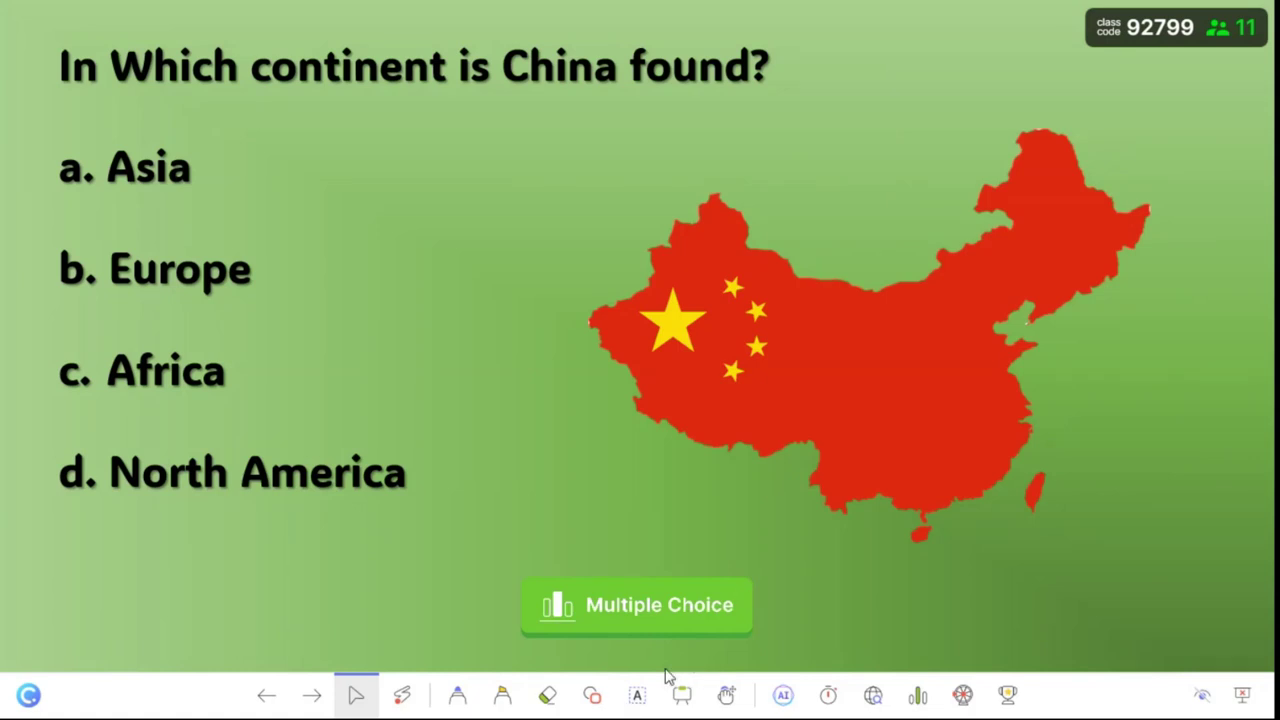
# - Advance to the 'Noem van die kos soorte wat ons in China kry' Word Cloud slide
pyautogui.click(312, 697)
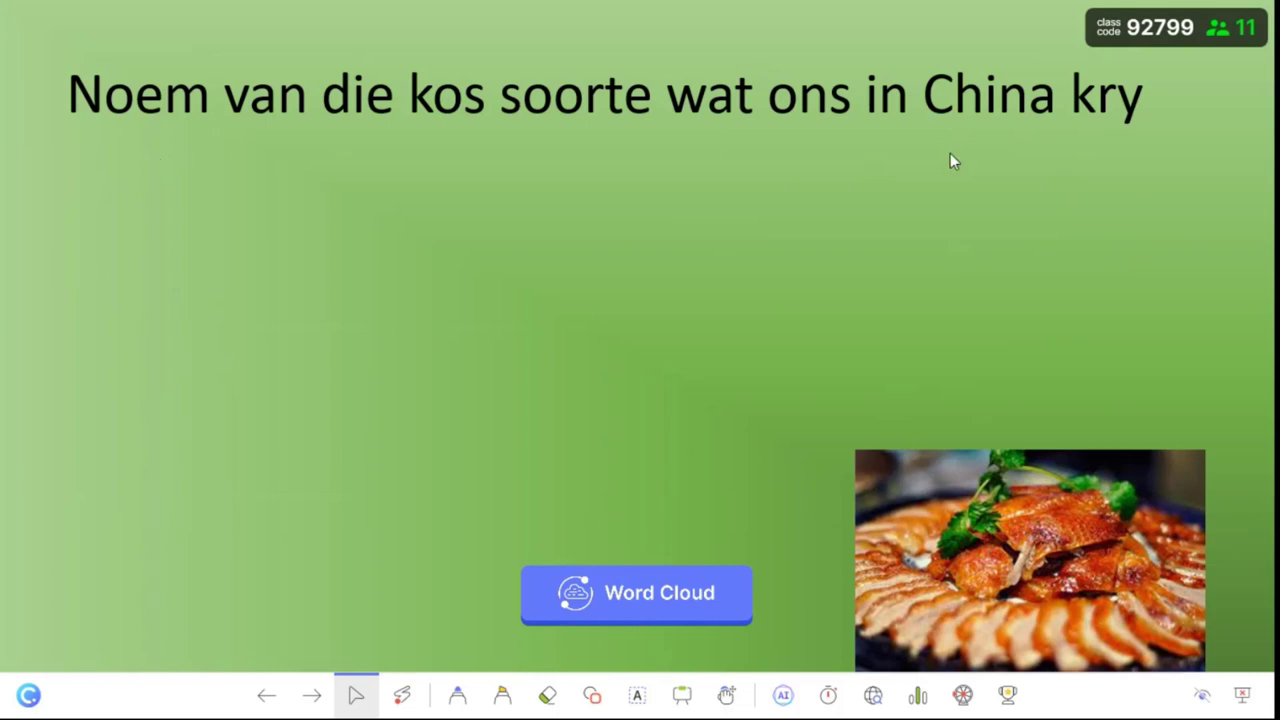
# - Launch the food Word Cloud, show and dismiss the join QR code, then reveal the responses
pyautogui.click(610, 609)
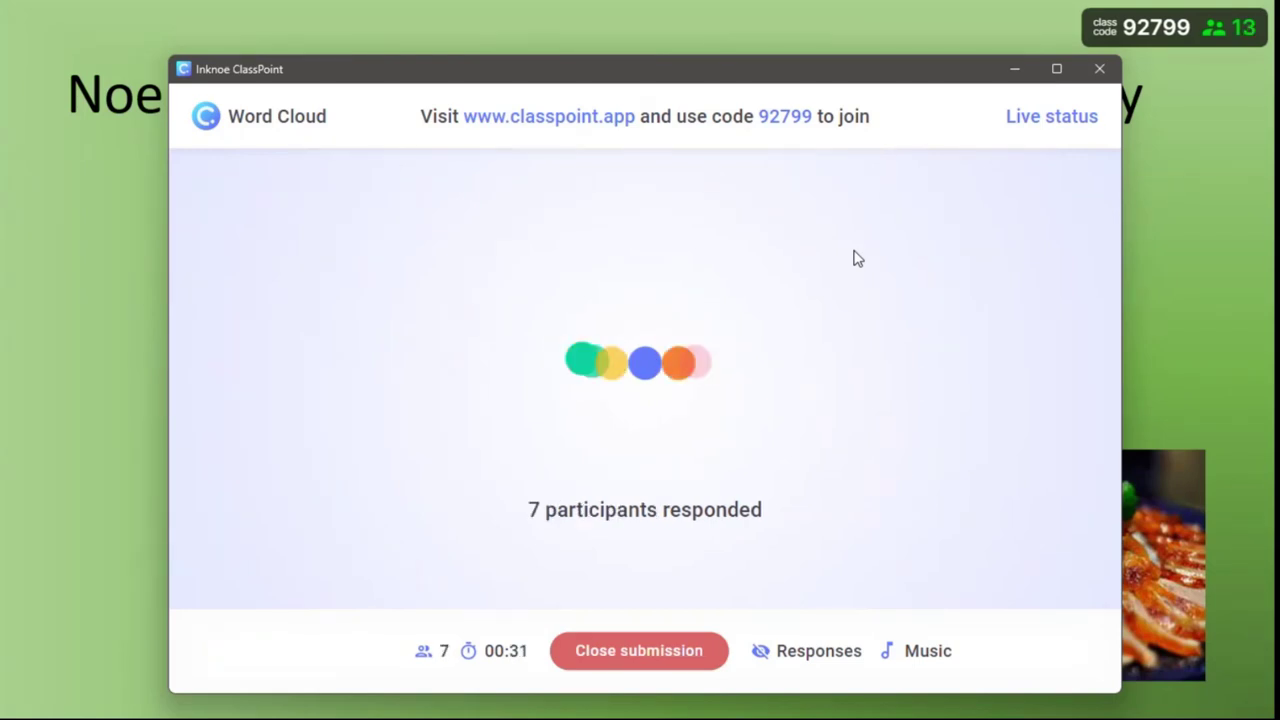
pyautogui.click(744, 116)
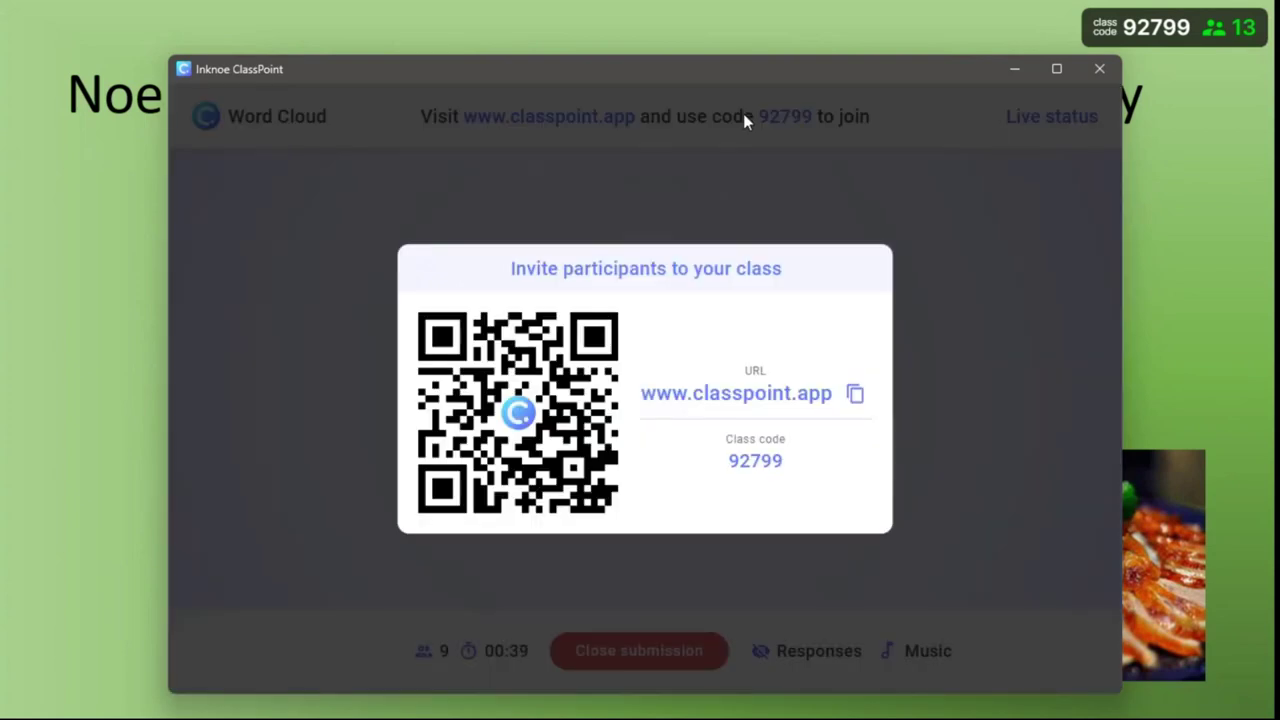
pyautogui.click(1007, 300)
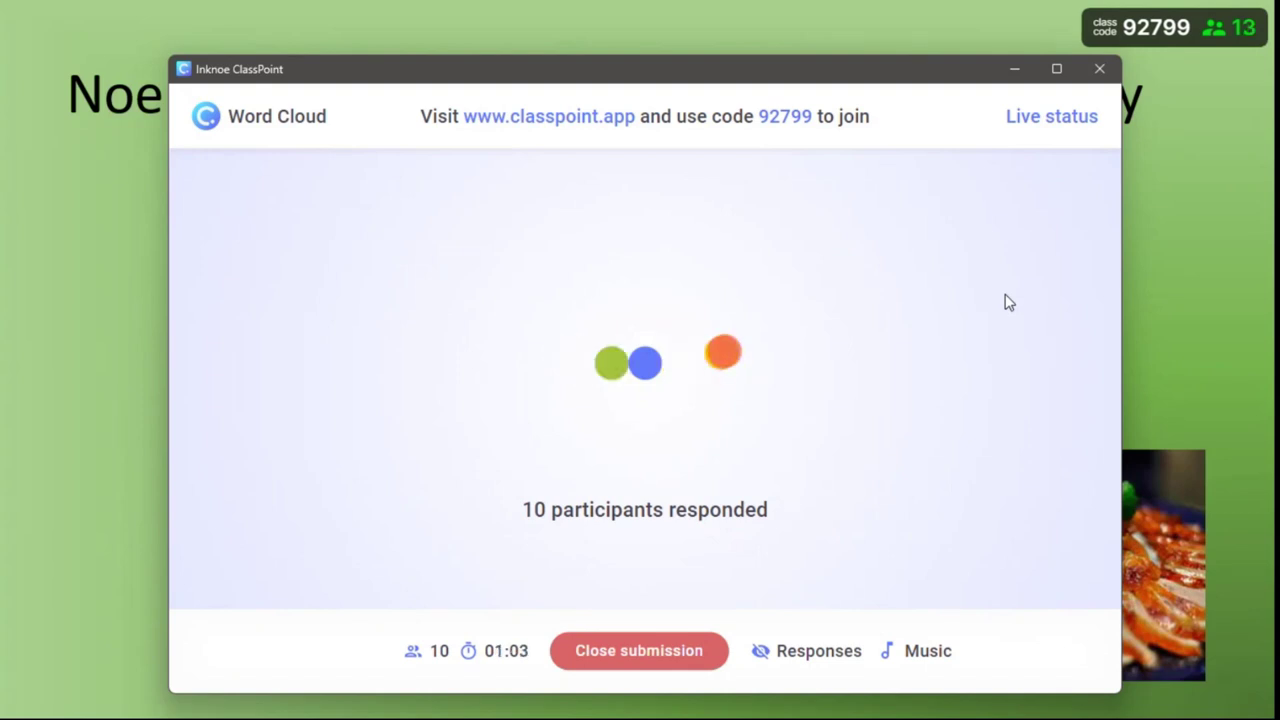
pyautogui.click(789, 660)
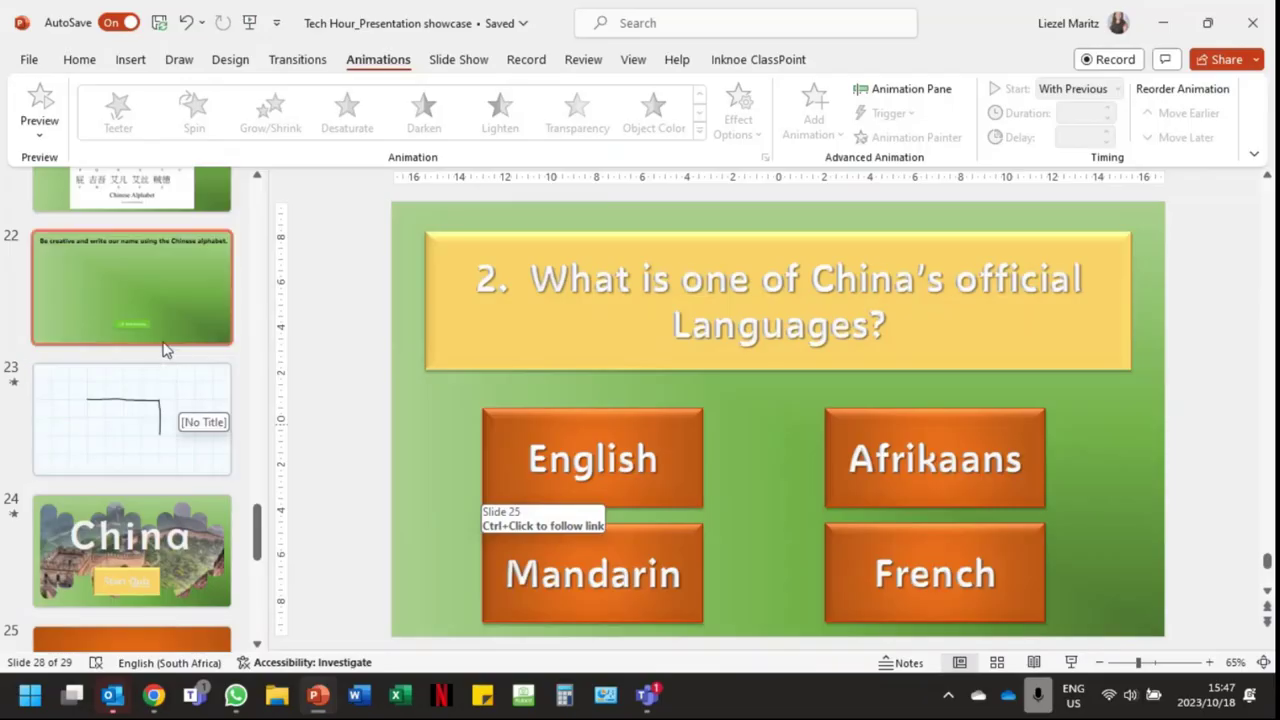
# - Insert a new green slide after slide 22 and show the Inknoe ClassPoint ribbon tab
pyautogui.rightClick(165, 349)
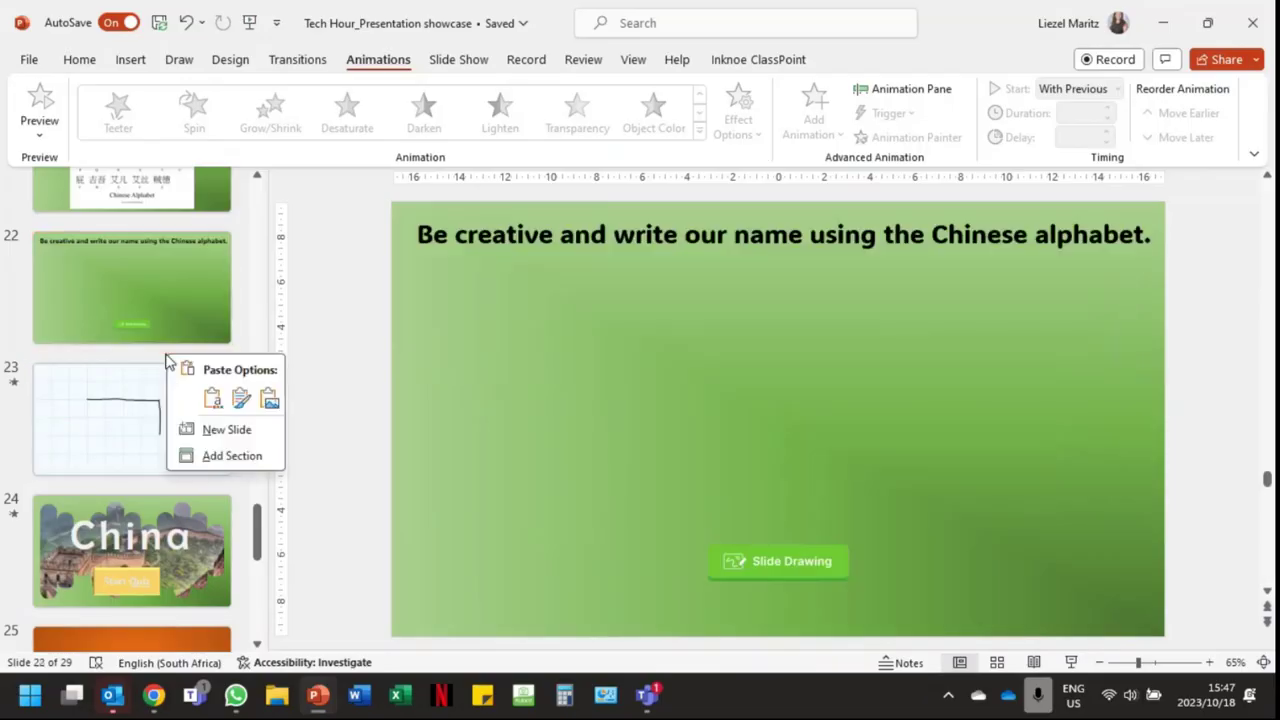
pyautogui.click(205, 430)
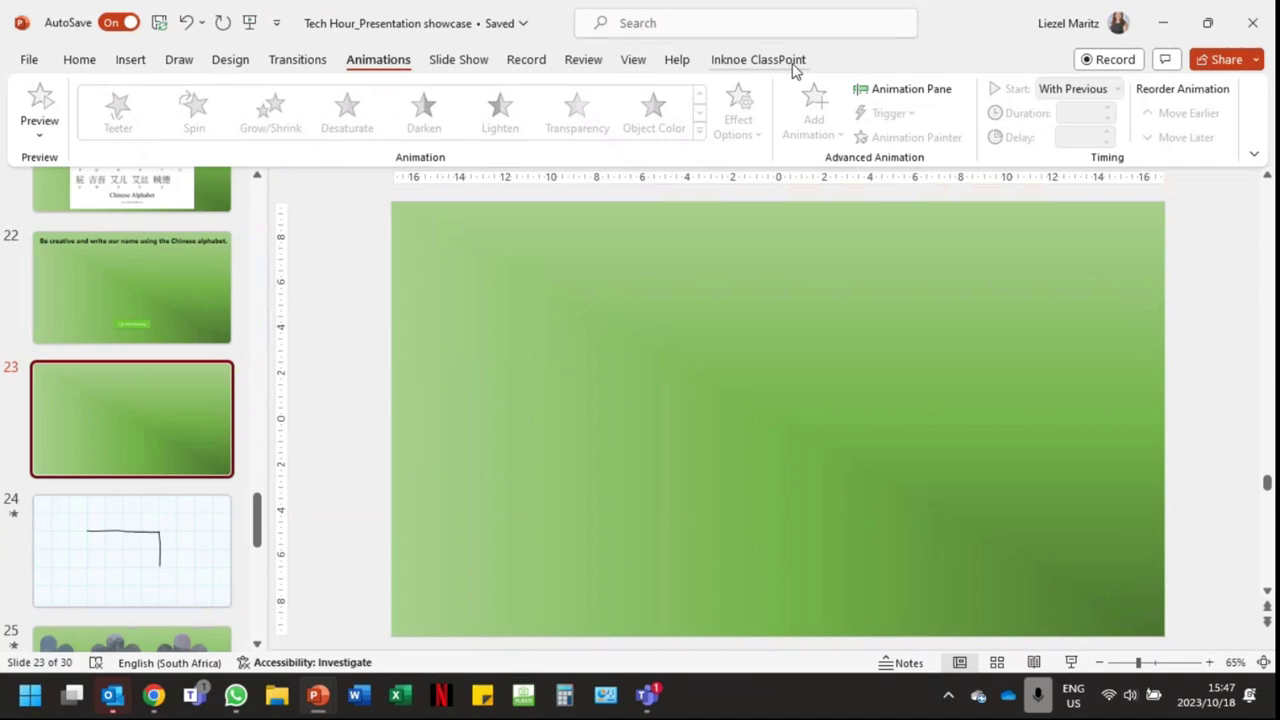
pyautogui.click(793, 62)
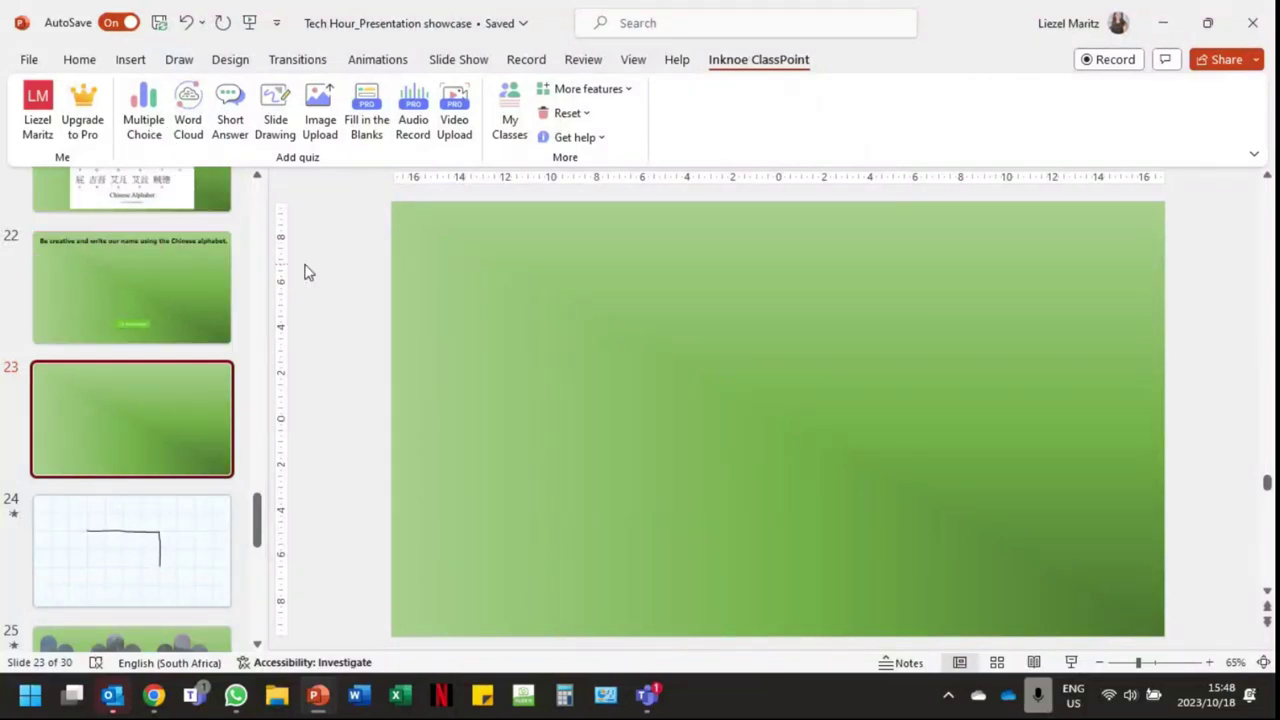
# - Insert a ClassPoint Multiple Choice on slide 23 with 5 choices and correct answer B
pyautogui.click(144, 104)
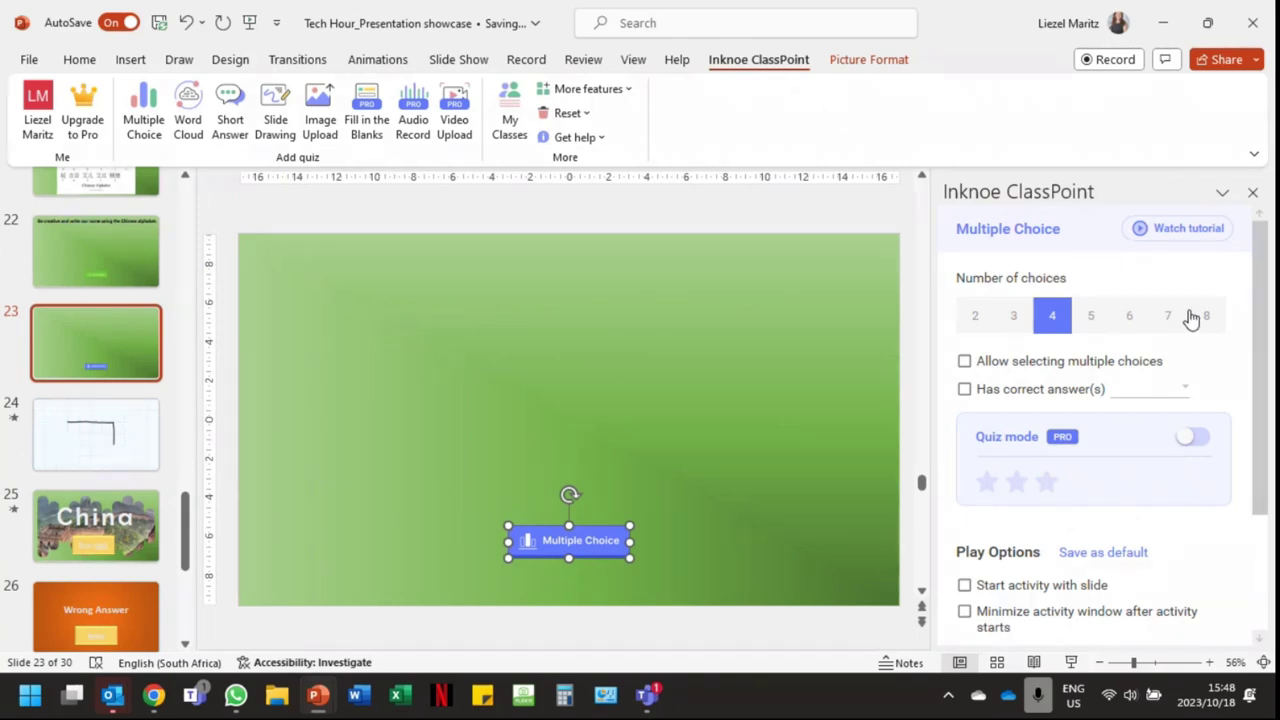
pyautogui.scroll(-3, 1192, 318)
pyautogui.scroll(3, 1195, 320)
pyautogui.click(1090, 318)
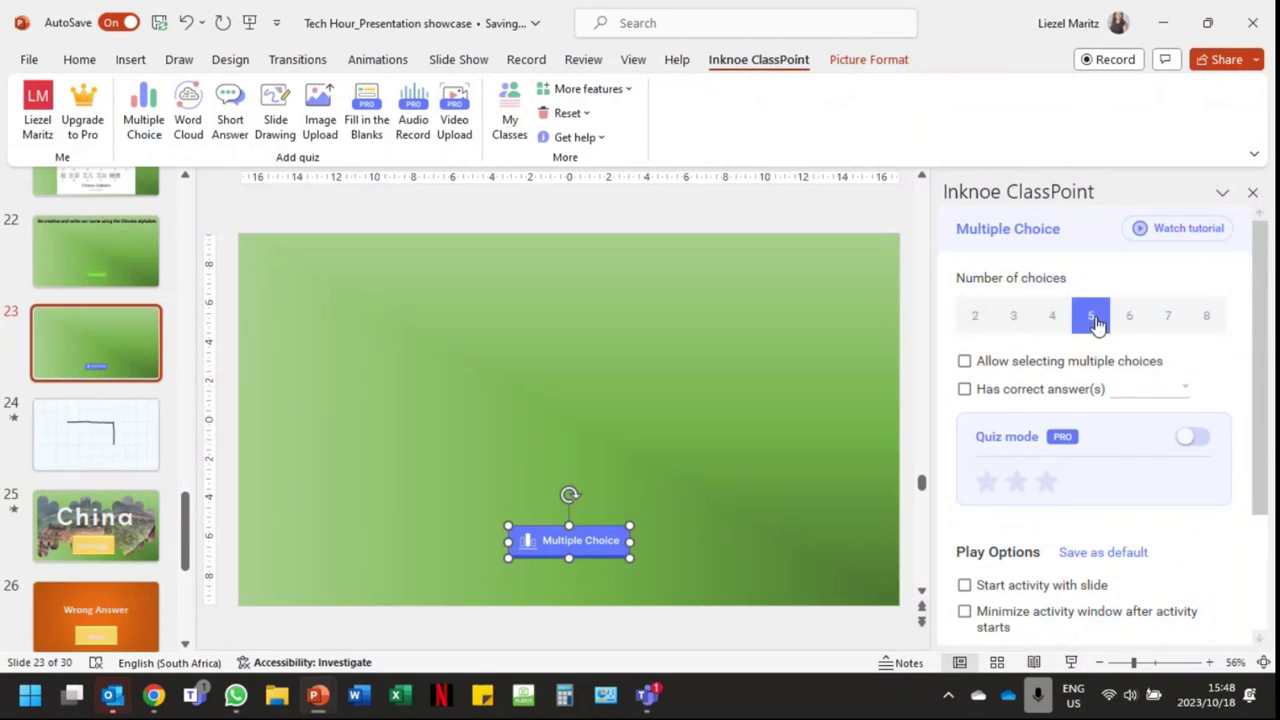
pyautogui.click(964, 389)
pyautogui.click(1154, 389)
pyautogui.click(1154, 389)
pyautogui.click(1152, 393)
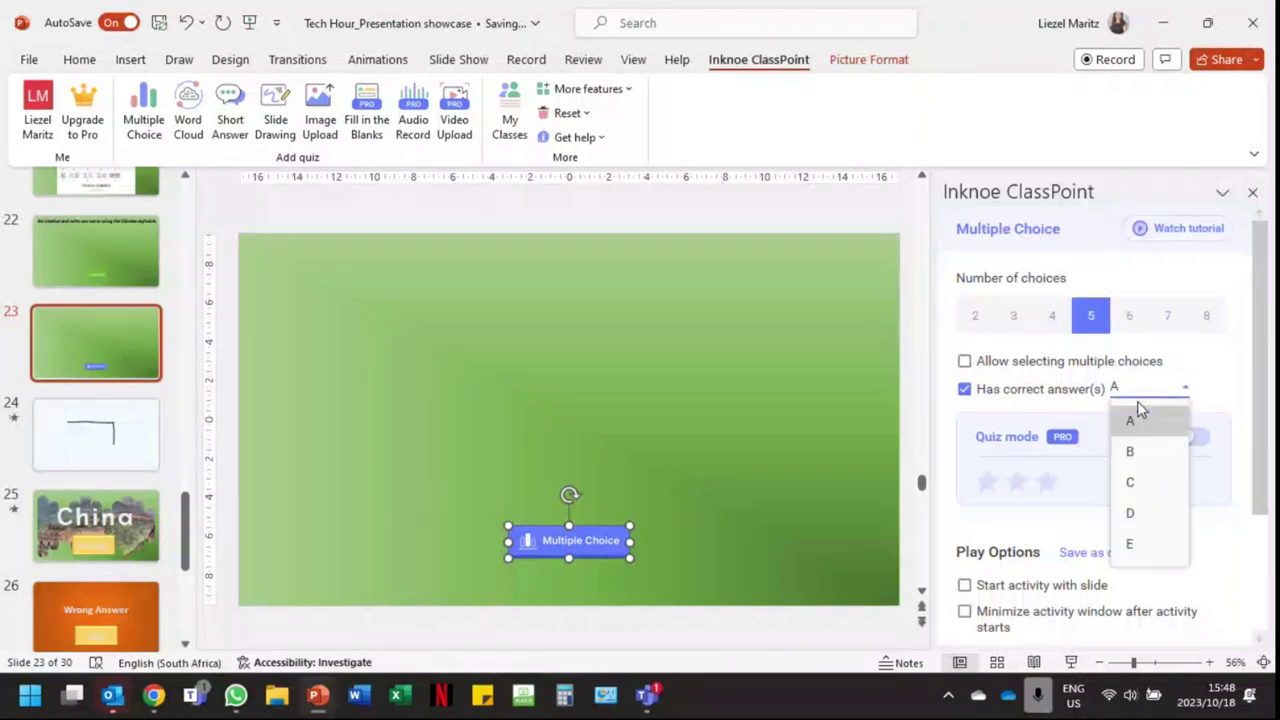
pyautogui.click(1130, 451)
pyautogui.scroll(-3, 1123, 460)
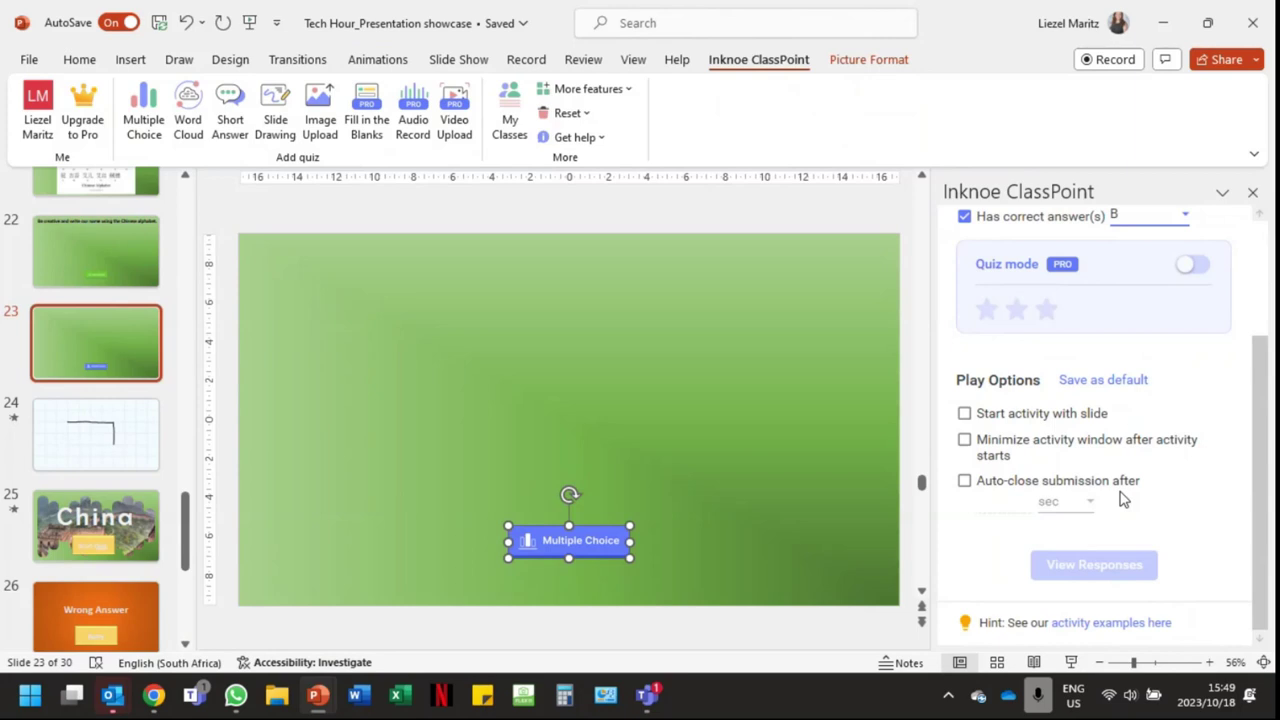
# - Reposition the Multiple Choice button to the bottom-left corner, then present from slide 23
pyautogui.click(649, 440)
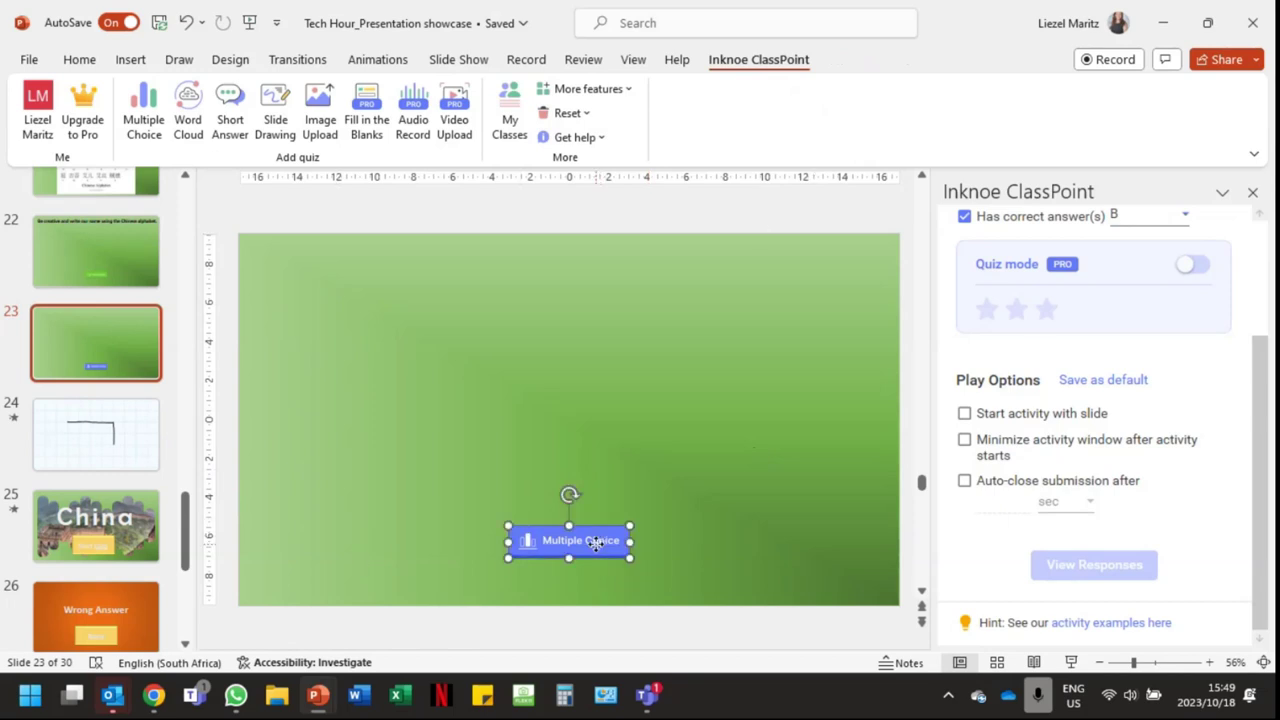
pyautogui.moveTo(600, 545); pyautogui.dragTo(470, 408)
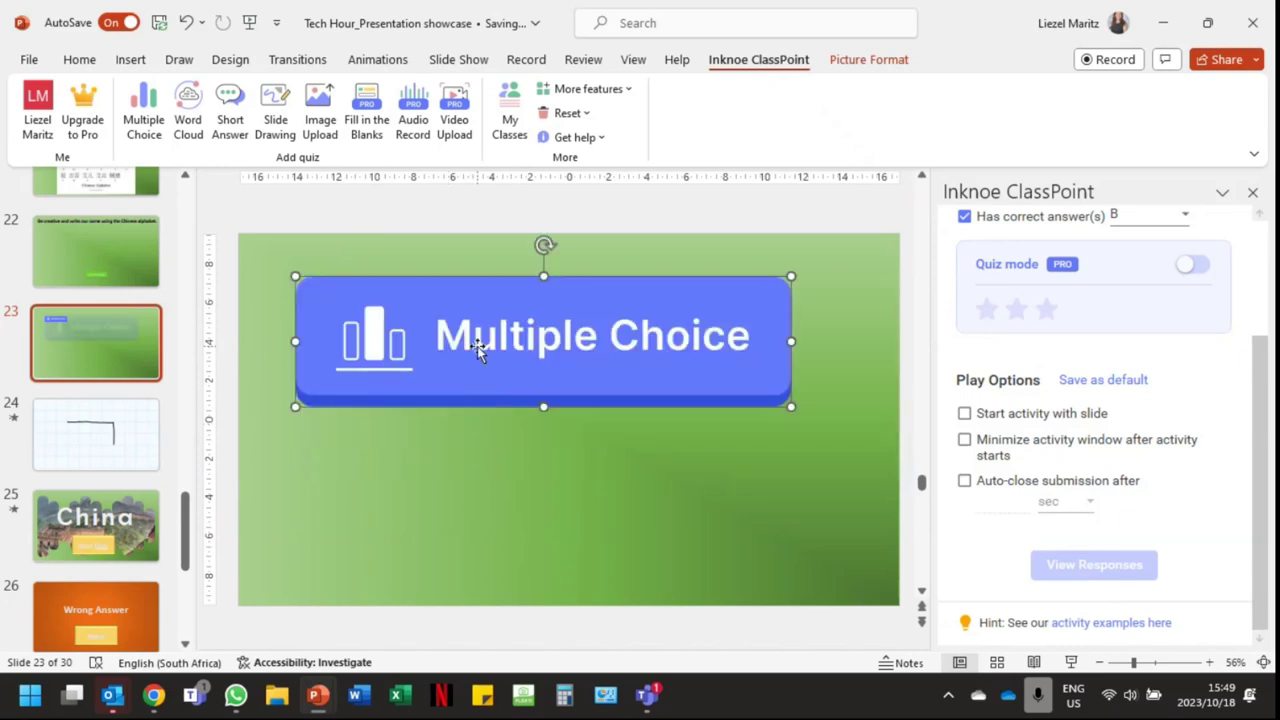
pyautogui.press('Delete')
pyautogui.moveTo(316, 288); pyautogui.dragTo(341, 567)
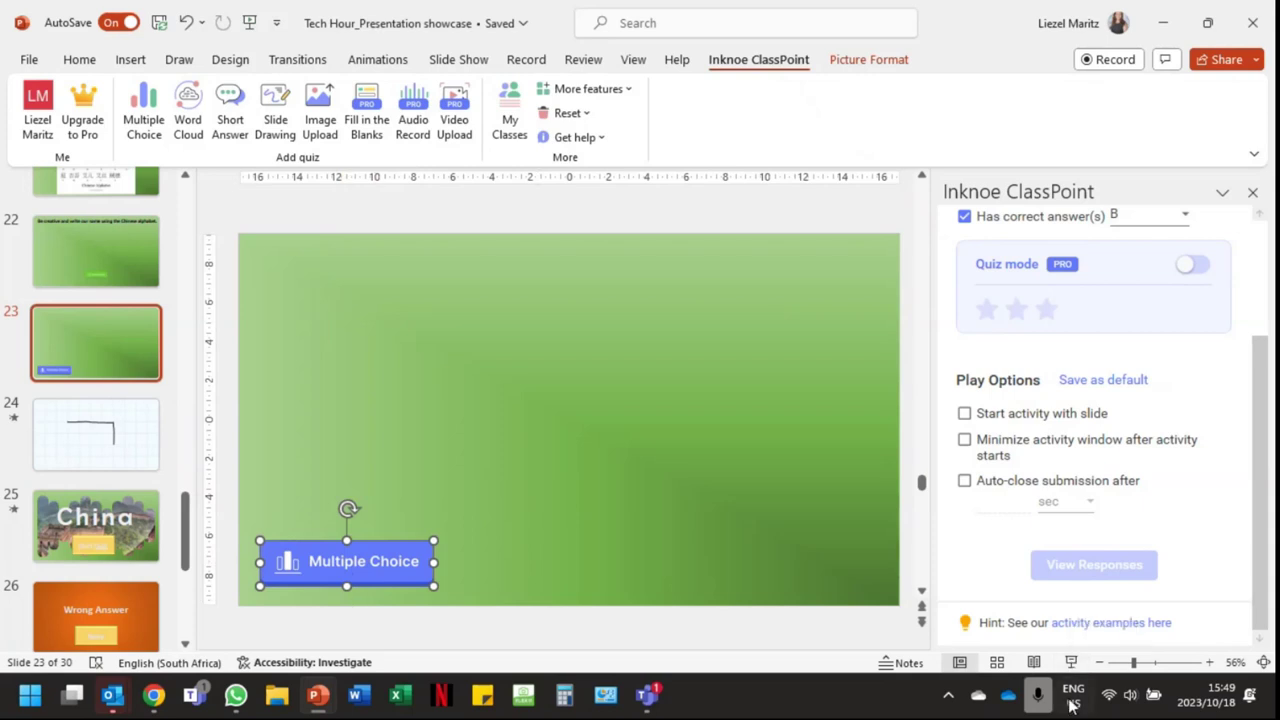
pyautogui.click(1070, 663)
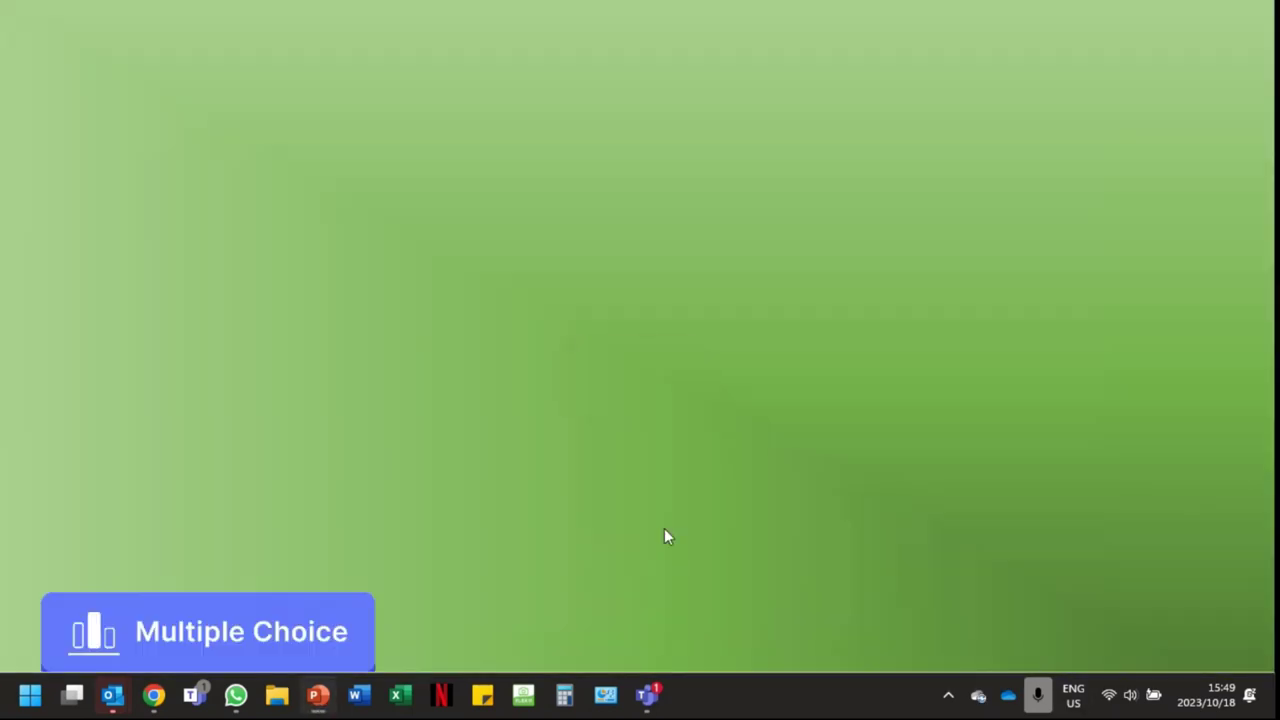
# - Run the Multiple Choice activity, view the join invitation, then exit and select the button
pyautogui.click(252, 635)
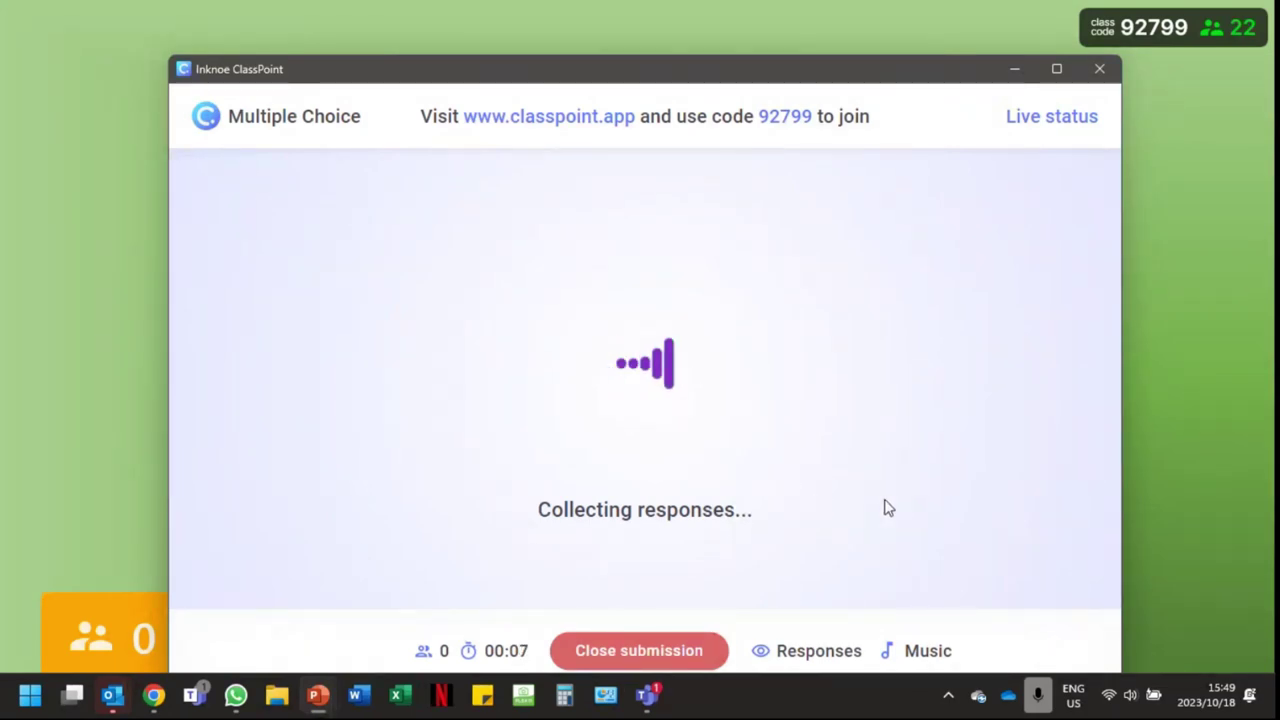
pyautogui.click(724, 126)
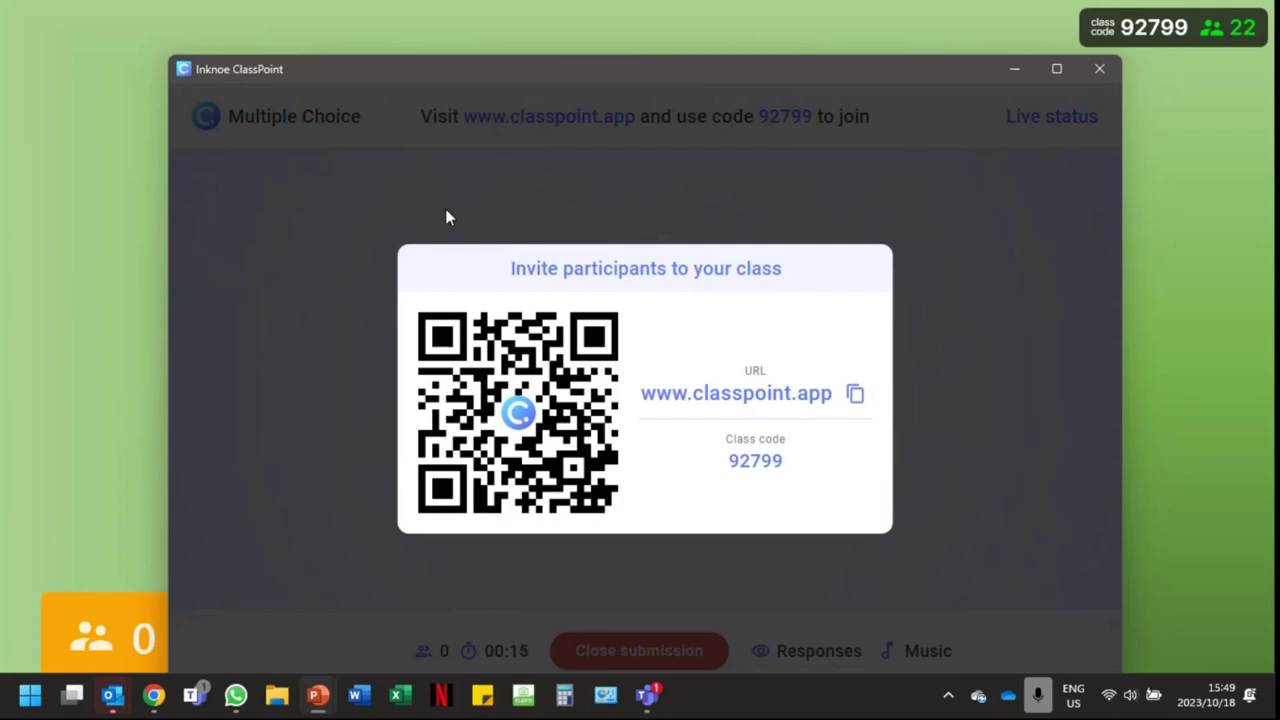
pyautogui.click(450, 222)
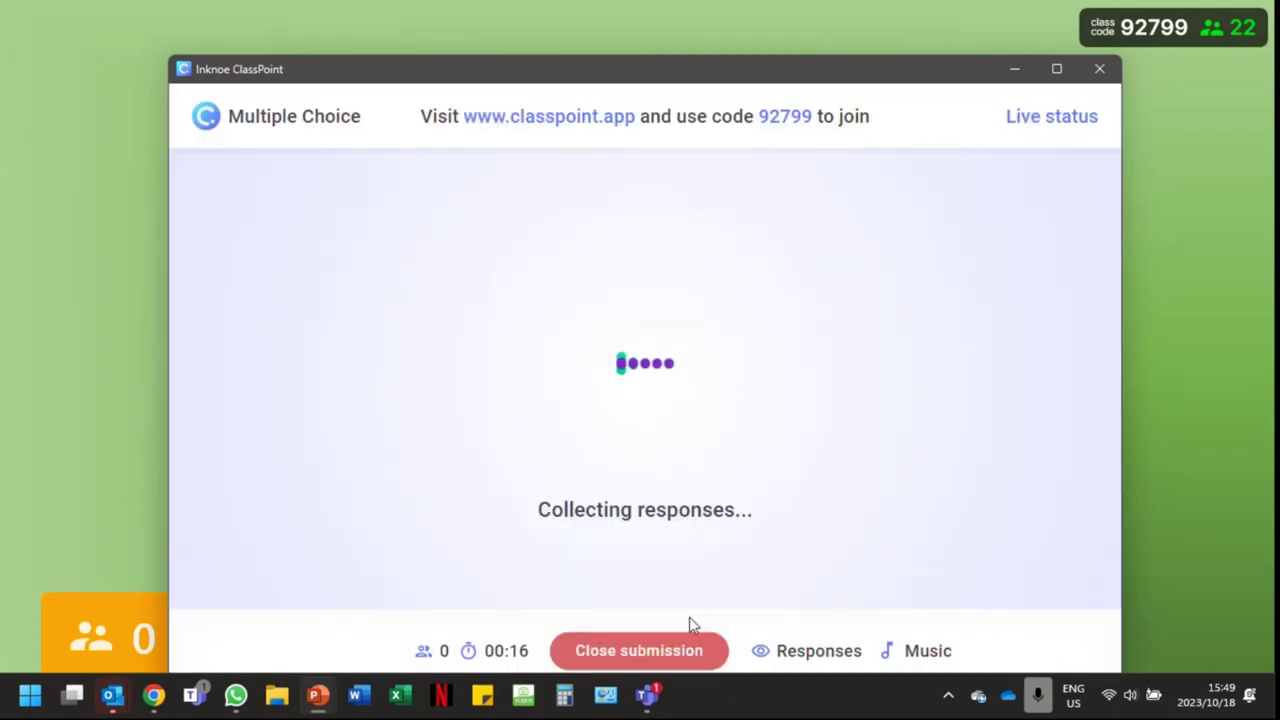
pyautogui.click(1099, 68)
pyautogui.click(539, 589)
# - Replace the Multiple Choice button with a Word Cloud activity allowing 5 submissions
pyautogui.press('Delete')
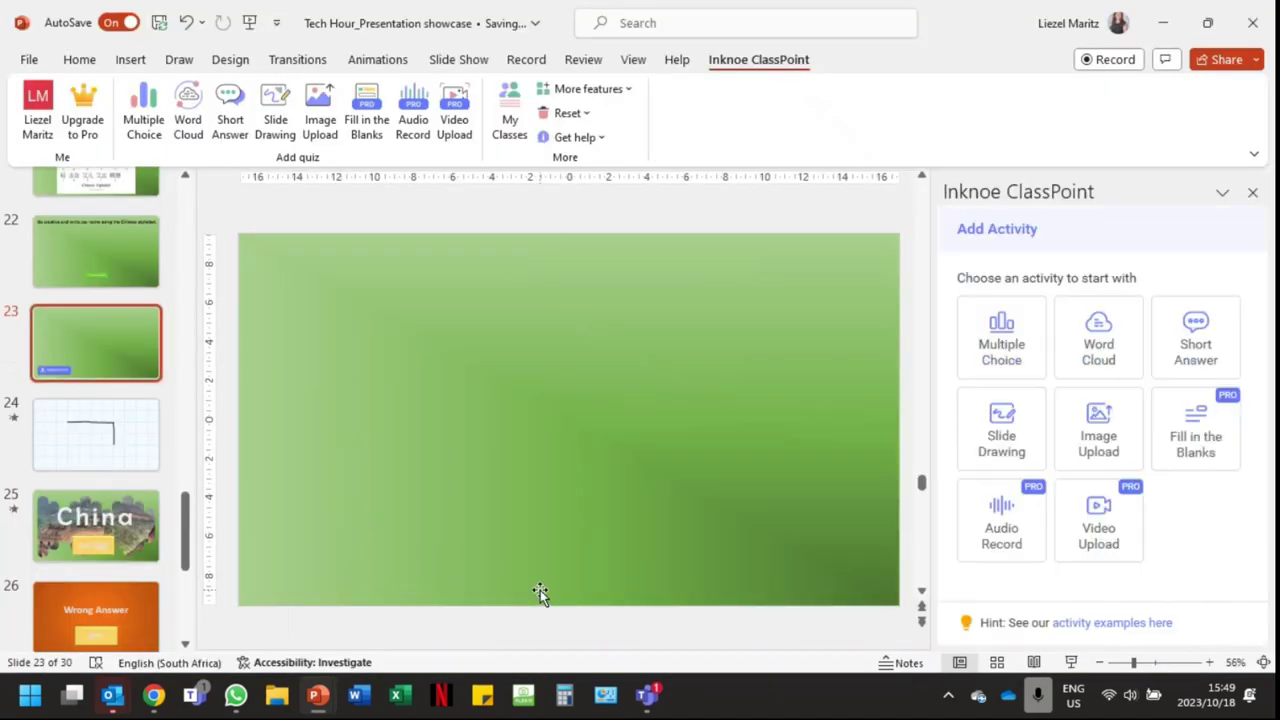
pyautogui.click(197, 127)
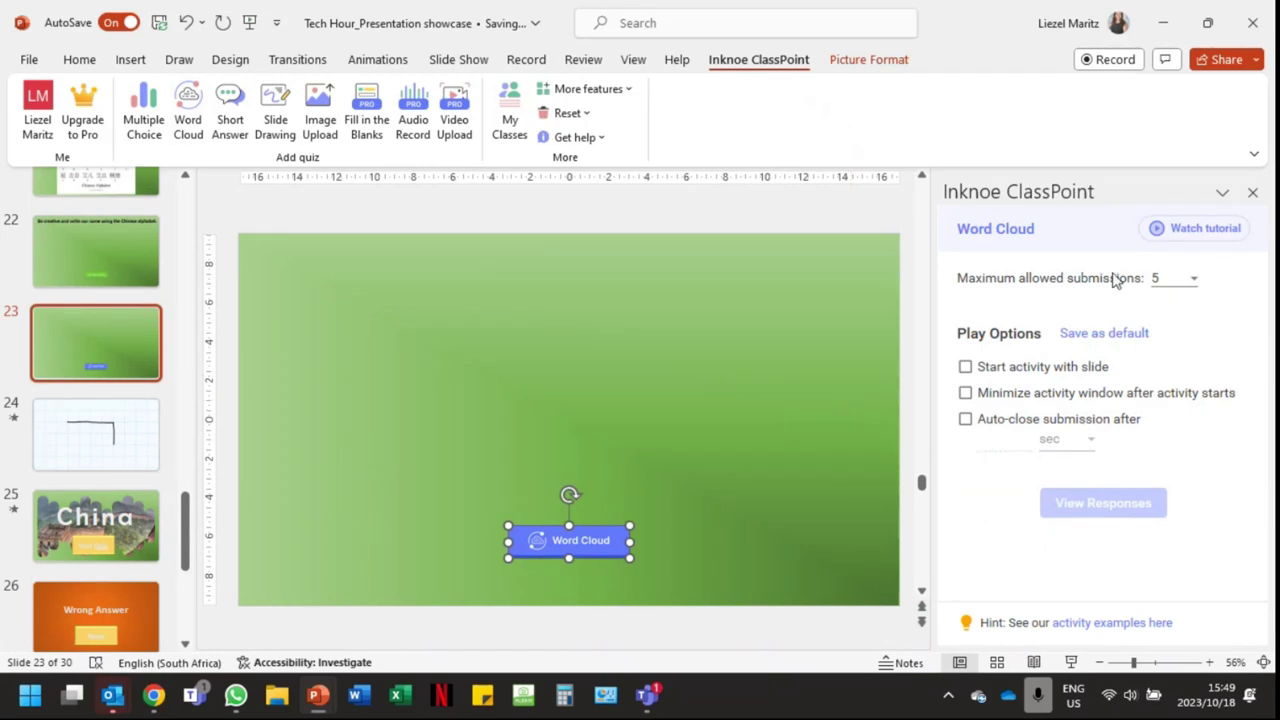
pyautogui.click(1195, 280)
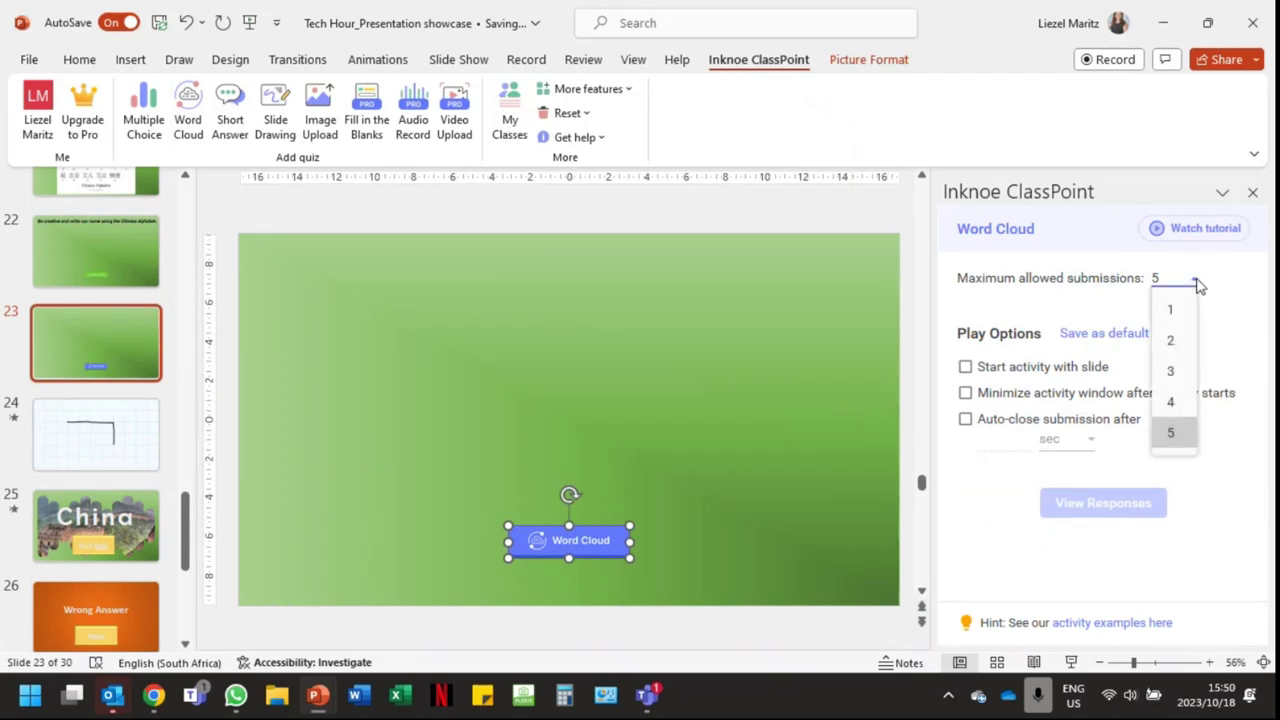
pyautogui.click(1190, 432)
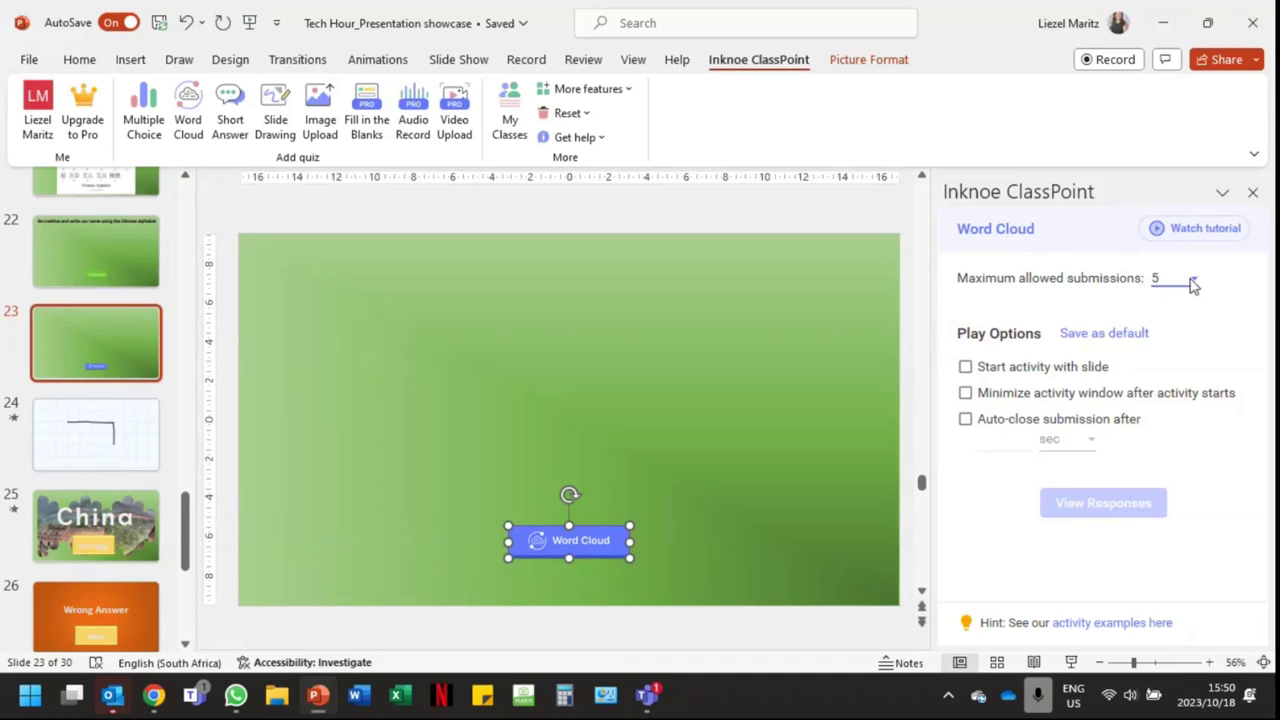
pyautogui.click(1193, 282)
pyautogui.click(1171, 433)
# - Add a Short Answer activity, close the Leader Board in the show, and advance to the China slide
pyautogui.click(240, 137)
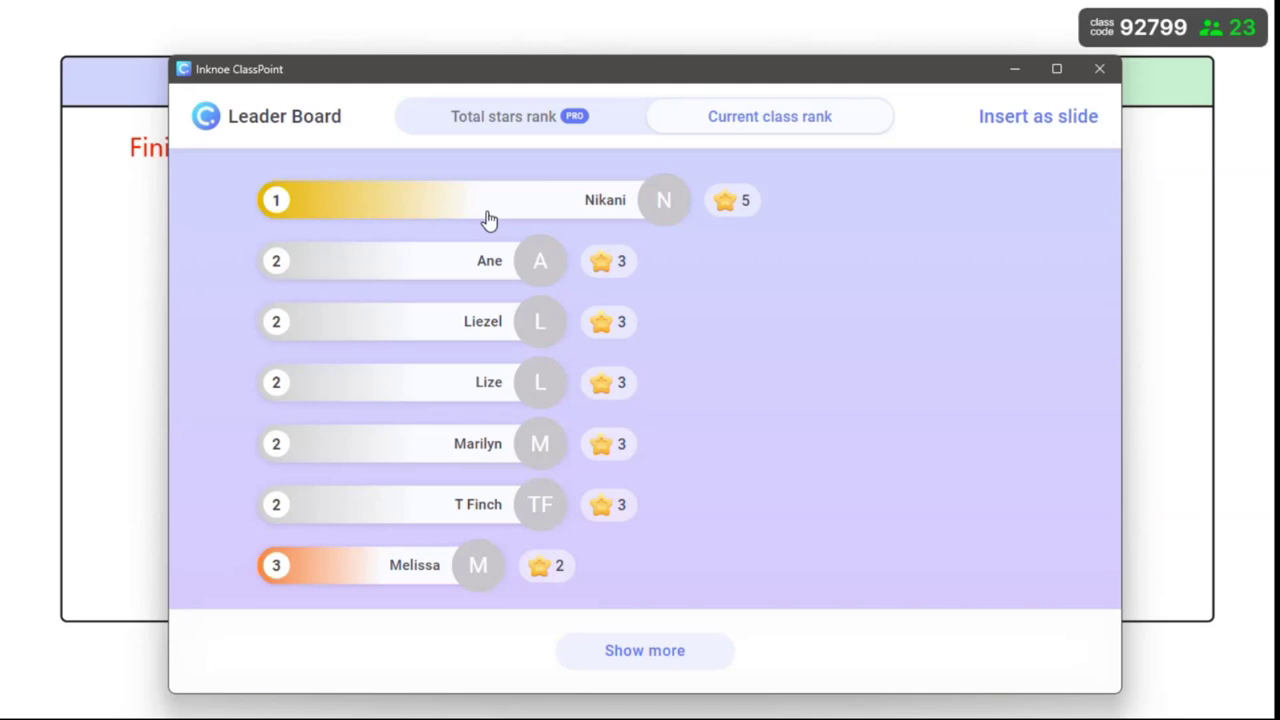
pyautogui.click(1100, 68)
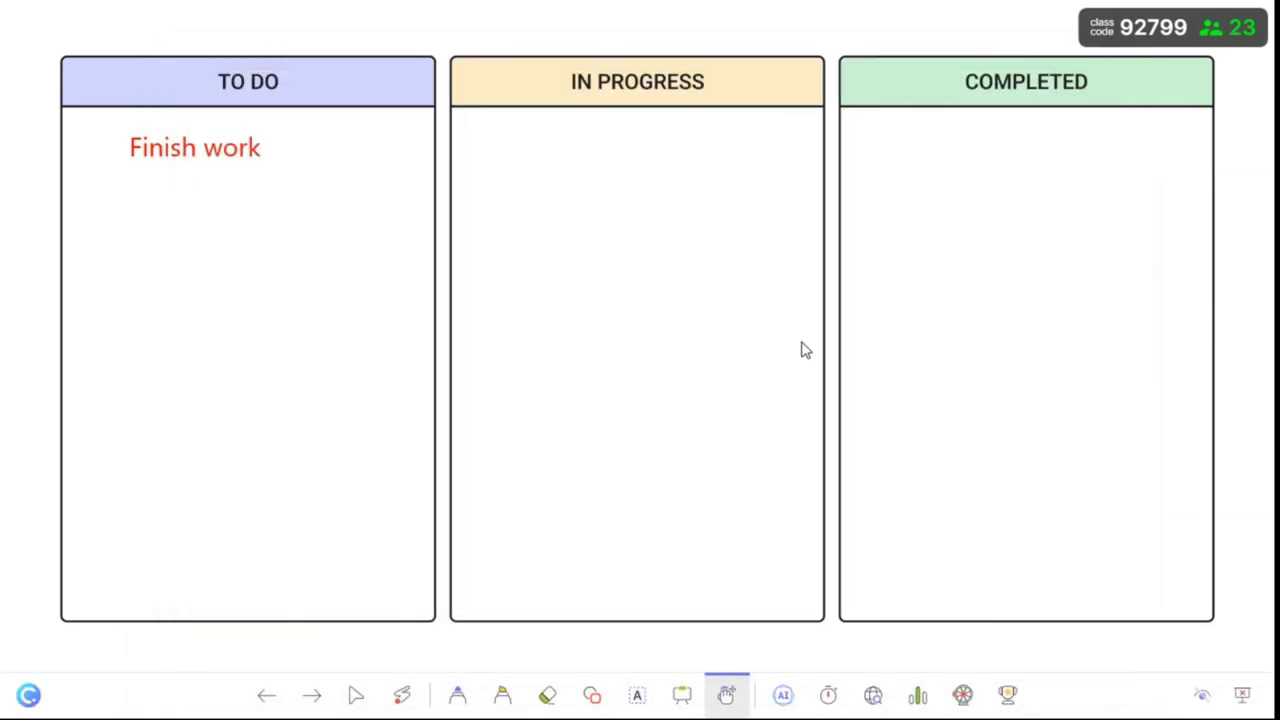
pyautogui.press('Right')
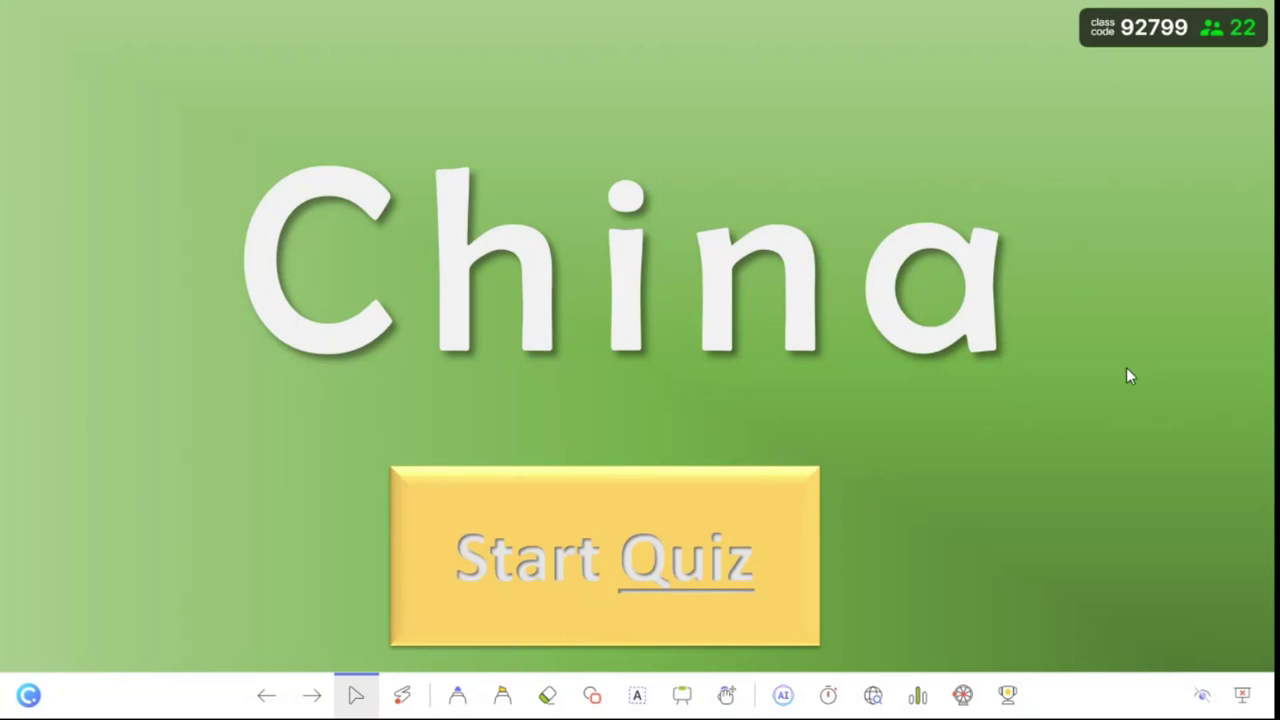
# - Start the China quiz, answer Africa, North America, then Asia, and exit the show
pyautogui.click(686, 555)
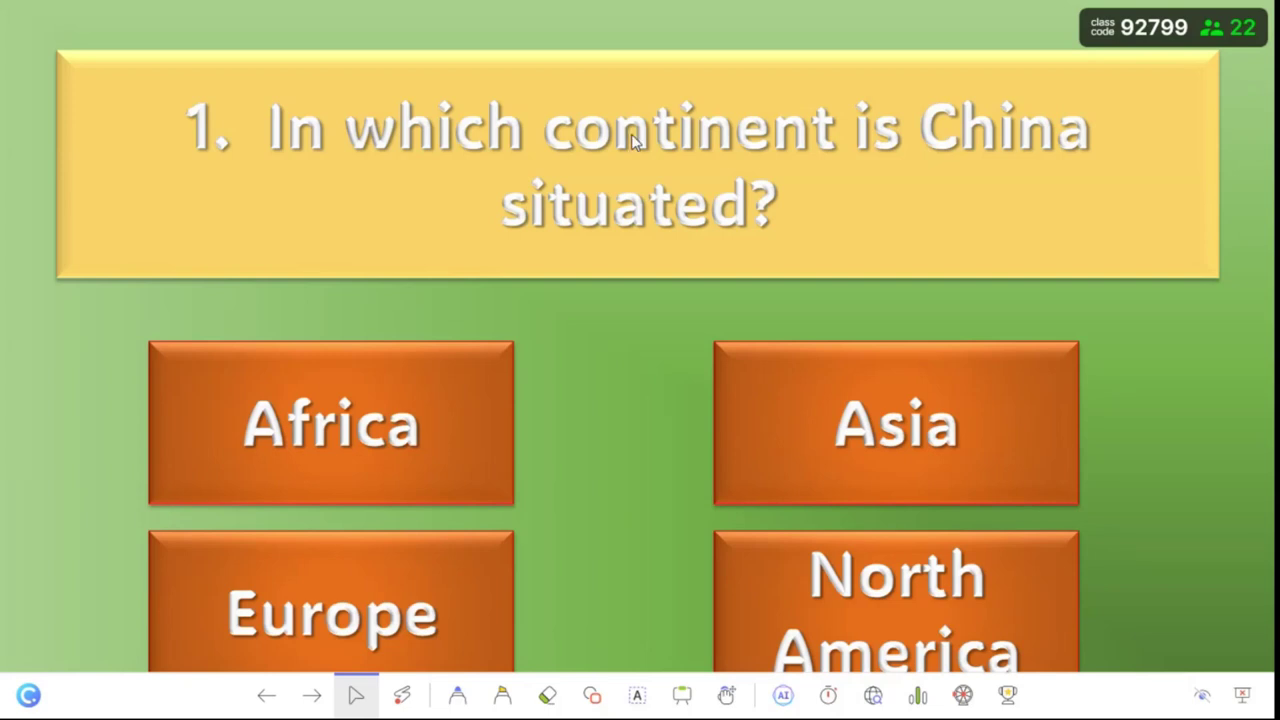
pyautogui.click(383, 432)
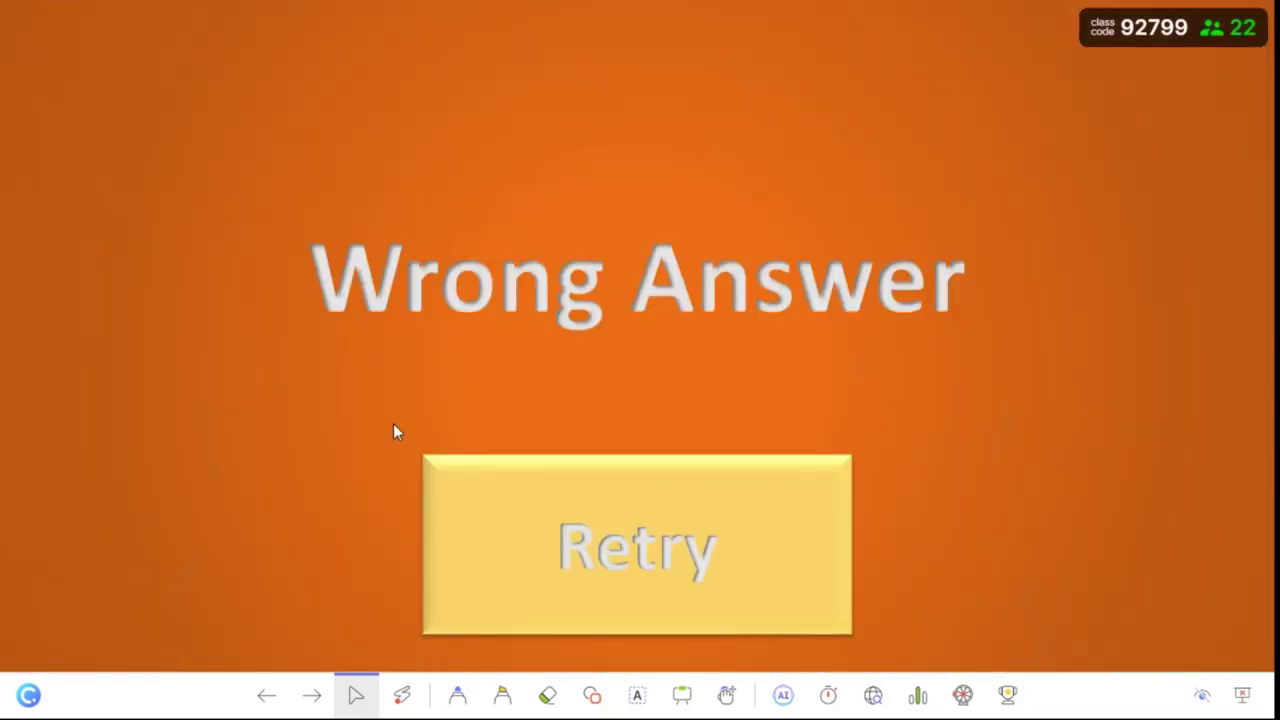
pyautogui.click(600, 538)
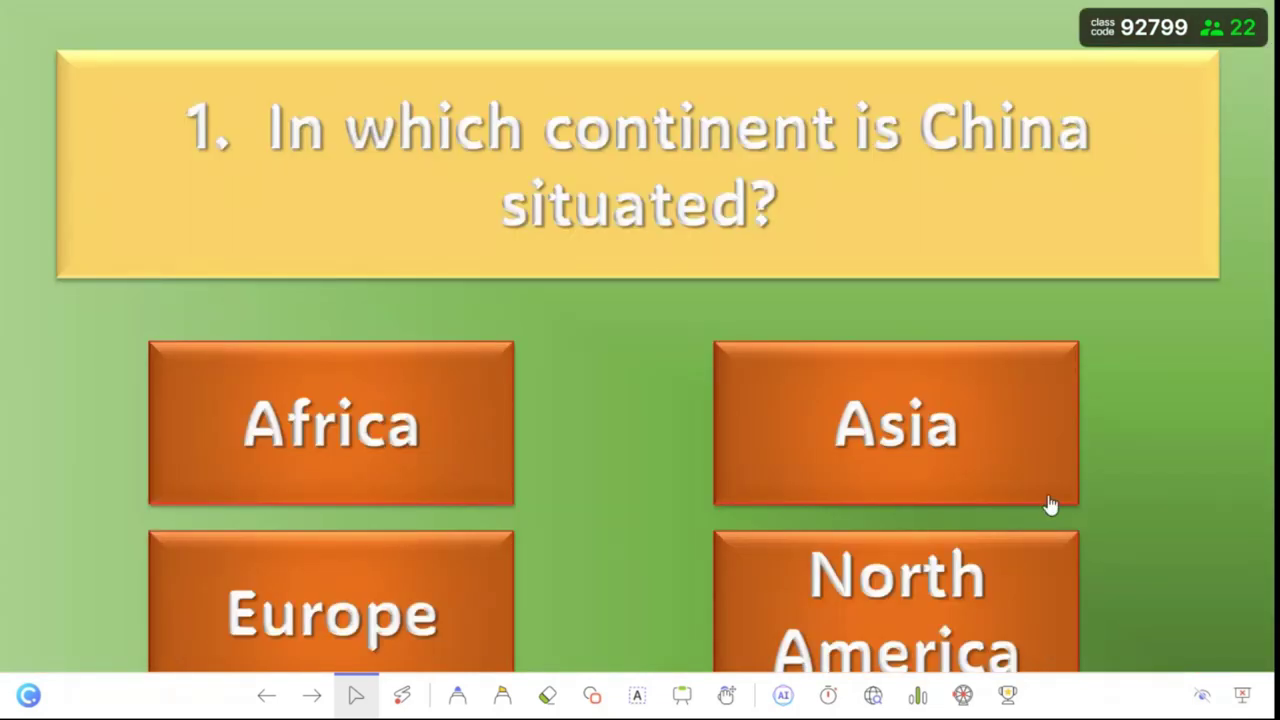
pyautogui.click(911, 617)
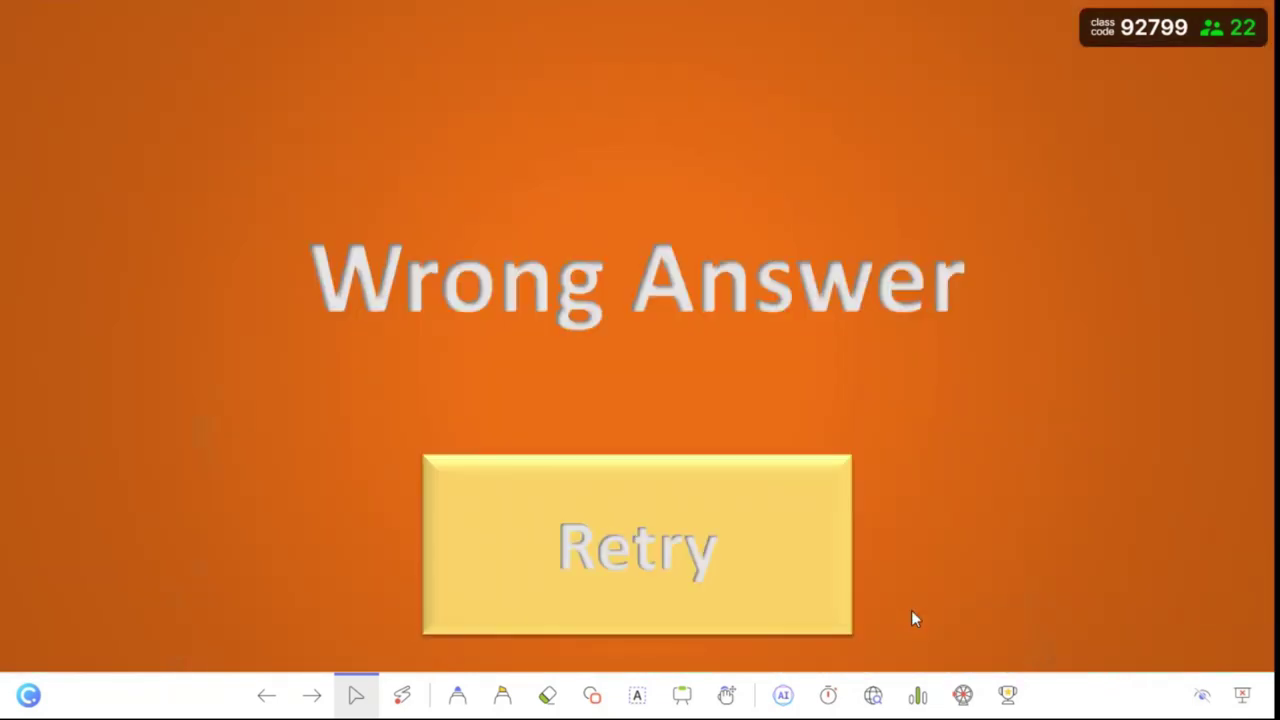
pyautogui.click(797, 552)
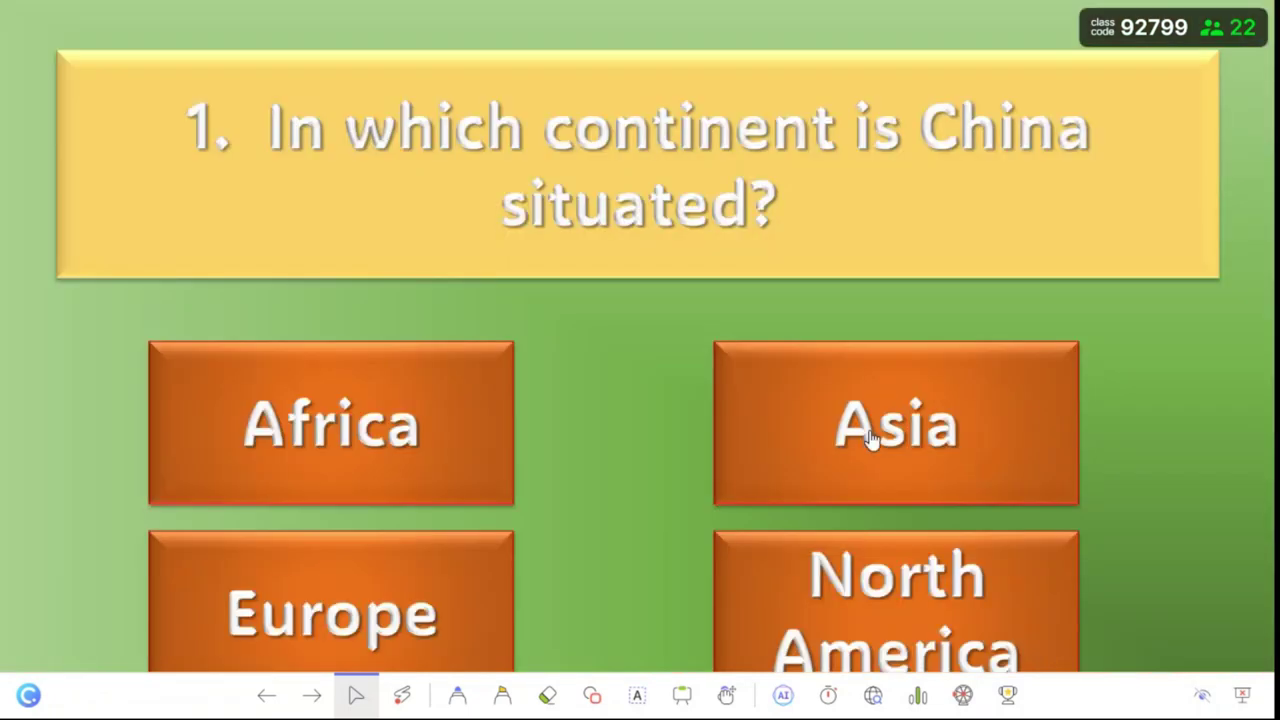
pyautogui.click(870, 437)
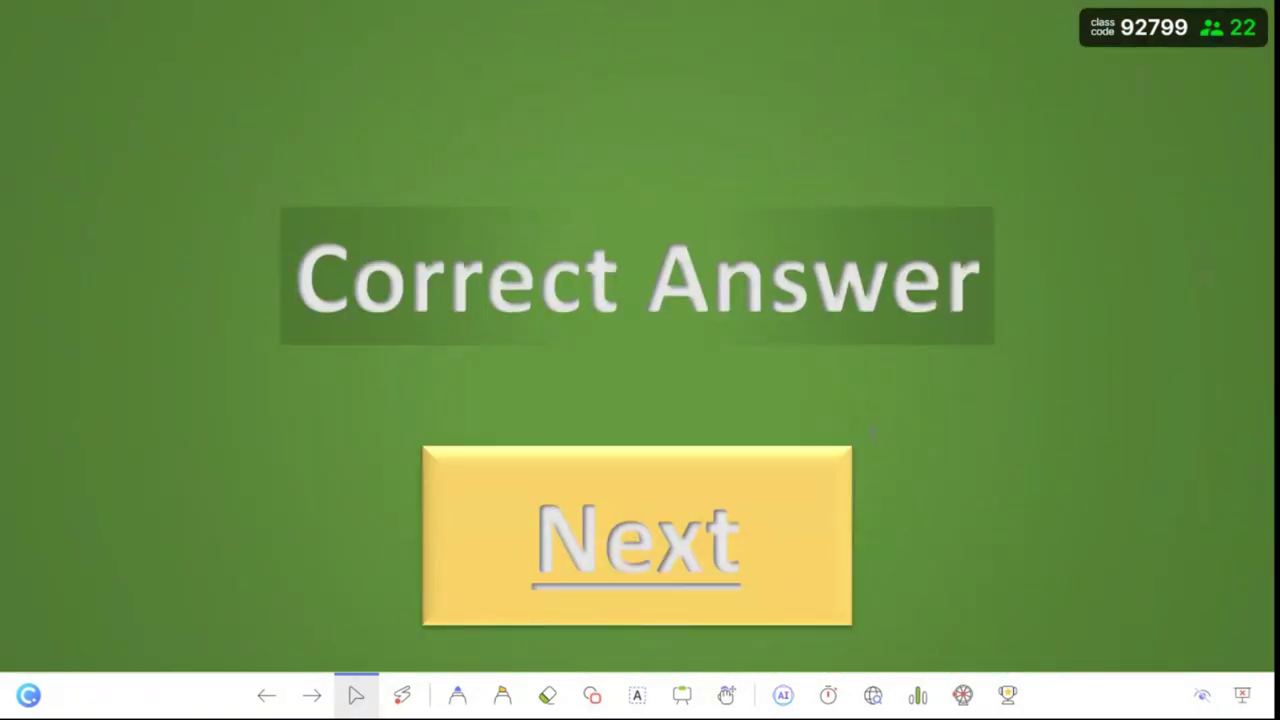
pyautogui.press('Escape')
# - Rerun the show from the question slide, answer Africa then Asia, and advance to question 2
pyautogui.click(130, 365)
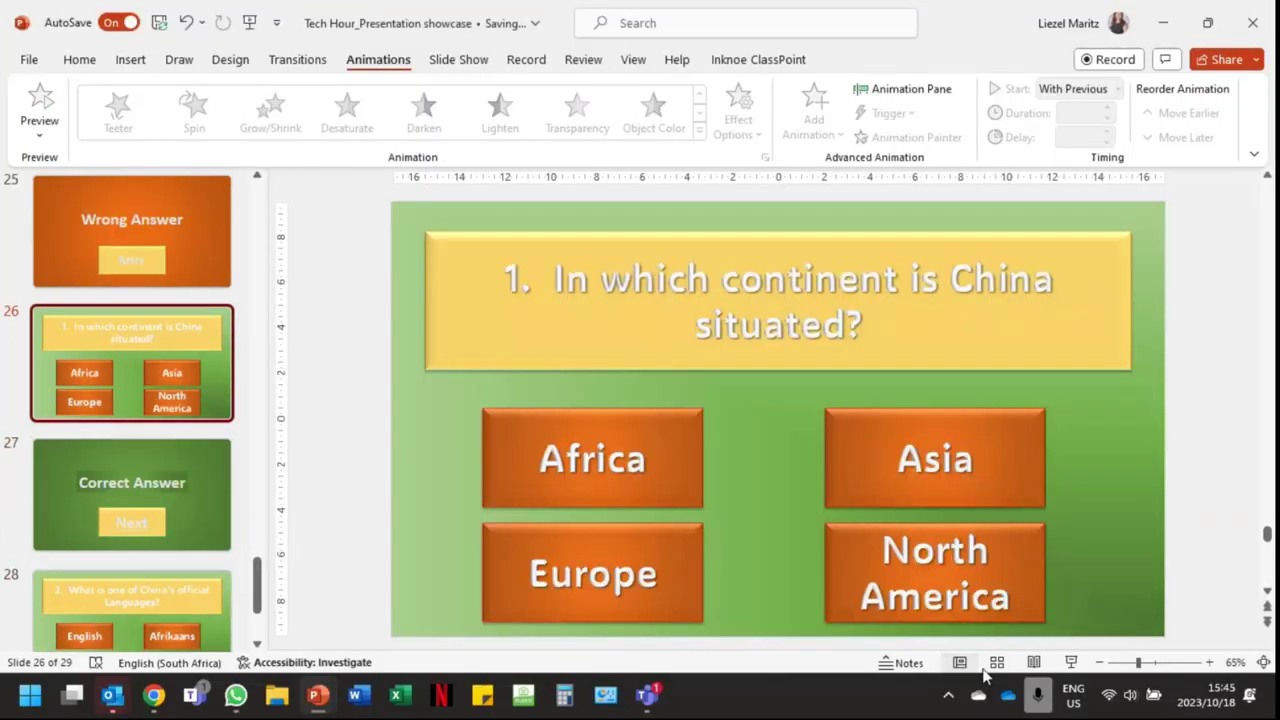
pyautogui.click(1070, 662)
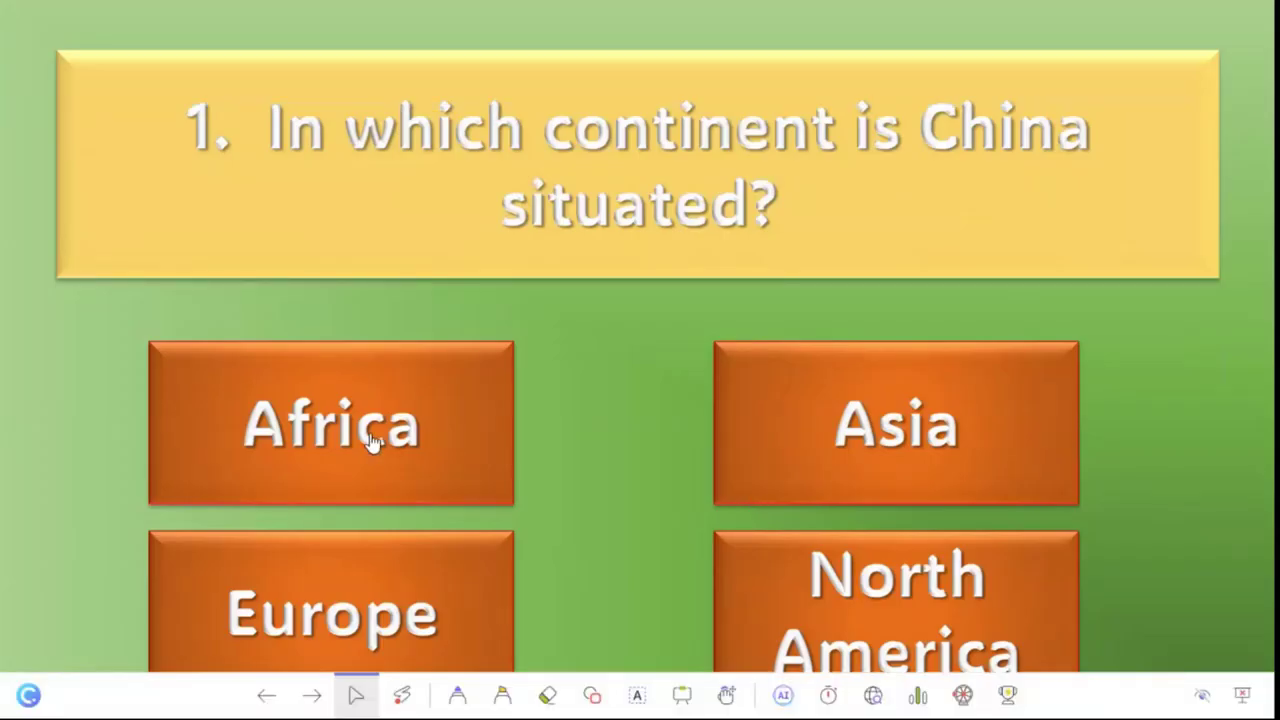
pyautogui.click(440, 450)
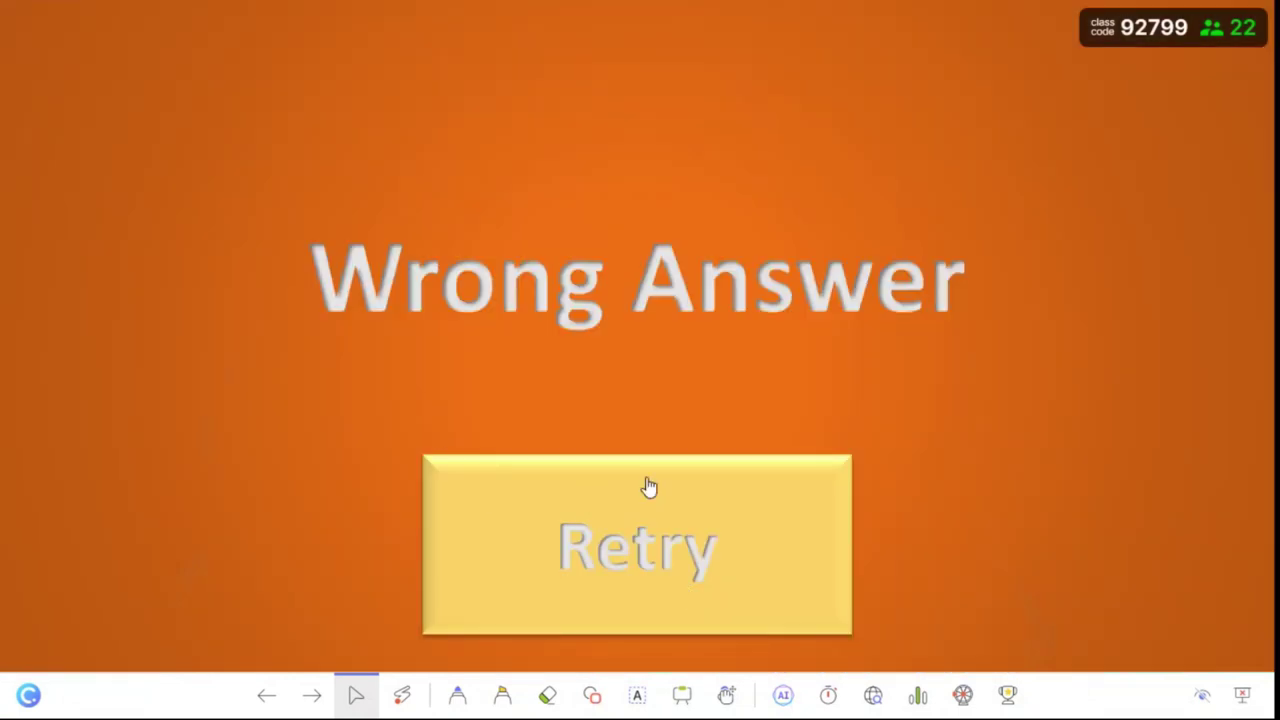
pyautogui.click(613, 566)
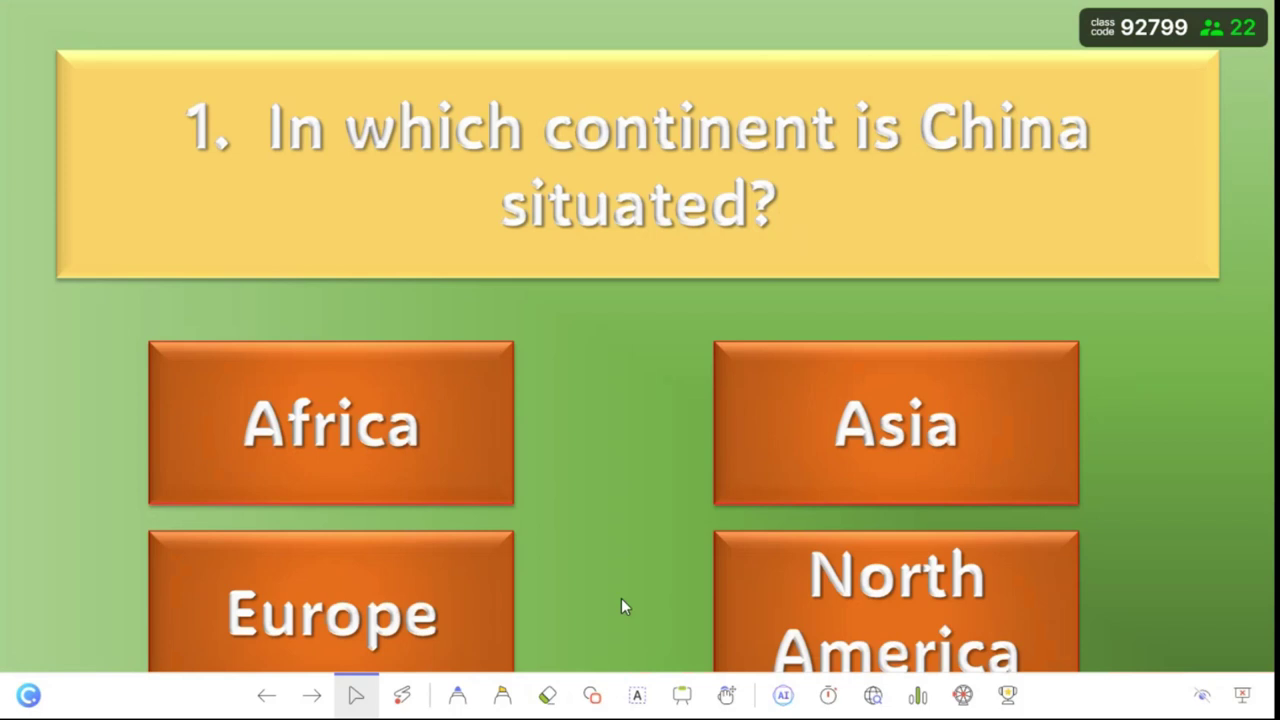
pyautogui.click(924, 451)
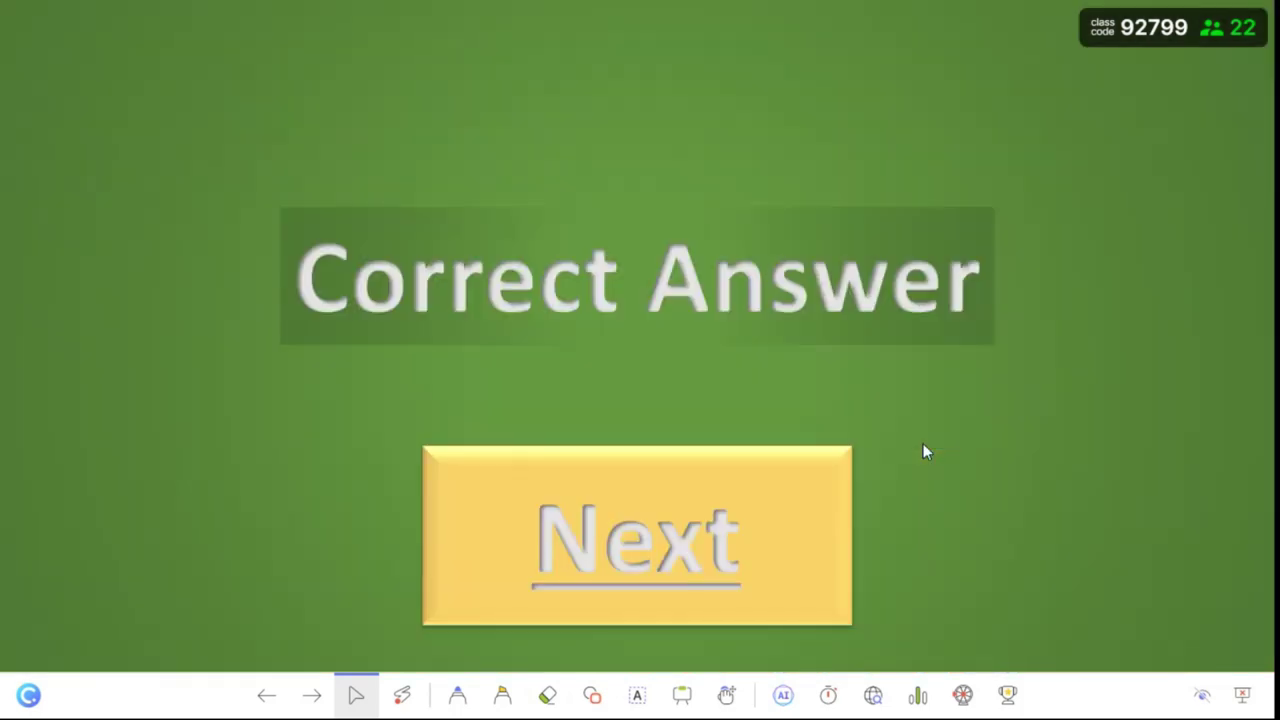
pyautogui.click(648, 543)
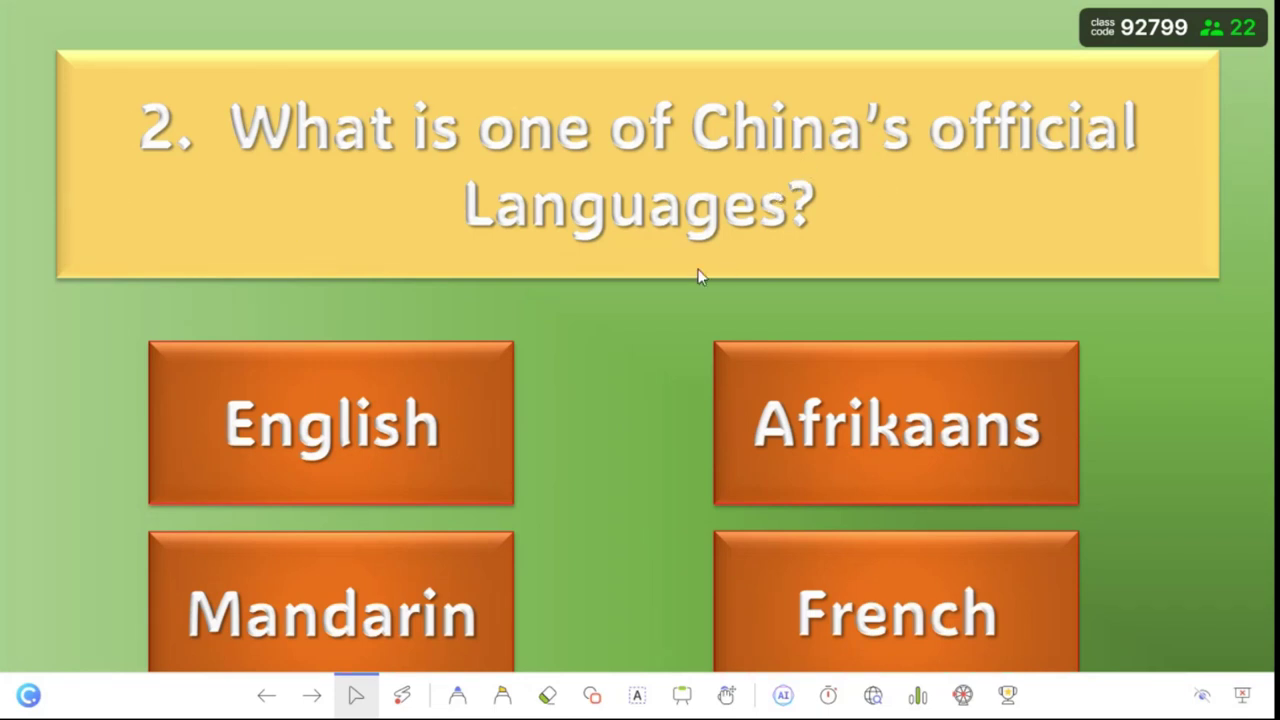
# - Answer the languages question with French, retry, then choose Mandarin and continue
pyautogui.click(850, 608)
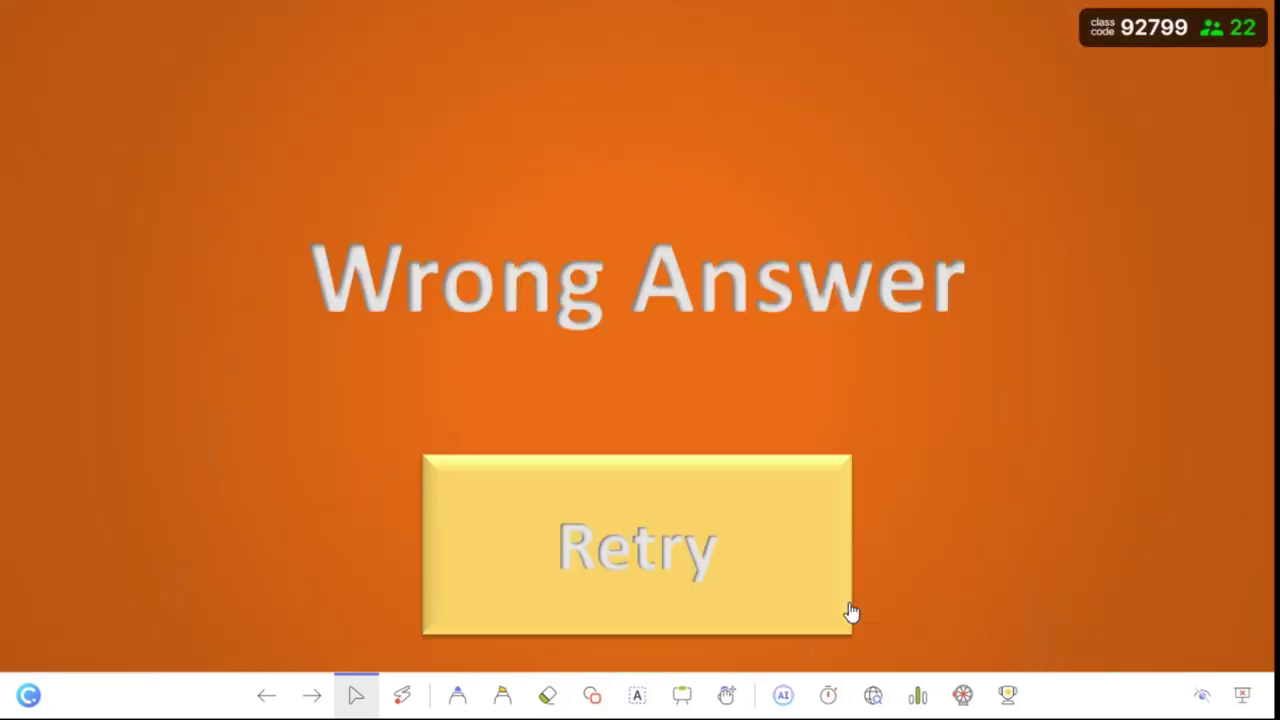
pyautogui.click(757, 558)
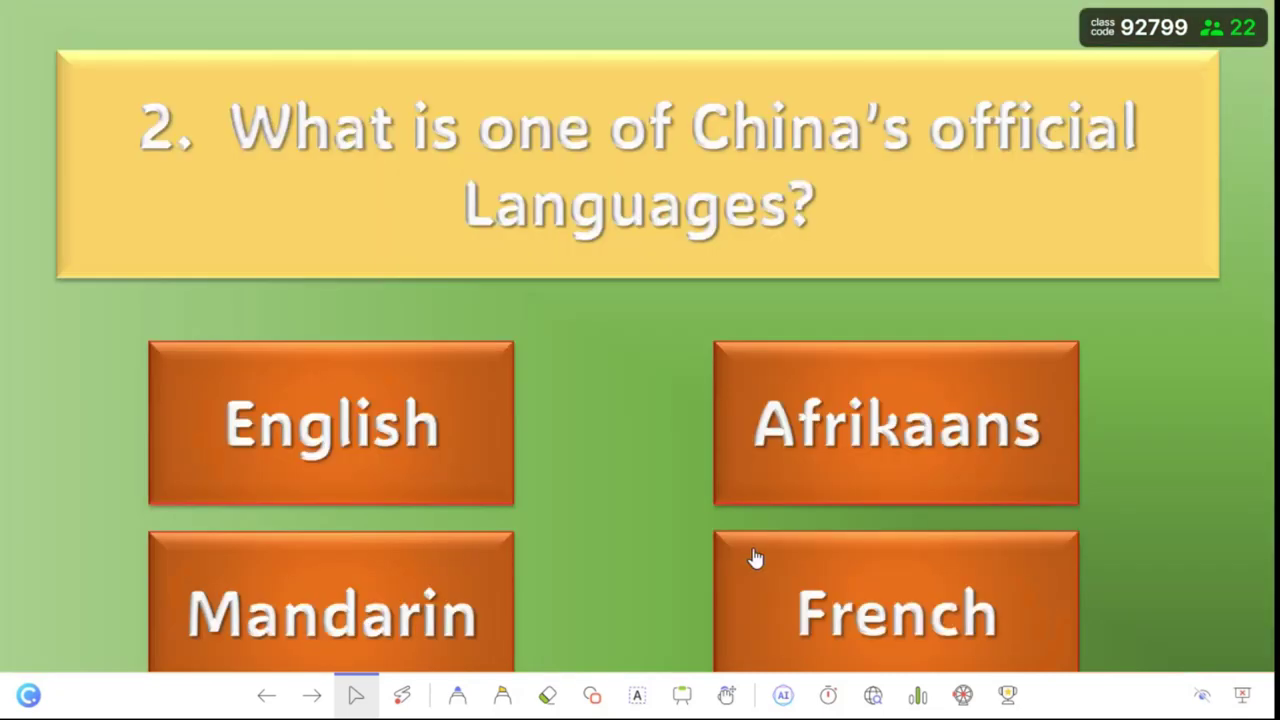
pyautogui.click(362, 588)
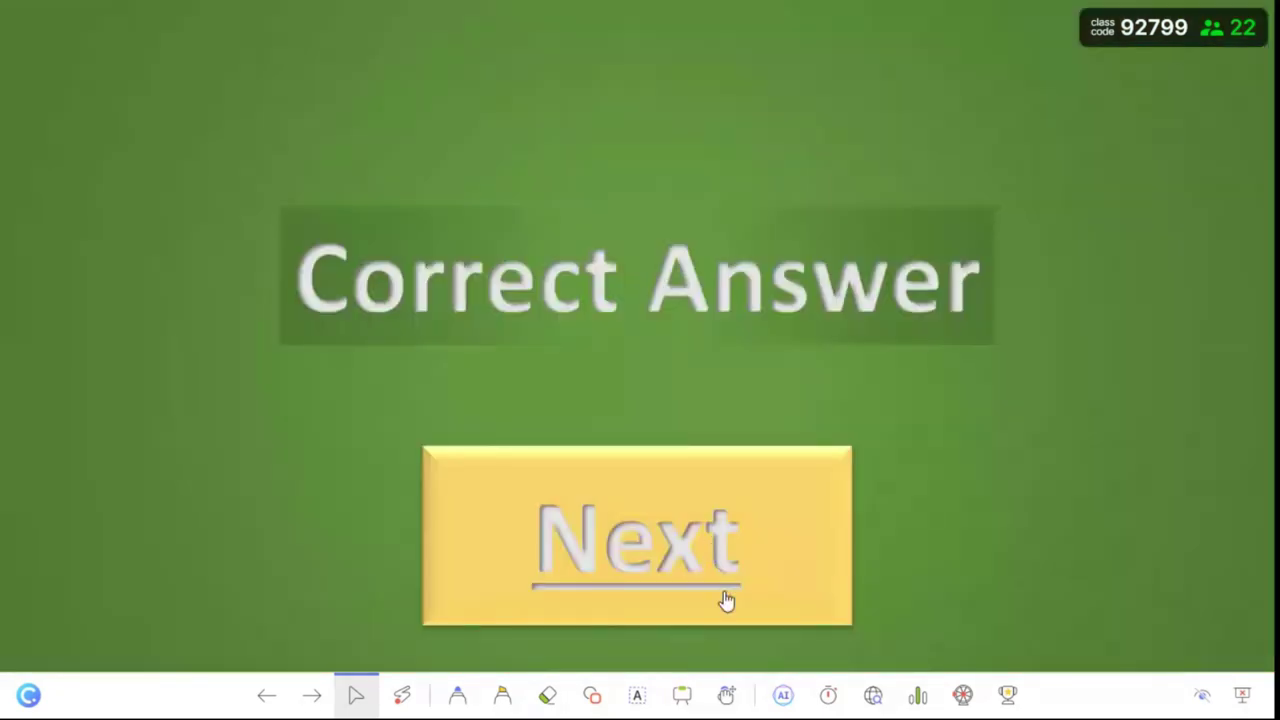
pyautogui.click(703, 556)
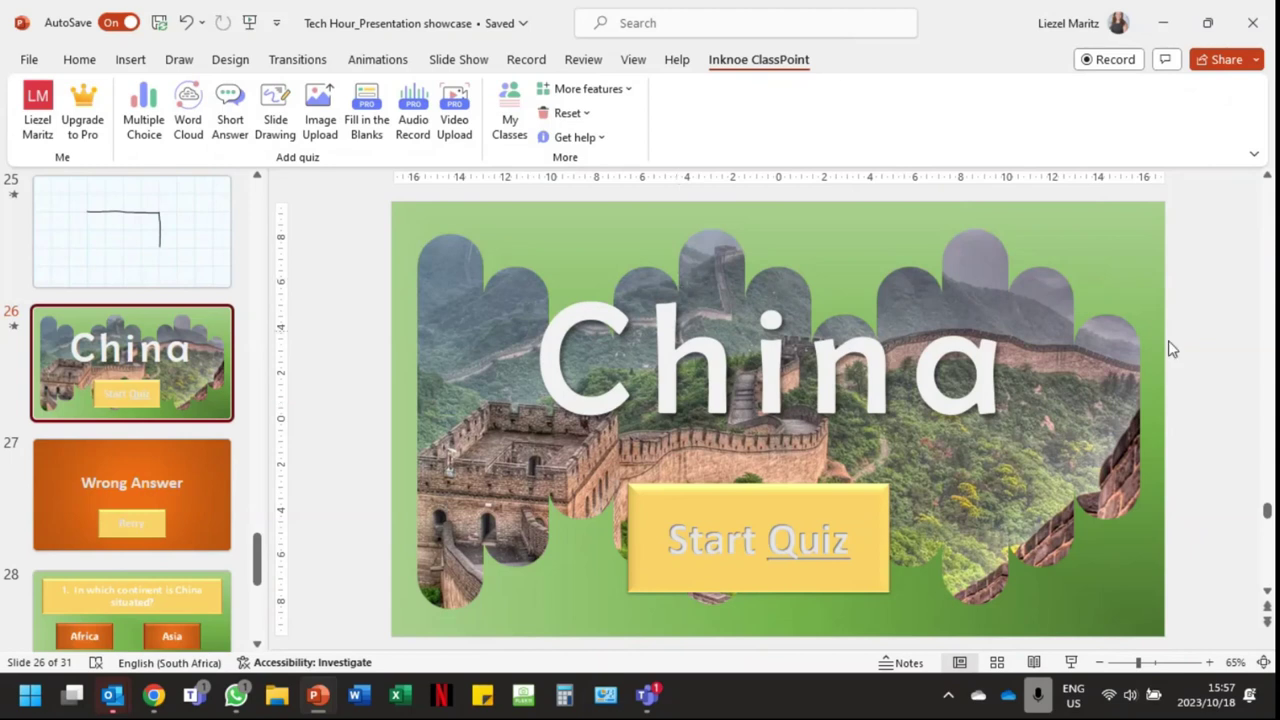
# - Draw a 4.02 × 5 cm rectangle reading 'Start quiz' over the Start Quiz button, then view slide 27
pyautogui.click(774, 462)
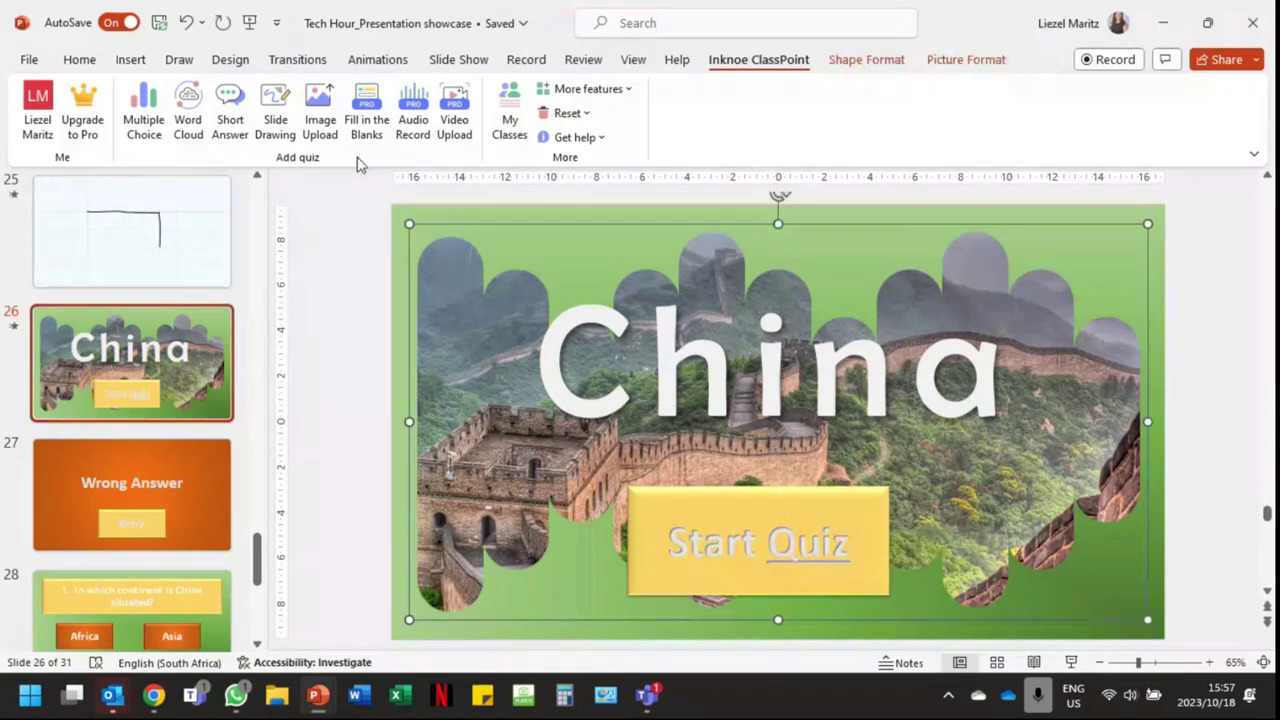
pyautogui.click(130, 62)
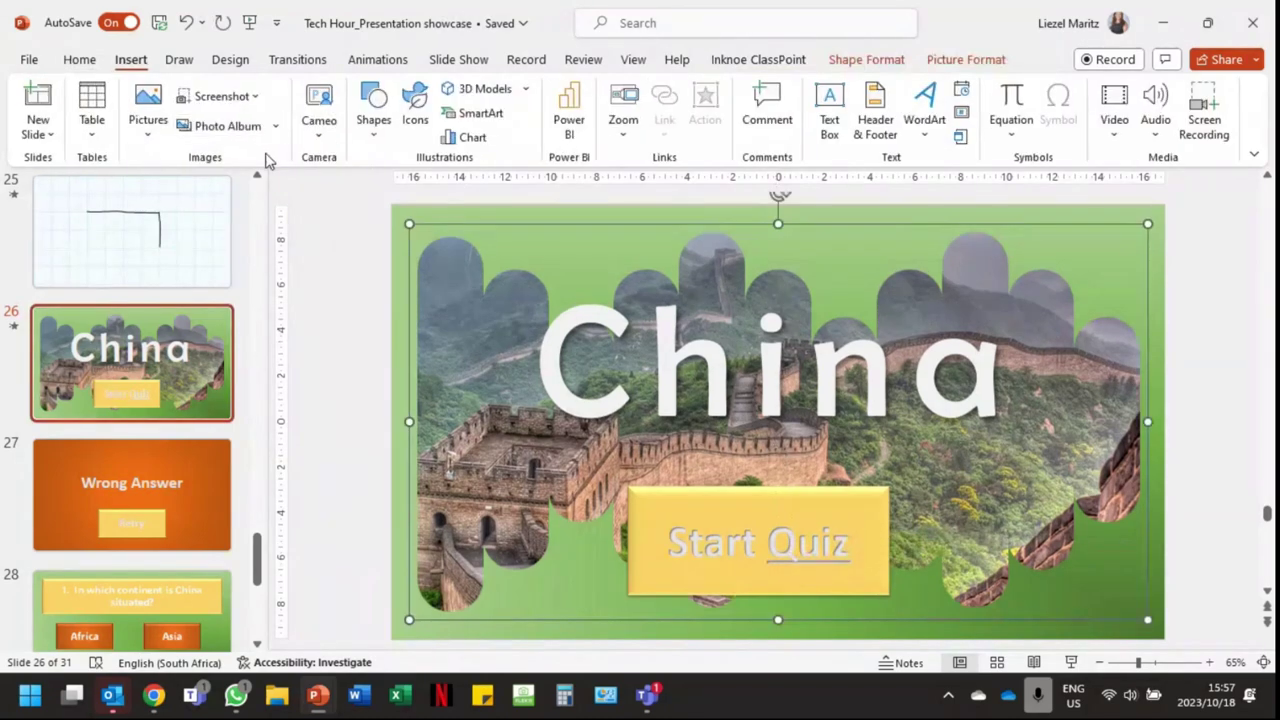
pyautogui.click(376, 125)
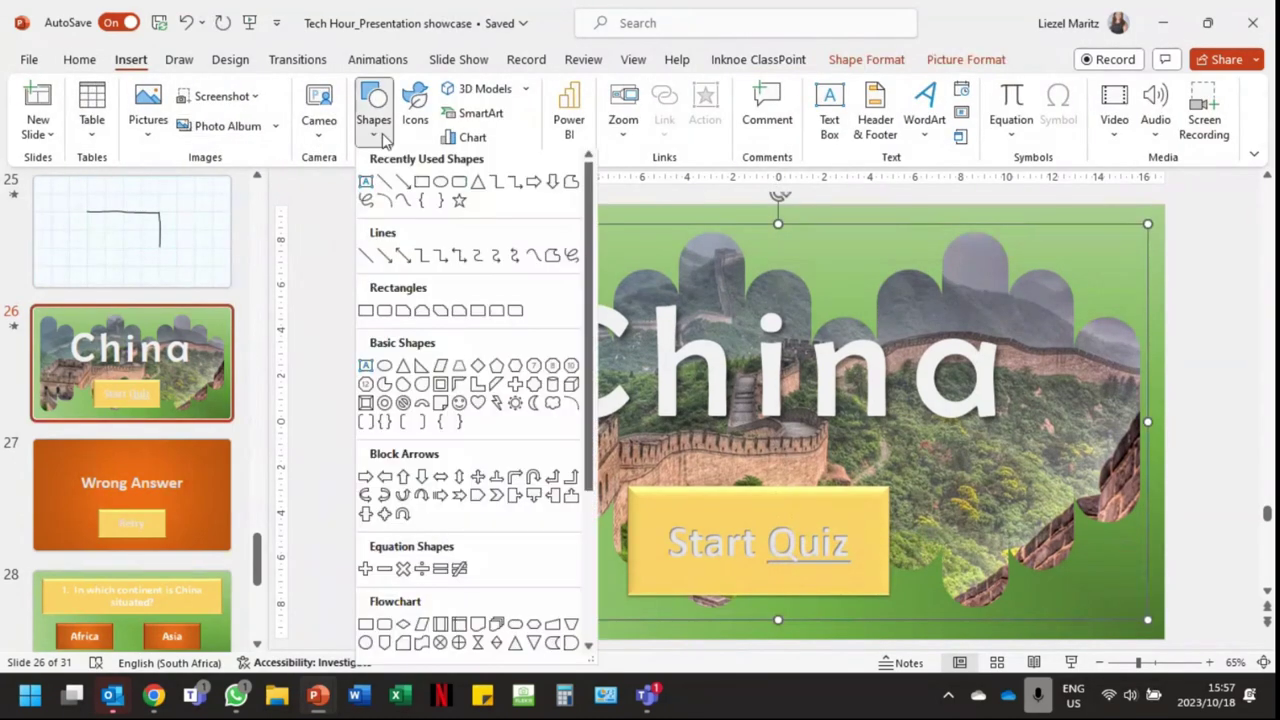
pyautogui.click(440, 202)
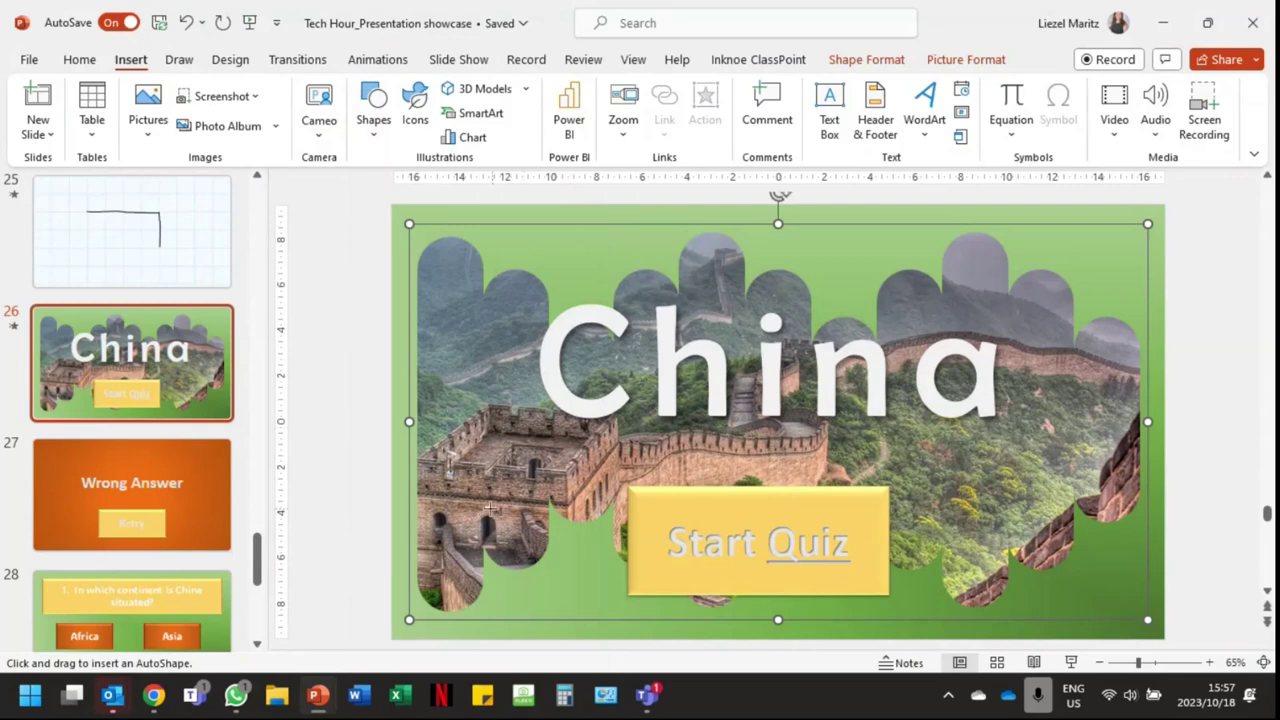
pyautogui.click(748, 516)
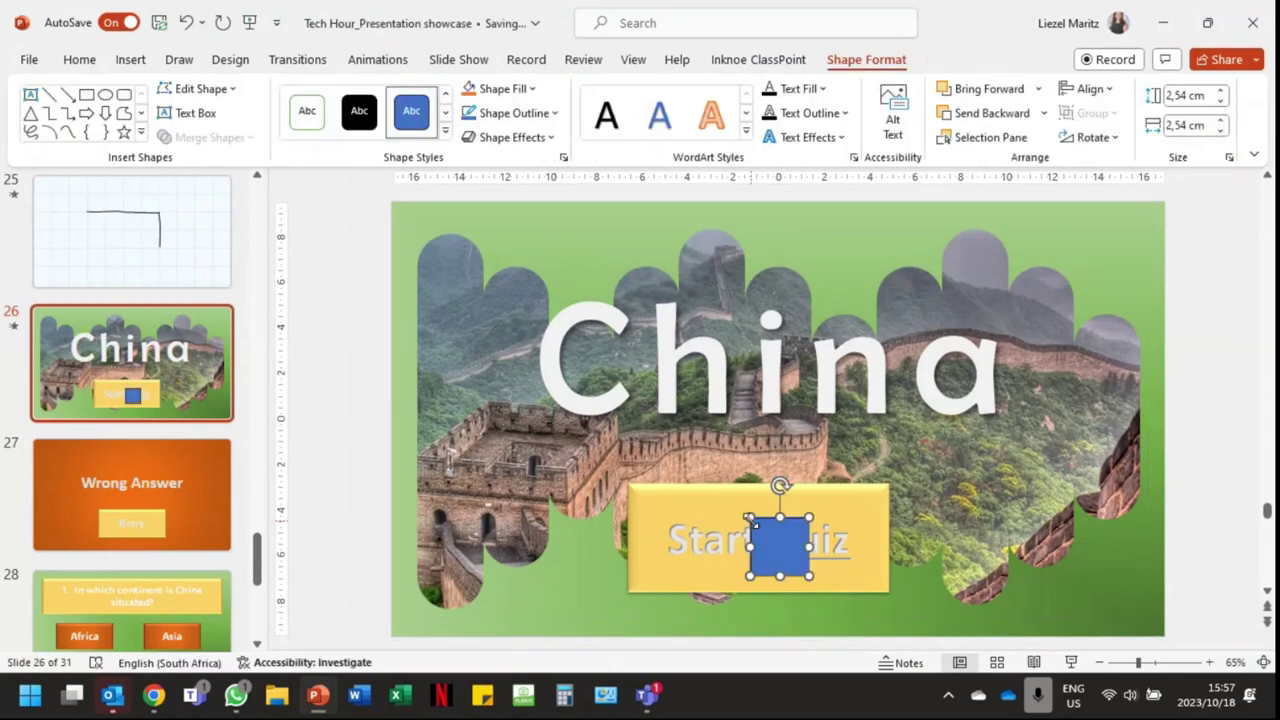
pyautogui.moveTo(748, 516); pyautogui.dragTo(694, 489)
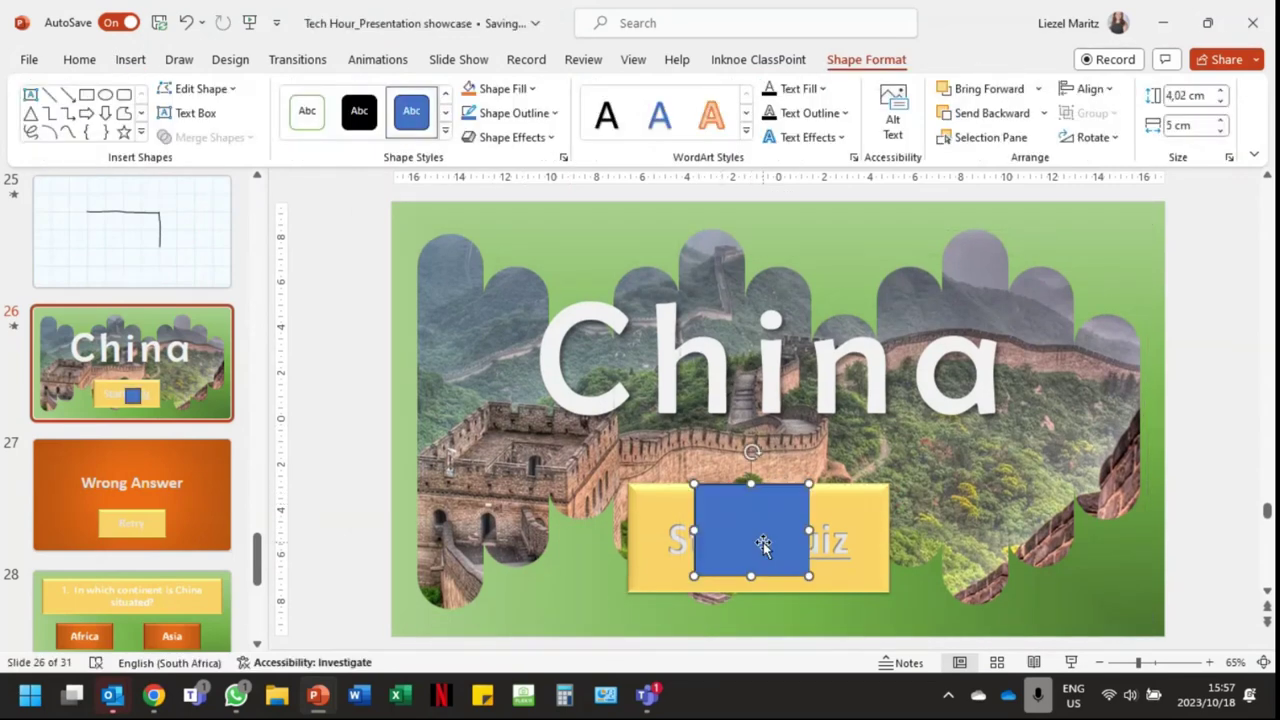
pyautogui.moveTo(764, 548); pyautogui.dragTo(768, 554)
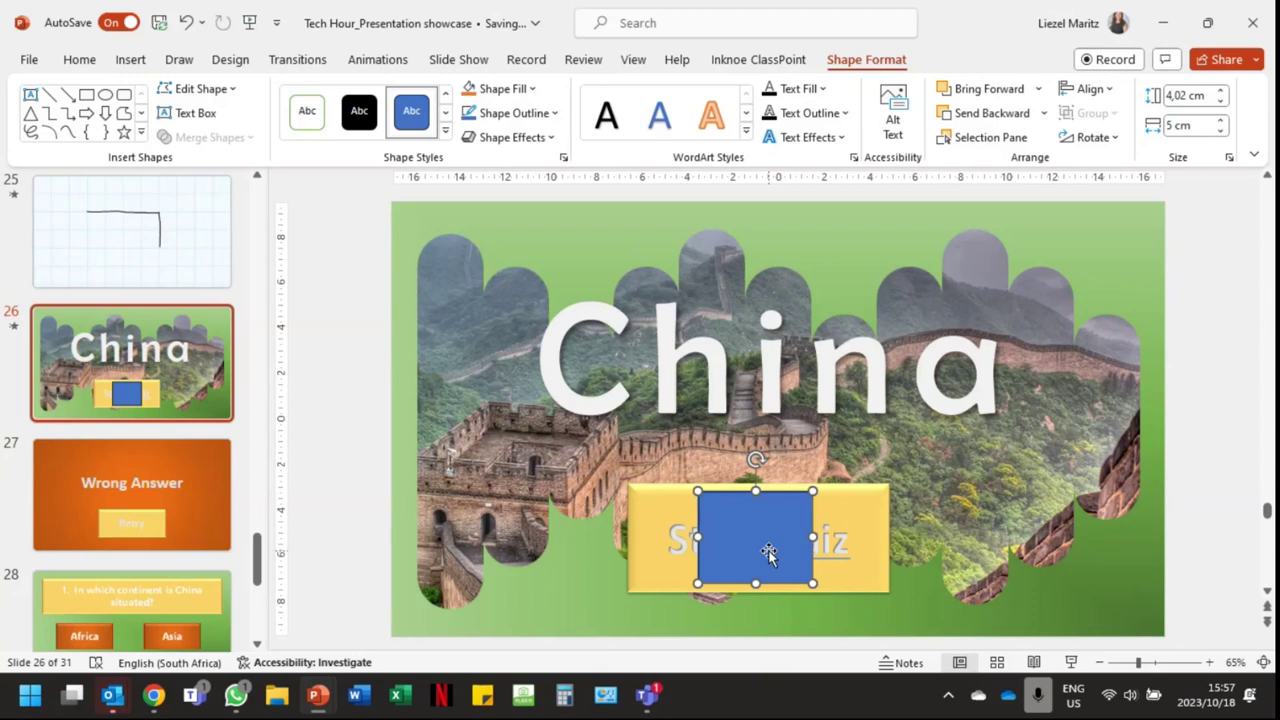
pyautogui.write('Sta')
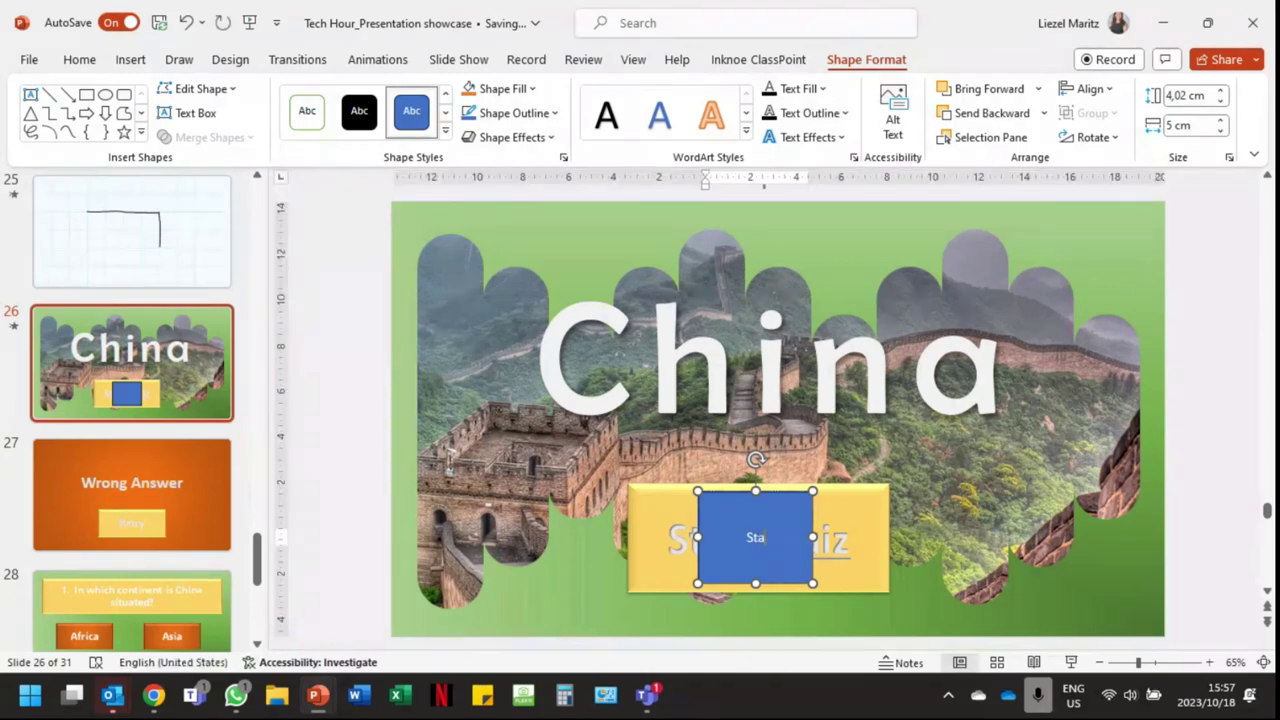
pyautogui.write('rt quiz')
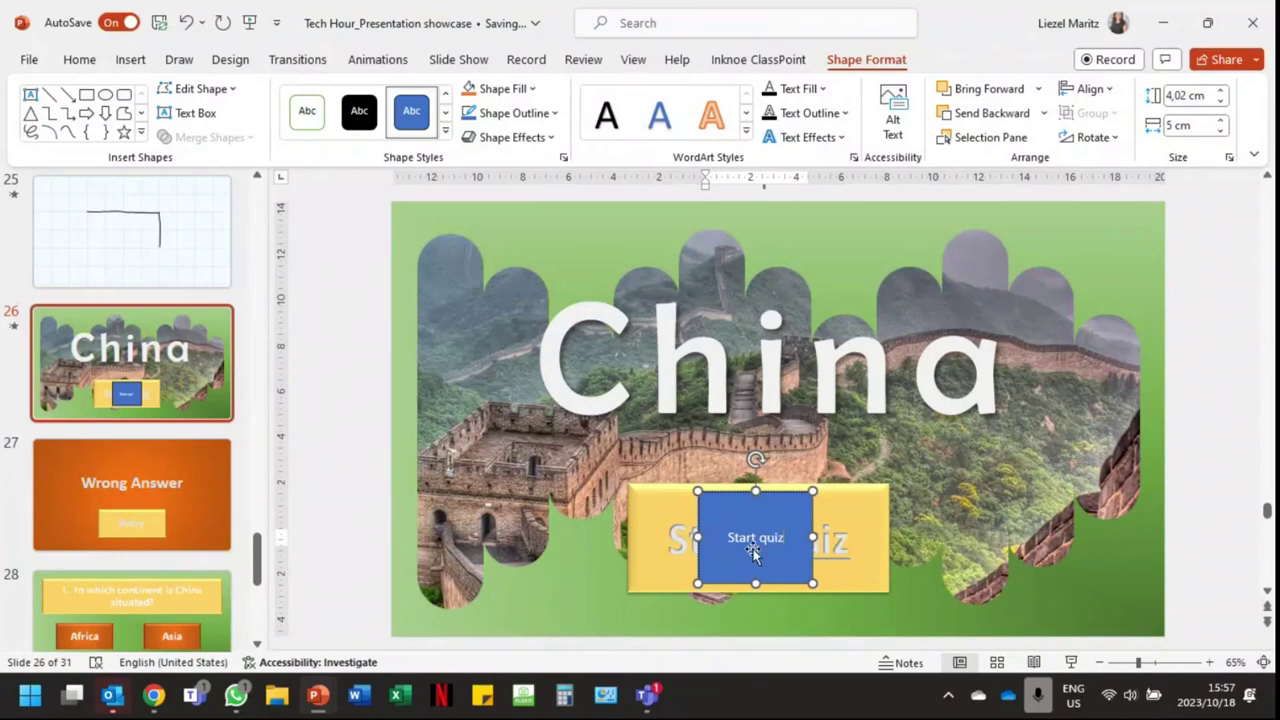
pyautogui.click(160, 498)
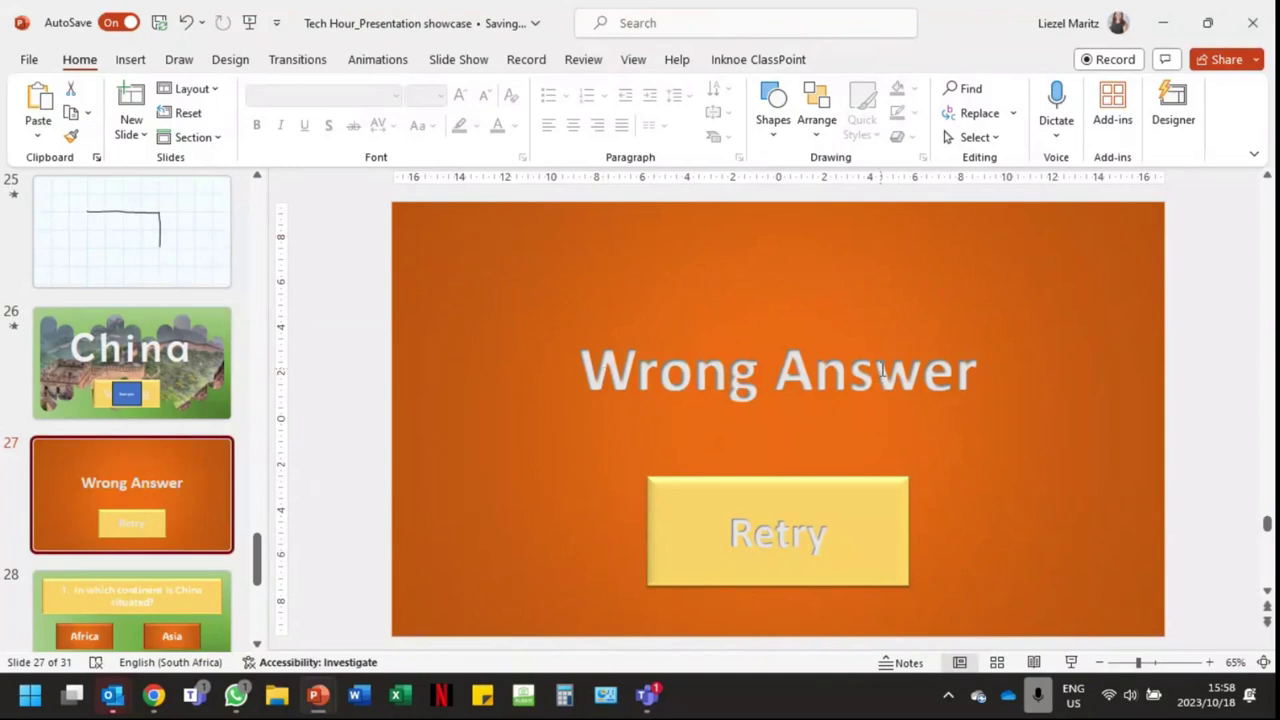
# - Move the Correct Answer slide up from position 29 to 28 in the slide list
pyautogui.click(796, 516)
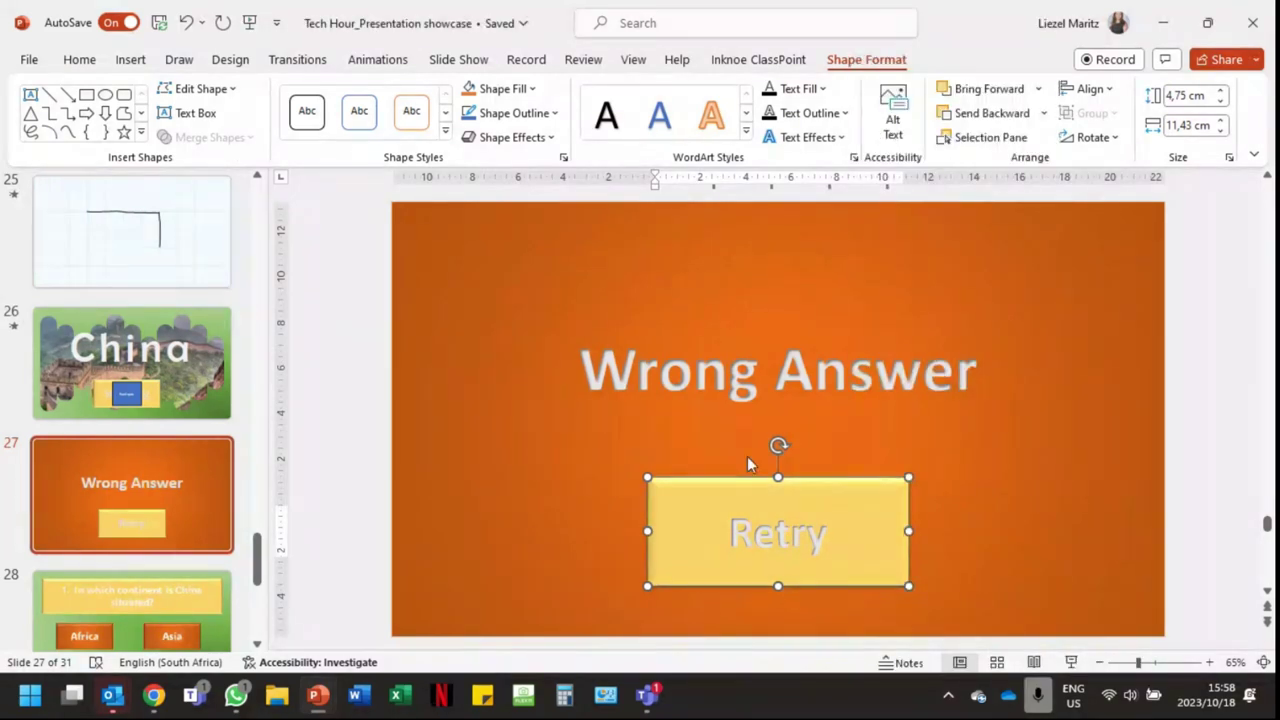
pyautogui.click(177, 505)
pyautogui.scroll(-2, 130, 480)
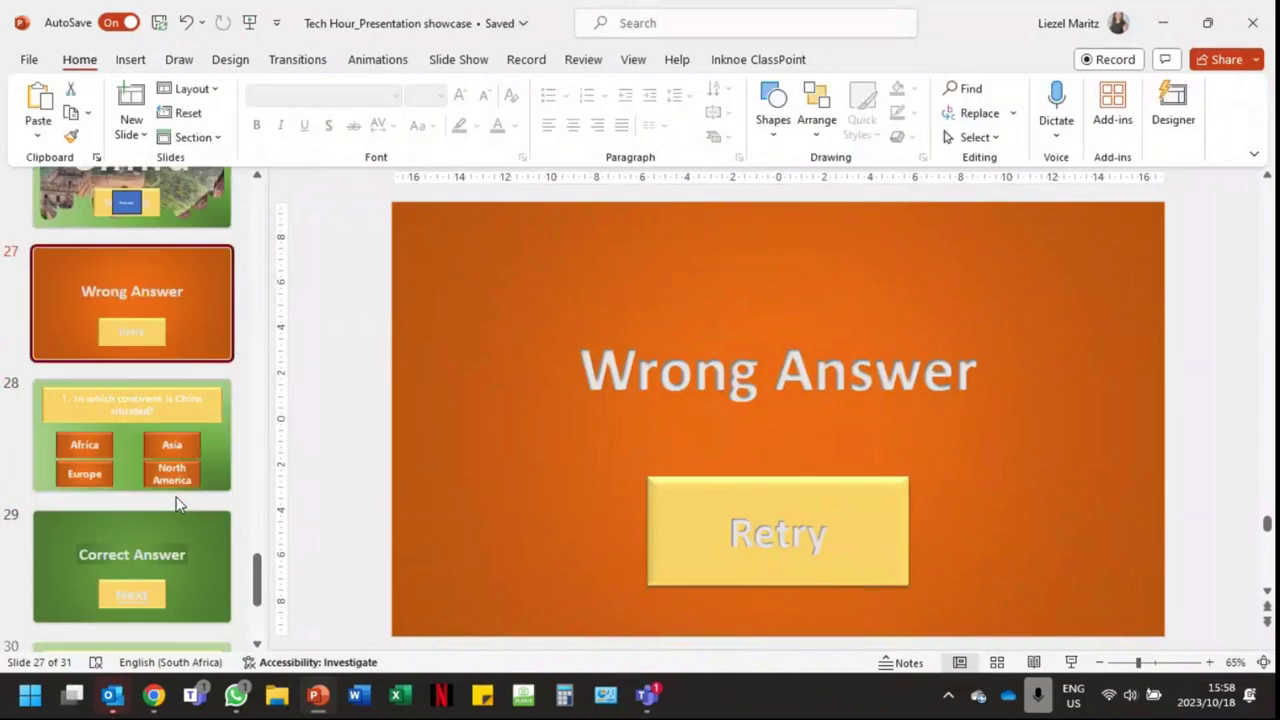
pyautogui.moveTo(160, 510); pyautogui.dragTo(167, 425)
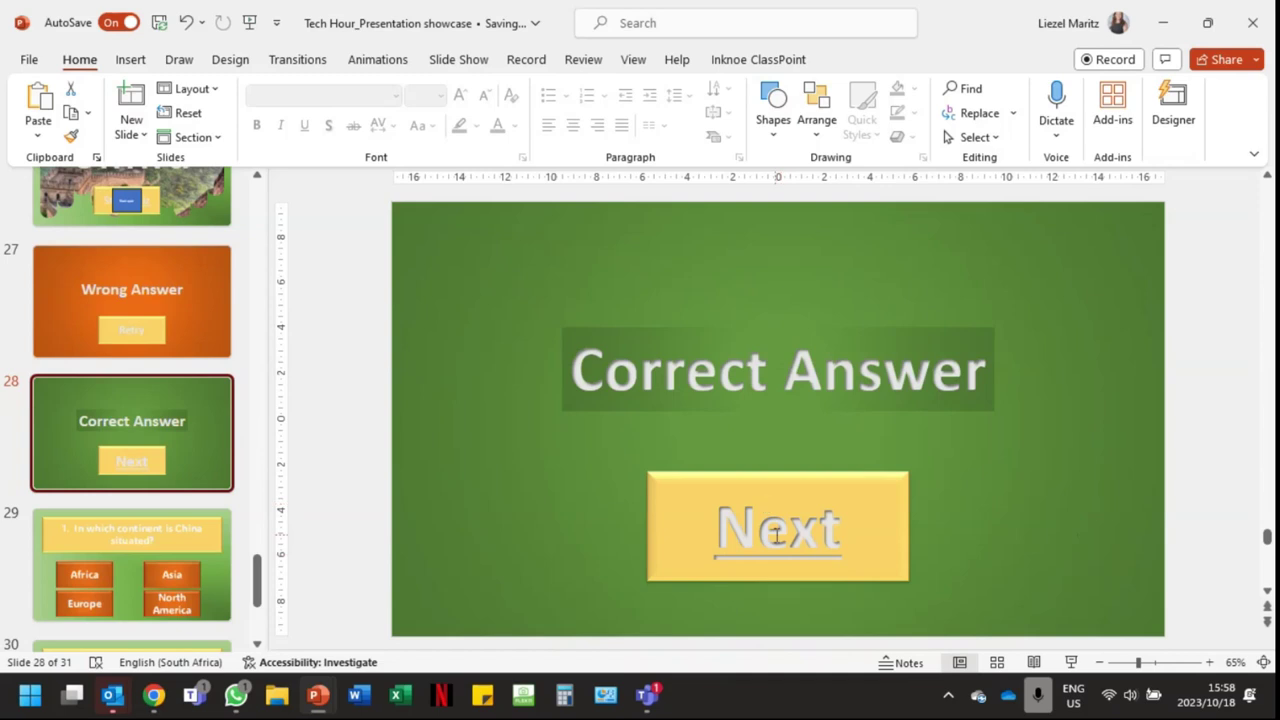
# - Browse back through the slides to the China title slide, slide 26
pyautogui.scroll(-5, 212, 554)
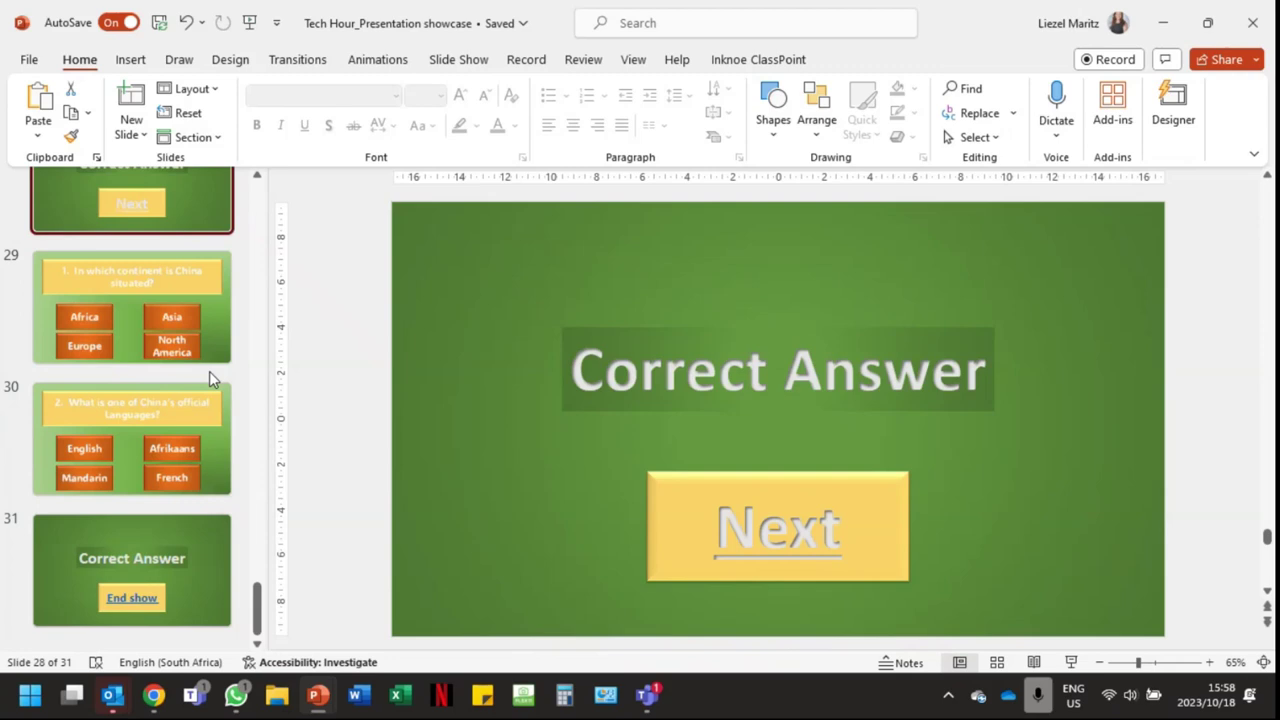
pyautogui.click(211, 320)
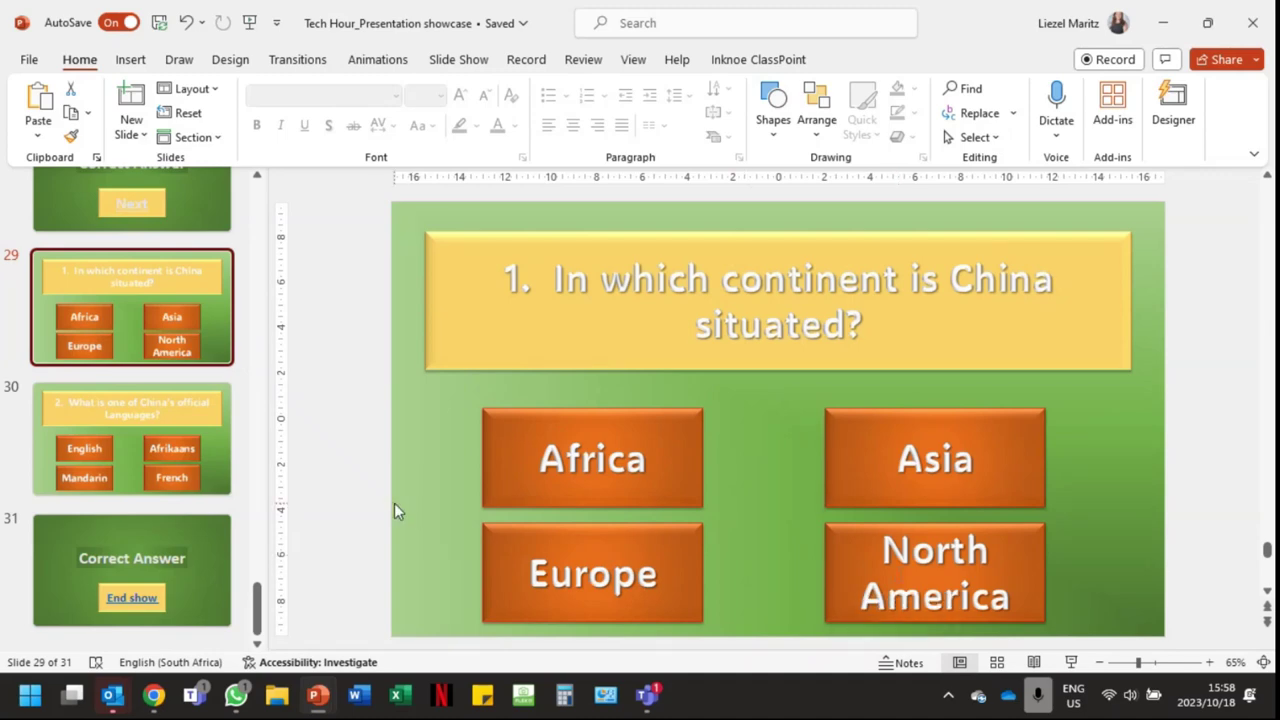
pyautogui.press('Up')
pyautogui.press('Up')
pyautogui.press('Up')
pyautogui.press('Up')
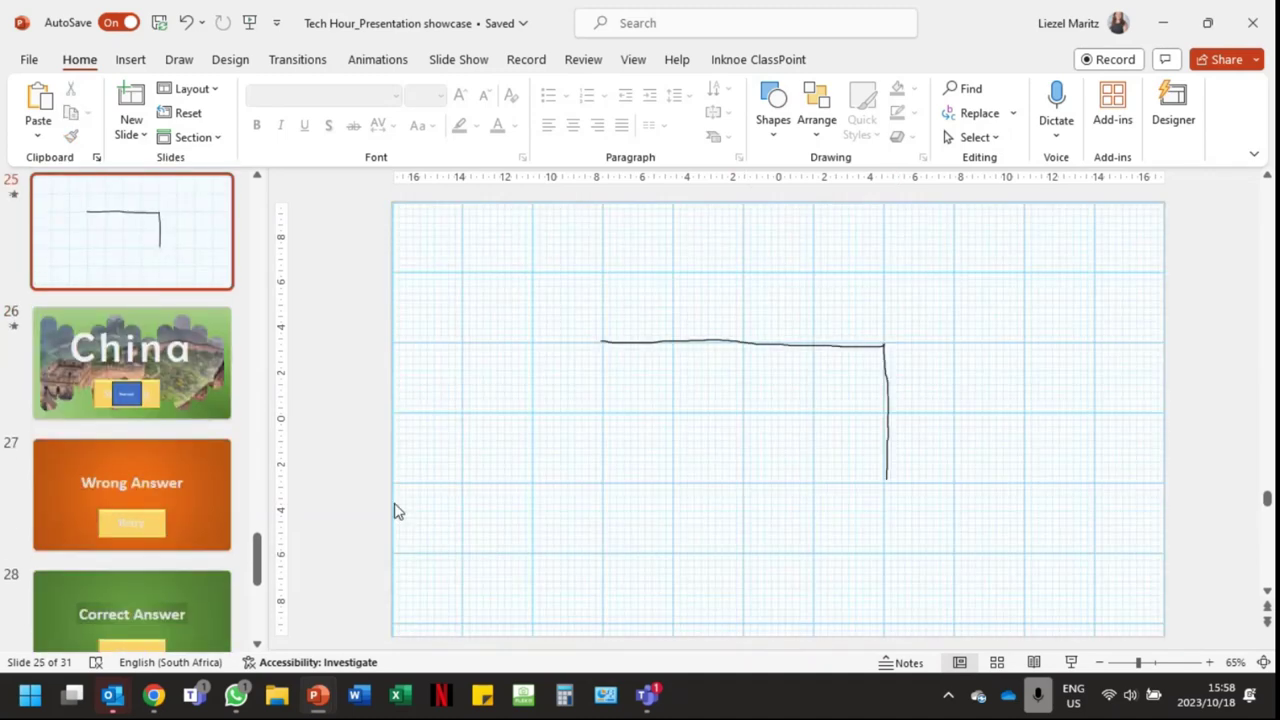
pyautogui.click(213, 368)
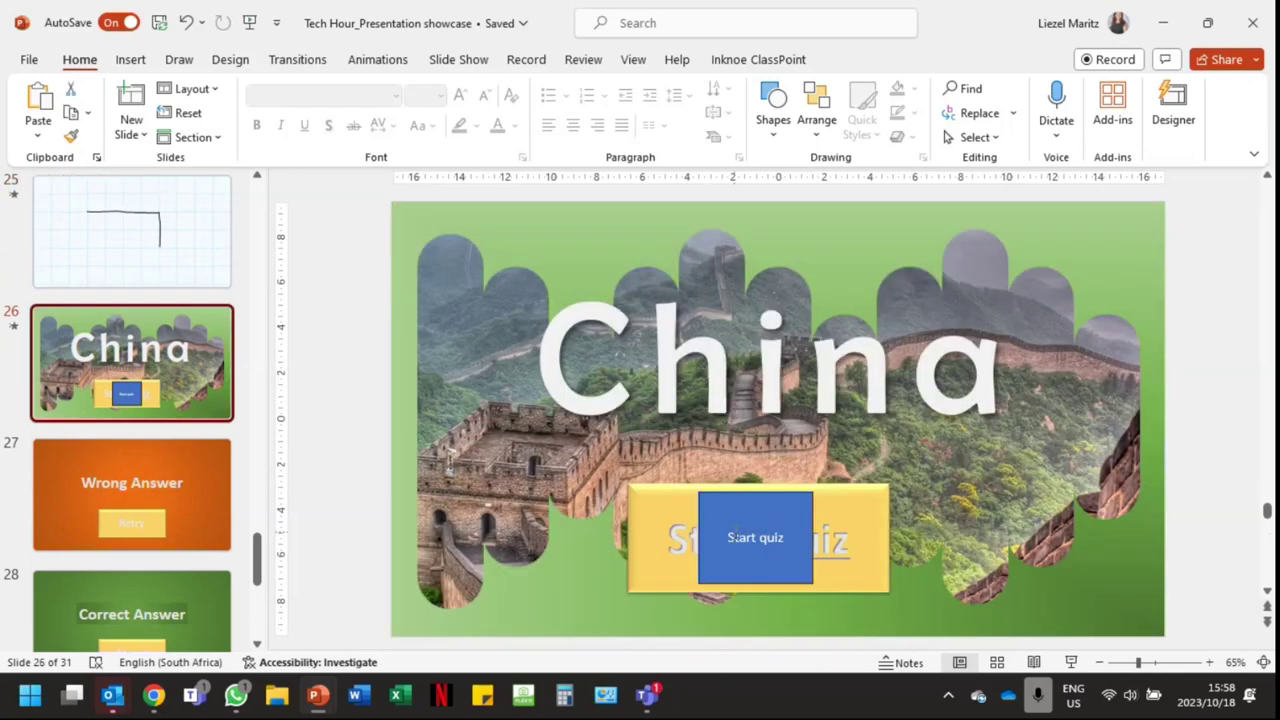
# - Start a link on the Start quiz shape to Place in This Document, picking Slide 29
pyautogui.rightClick(756, 562)
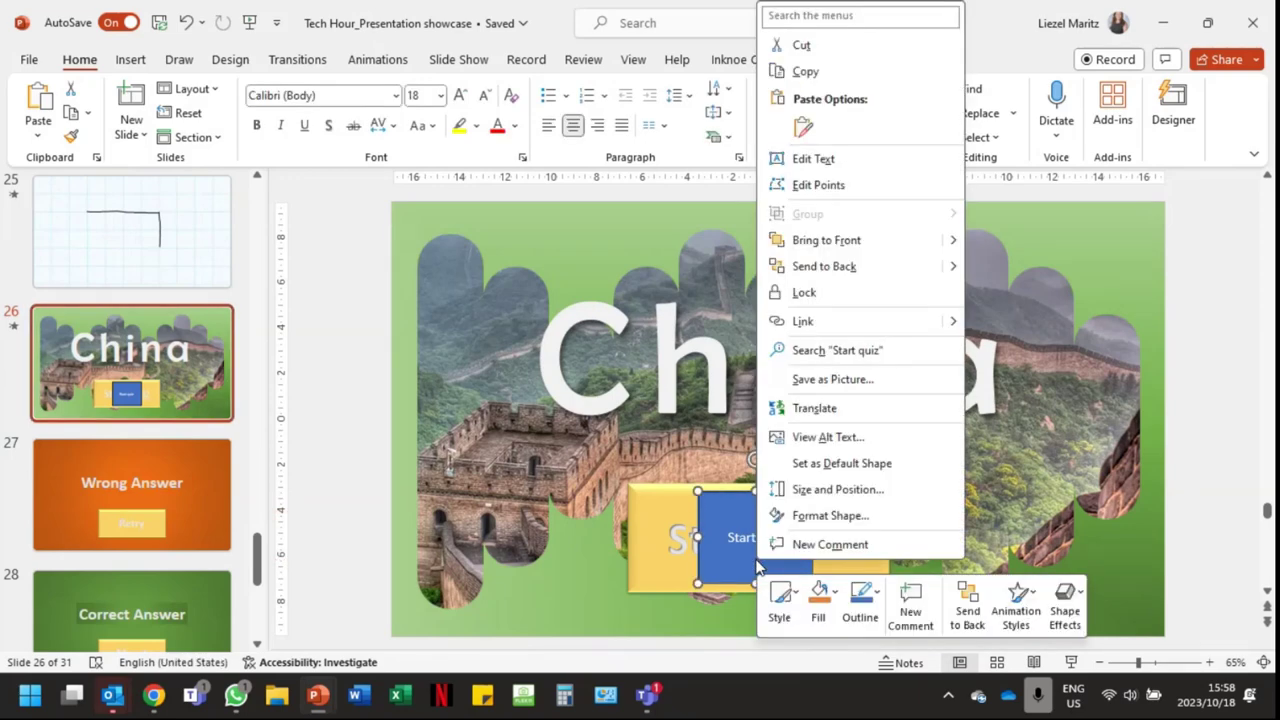
pyautogui.click(914, 325)
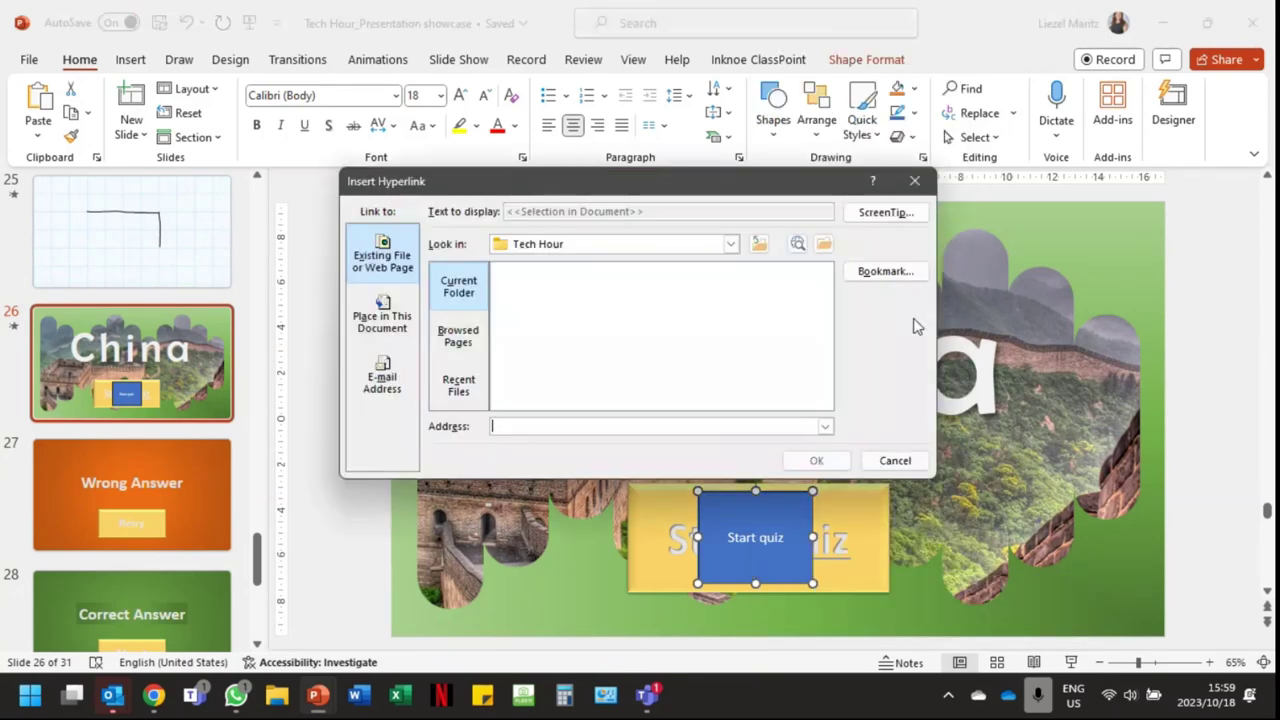
pyautogui.click(390, 314)
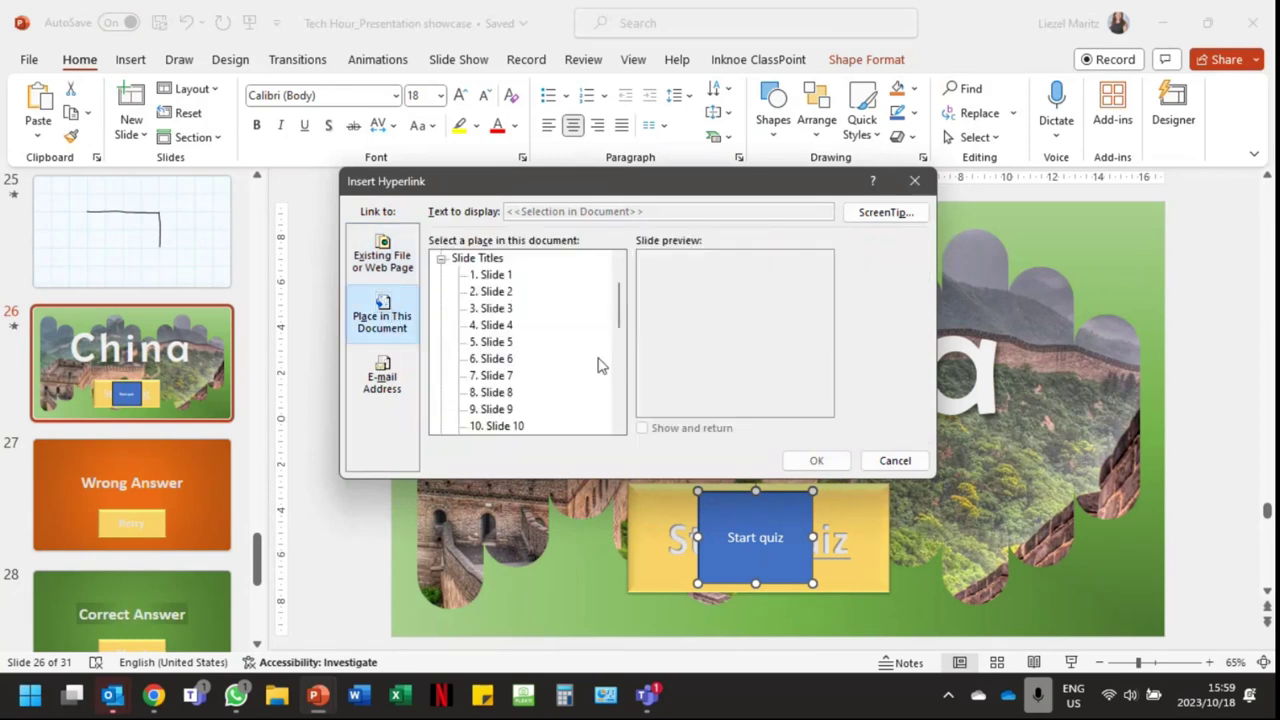
pyautogui.scroll(-7, 551, 306)
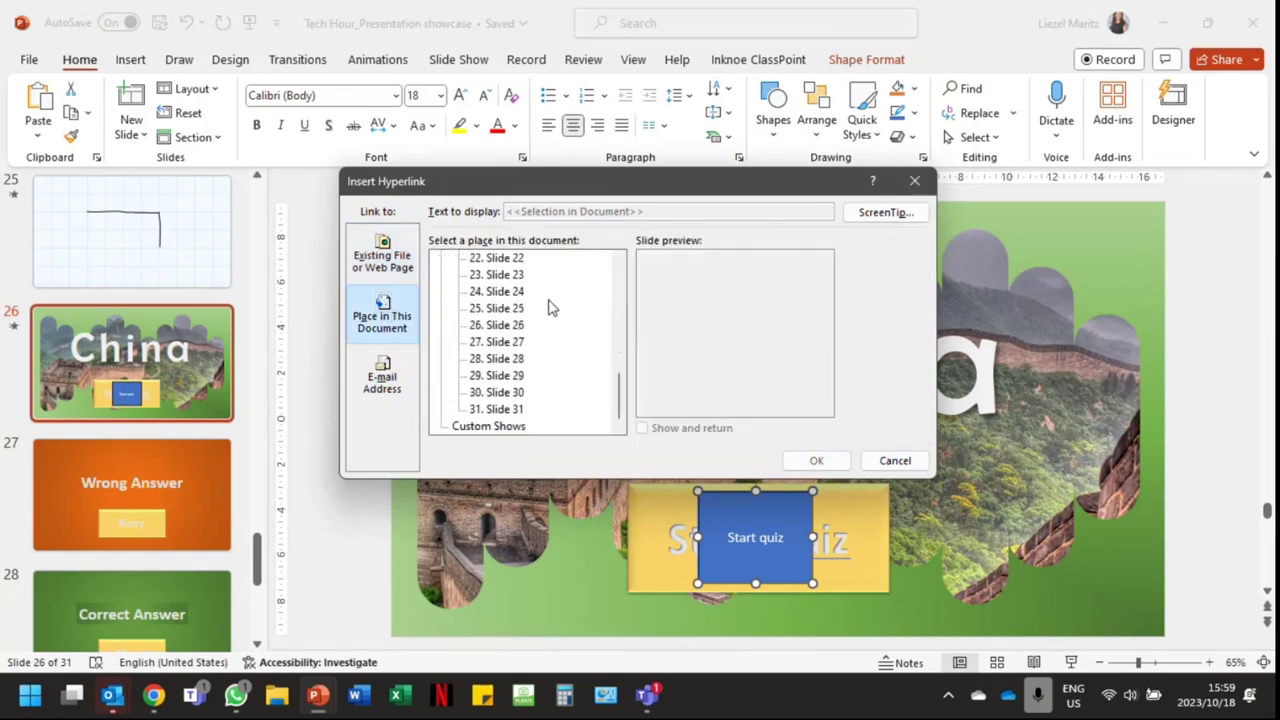
pyautogui.scroll(9, 548, 307)
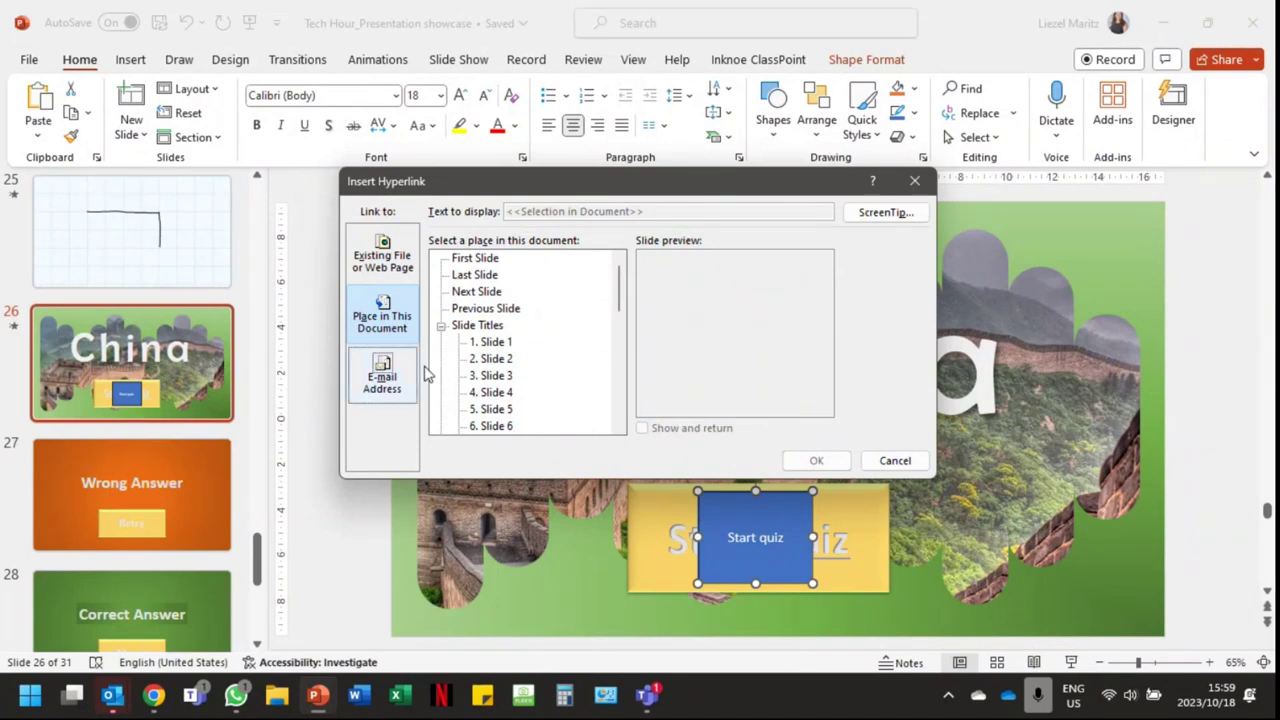
pyautogui.moveTo(619, 295); pyautogui.dragTo(618, 394)
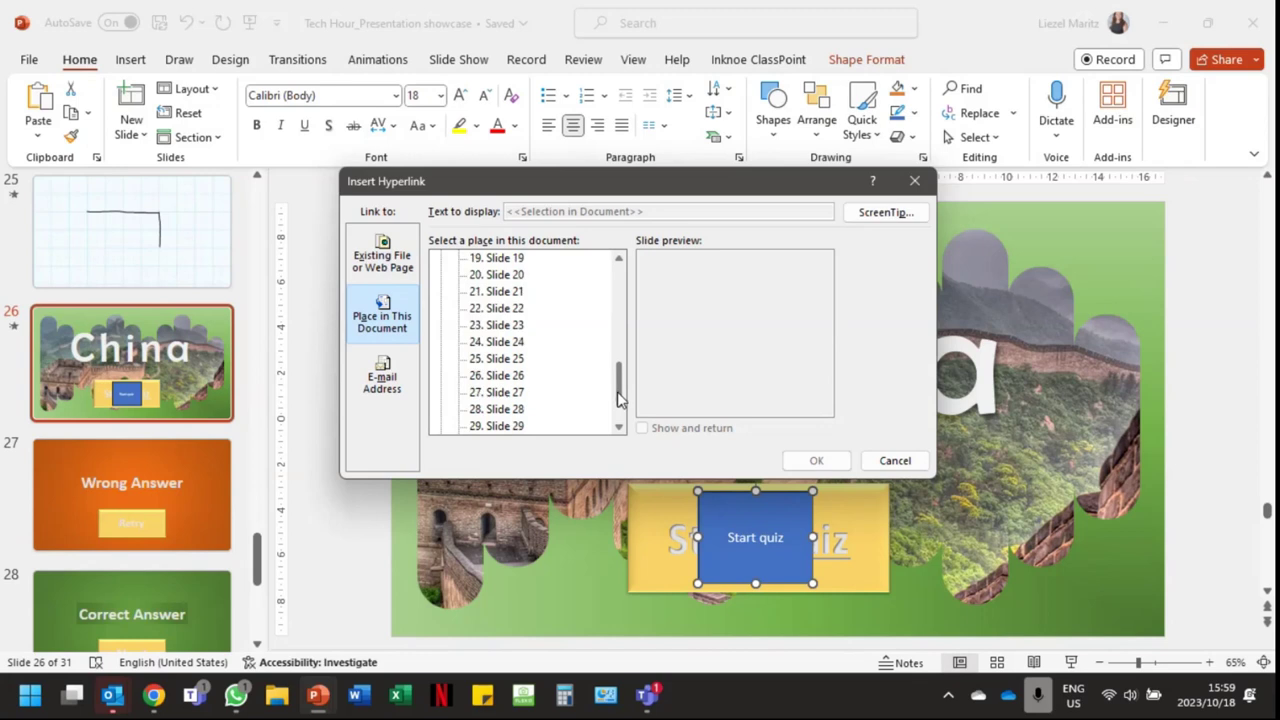
pyautogui.click(505, 426)
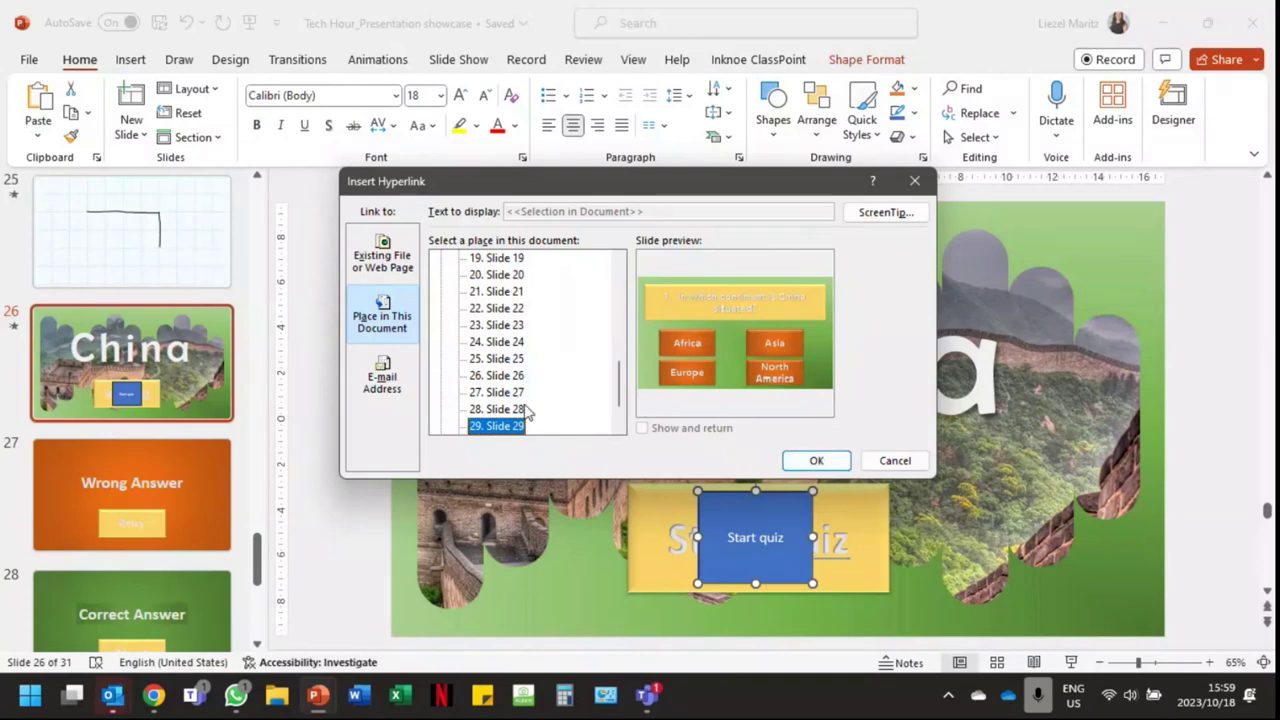
# - Preview slides 20, 23, 19, 4, 5 and 7, then confirm Slide 29 as the target
pyautogui.click(503, 276)
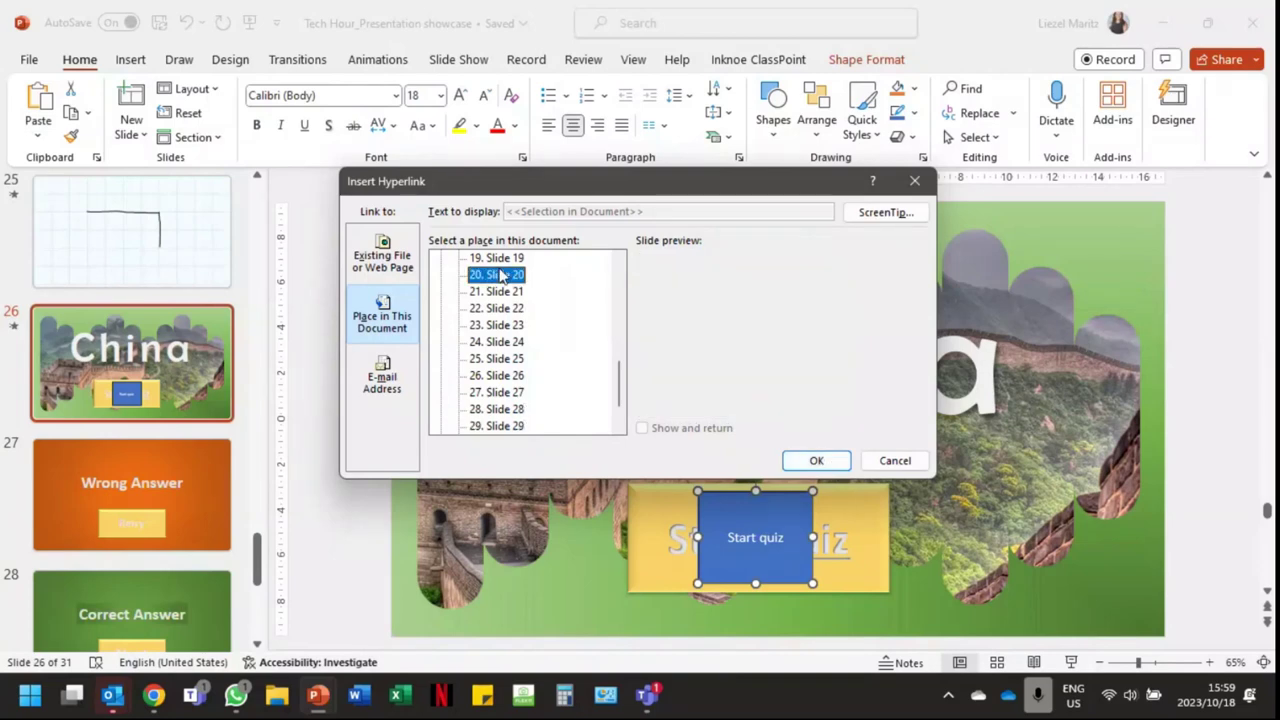
pyautogui.click(516, 328)
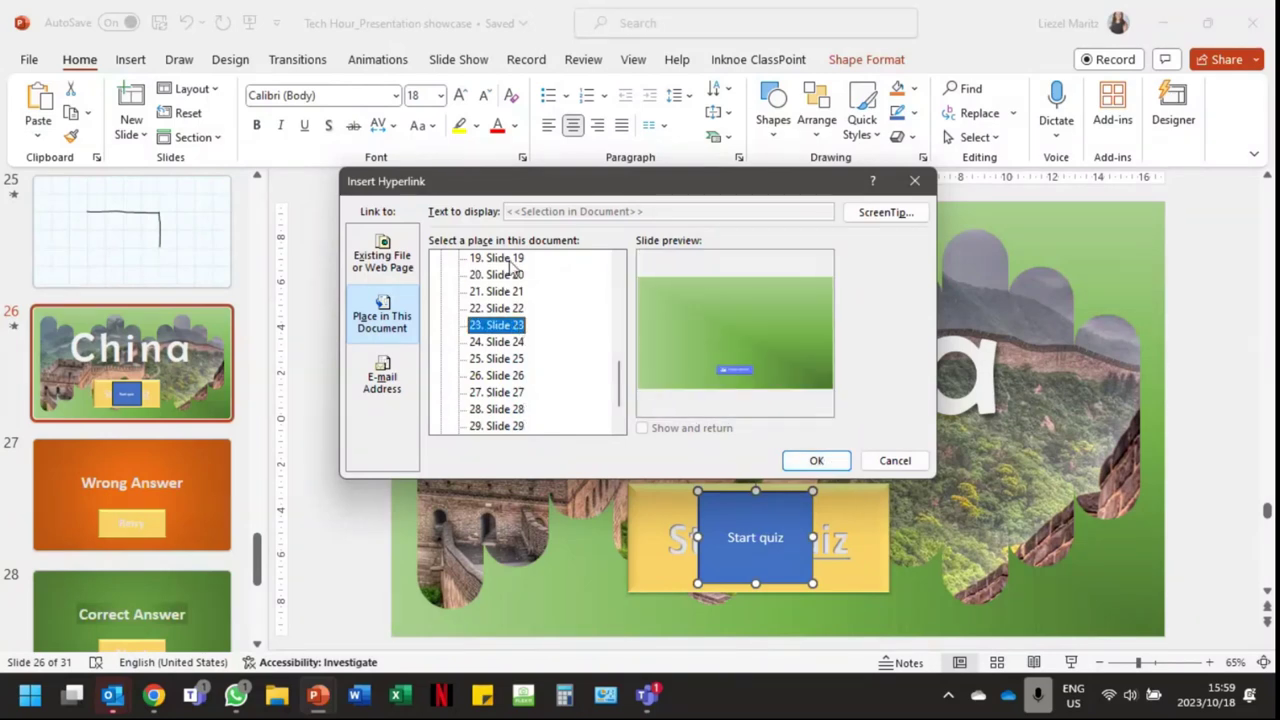
pyautogui.click(505, 258)
pyautogui.moveTo(610, 363); pyautogui.dragTo(624, 310)
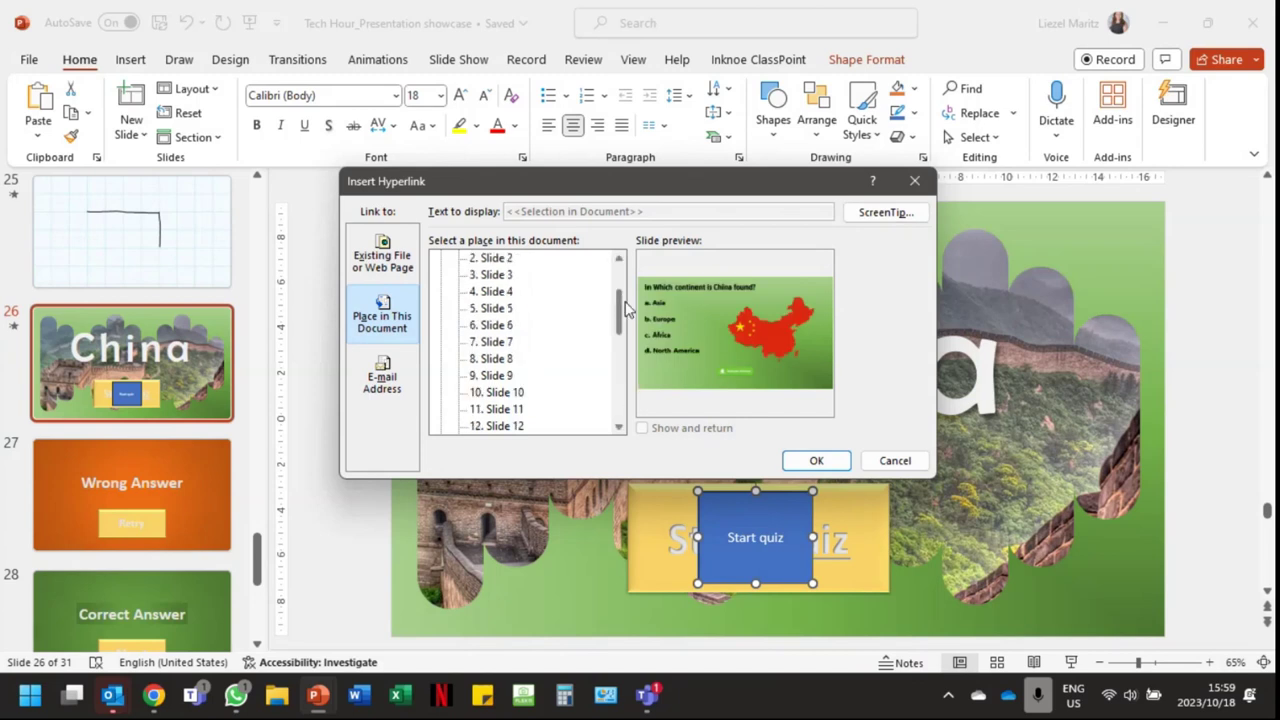
pyautogui.click(500, 292)
pyautogui.click(502, 309)
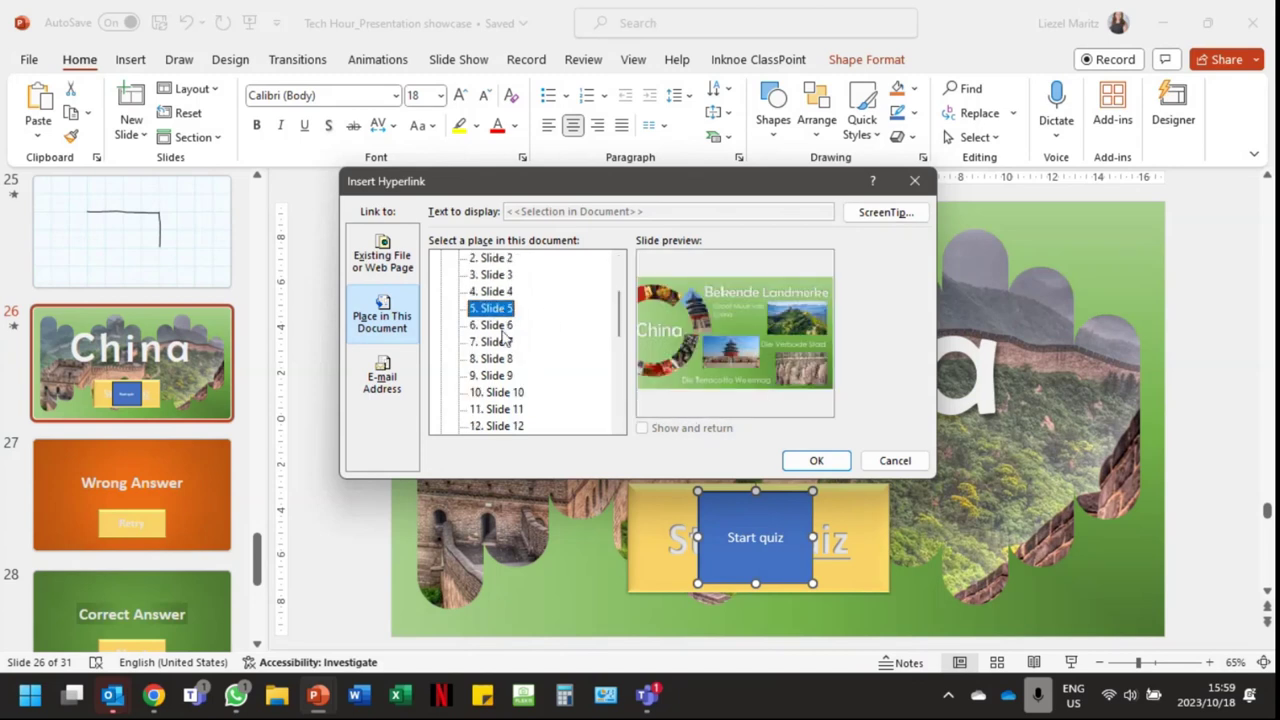
pyautogui.click(503, 341)
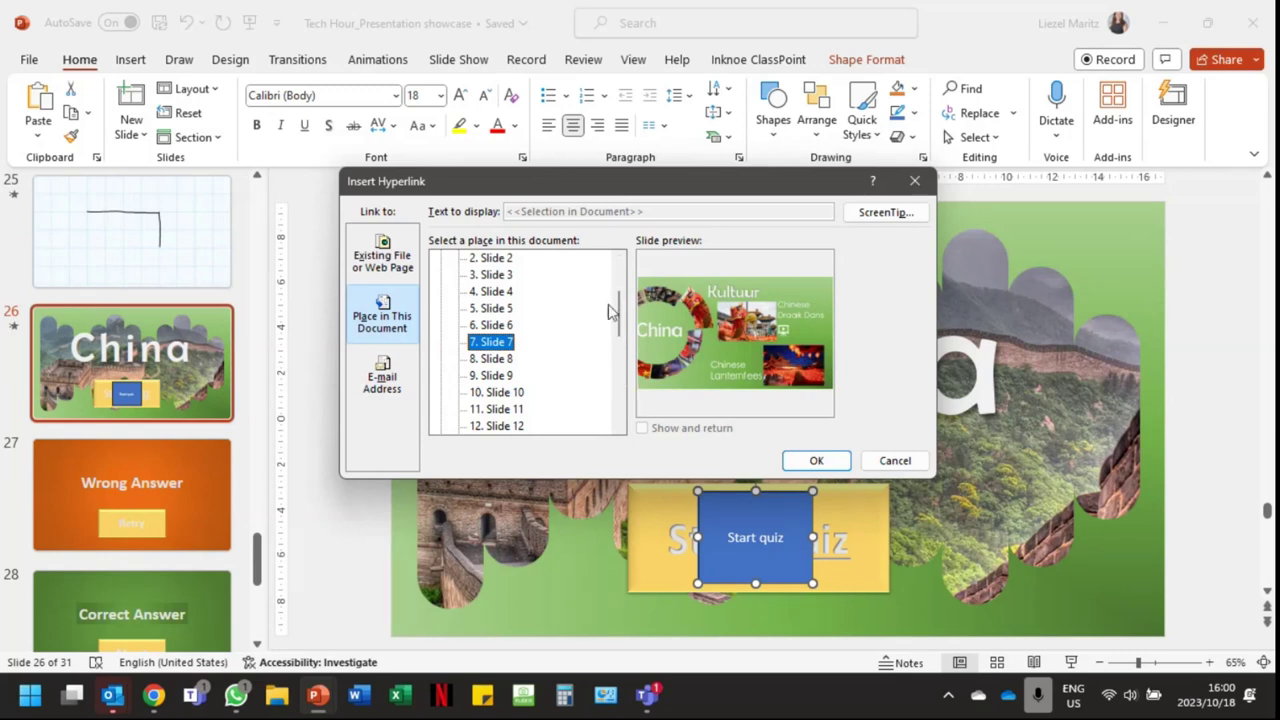
pyautogui.moveTo(617, 312); pyautogui.dragTo(622, 415)
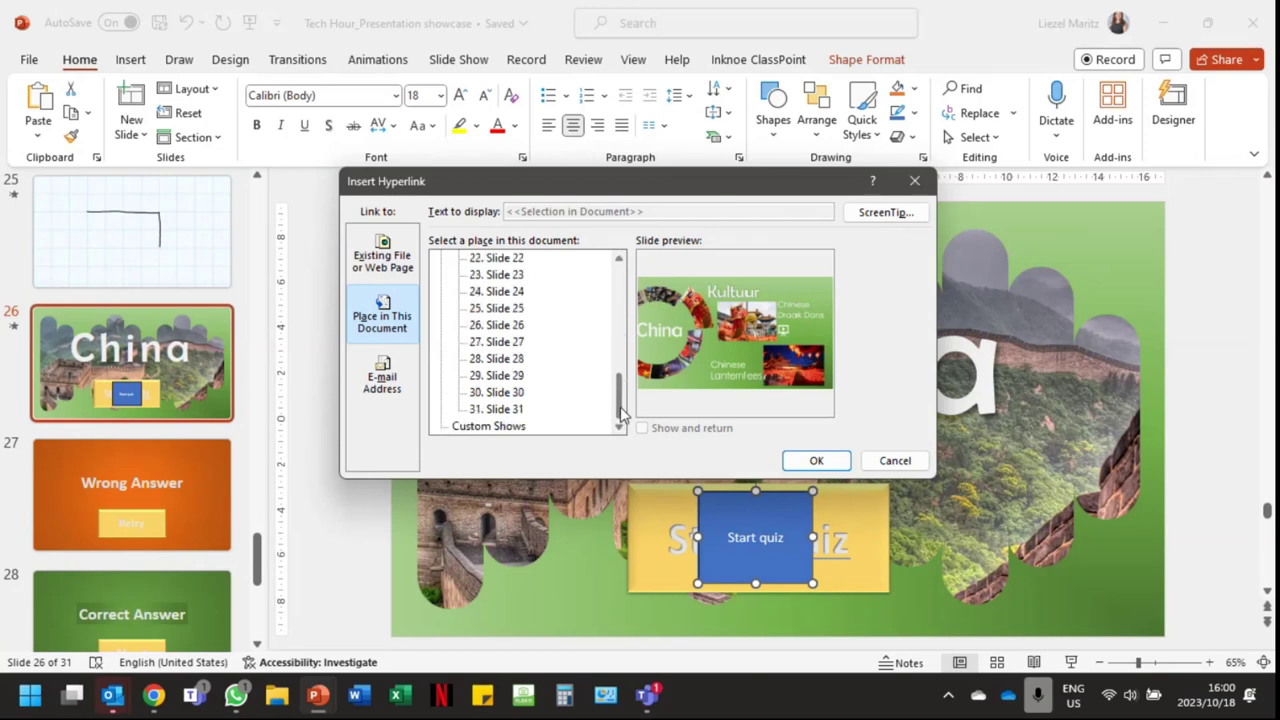
pyautogui.click(514, 376)
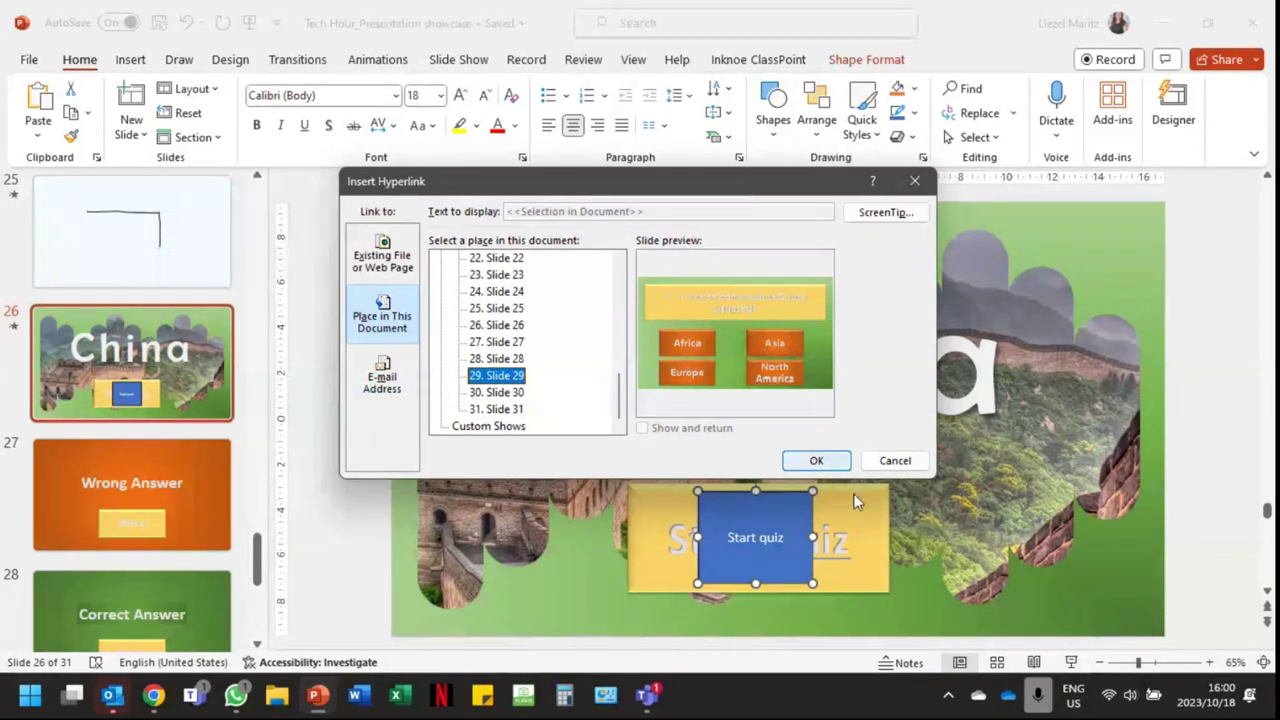
pyautogui.click(836, 466)
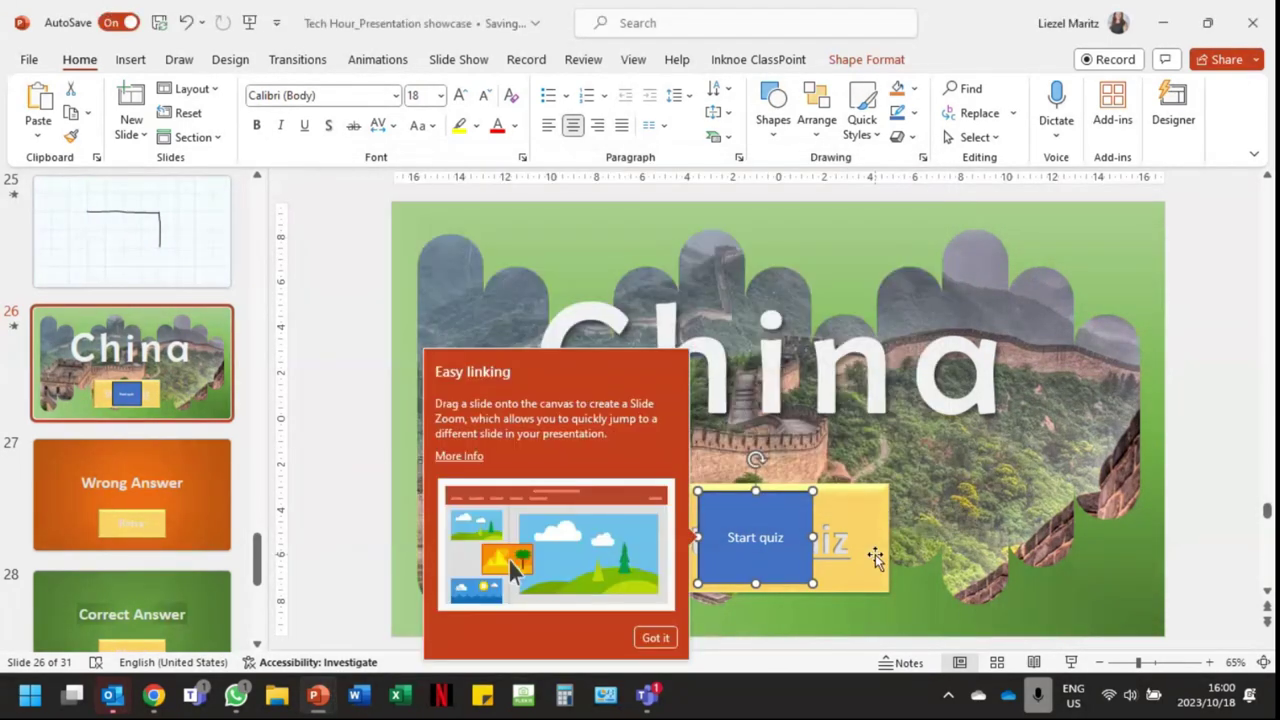
# - Present from the China slide, follow Start quiz to the continent question, and end the show
pyautogui.click(783, 557)
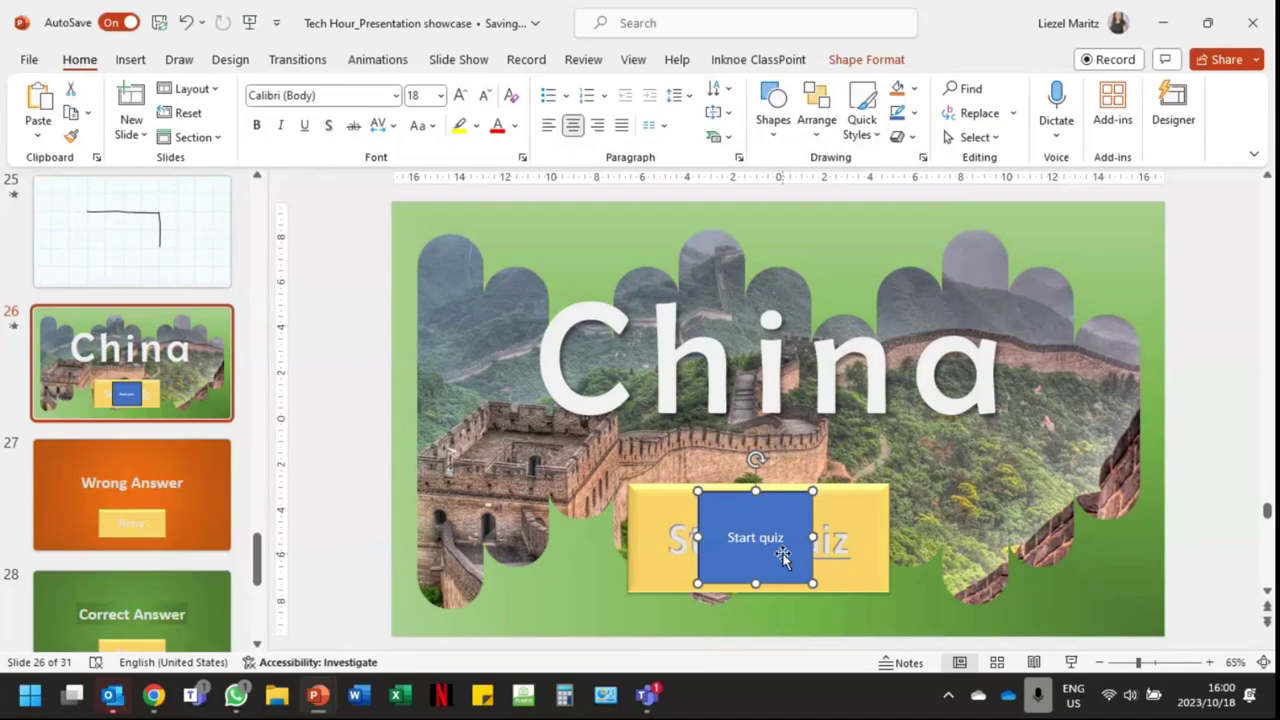
pyautogui.click(1069, 662)
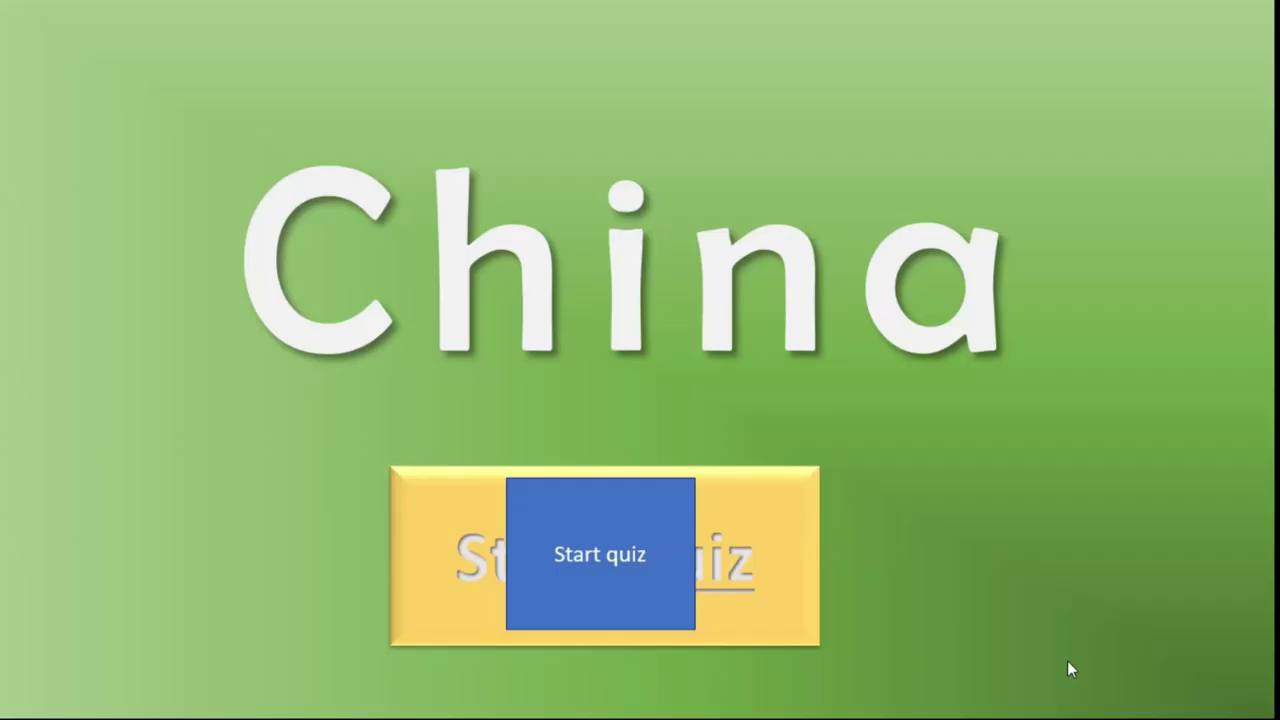
pyautogui.click(662, 557)
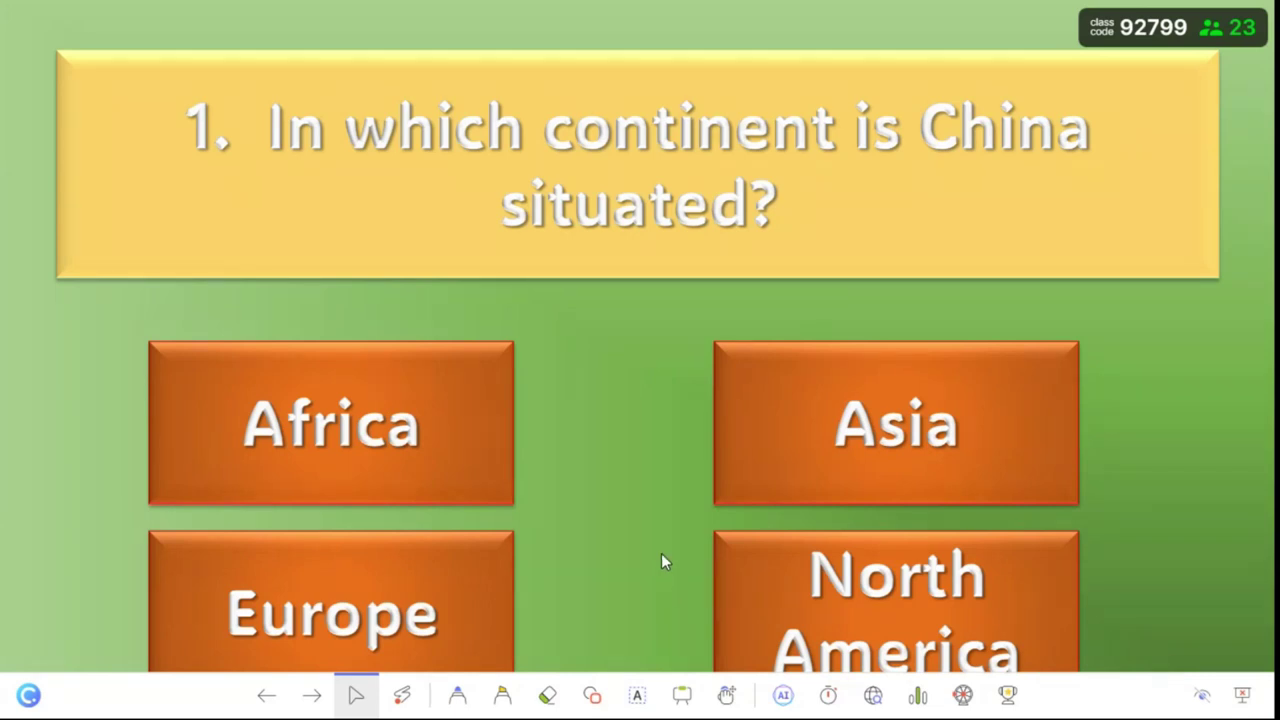
pyautogui.press('Escape')
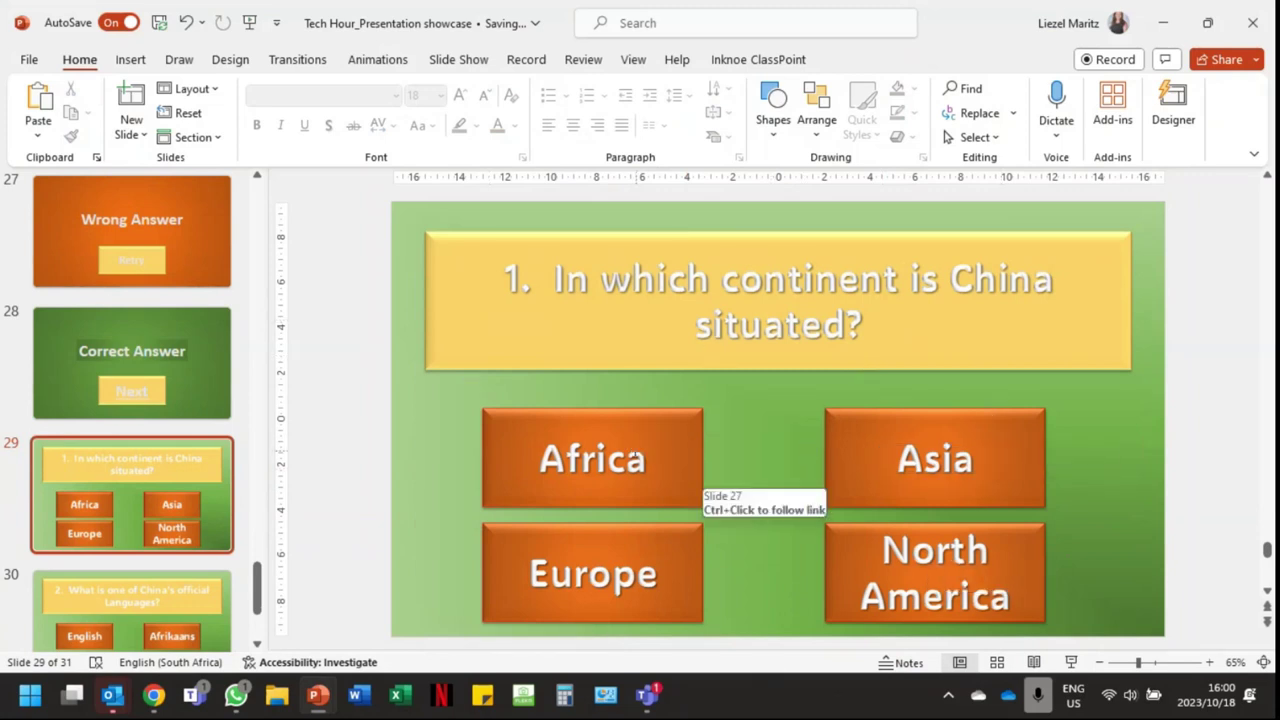
# - Link the Europe answer to slide 27, the Wrong Answer slide
pyautogui.click(687, 454)
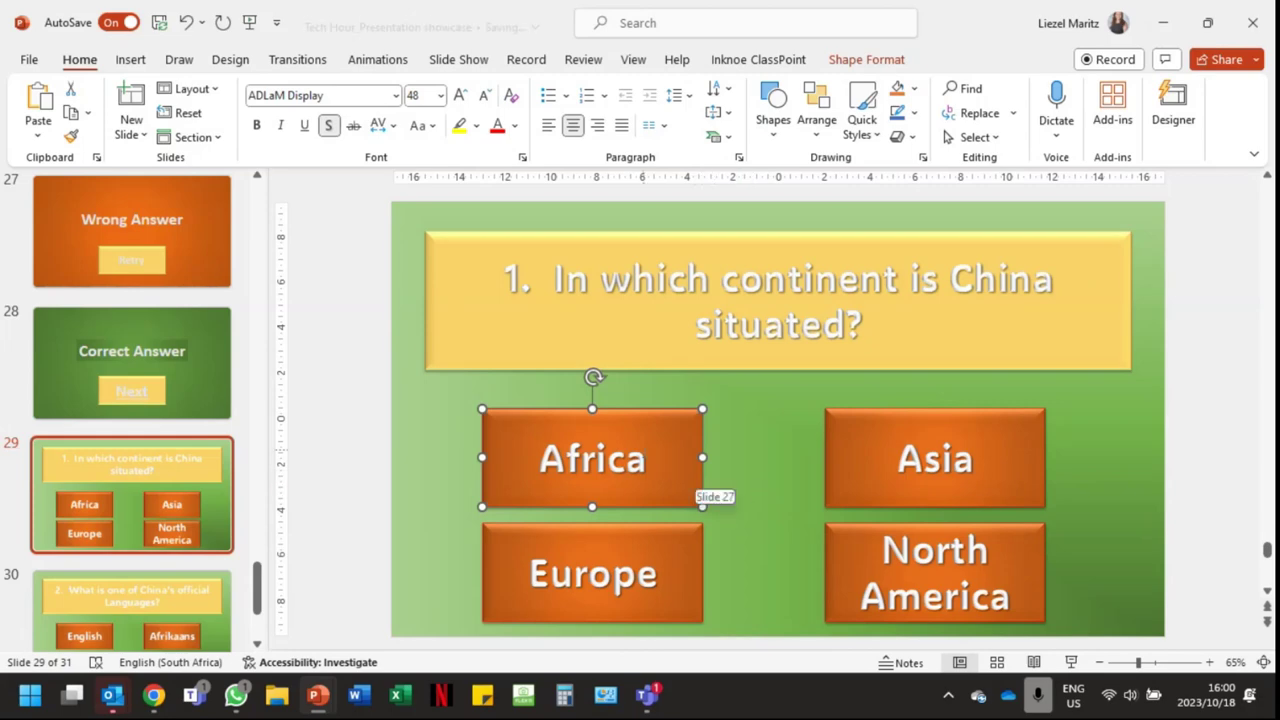
pyautogui.rightClick(700, 490)
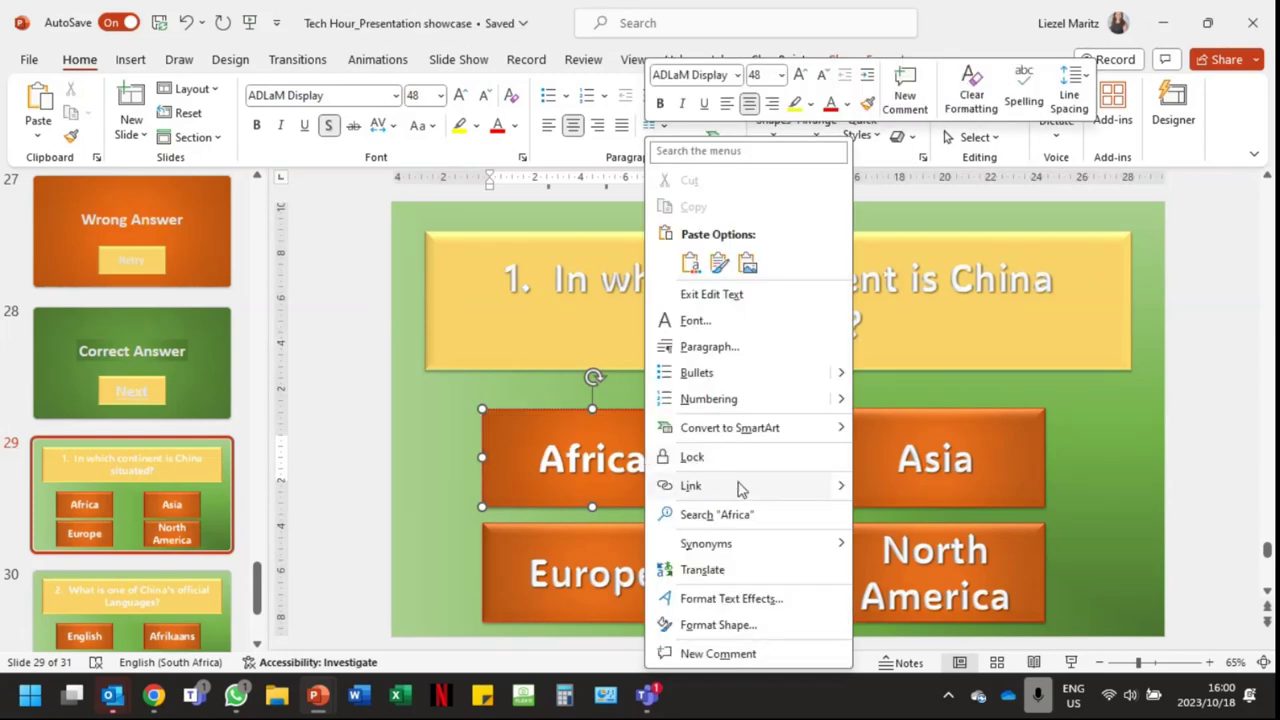
pyautogui.click(738, 486)
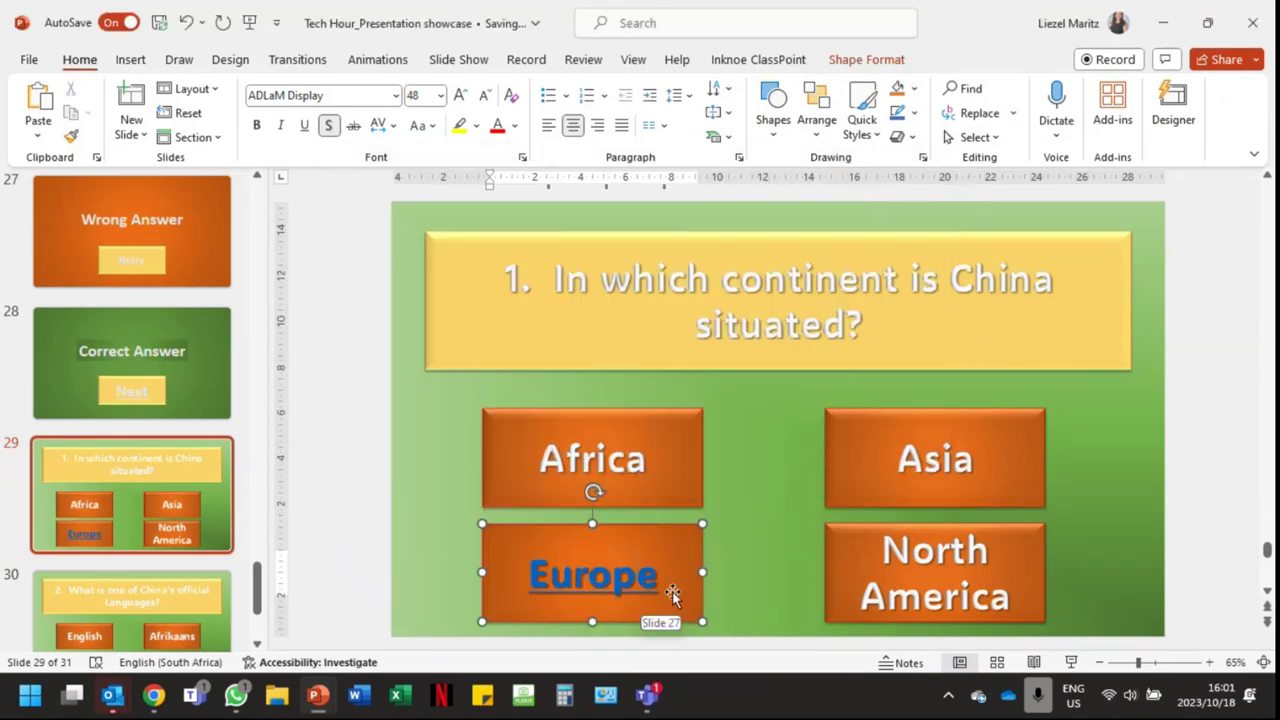
# - Restyle the Europe text white and underlined, with no highlight colour
pyautogui.doubleClick(648, 578)
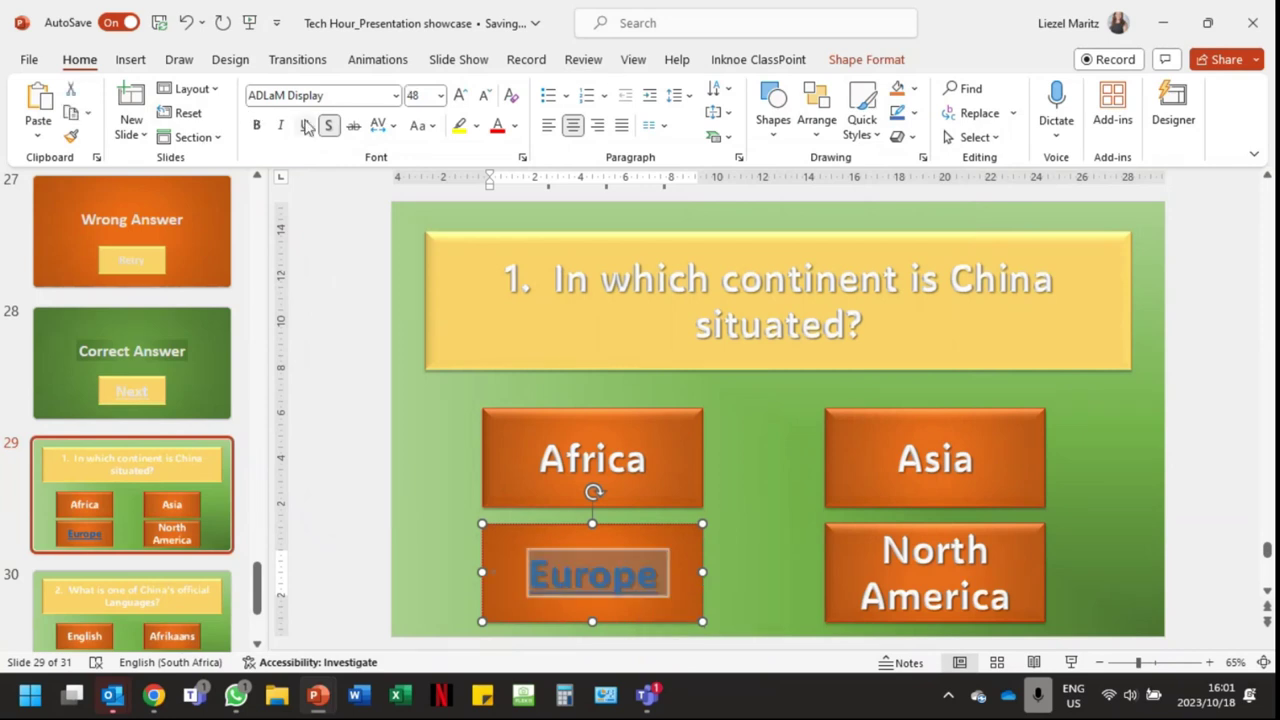
pyautogui.click(476, 126)
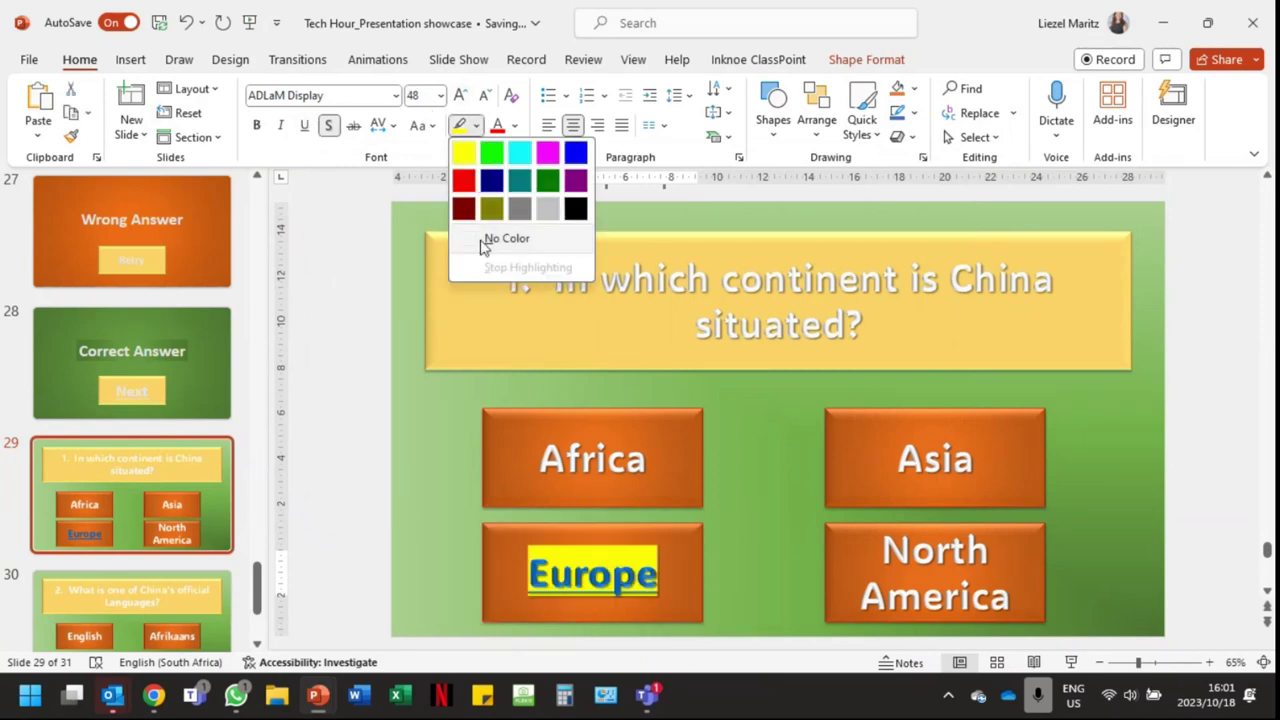
pyautogui.click(476, 181)
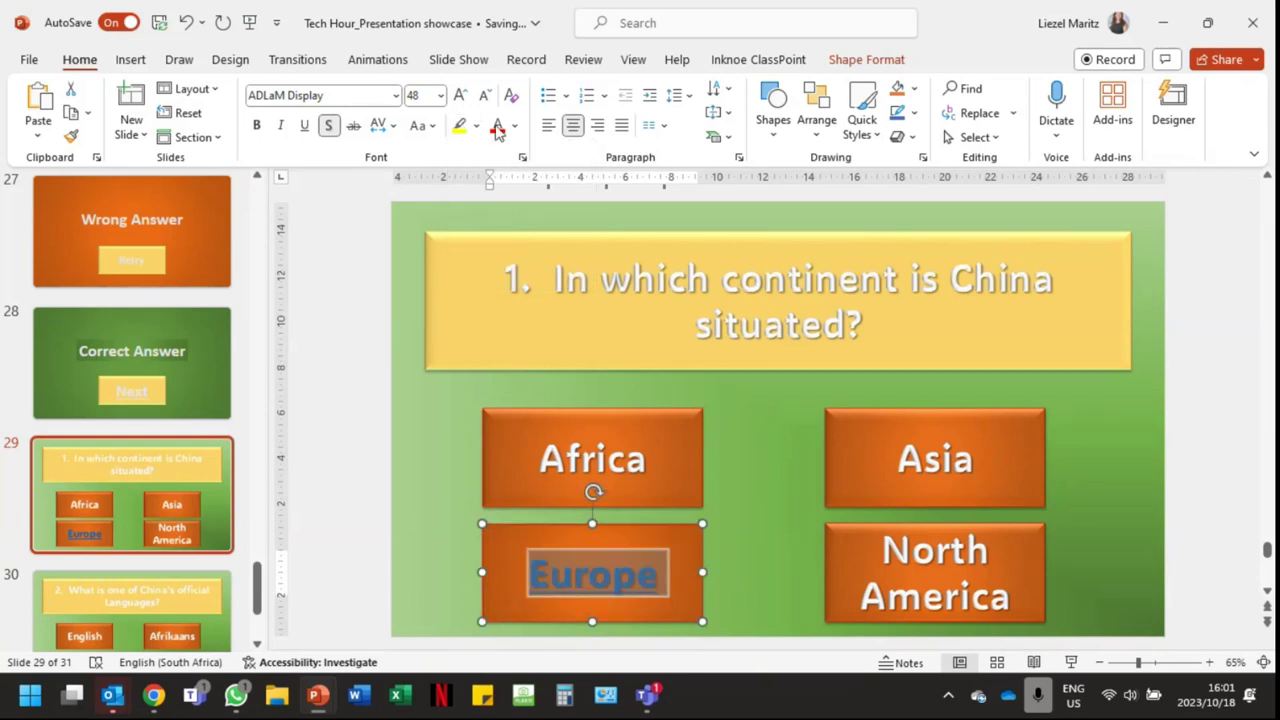
pyautogui.click(518, 136)
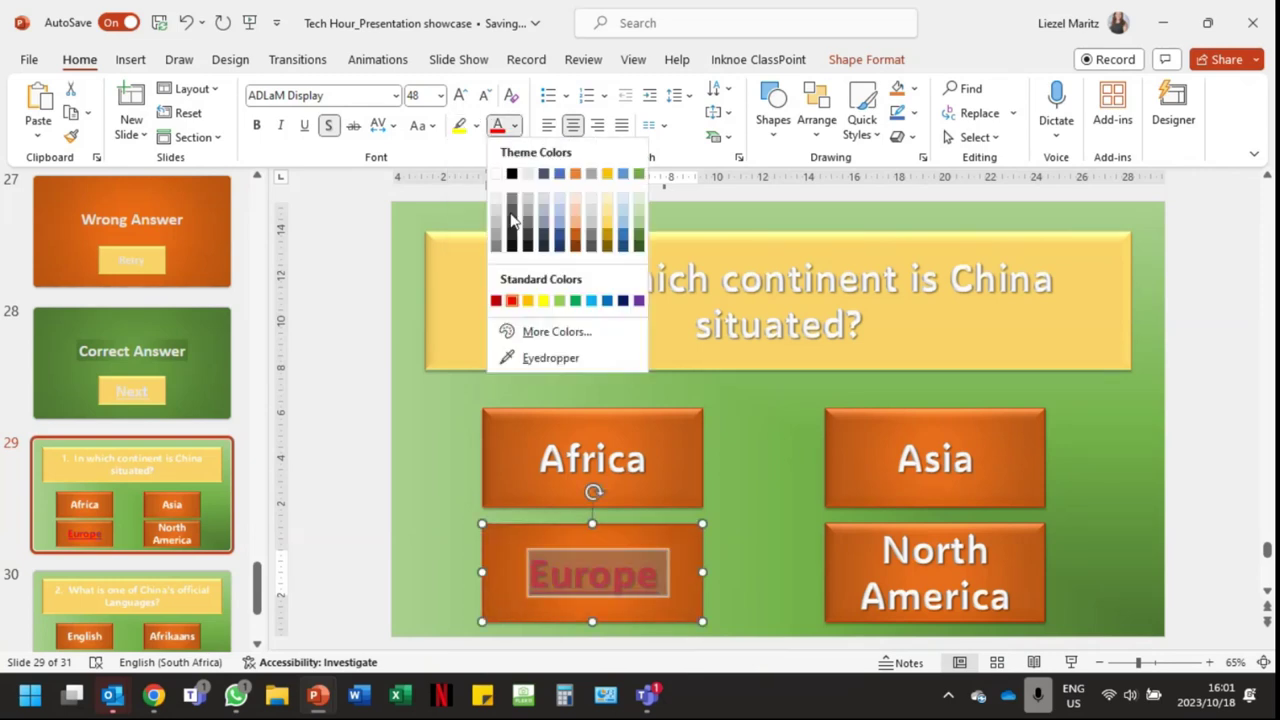
pyautogui.click(497, 178)
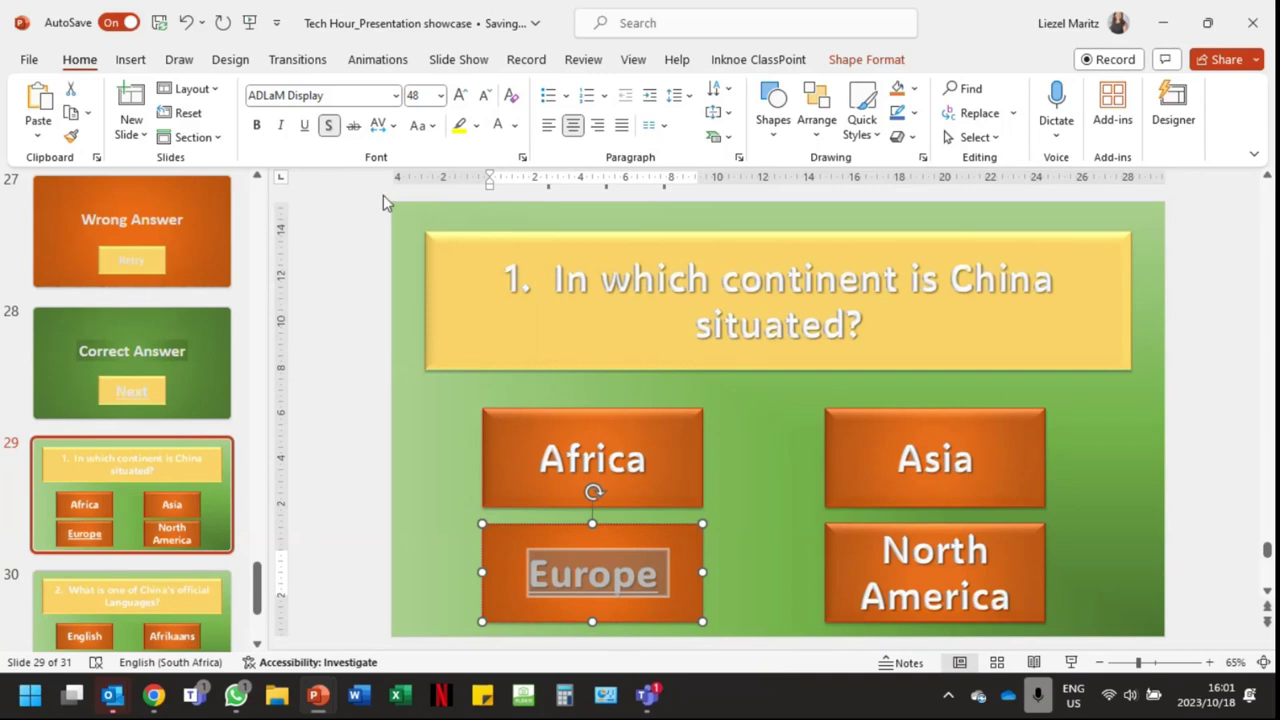
pyautogui.click(304, 127)
pyautogui.press('Escape')
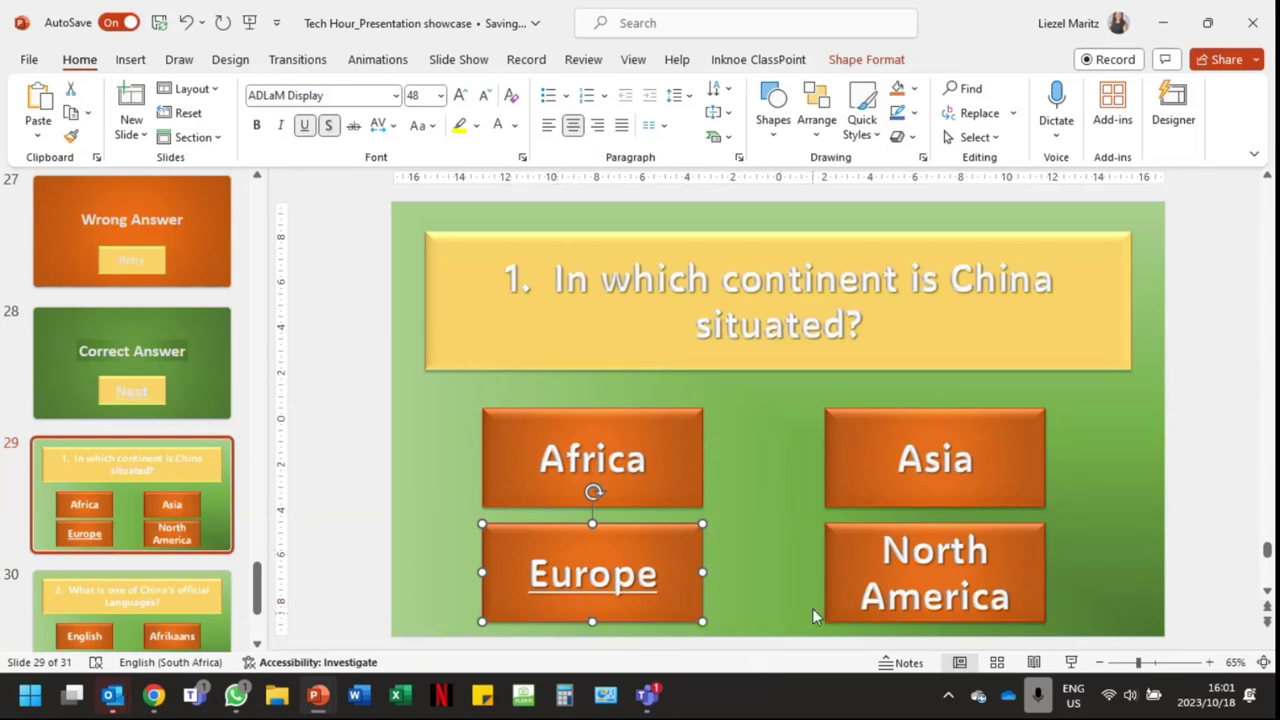
# - Confirm the Europe answer's hyperlink points to slide 27, Wrong Answer, then deselect the answer boxes
pyautogui.rightClick(621, 590)
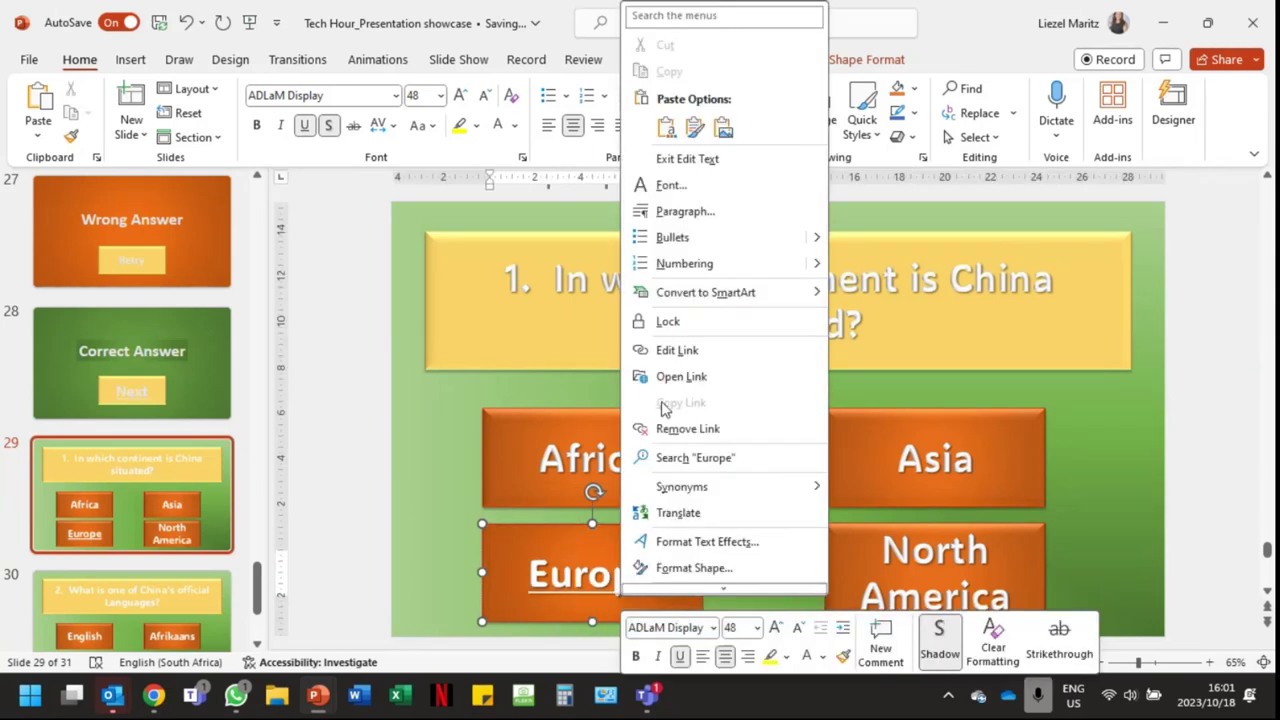
pyautogui.click(708, 350)
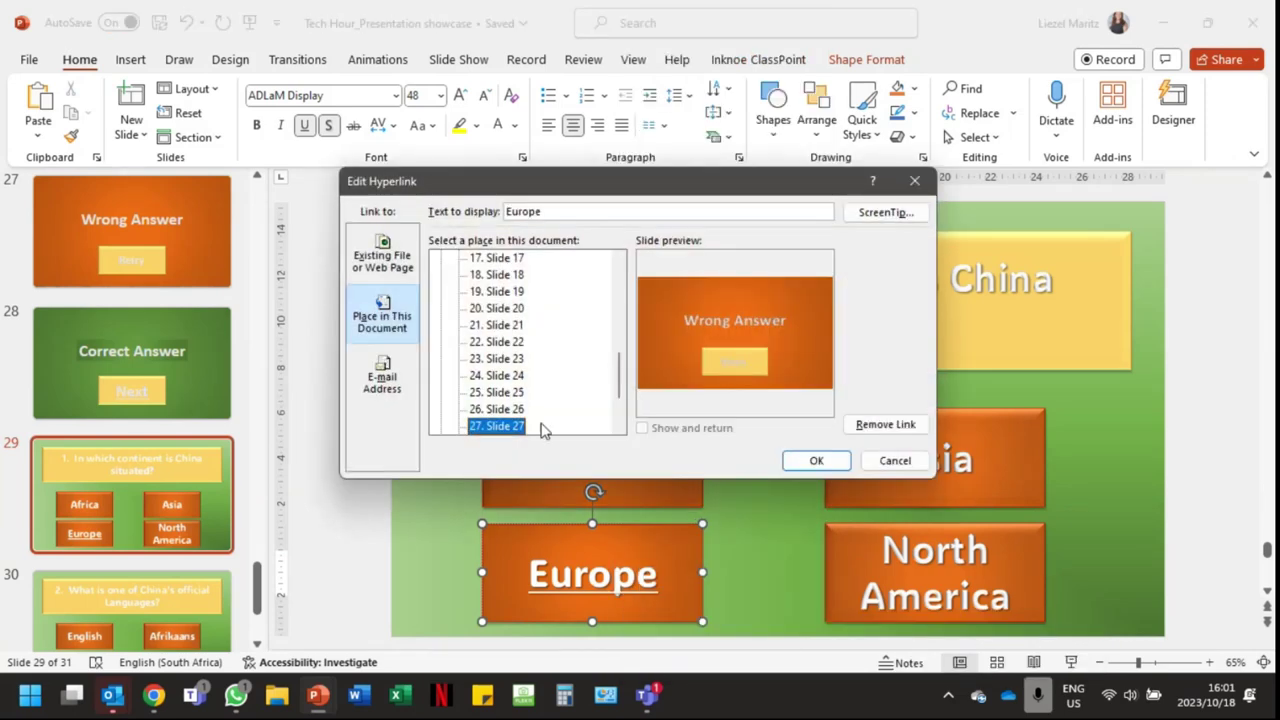
pyautogui.click(816, 461)
pyautogui.click(645, 484)
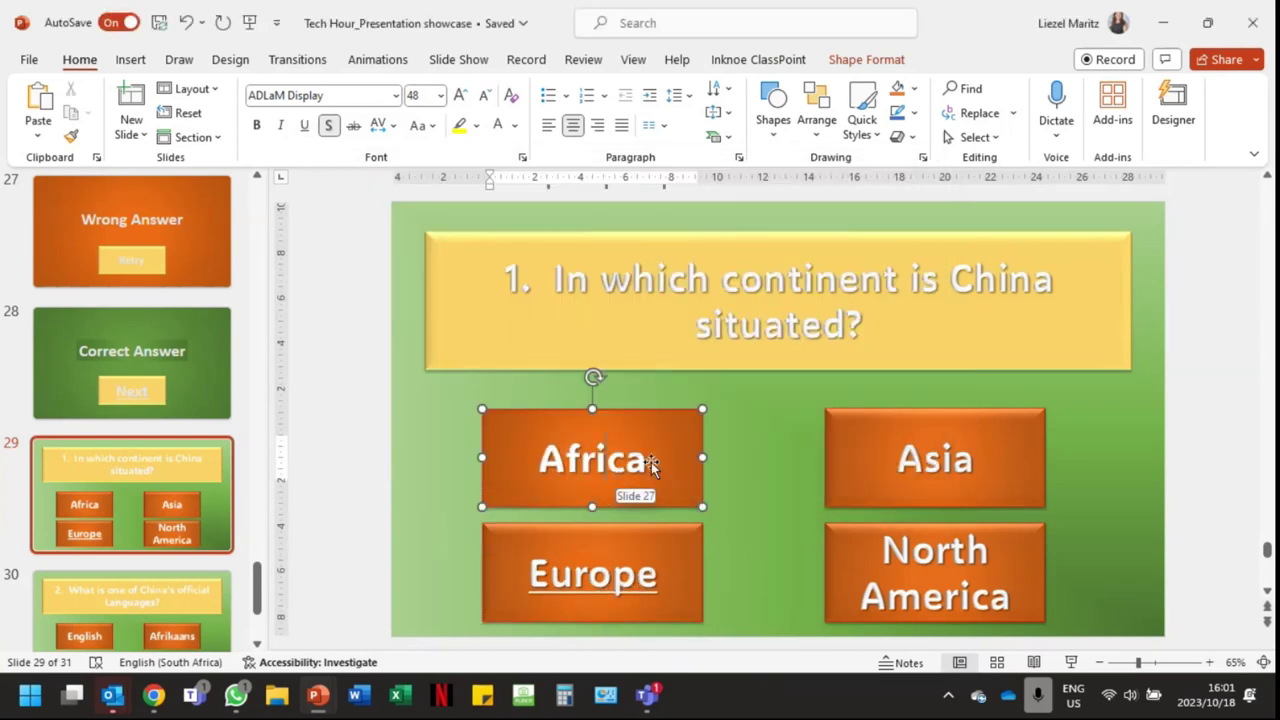
pyautogui.press('Escape')
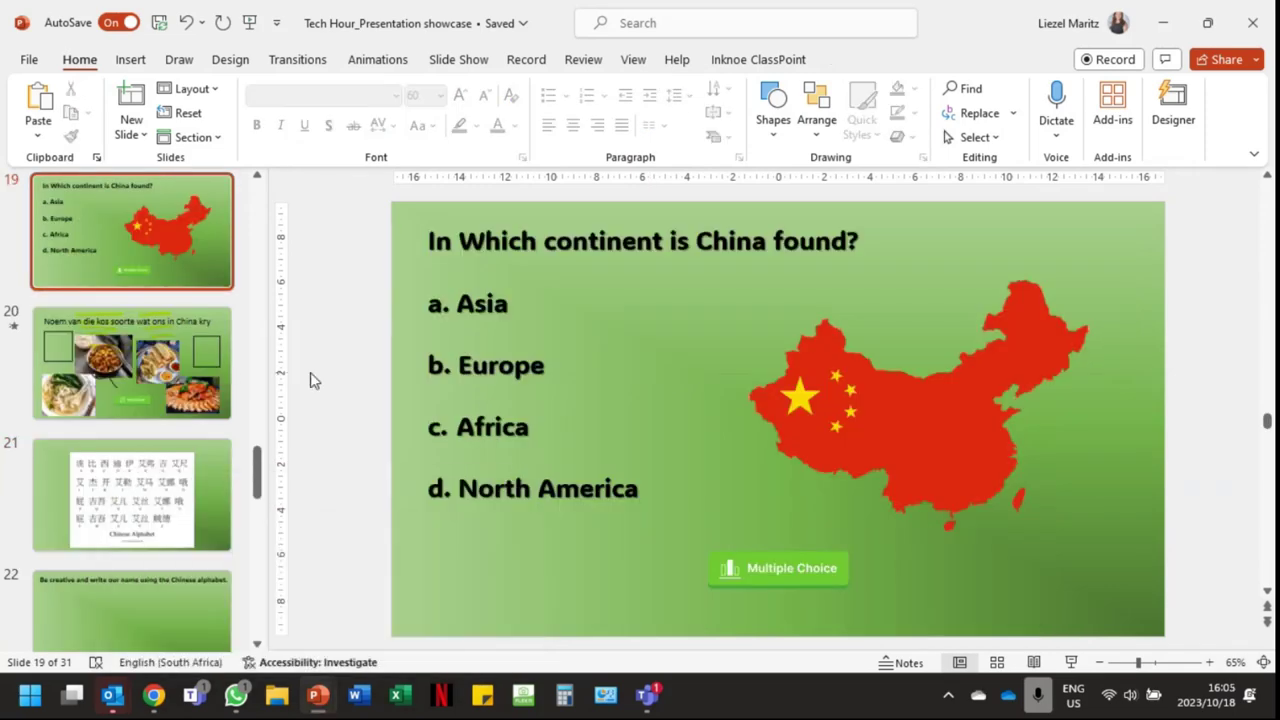
# - Select slide 5, Bekende Landmerke, and start the slide show from it
pyautogui.scroll(10, 230, 478)
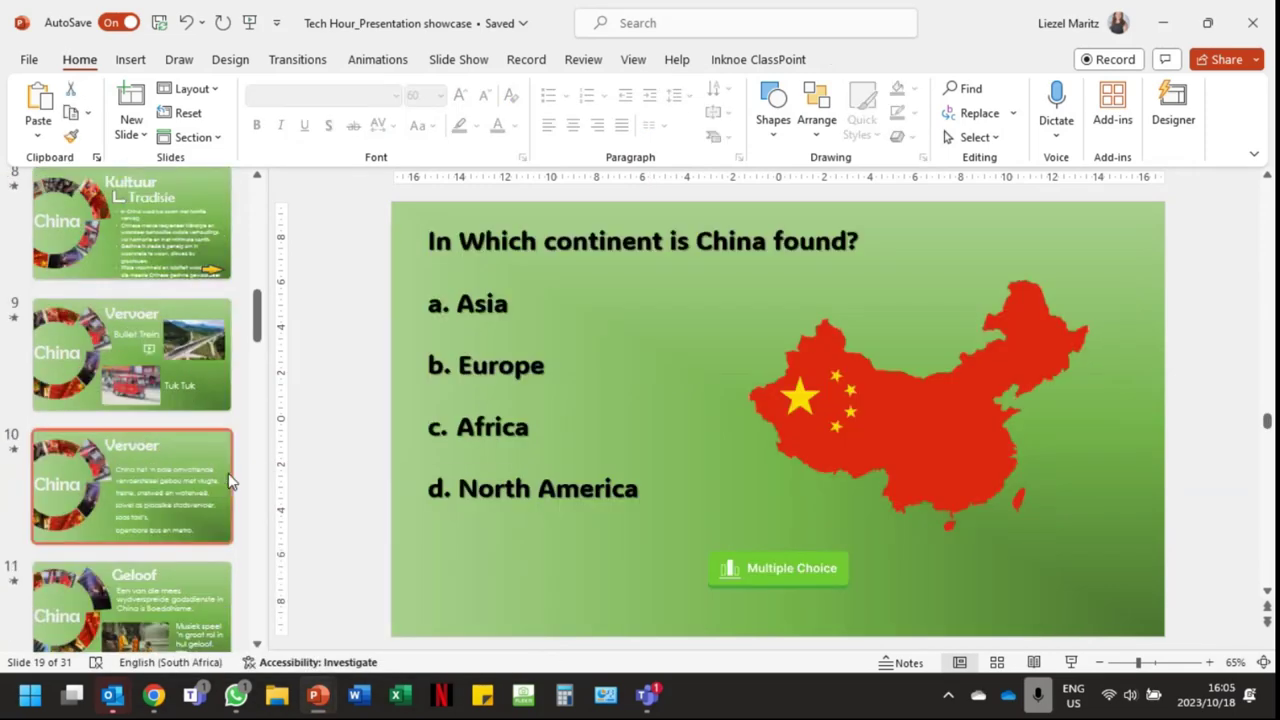
pyautogui.scroll(10, 228, 473)
pyautogui.scroll(-2, 174, 529)
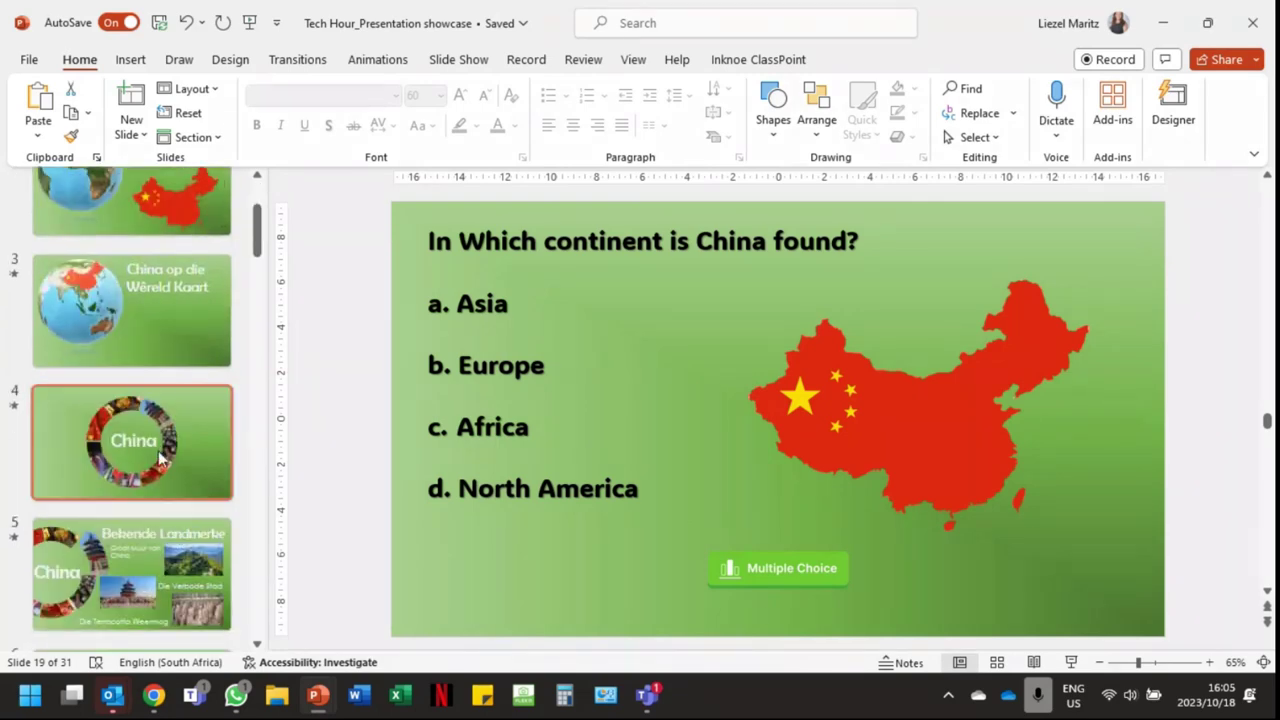
pyautogui.click(131, 590)
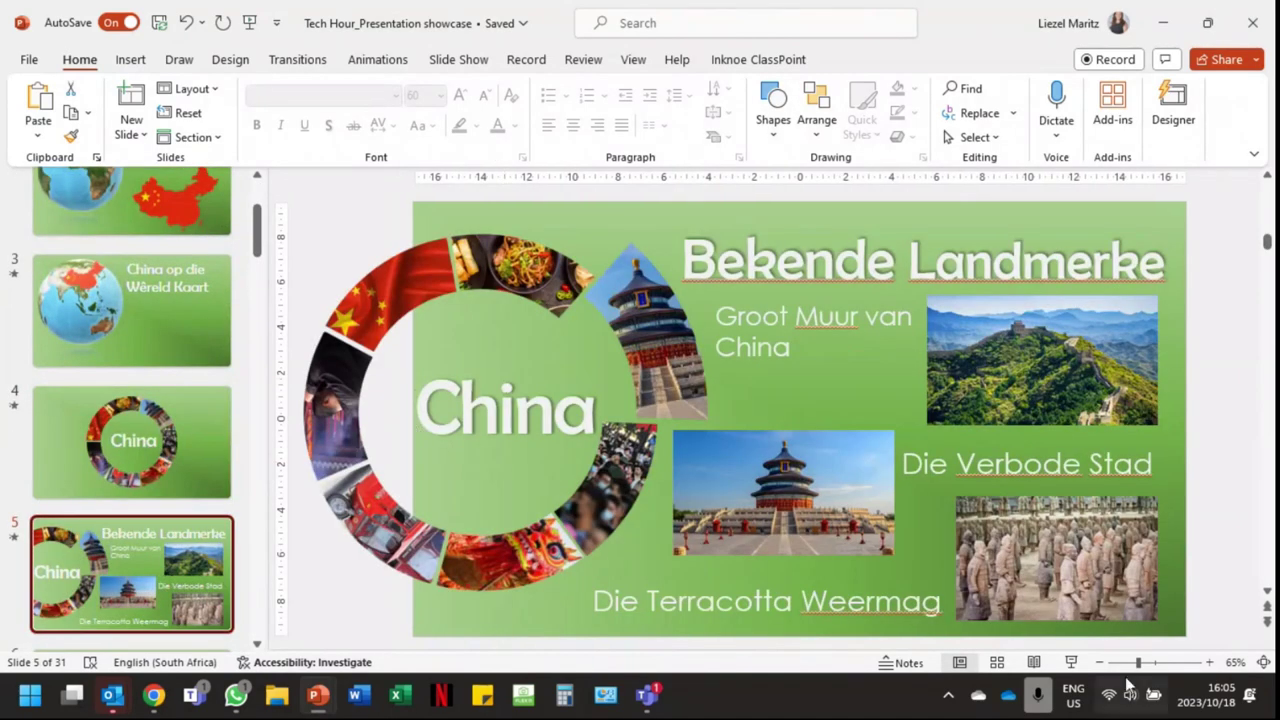
pyautogui.click(1069, 664)
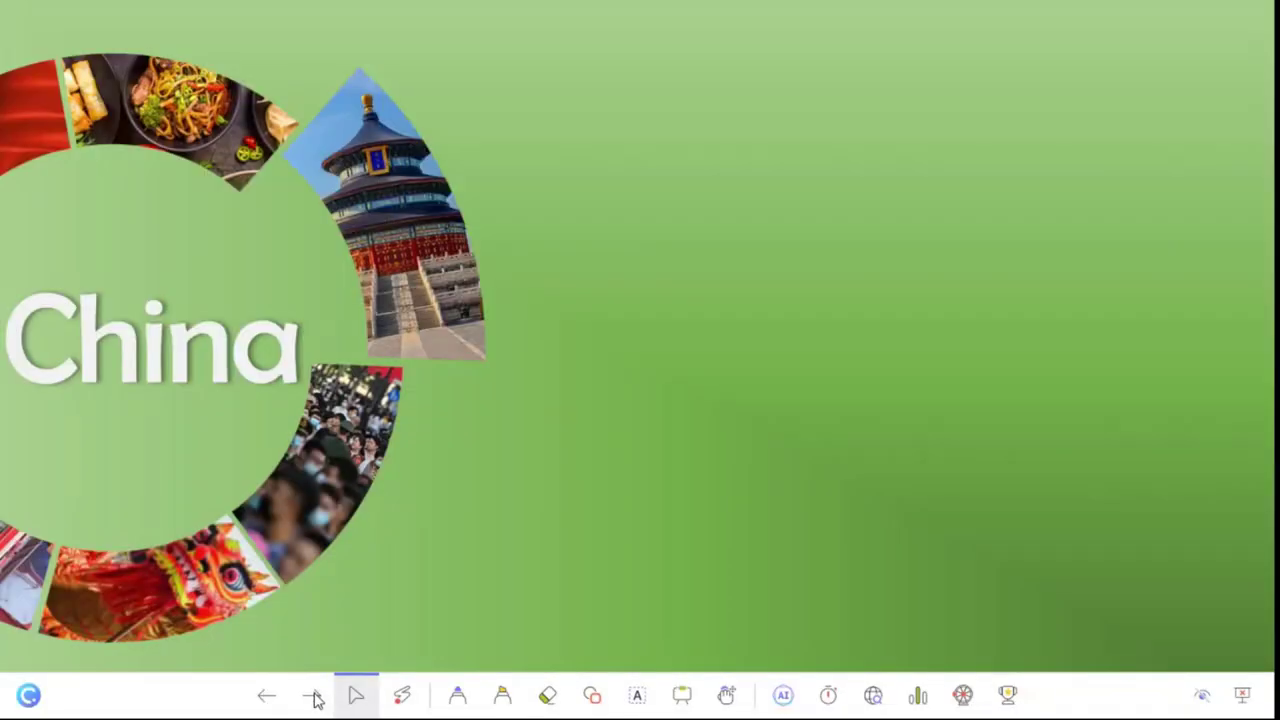
# - Play the Bekende Landmerke title and spinning China photo ring animations, then exit the show
pyautogui.click(309, 698)
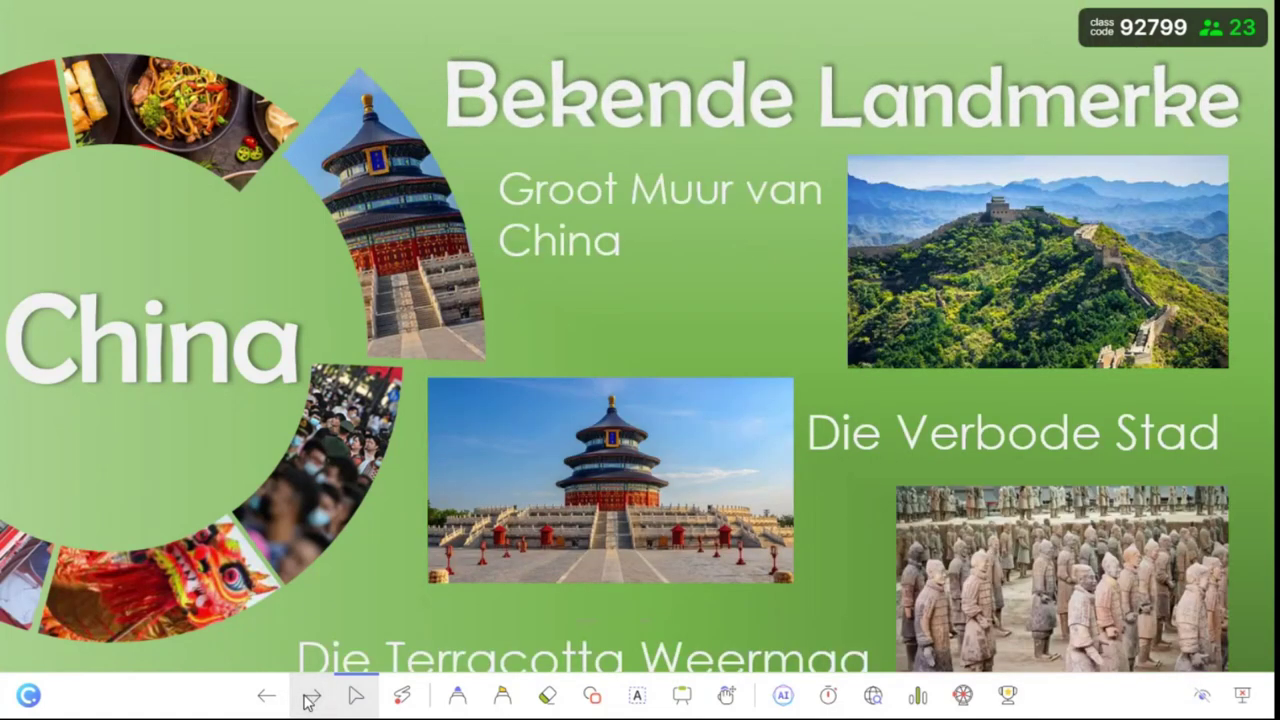
pyautogui.click(309, 698)
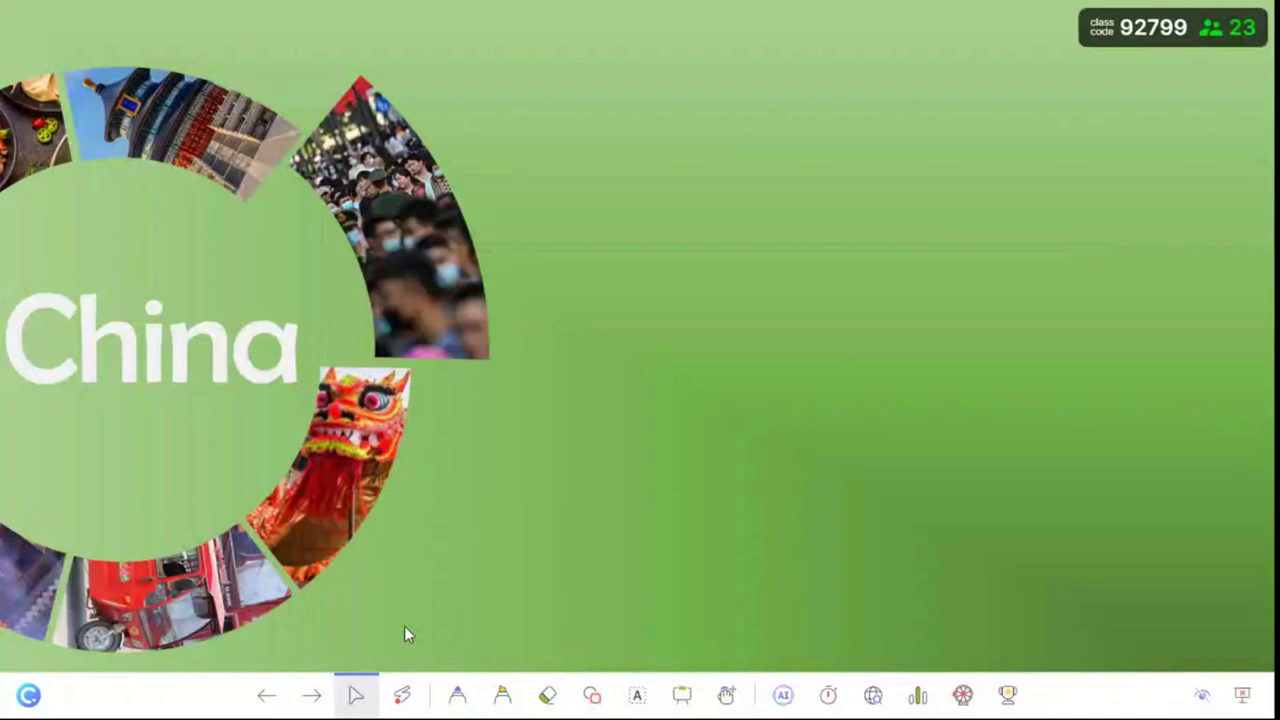
pyautogui.press('Escape')
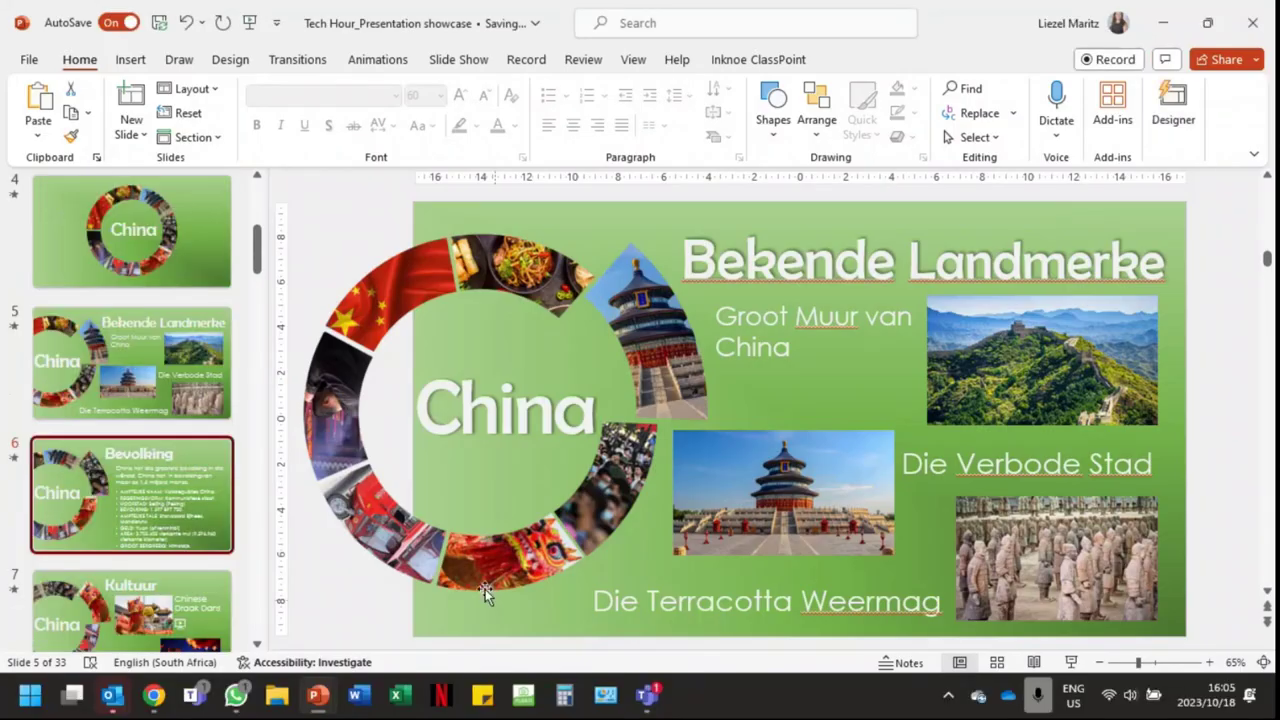
# - Switch to Example.odp and preview slide 4's Cape Town ring as a slide show
pyautogui.click(318, 694)
pyautogui.click(220, 565)
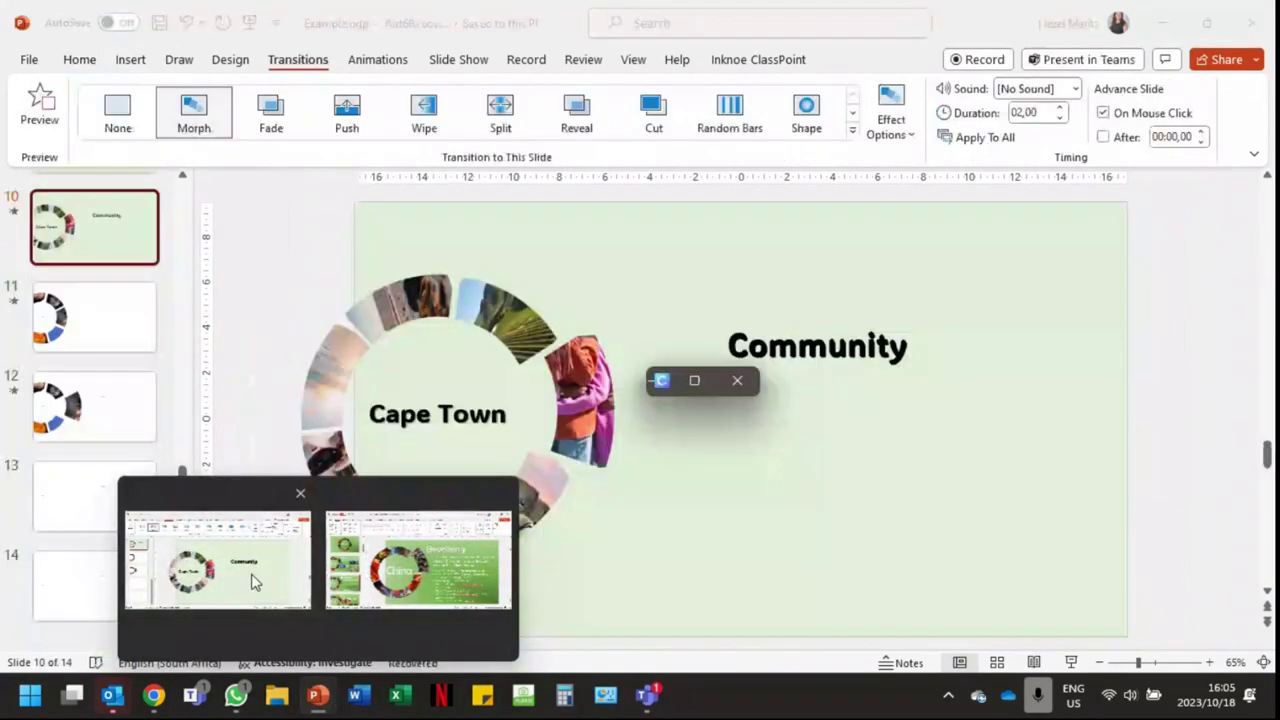
pyautogui.moveTo(185, 551); pyautogui.dragTo(170, 365)
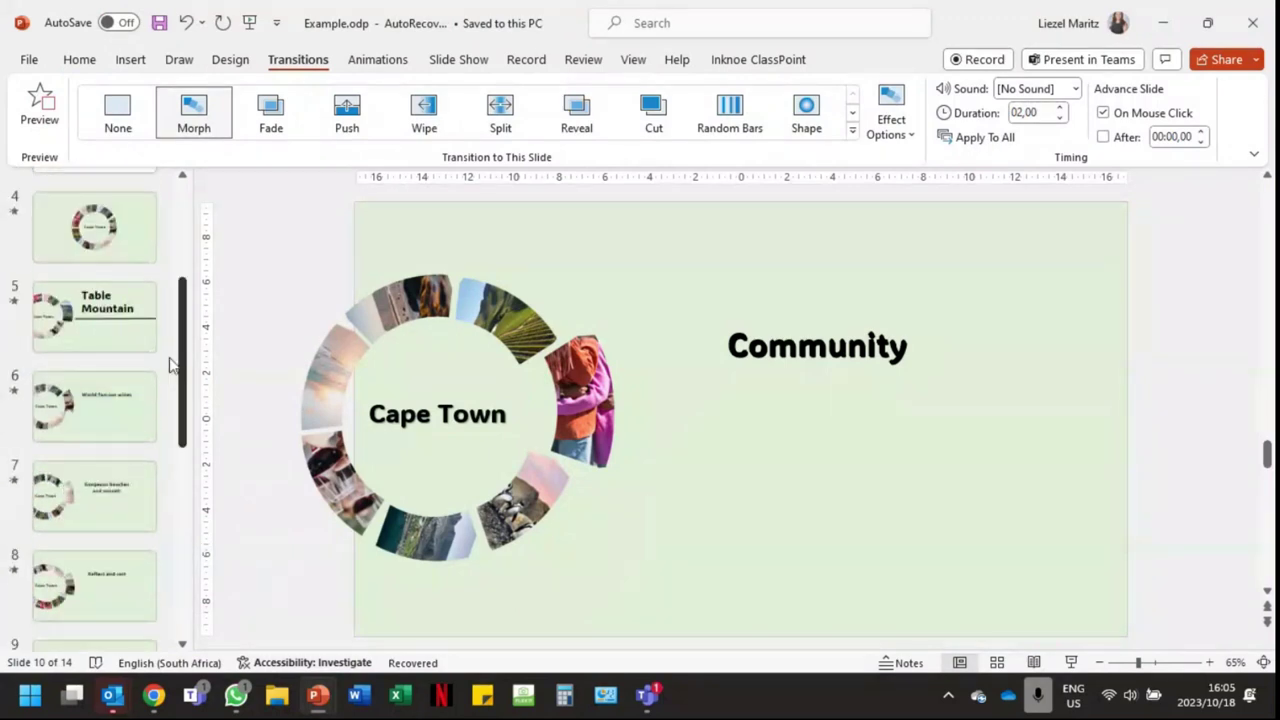
pyautogui.click(100, 240)
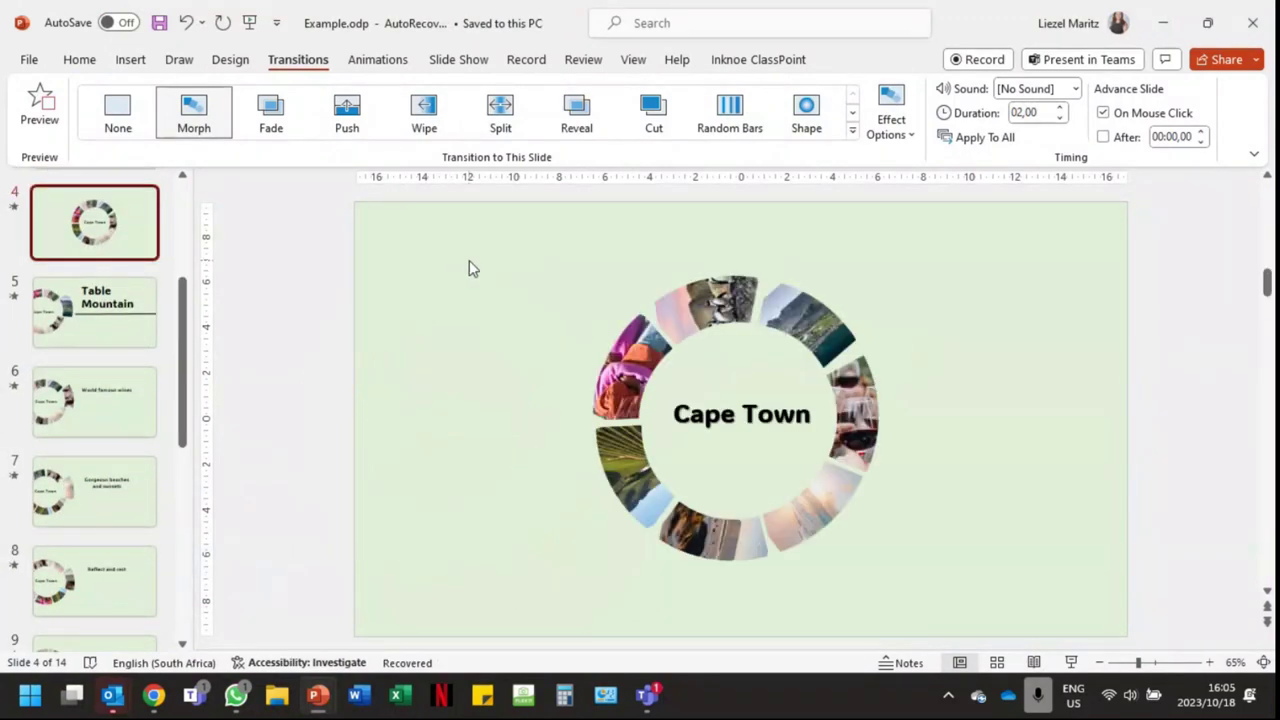
pyautogui.click(1071, 662)
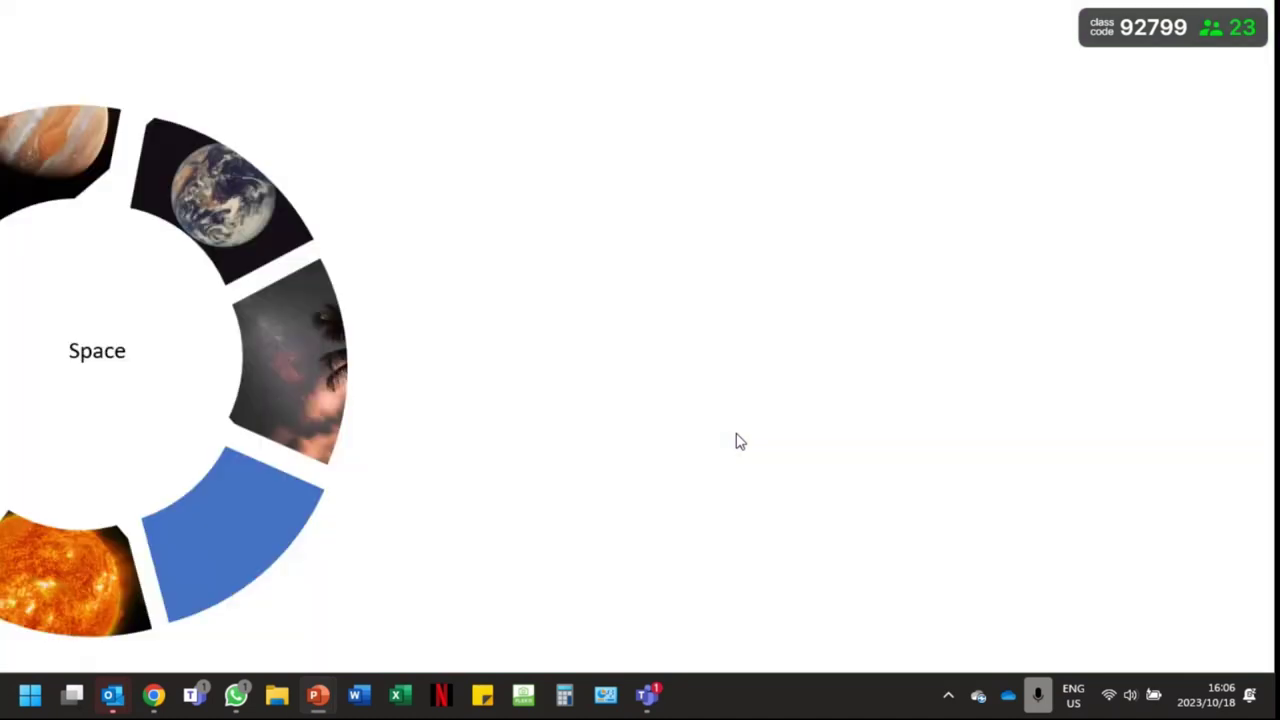
pyautogui.press('Escape')
# - Return to slide 1 of Example.odp
pyautogui.scroll(3, 110, 455)
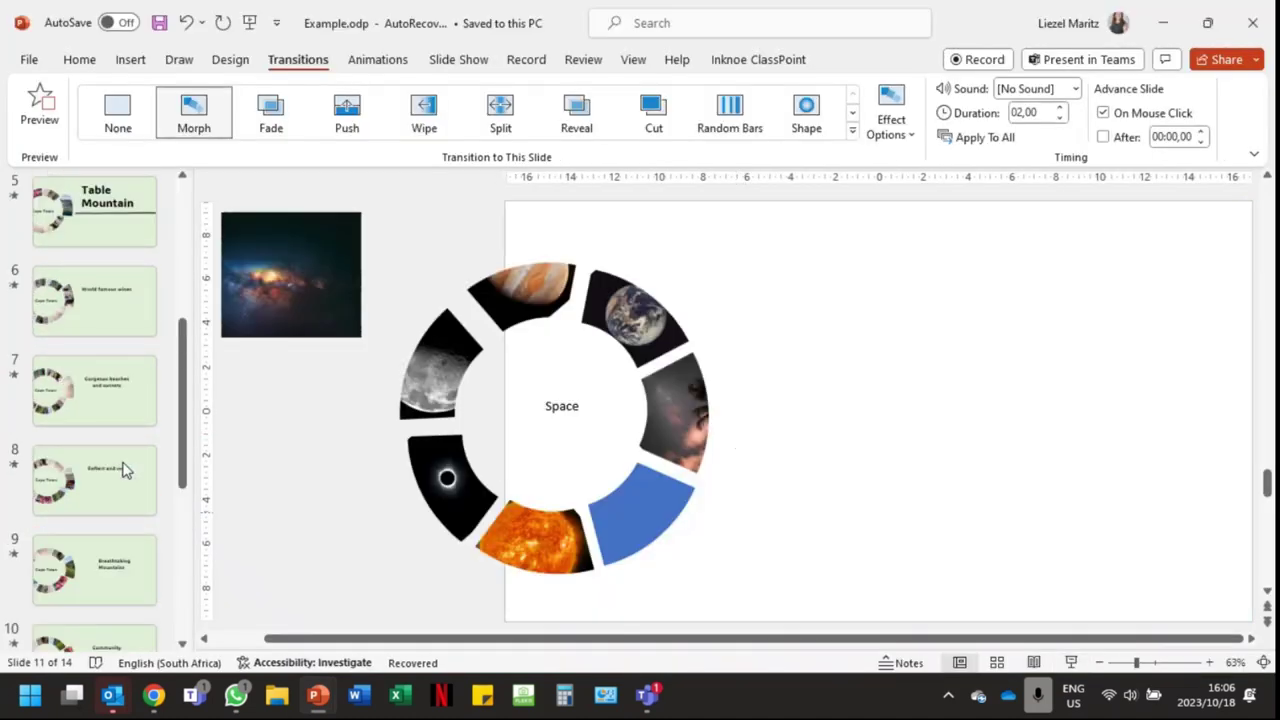
pyautogui.scroll(4, 120, 466)
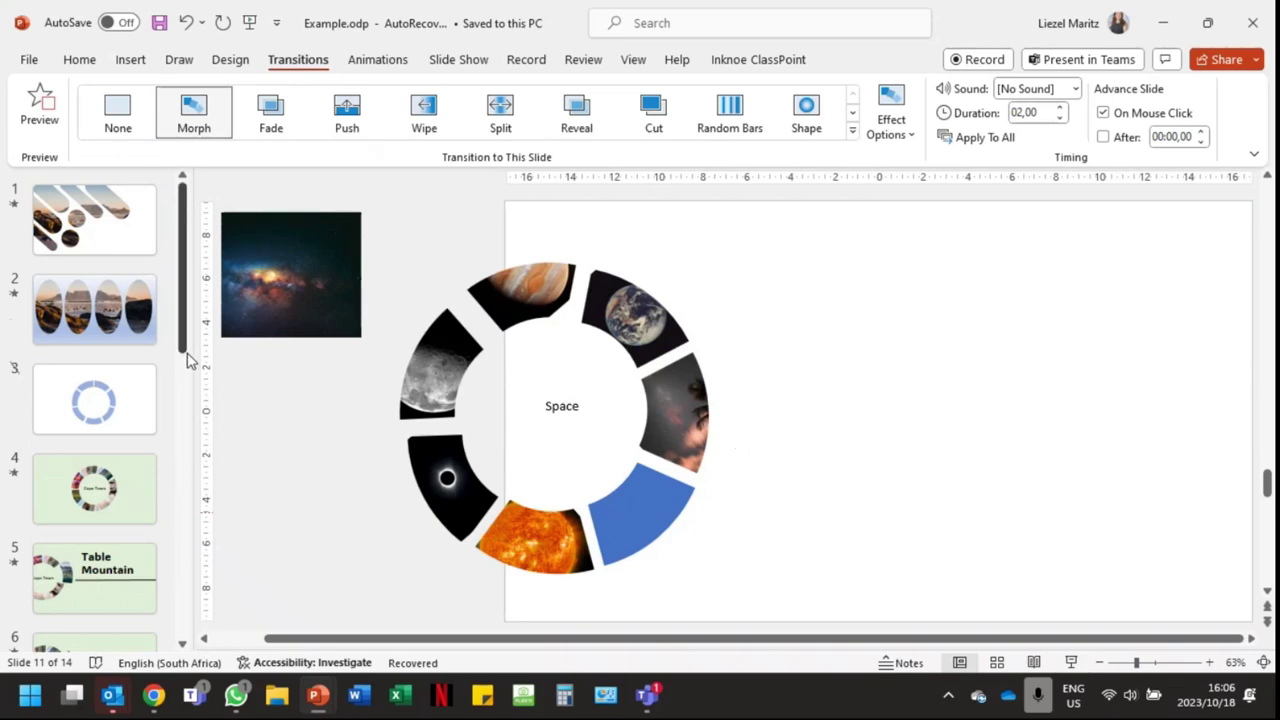
pyautogui.click(123, 232)
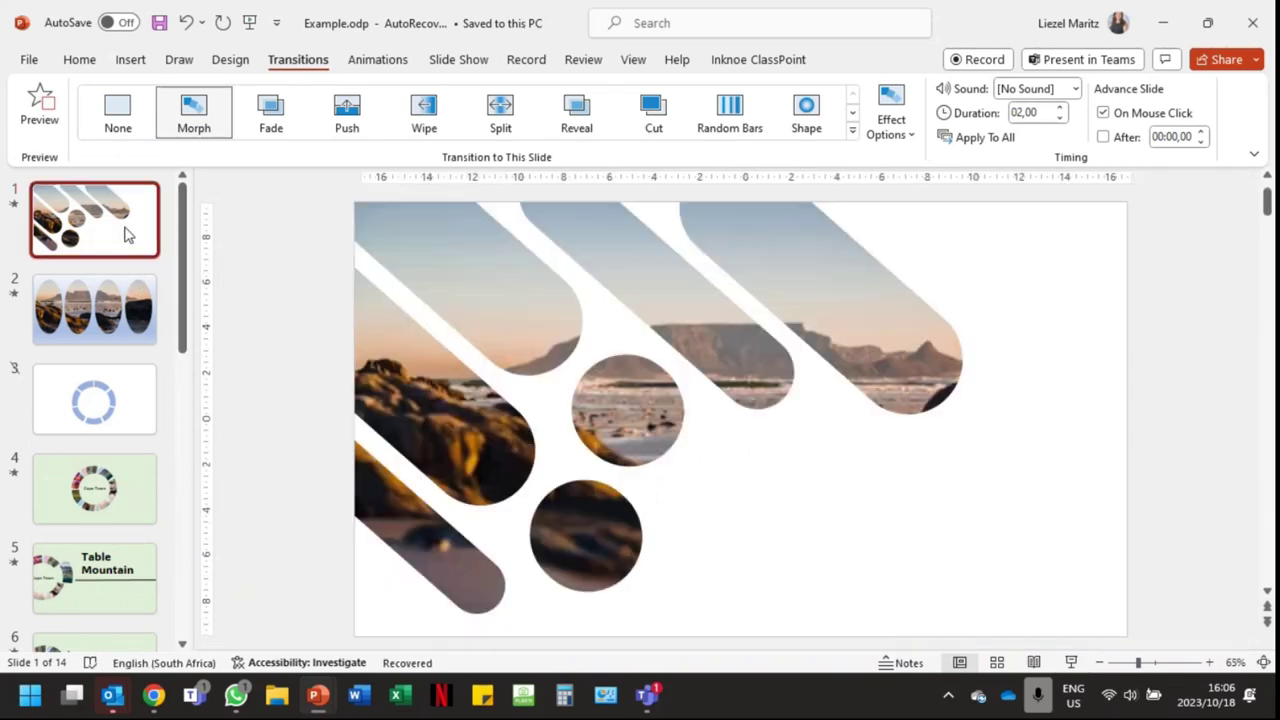
# - Present slide 1's Table Mountain strips changing into the four oval beach photos, then end the show
pyautogui.click(1071, 663)
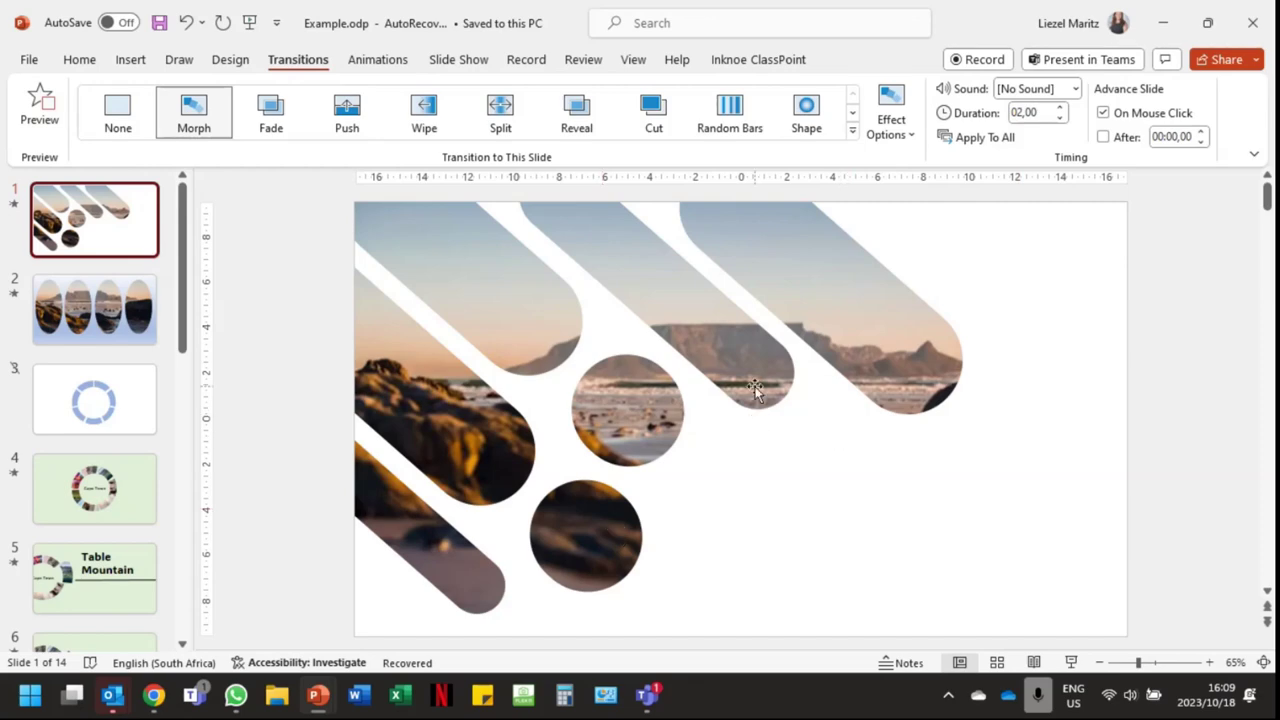
pyautogui.click(1071, 663)
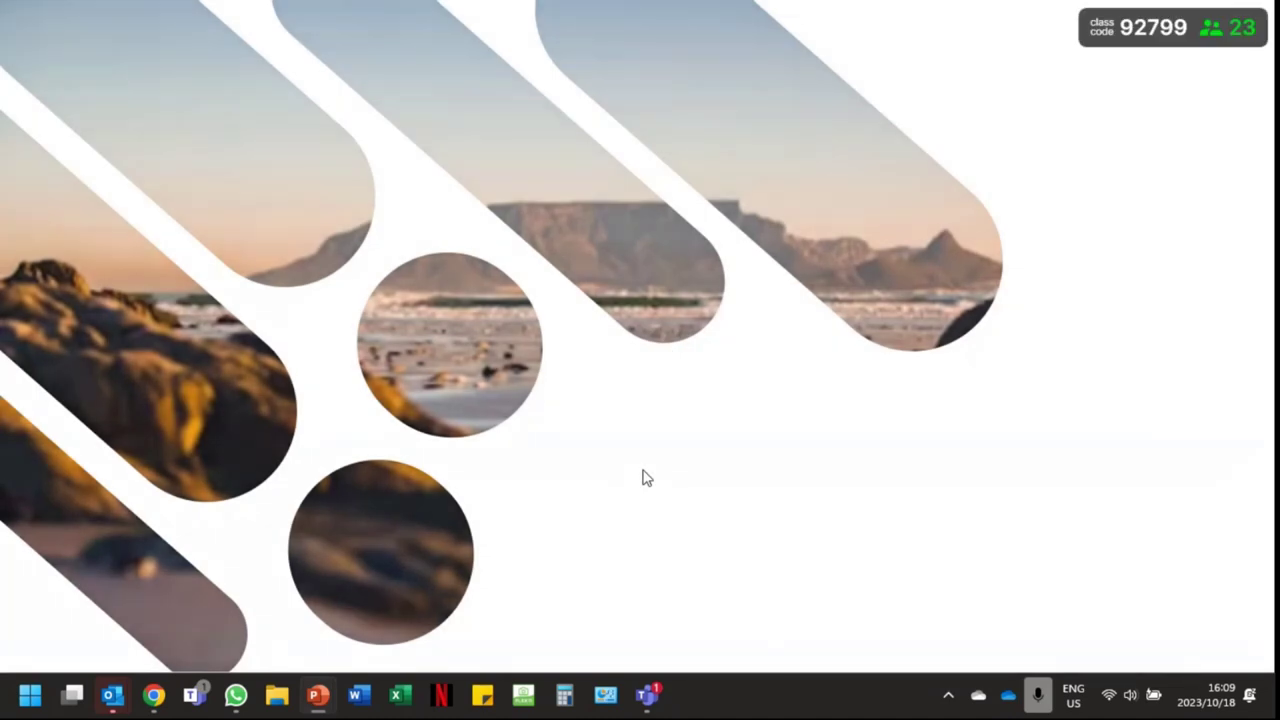
pyautogui.click(643, 477)
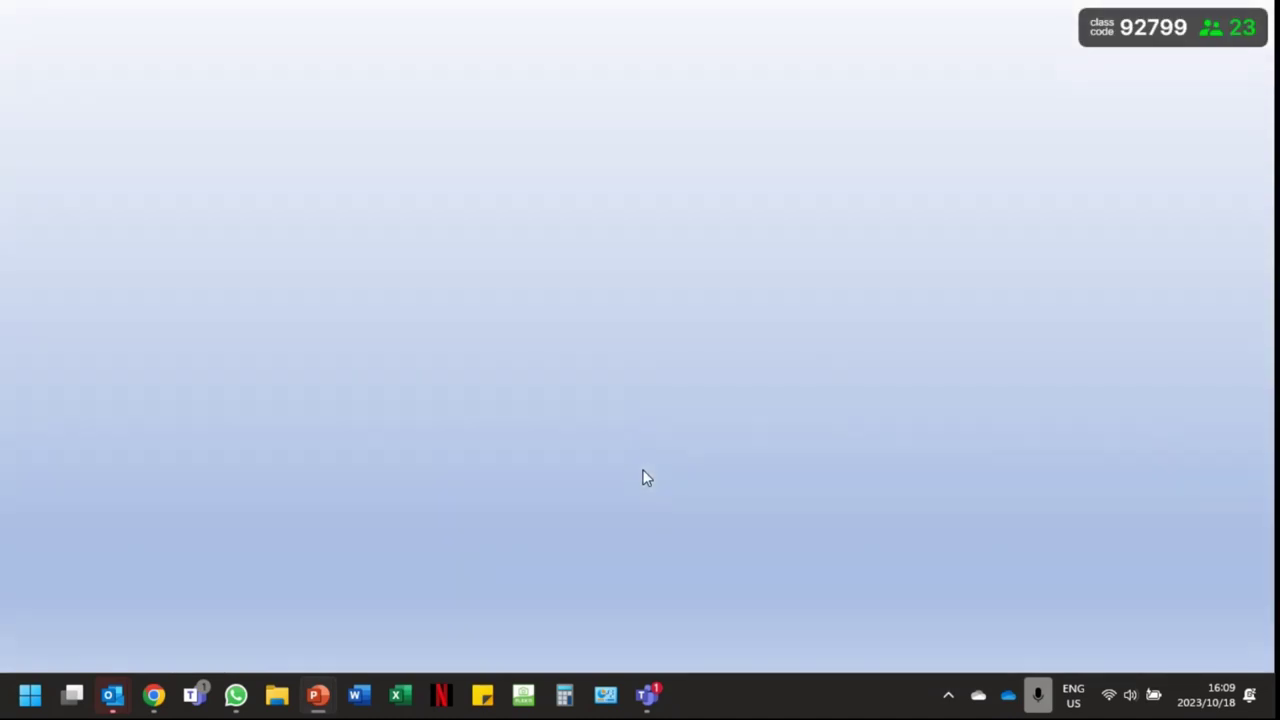
pyautogui.click(695, 518)
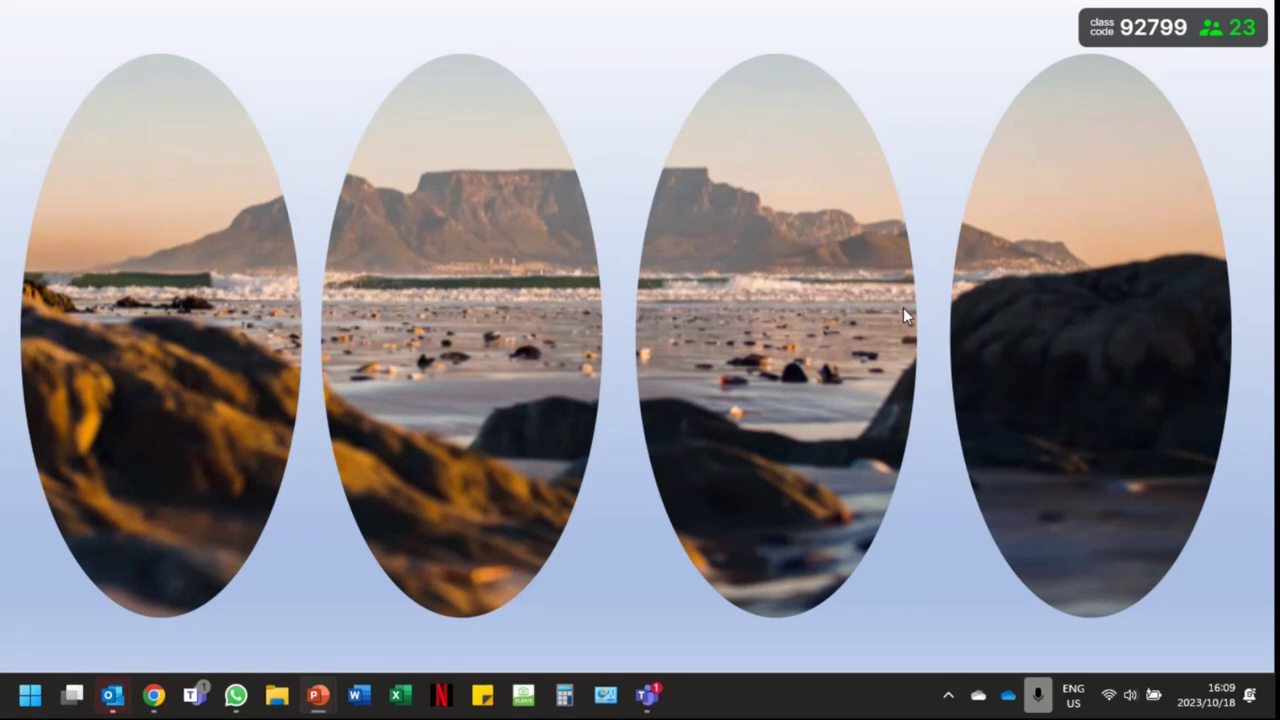
pyautogui.press('Escape')
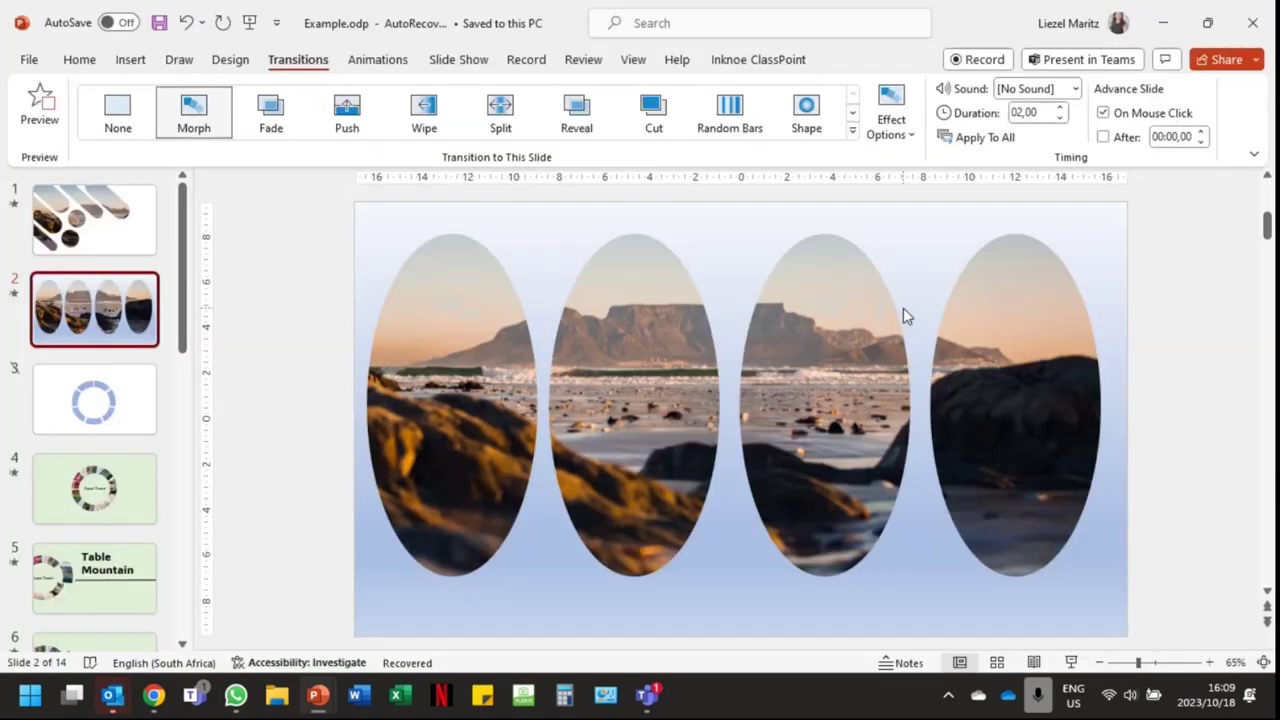
# - Insert a new slide after slide 2 and delete its title and body text placeholders
pyautogui.rightClick(124, 361)
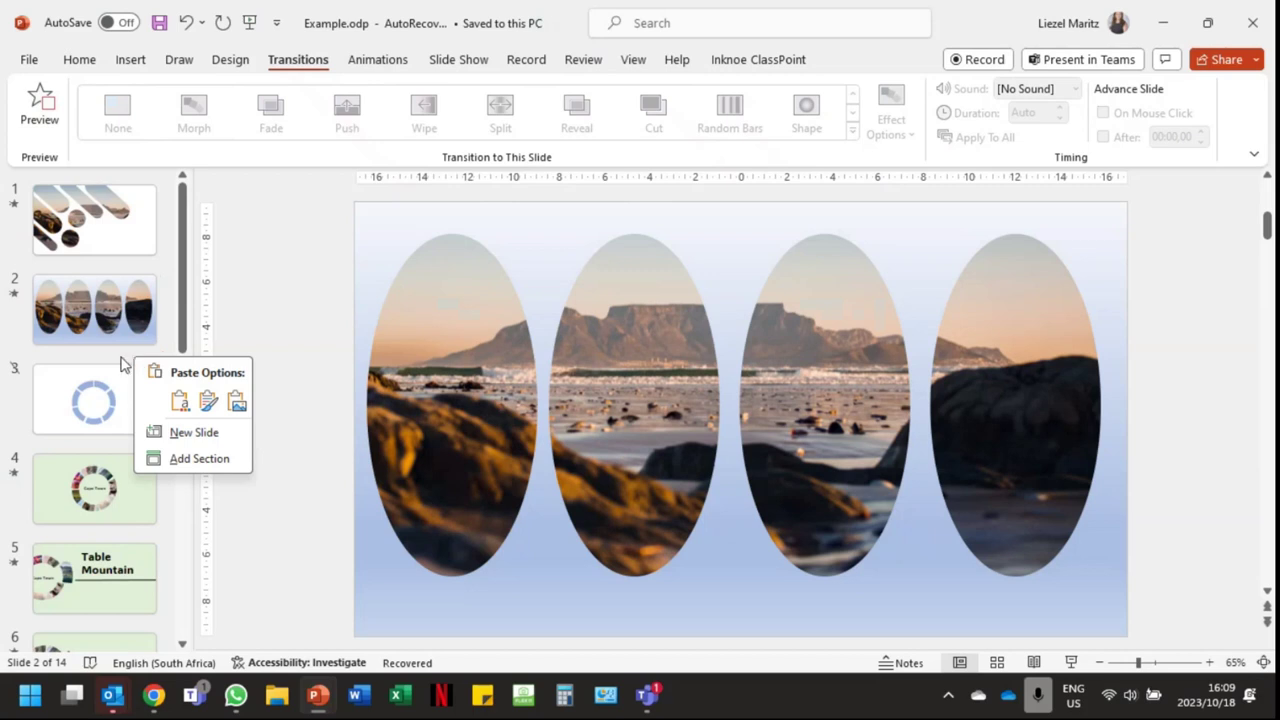
pyautogui.click(190, 432)
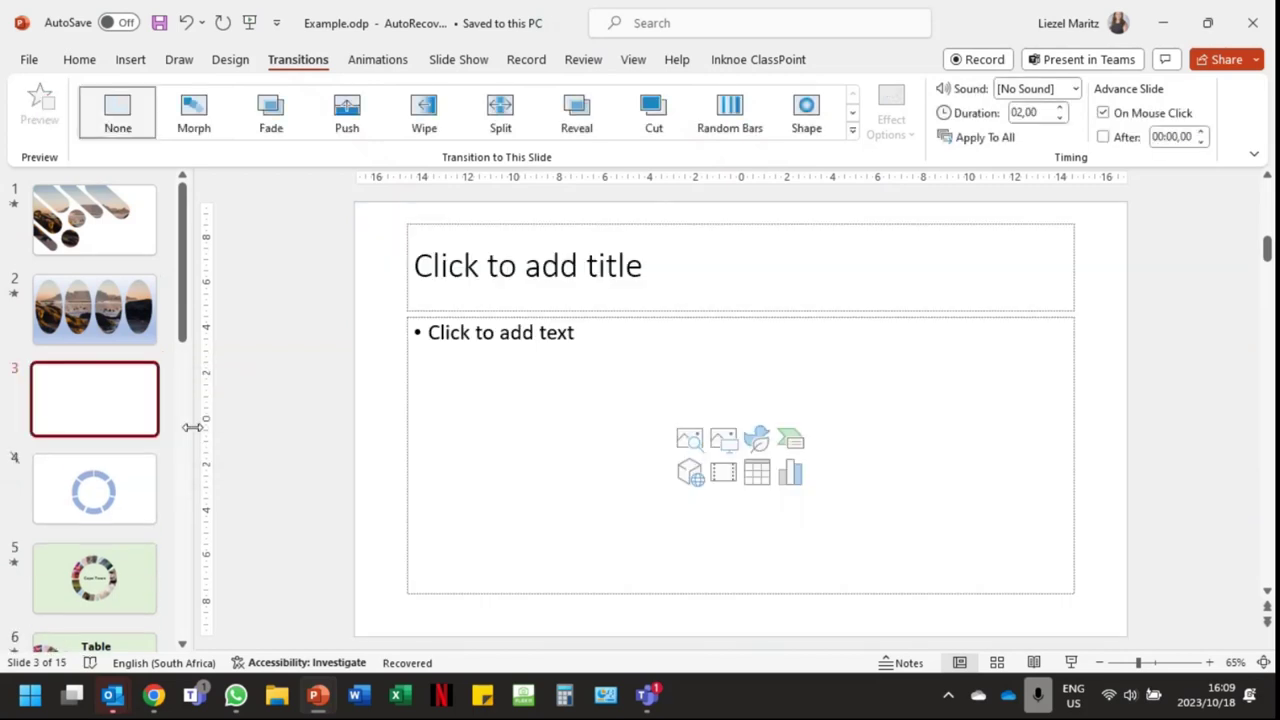
pyautogui.click(520, 228)
pyautogui.press('Delete')
pyautogui.click(524, 316)
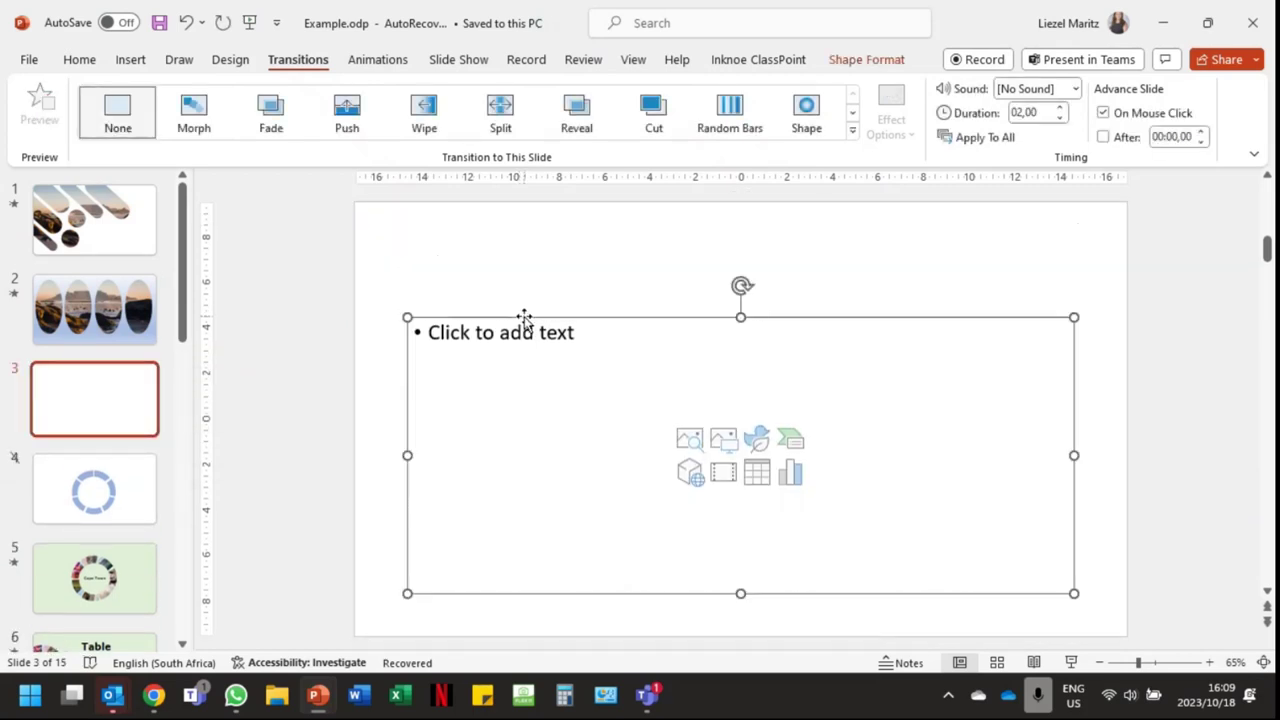
pyautogui.press('Delete')
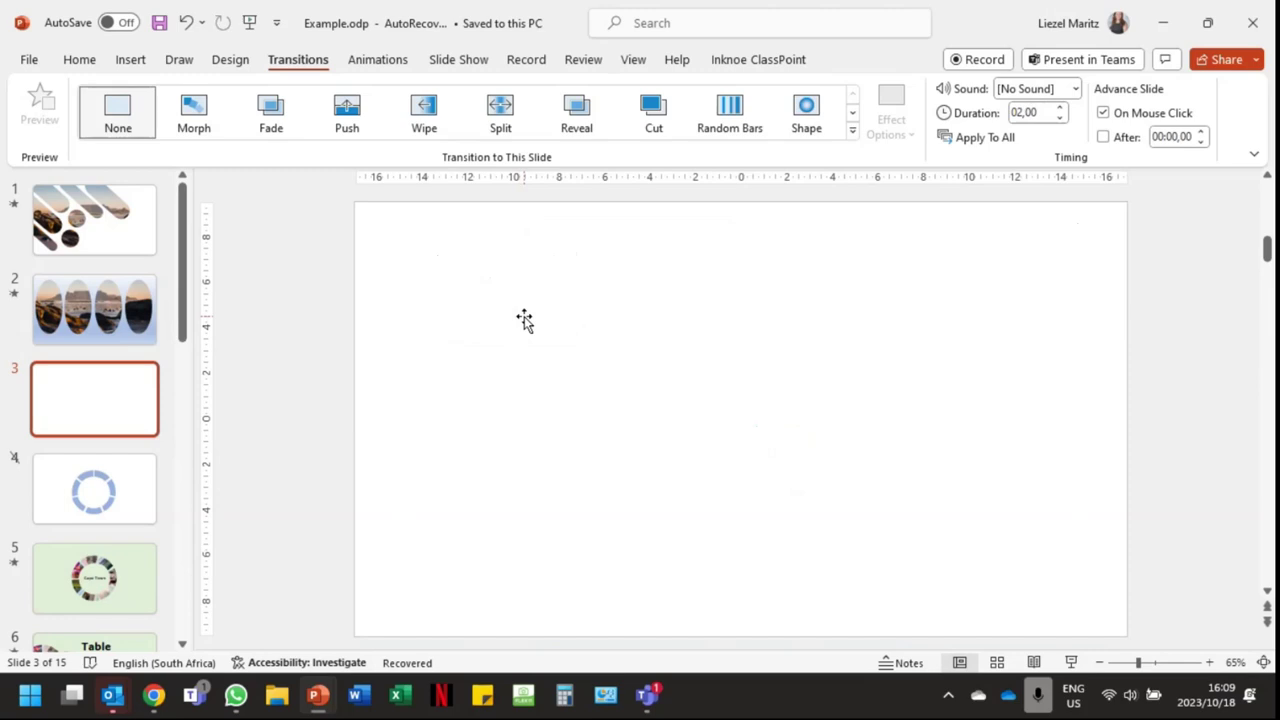
pyautogui.click(127, 62)
# - Search online pictures for 'Ice cream' and insert the chocolate sundae photo onto slide 3
pyautogui.click(374, 140)
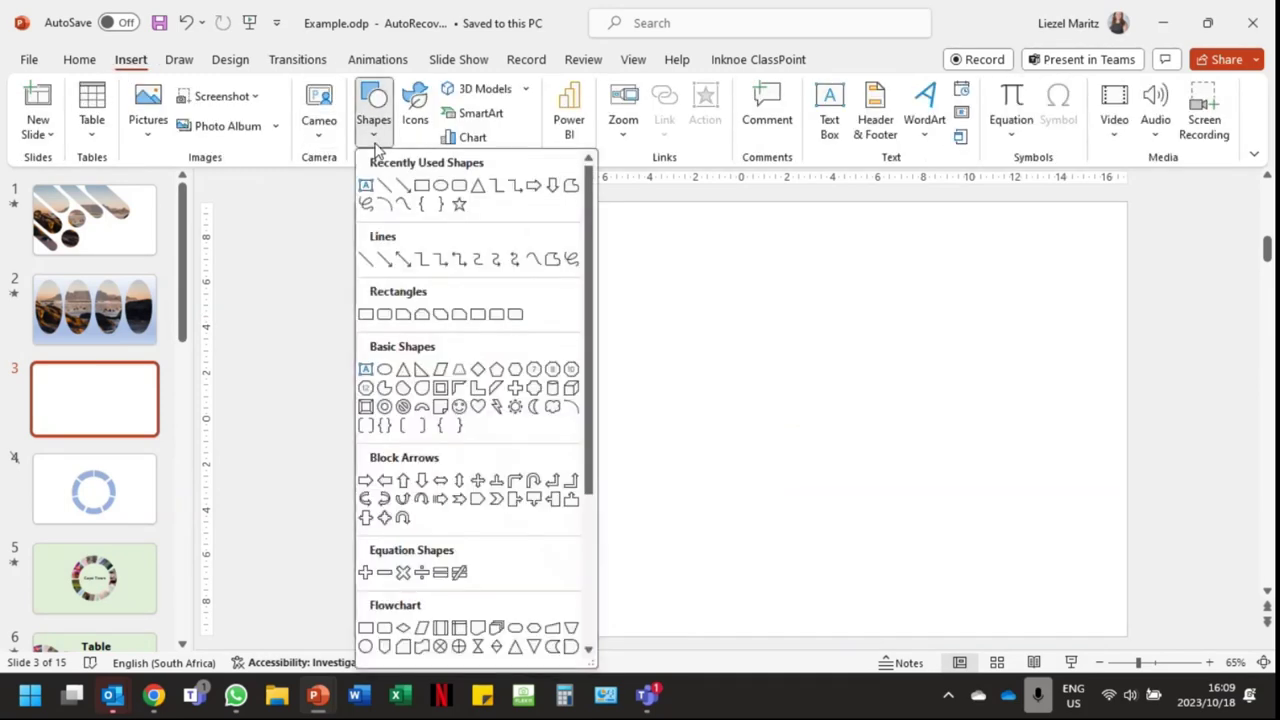
pyautogui.click(281, 256)
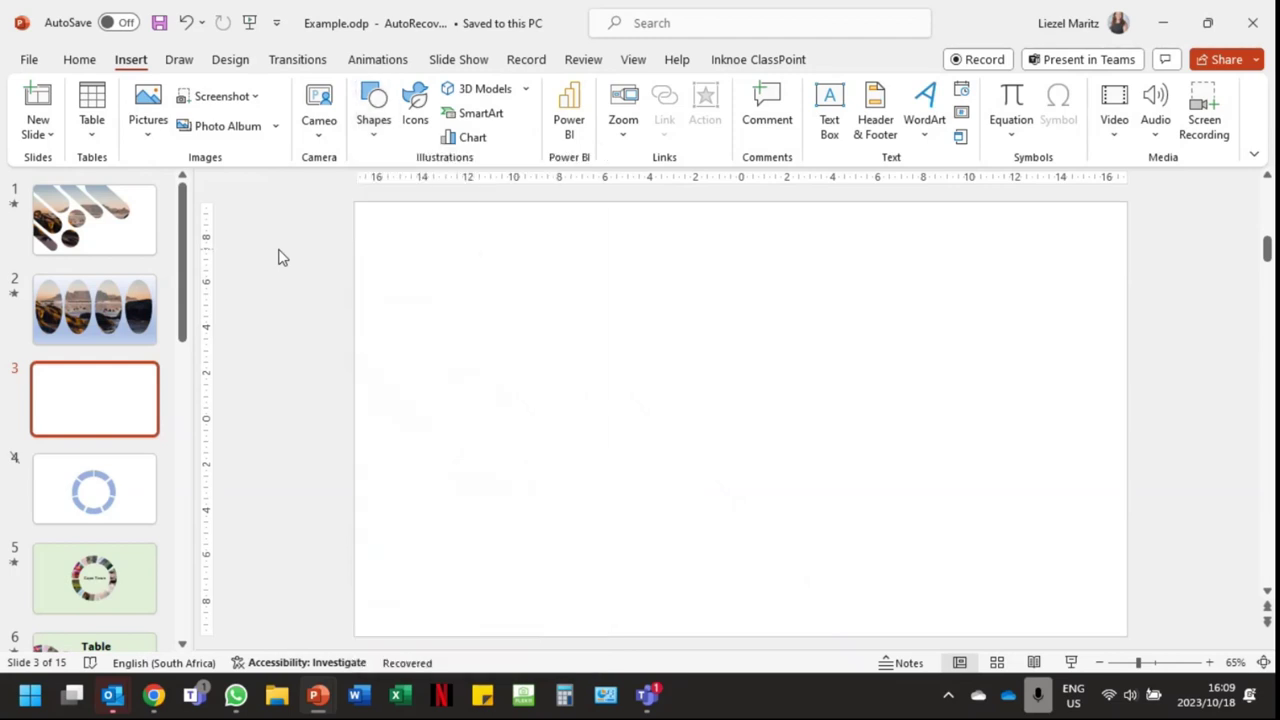
pyautogui.click(149, 128)
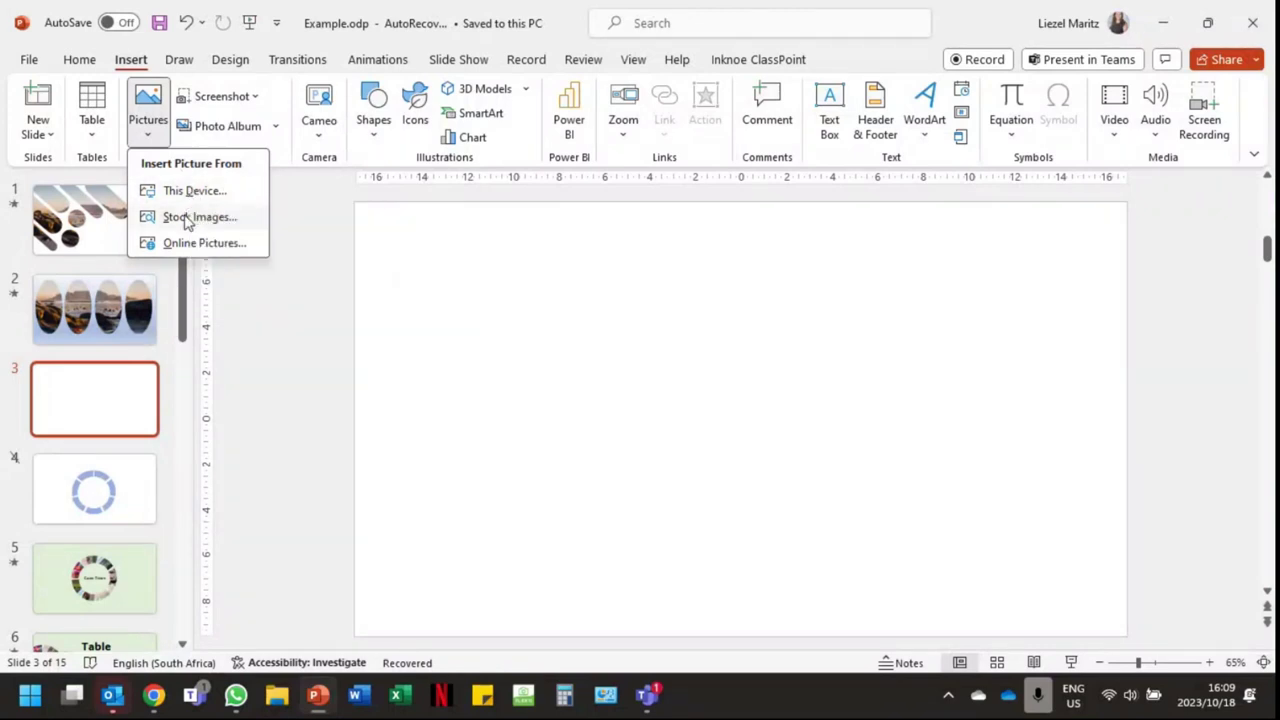
pyautogui.click(190, 244)
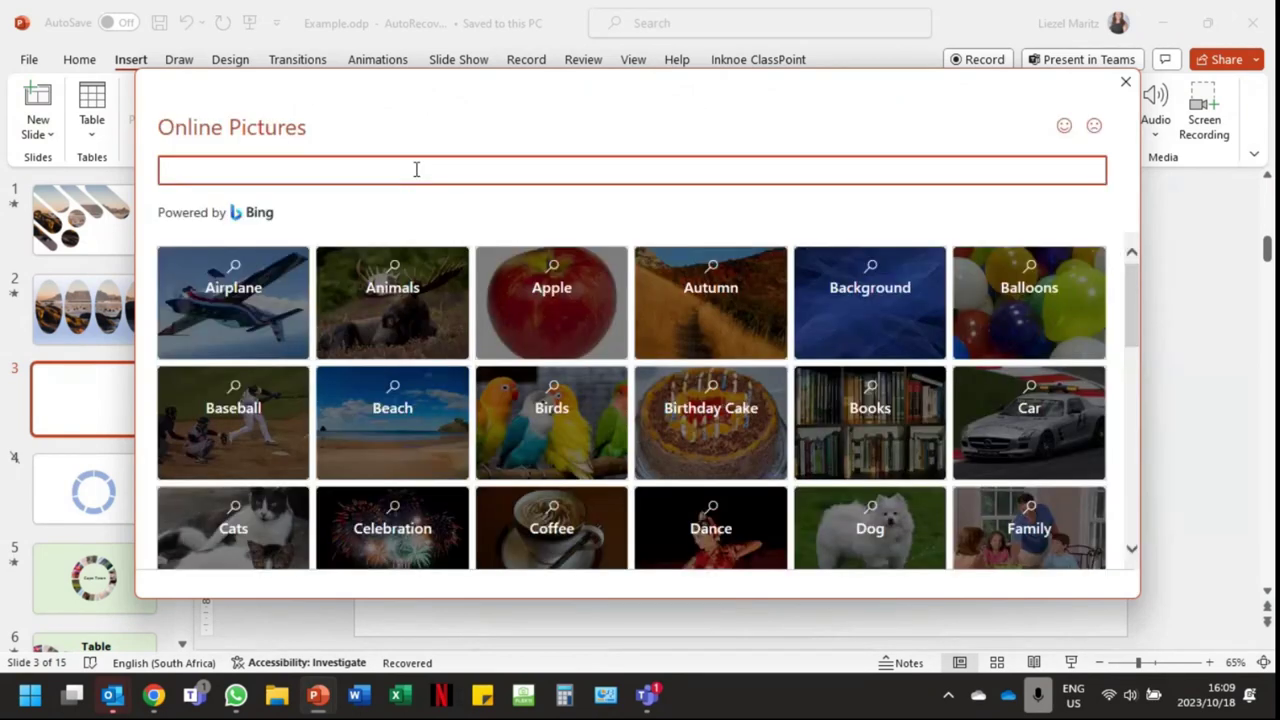
pyautogui.write('Ice cream')
pyautogui.press('Return')
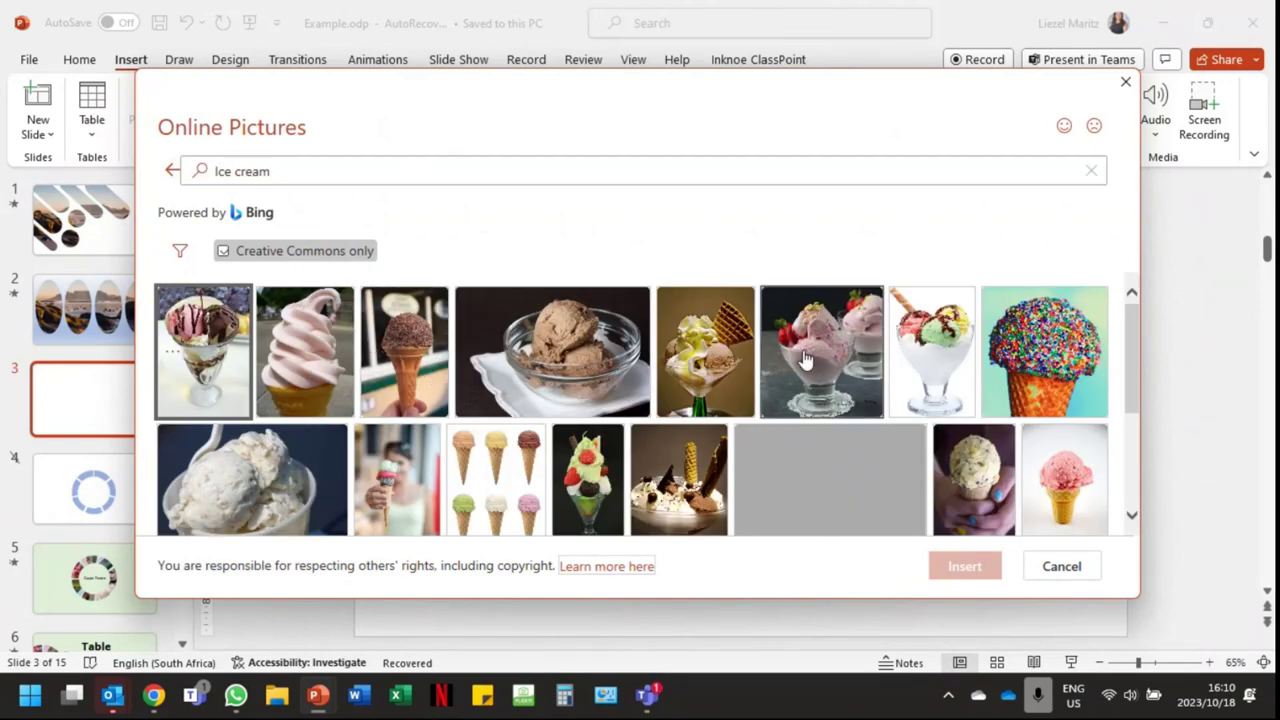
pyautogui.scroll(-2, 806, 360)
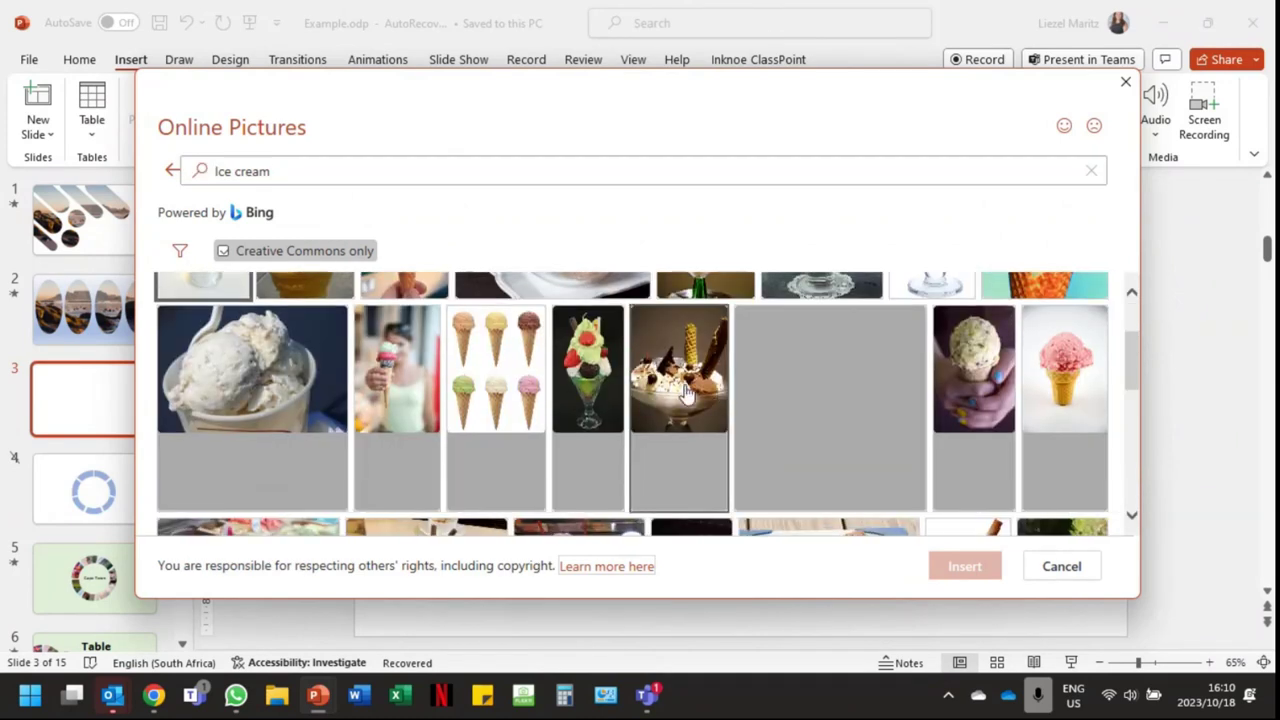
pyautogui.click(693, 392)
pyautogui.click(925, 565)
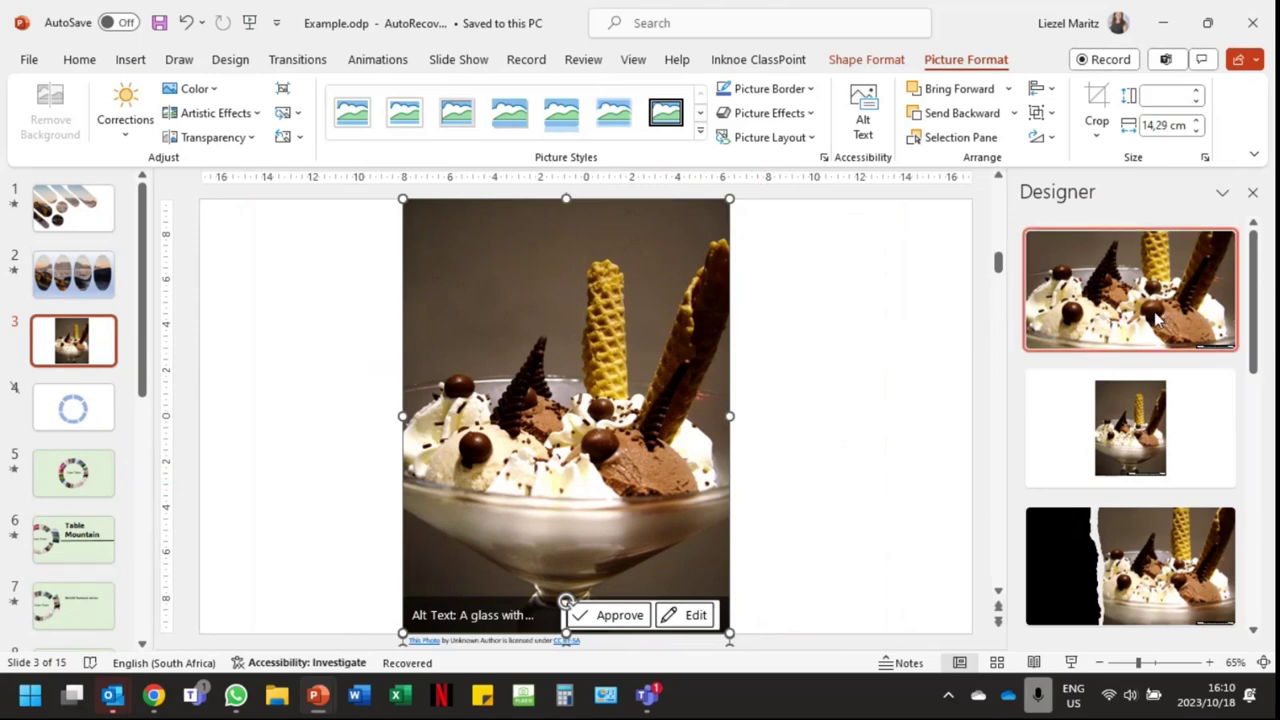
pyautogui.scroll(-3, 1158, 320)
pyautogui.scroll(-5, 1158, 318)
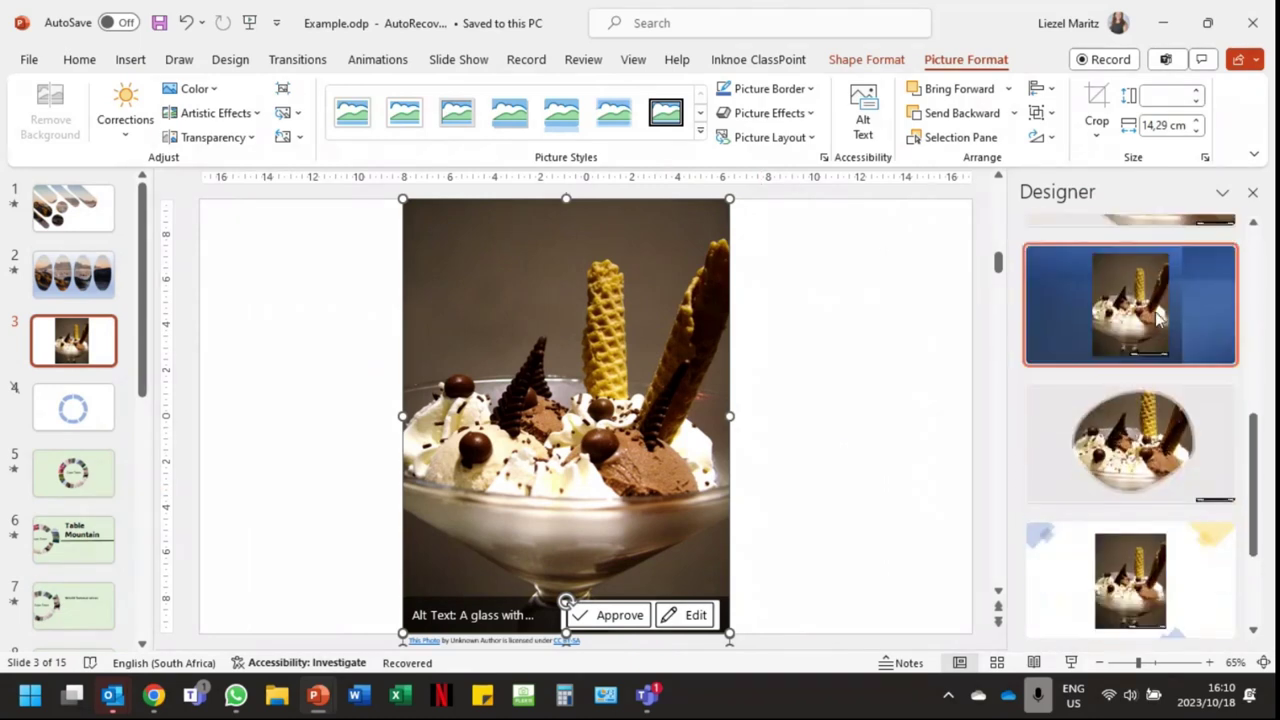
pyautogui.scroll(8, 1158, 318)
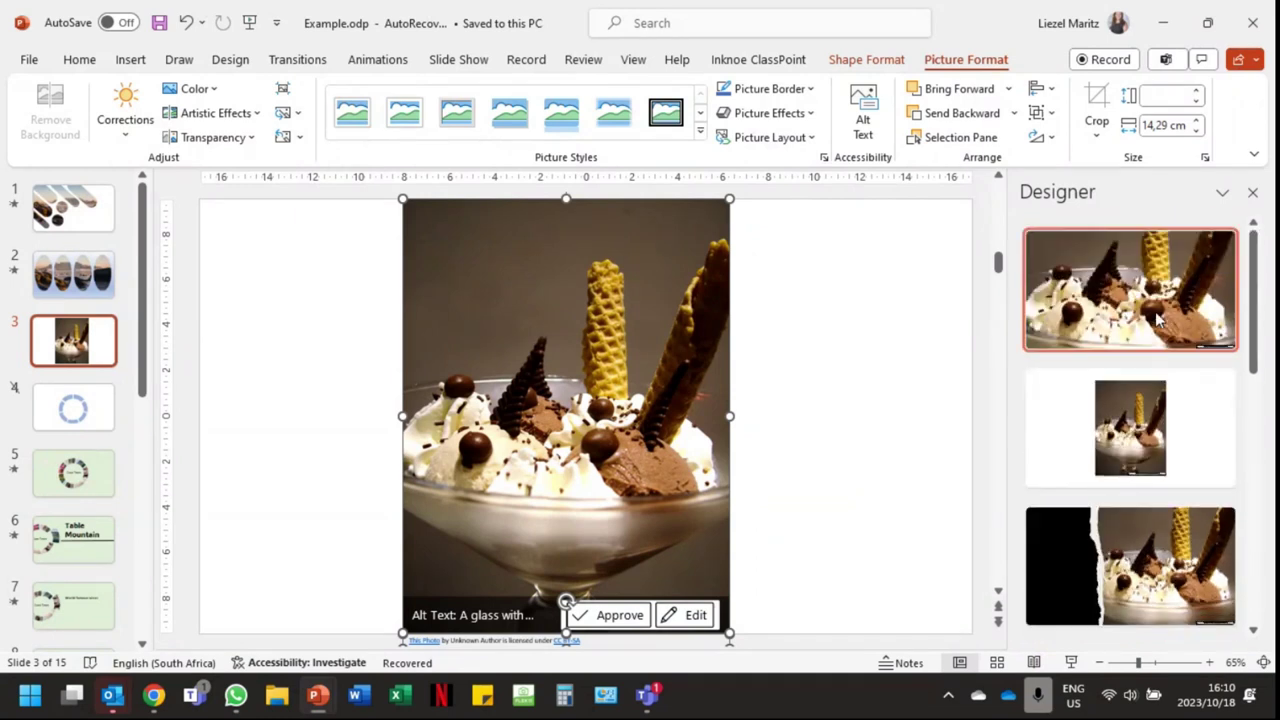
pyautogui.click(917, 337)
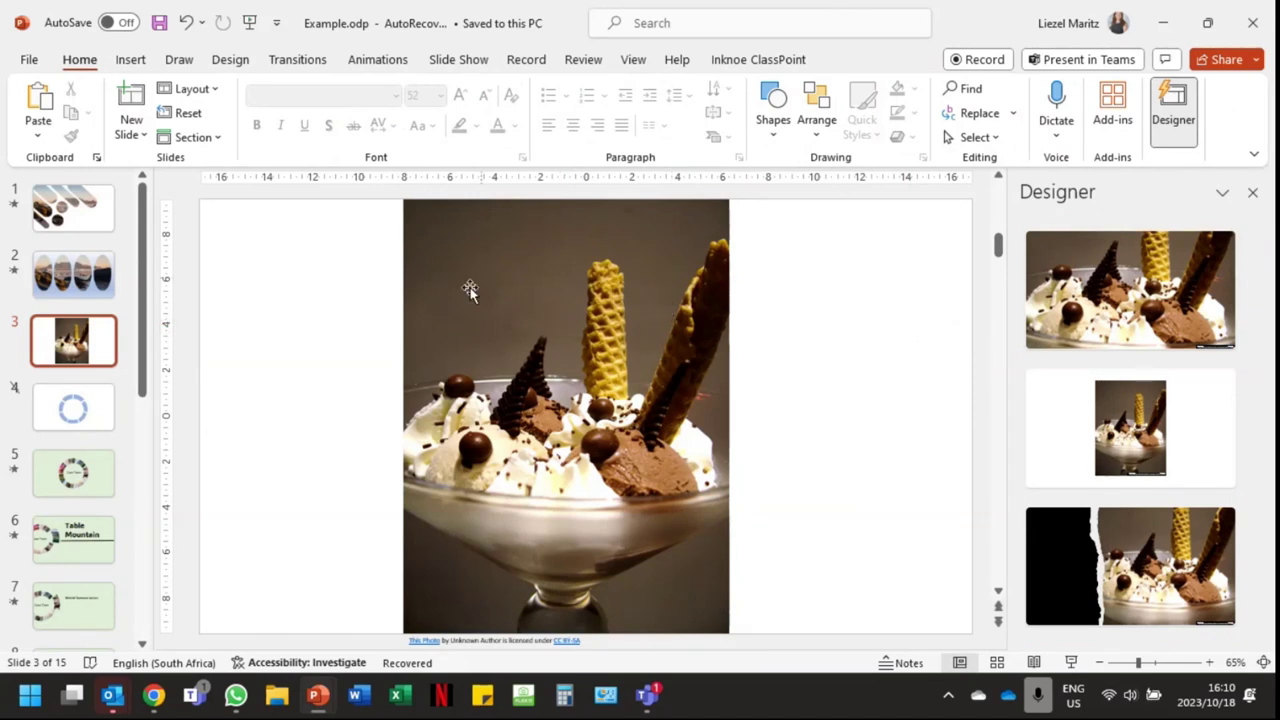
# - Draw a blue oval on the photo and size it to 6.56 × 6.64 cm
pyautogui.click(130, 62)
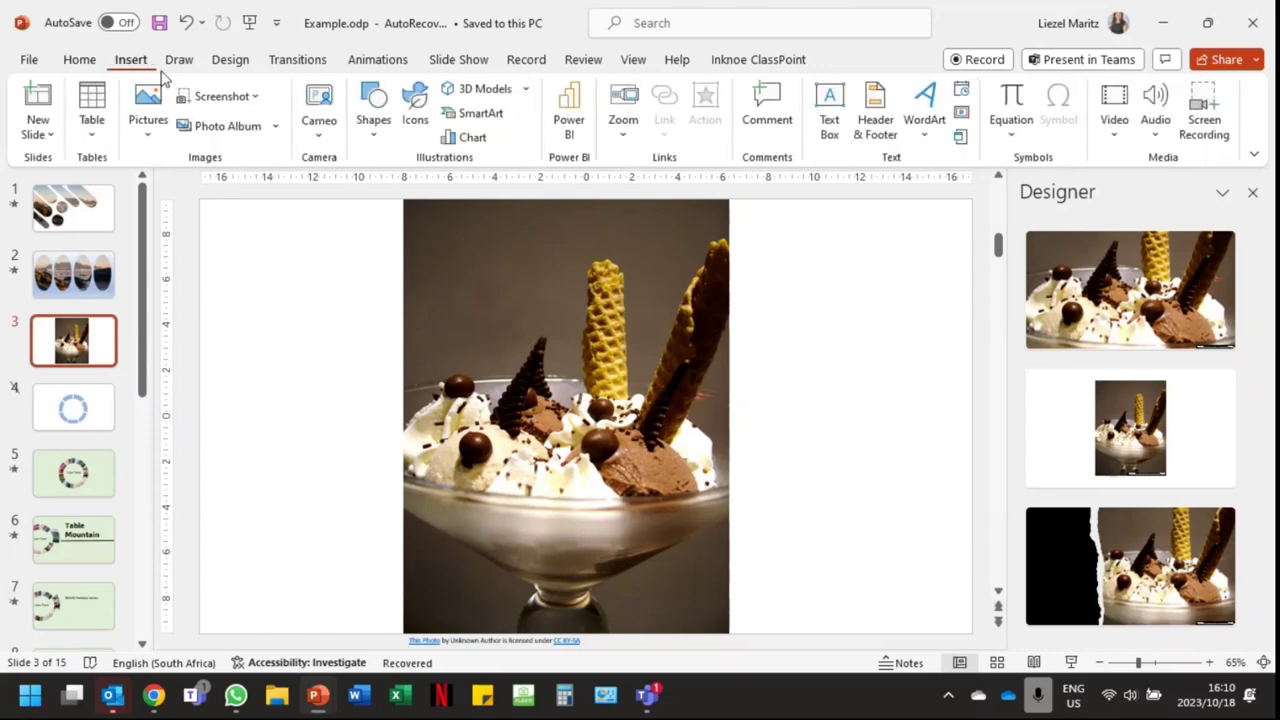
pyautogui.click(374, 112)
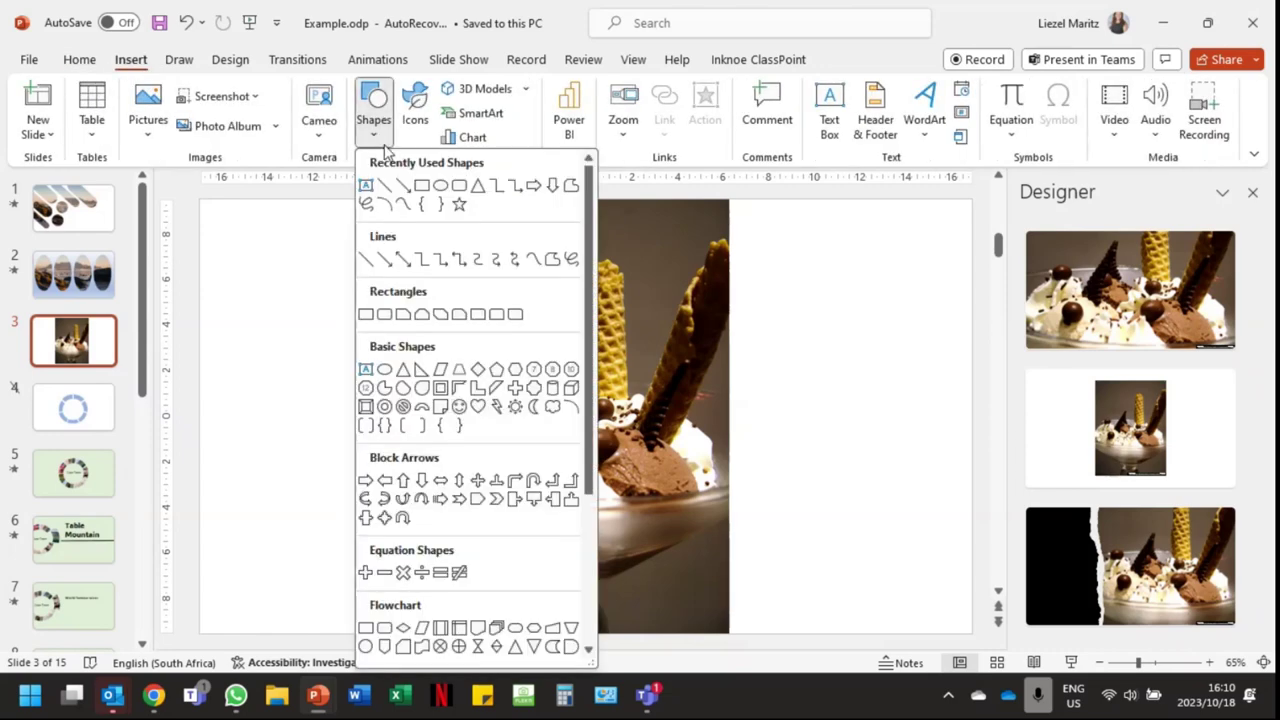
pyautogui.click(440, 187)
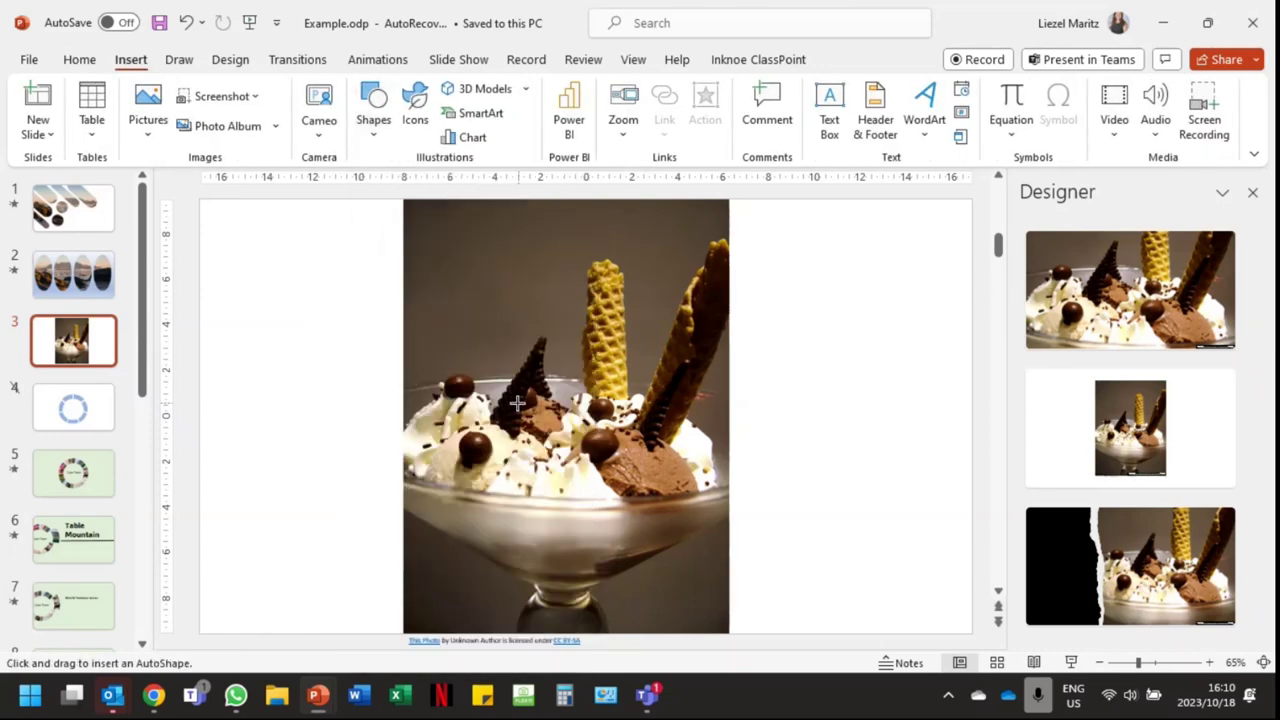
pyautogui.click(486, 298)
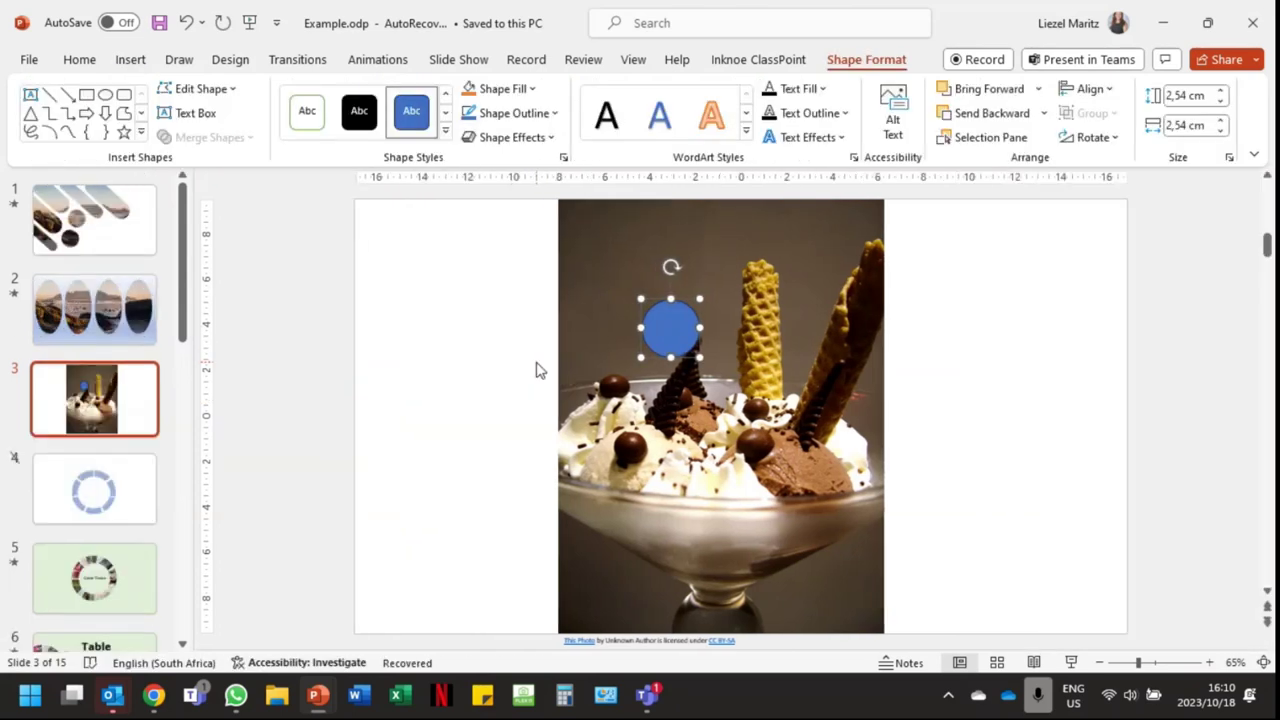
pyautogui.moveTo(697, 366); pyautogui.dragTo(788, 432)
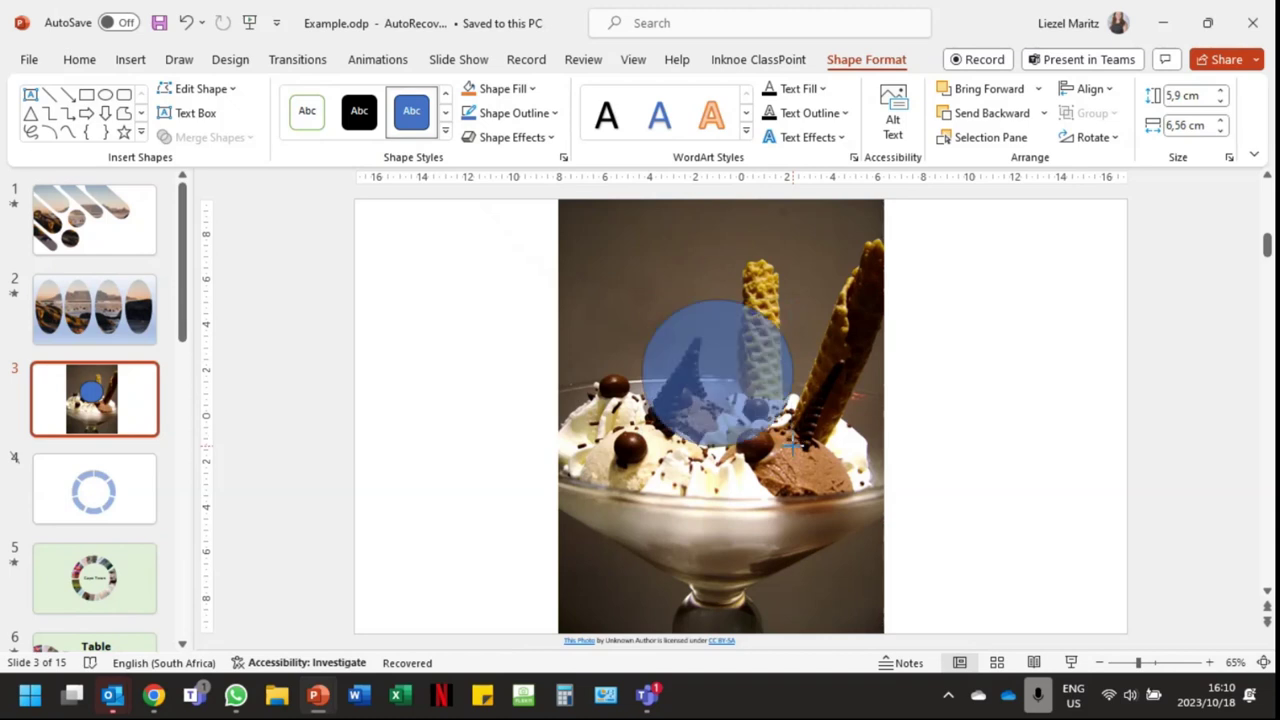
pyautogui.moveTo(790, 447); pyautogui.dragTo(792, 449)
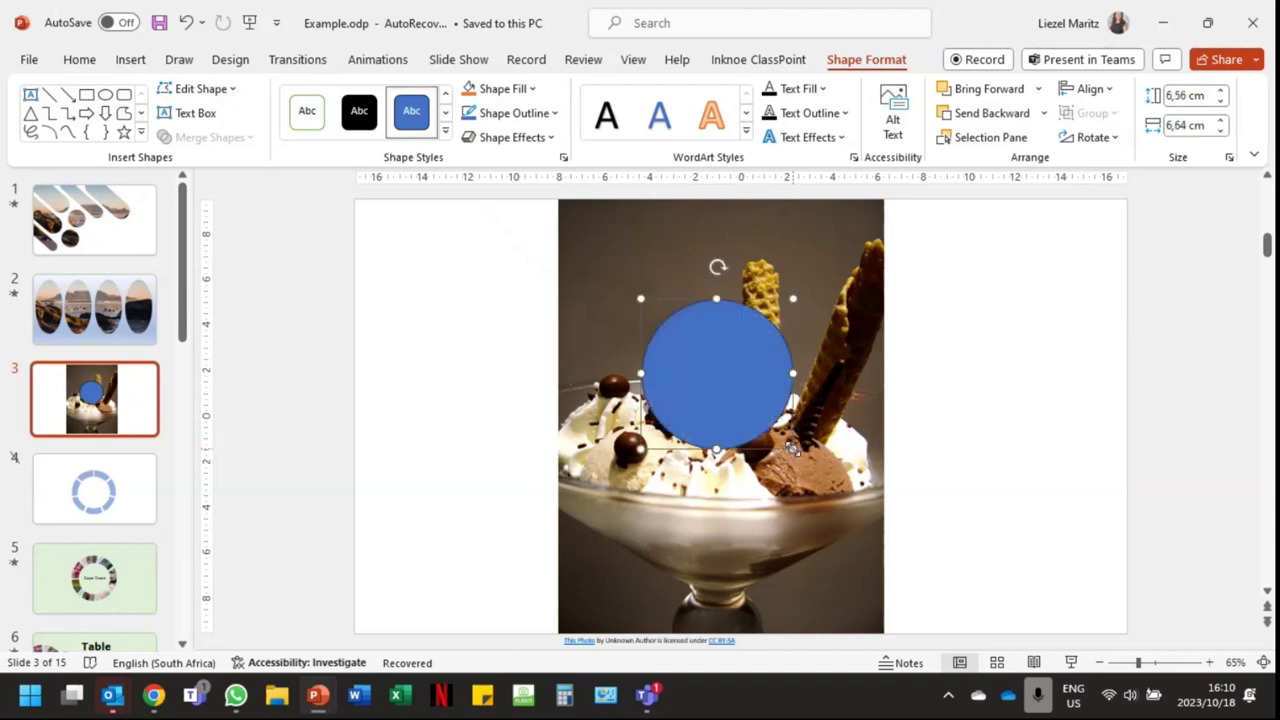
# - Copy the circle to sit beside it on the right, removing the extra copies
pyautogui.moveTo(729, 366); pyautogui.dragTo(891, 371)
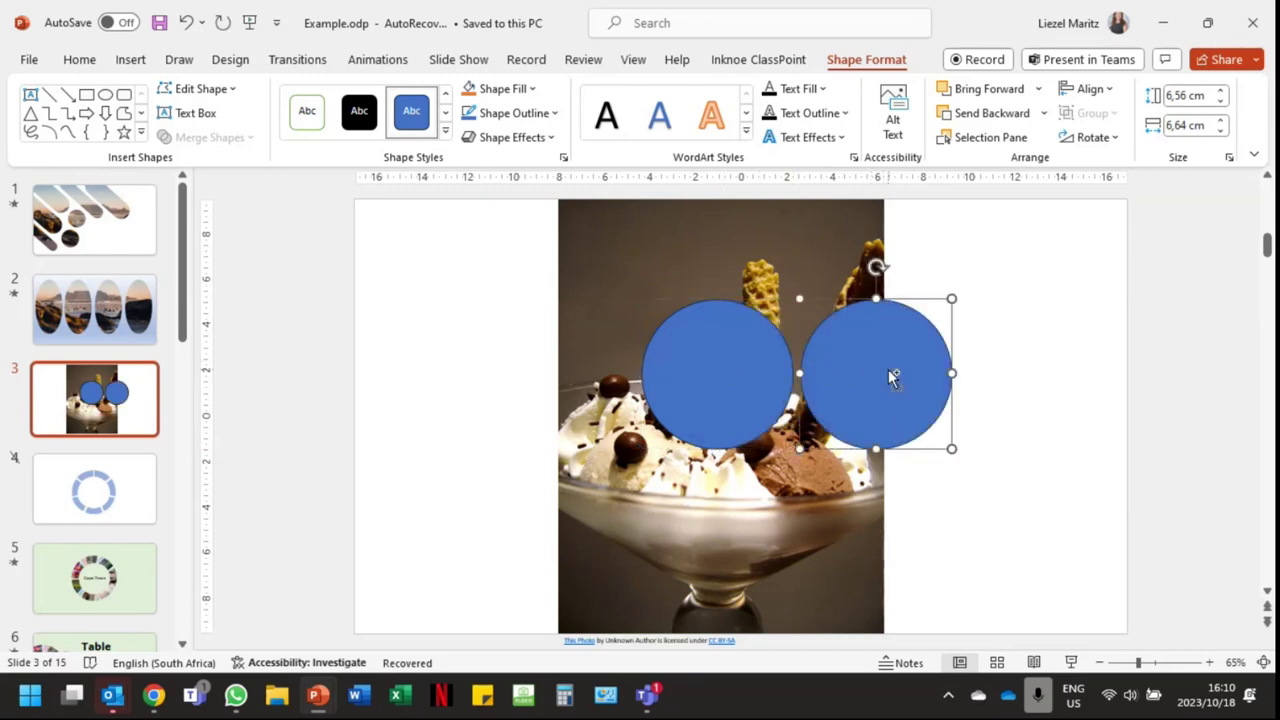
pyautogui.keyDown('shift'); pyautogui.click(748, 371); pyautogui.keyUp('shift')
pyautogui.moveTo(748, 371); pyautogui.dragTo(484, 357)
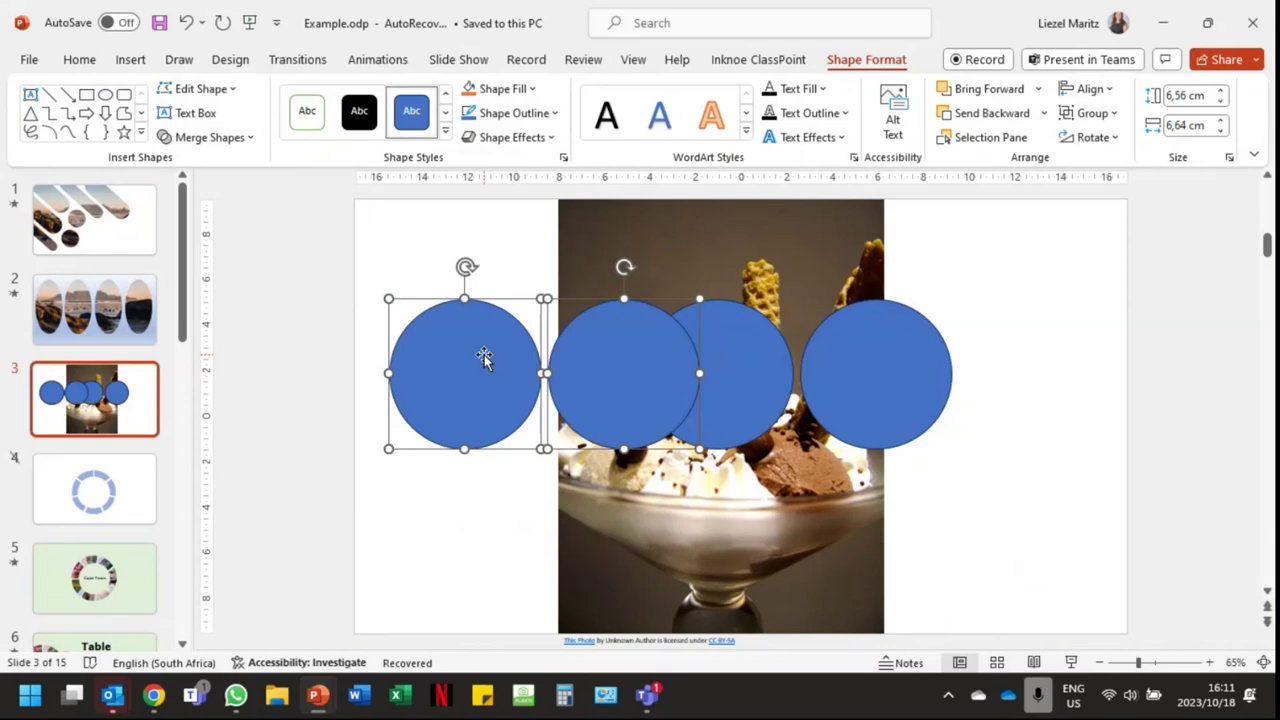
pyautogui.press('Delete')
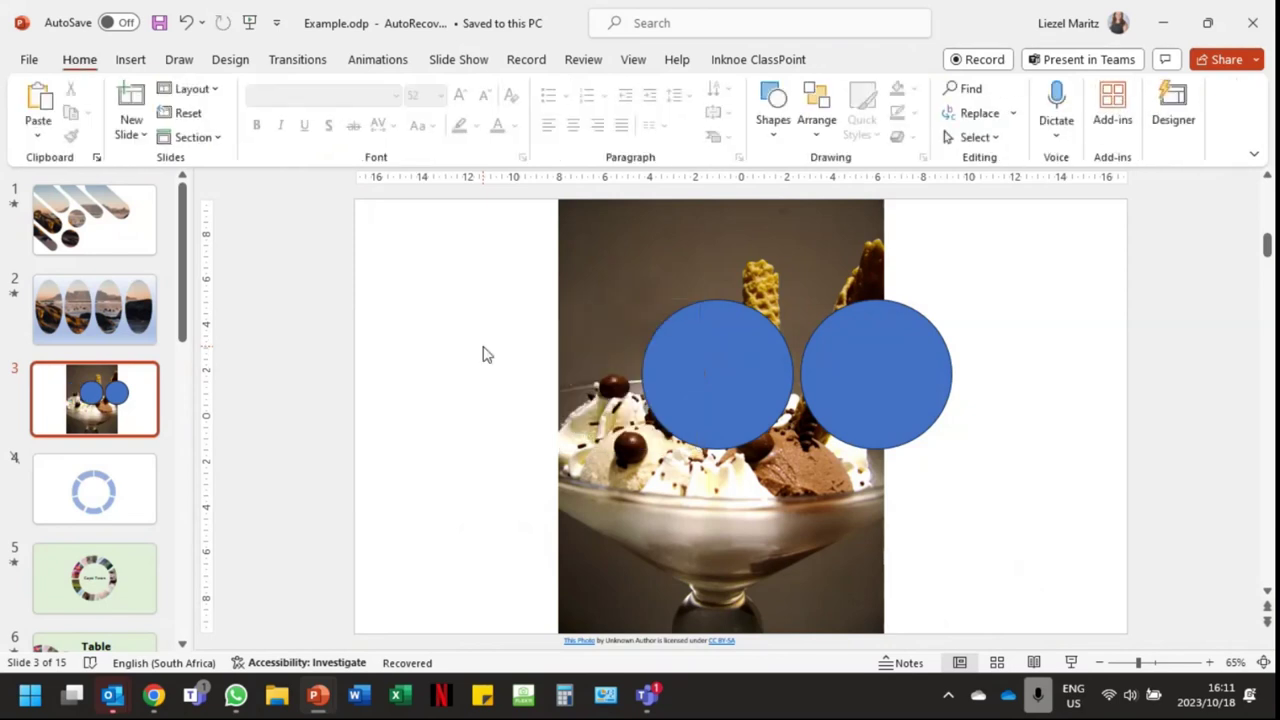
# - Move the left circle and sundae picture down together, then back into place
pyautogui.click(717, 346)
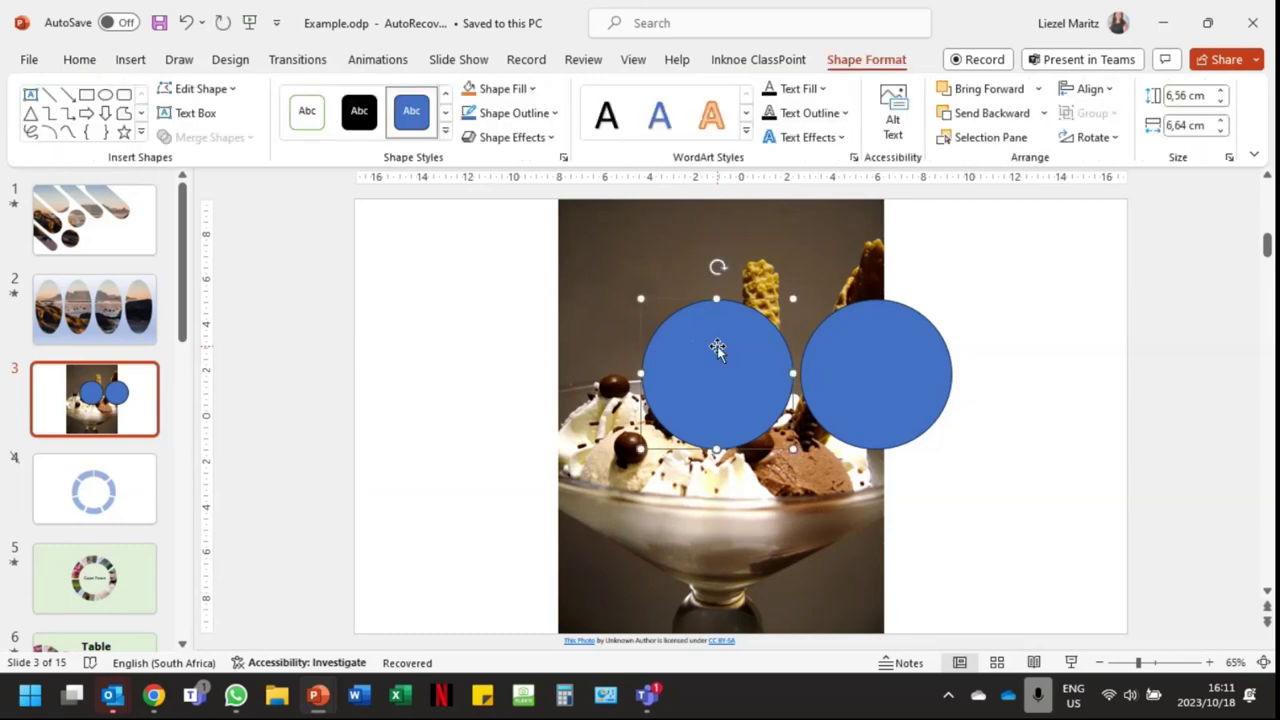
pyautogui.click(736, 462)
pyautogui.moveTo(771, 394); pyautogui.dragTo(771, 443)
pyautogui.moveTo(551, 388); pyautogui.dragTo(551, 338)
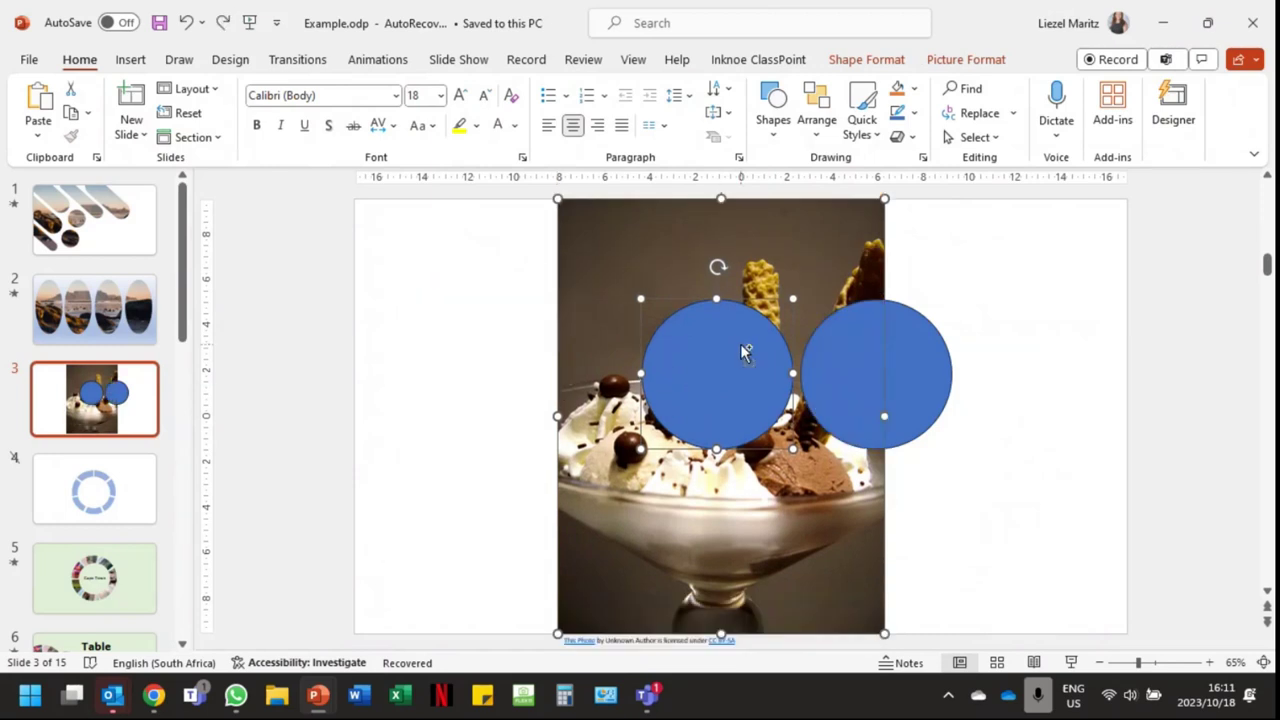
pyautogui.click(388, 332)
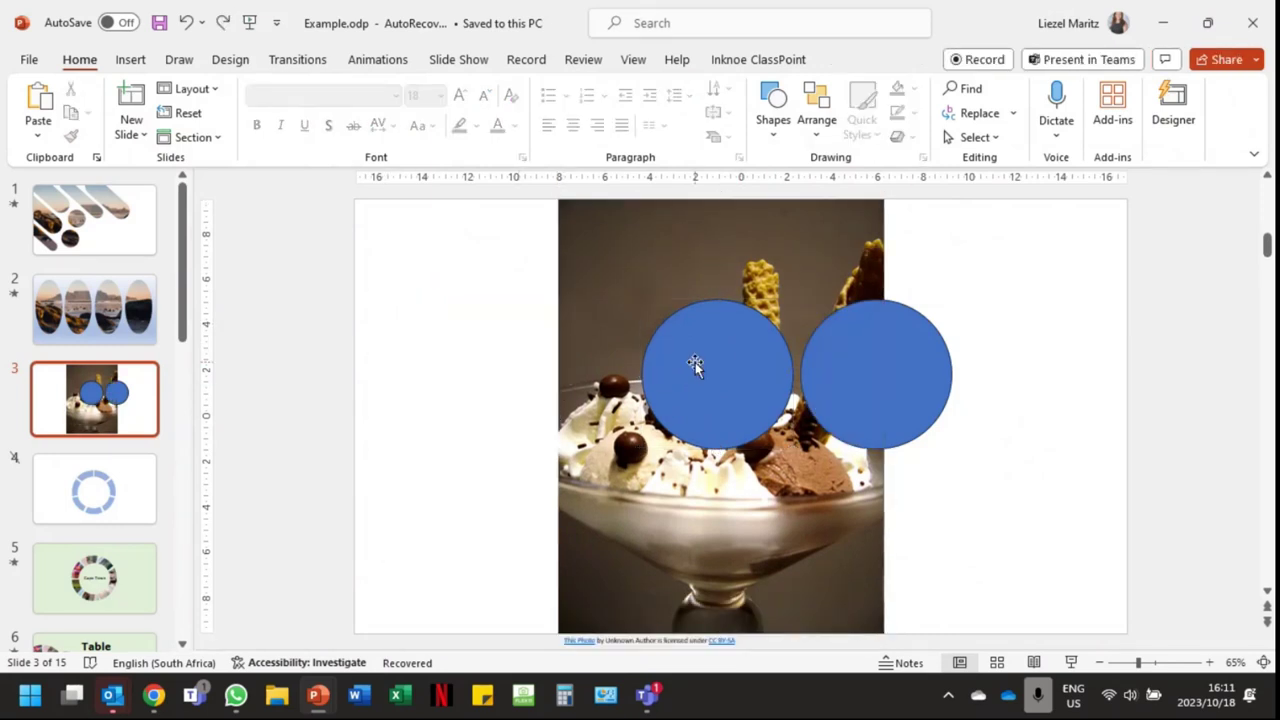
# - Duplicate the left circle and arrange the three circles overlapping, one on top and two below
pyautogui.click(697, 366)
pyautogui.moveTo(699, 369); pyautogui.dragTo(842, 466)
pyautogui.moveTo(820, 349); pyautogui.dragTo(749, 289)
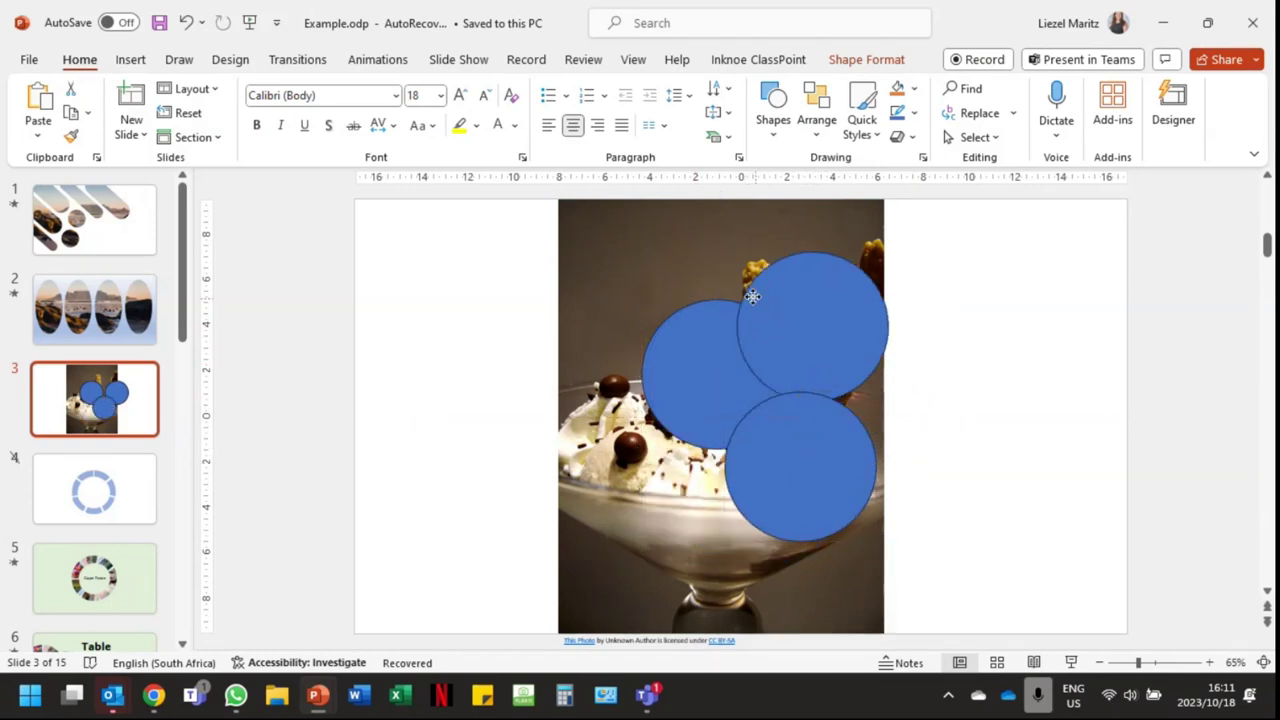
pyautogui.moveTo(851, 426); pyautogui.dragTo(887, 413)
pyautogui.moveTo(710, 395); pyautogui.dragTo(890, 436)
pyautogui.moveTo(766, 434); pyautogui.dragTo(786, 440)
pyautogui.moveTo(802, 330); pyautogui.dragTo(809, 320)
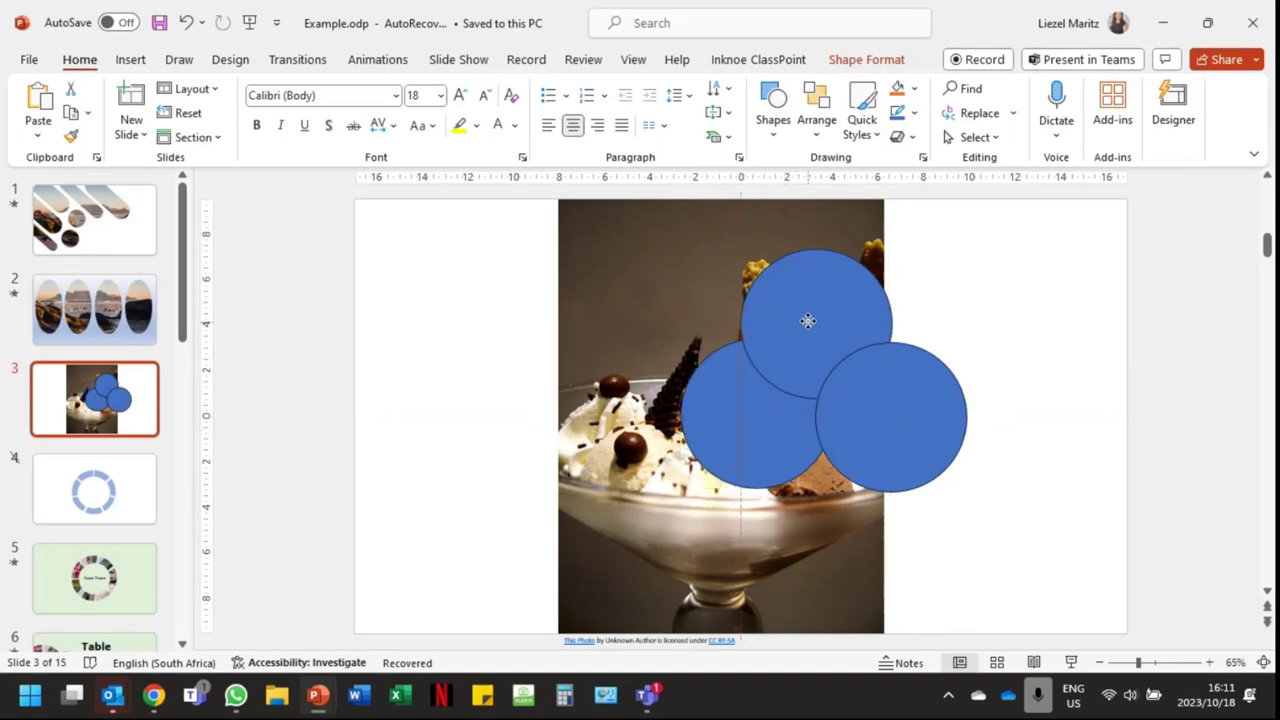
pyautogui.click(128, 61)
pyautogui.click(386, 138)
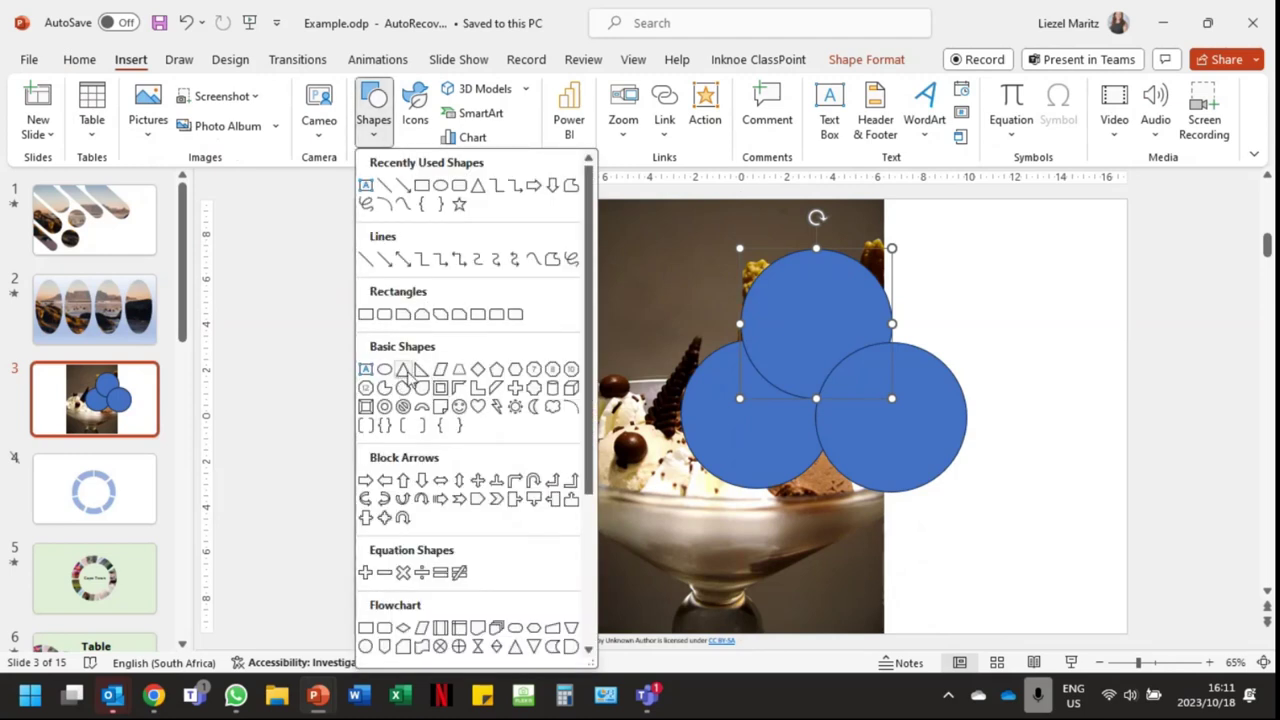
# - Draw an isosceles triangle below the circles, enlarge it, and rotate it to point downward
pyautogui.click(403, 370)
pyautogui.moveTo(829, 506); pyautogui.dragTo(903, 563)
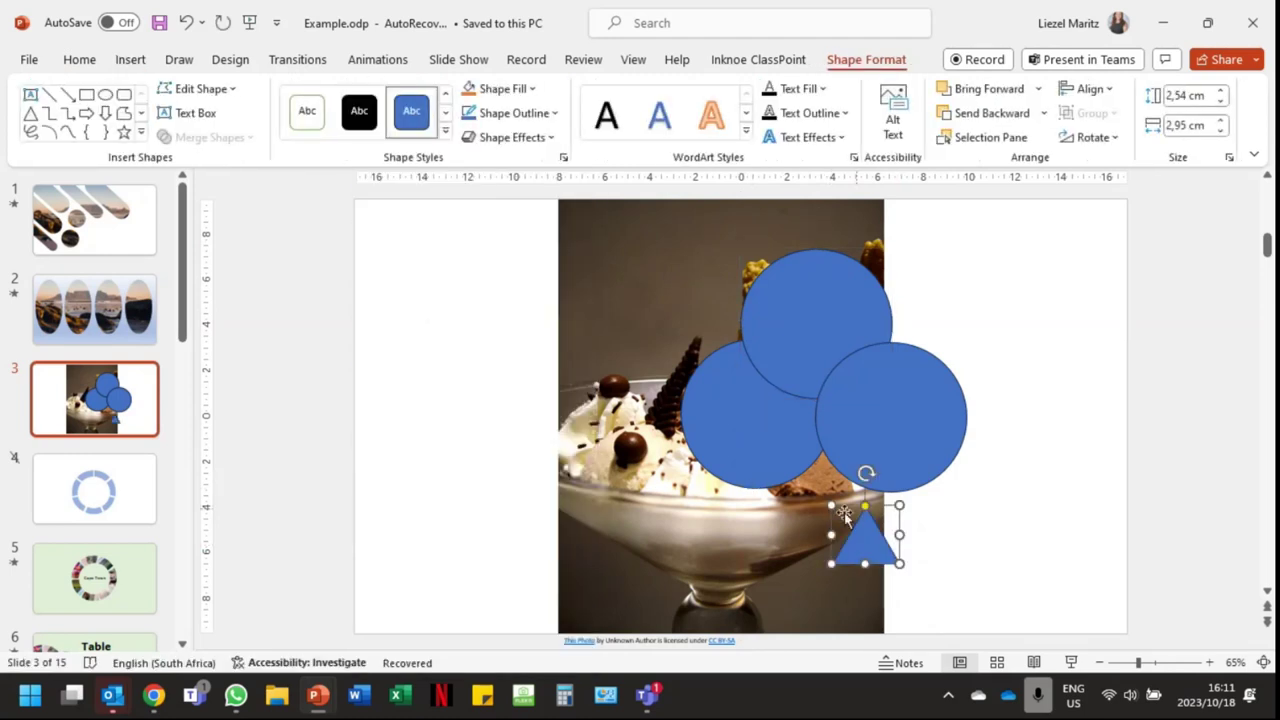
pyautogui.moveTo(831, 505); pyautogui.dragTo(751, 402)
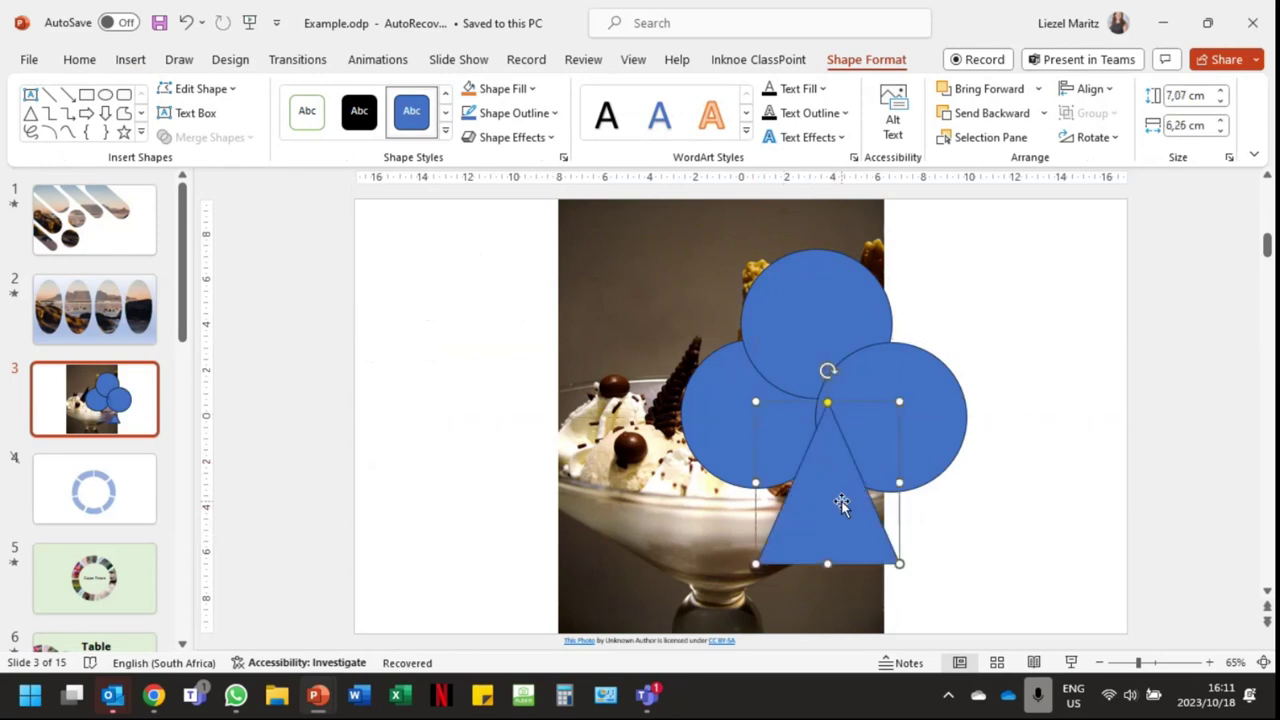
pyautogui.moveTo(840, 503); pyautogui.dragTo(831, 529)
pyautogui.moveTo(820, 395); pyautogui.dragTo(830, 632)
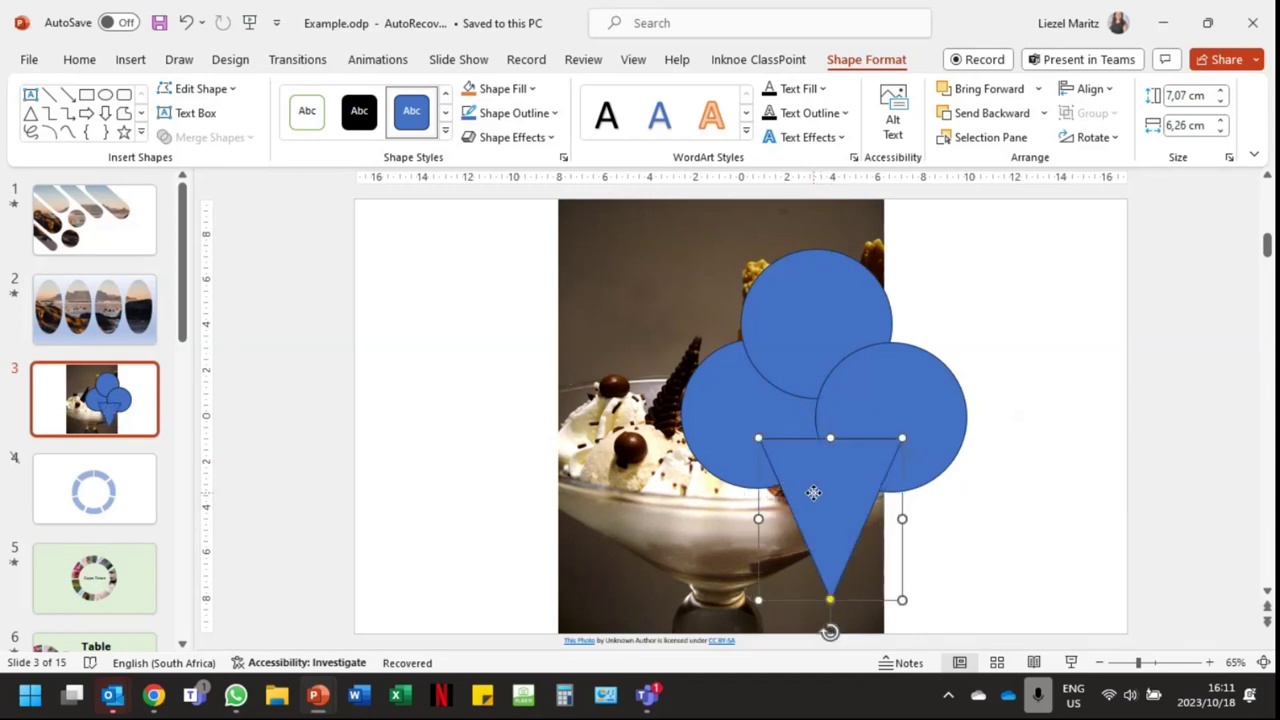
pyautogui.moveTo(811, 491)
pyautogui.mouseDown()
pyautogui.moveTo(808, 517)
pyautogui.moveTo(808, 505)
pyautogui.mouseUp()
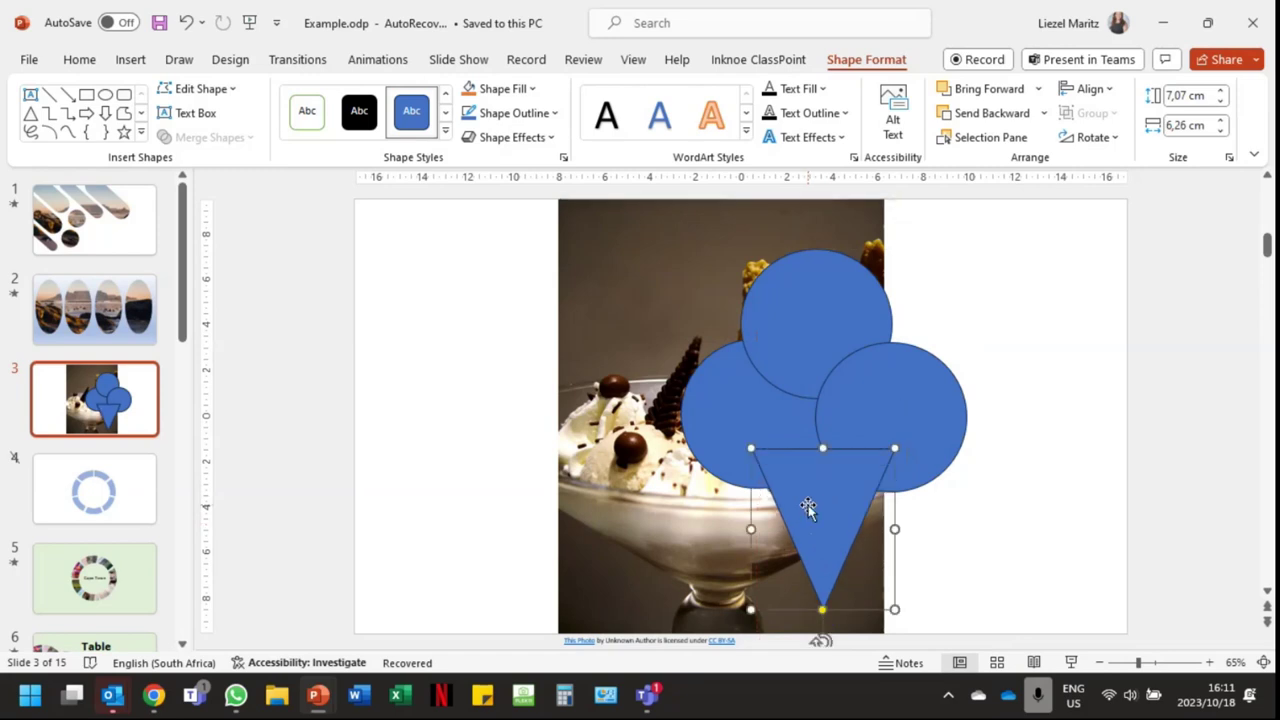
# - Tighten the right and left circles, snug the triangle against them, and adjust its tip
pyautogui.moveTo(903, 371); pyautogui.dragTo(894, 349)
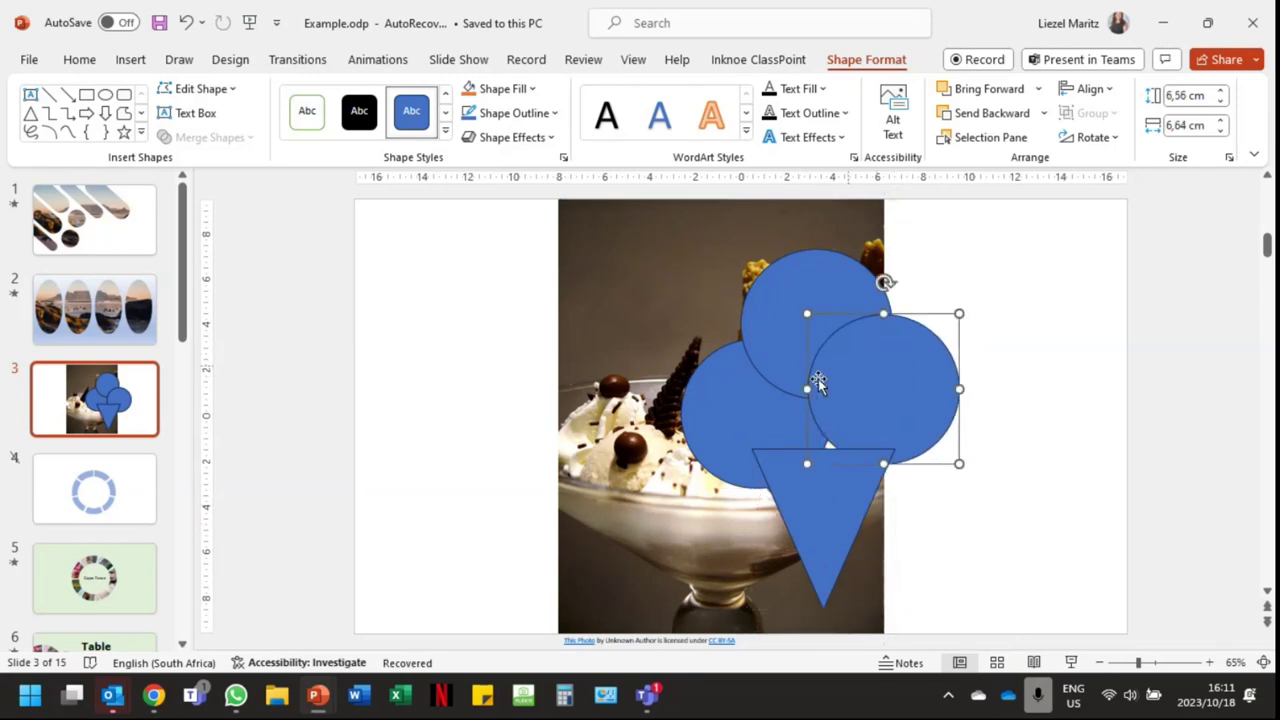
pyautogui.moveTo(712, 405); pyautogui.dragTo(730, 400)
pyautogui.click(847, 496)
pyautogui.moveTo(847, 496); pyautogui.dragTo(851, 489)
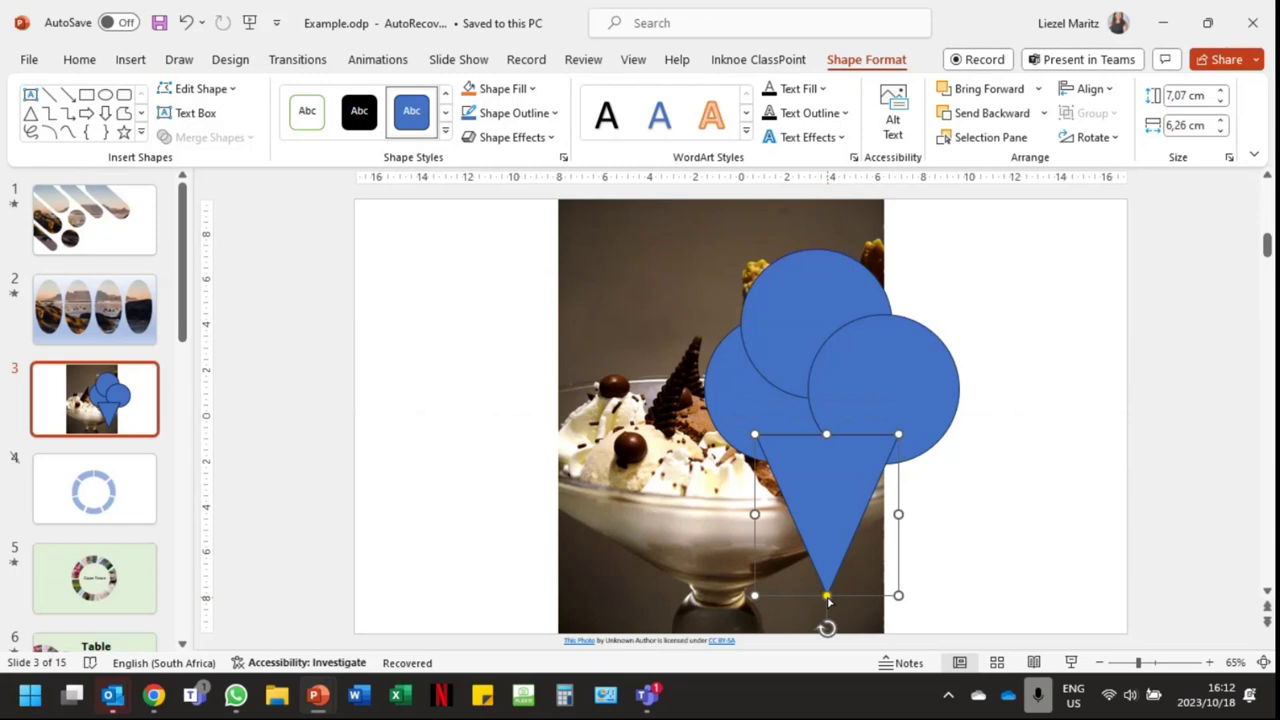
pyautogui.moveTo(828, 600); pyautogui.dragTo(828, 562)
# - Return to the ice-cream slide, nudge the top circle right into alignment, and try selecting the shapes
pyautogui.scroll(3, 657, 631)
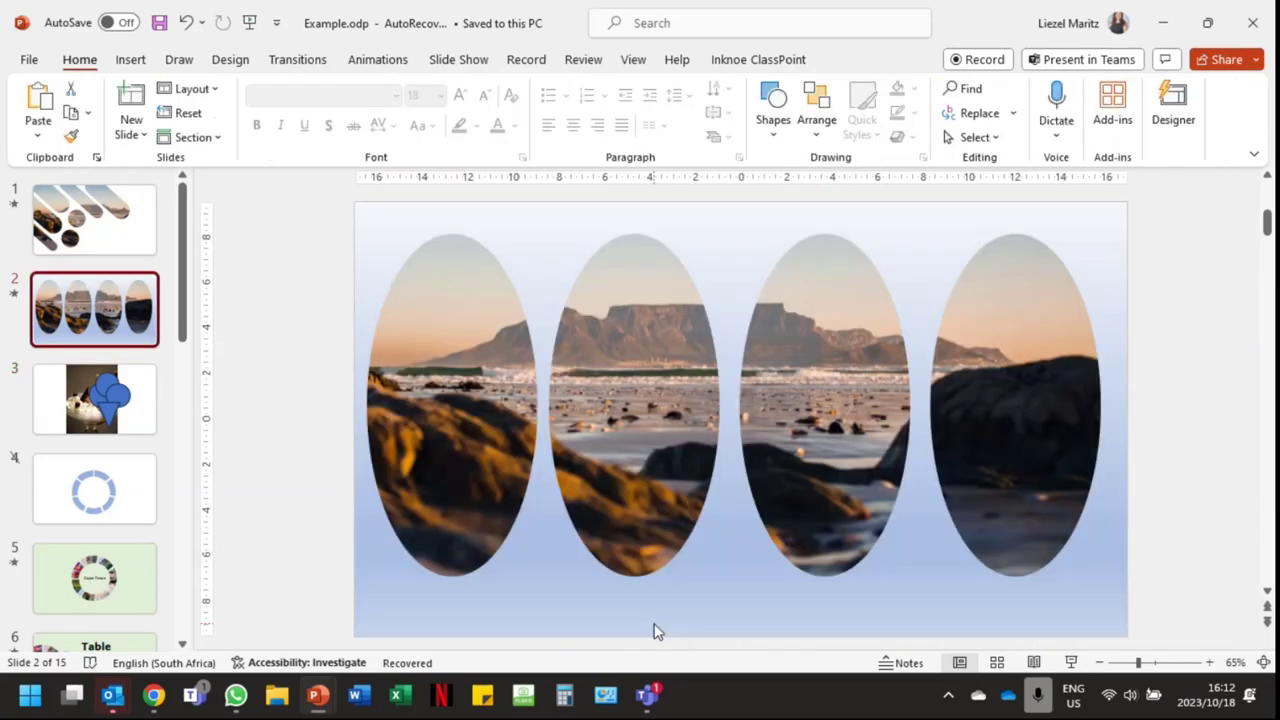
pyautogui.click(150, 420)
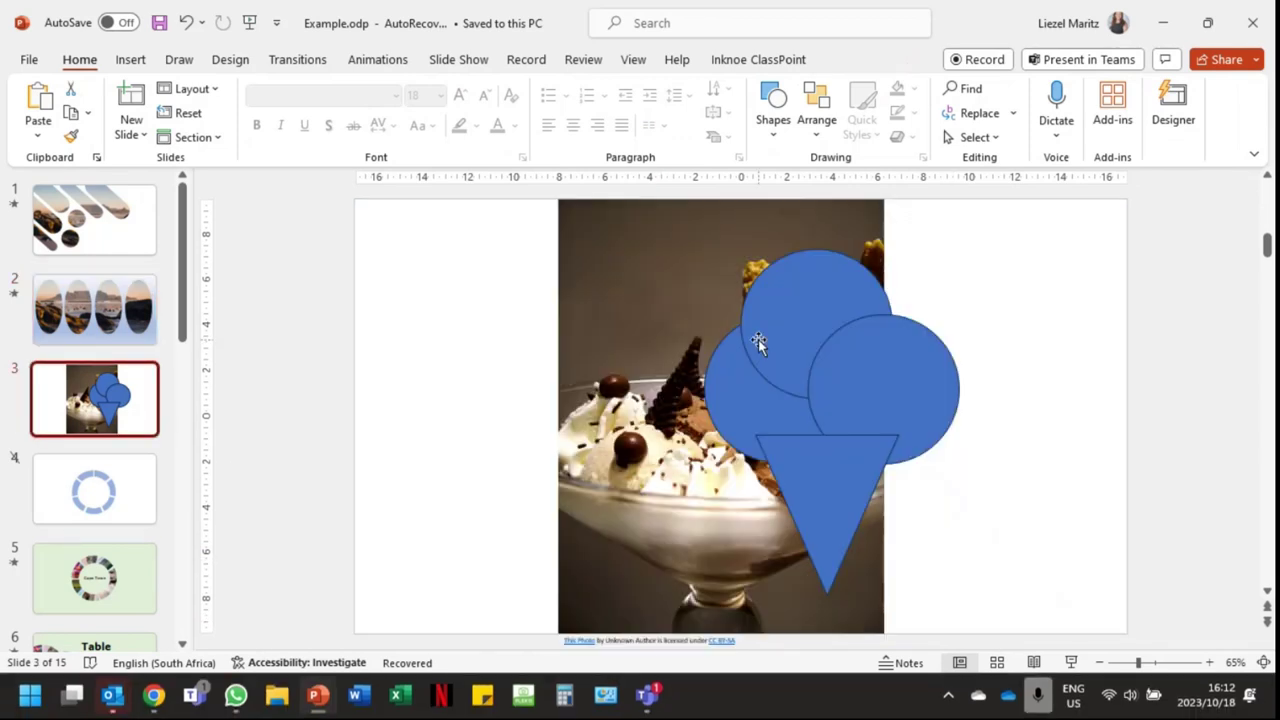
pyautogui.moveTo(801, 291); pyautogui.dragTo(814, 291)
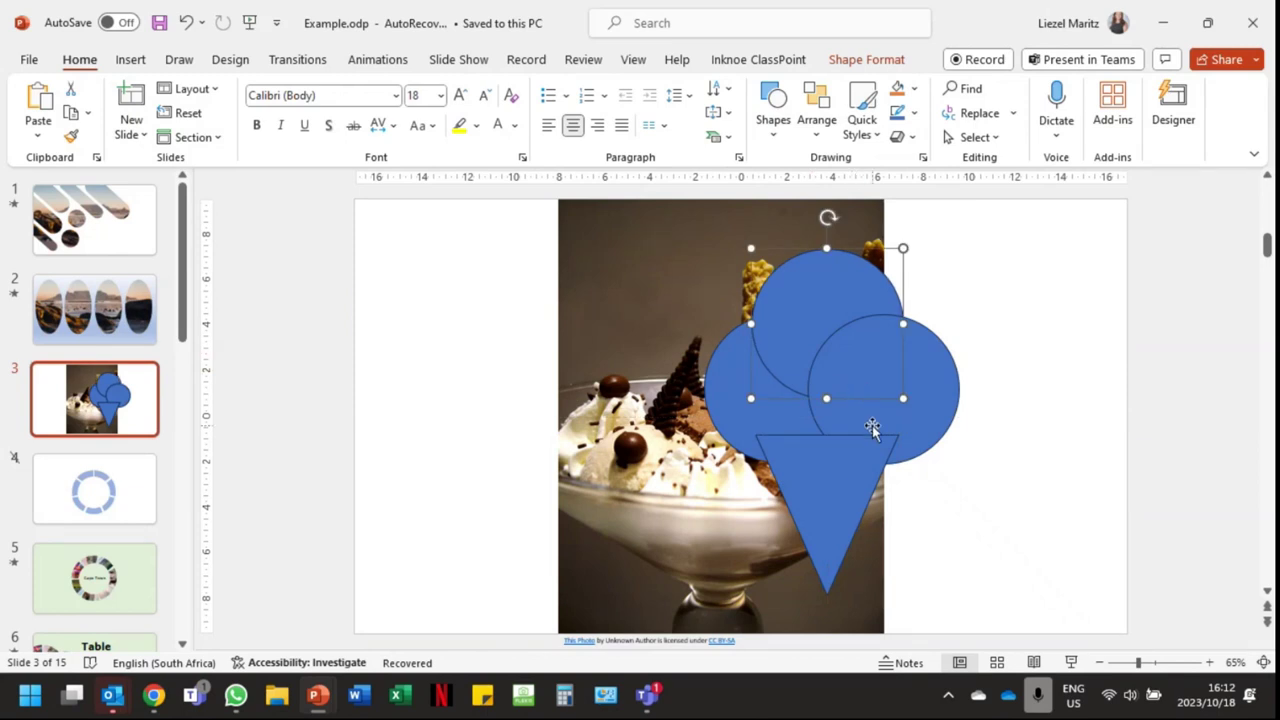
pyautogui.keyDown('shift'); pyautogui.click(872, 425); pyautogui.keyUp('shift')
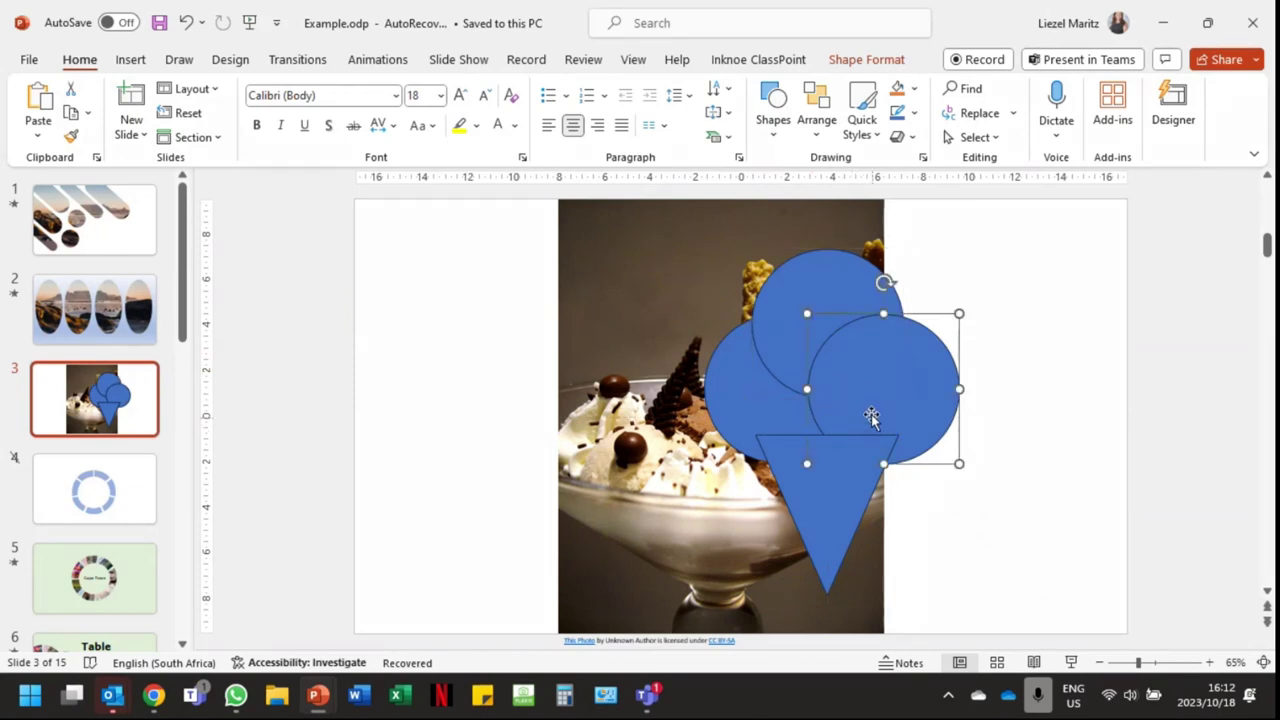
pyautogui.keyDown('shift'); pyautogui.click(744, 403); pyautogui.keyUp('shift')
pyautogui.keyDown('shift'); pyautogui.click(845, 502); pyautogui.keyUp('shift')
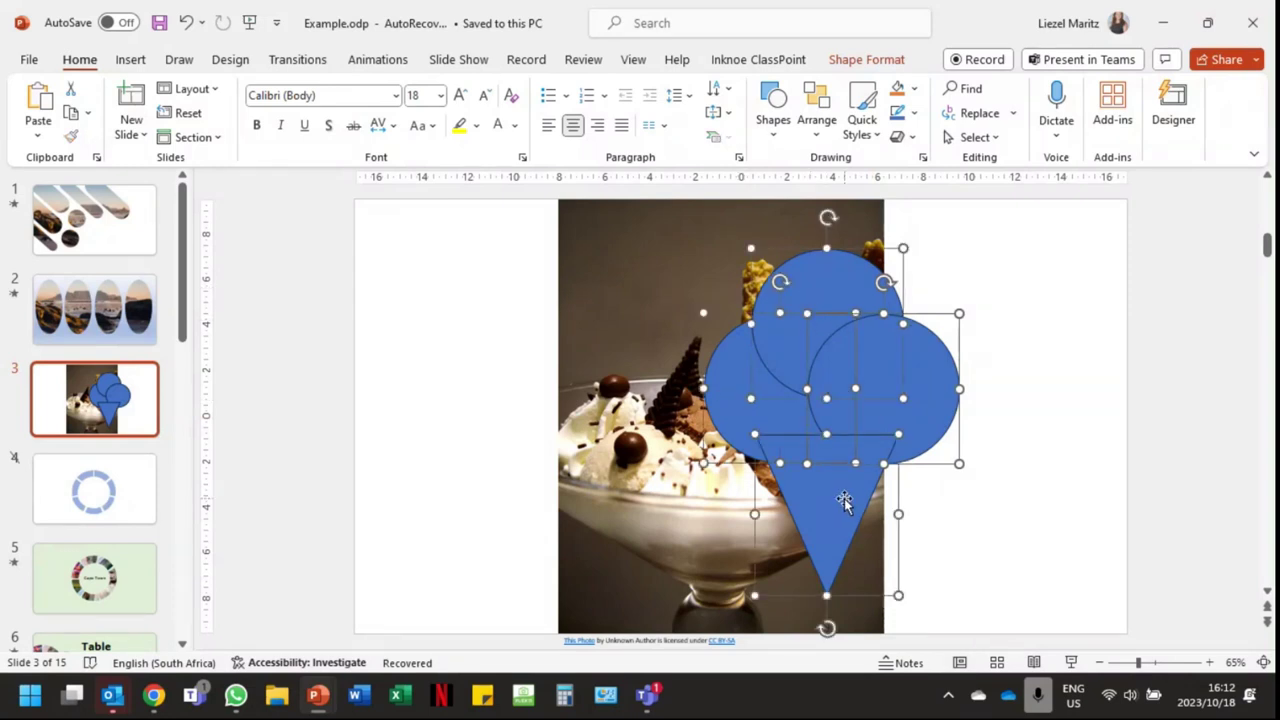
pyautogui.press('Escape')
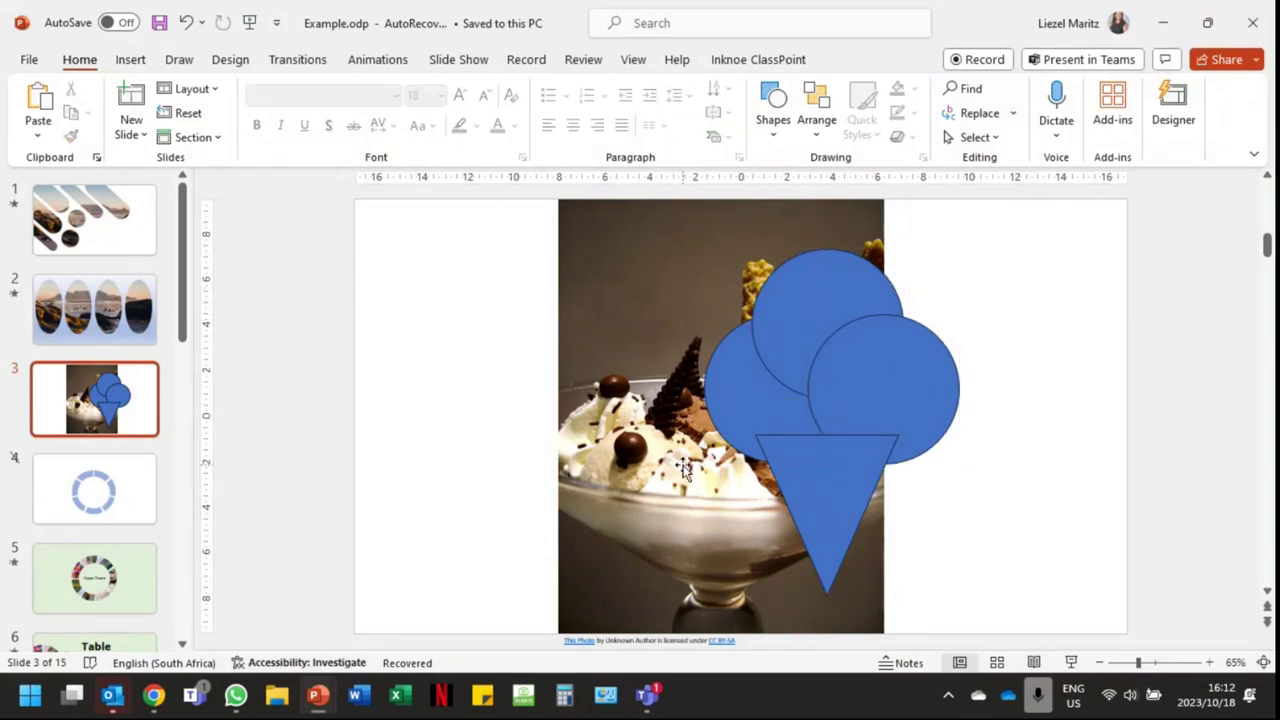
# - Select the triangle cone and all three circles and open the Merge Shapes options
pyautogui.click(819, 466)
pyautogui.keyDown('shift'); pyautogui.click(866, 380); pyautogui.keyUp('shift')
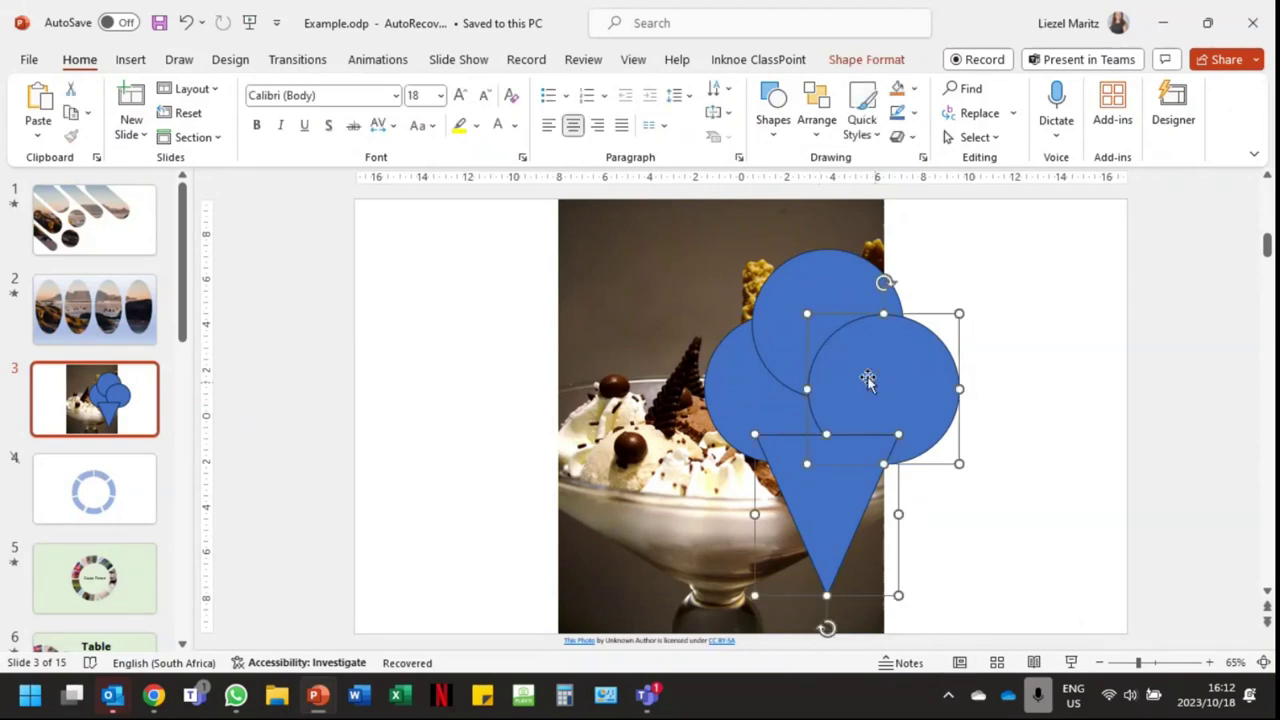
pyautogui.keyDown('shift'); pyautogui.click(811, 285); pyautogui.keyUp('shift')
pyautogui.keyDown('shift'); pyautogui.click(744, 398); pyautogui.keyUp('shift')
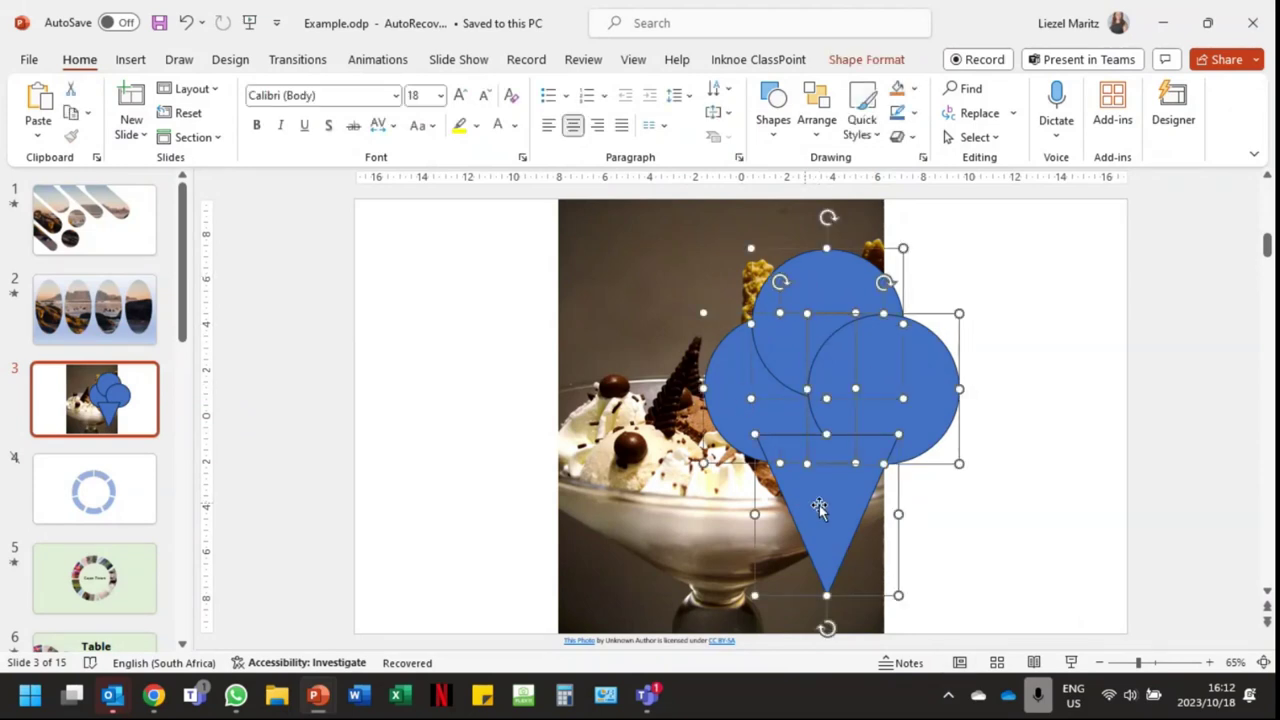
pyautogui.click(878, 62)
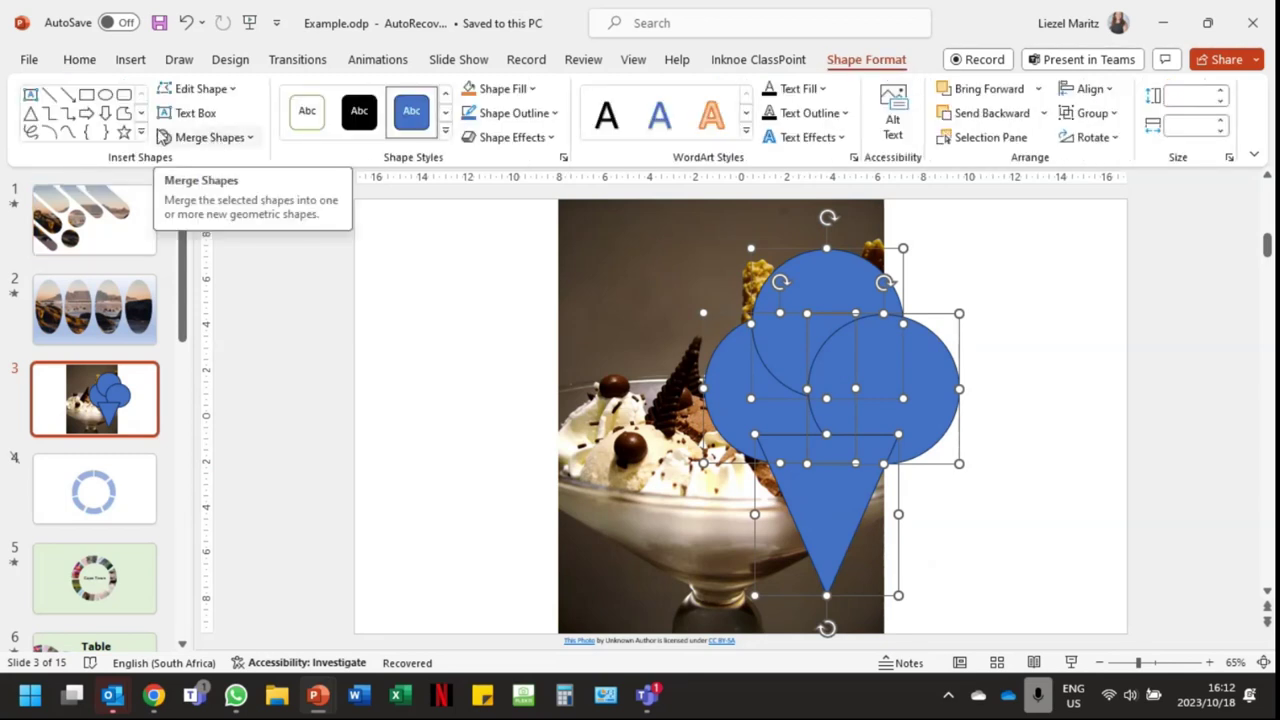
pyautogui.click(210, 143)
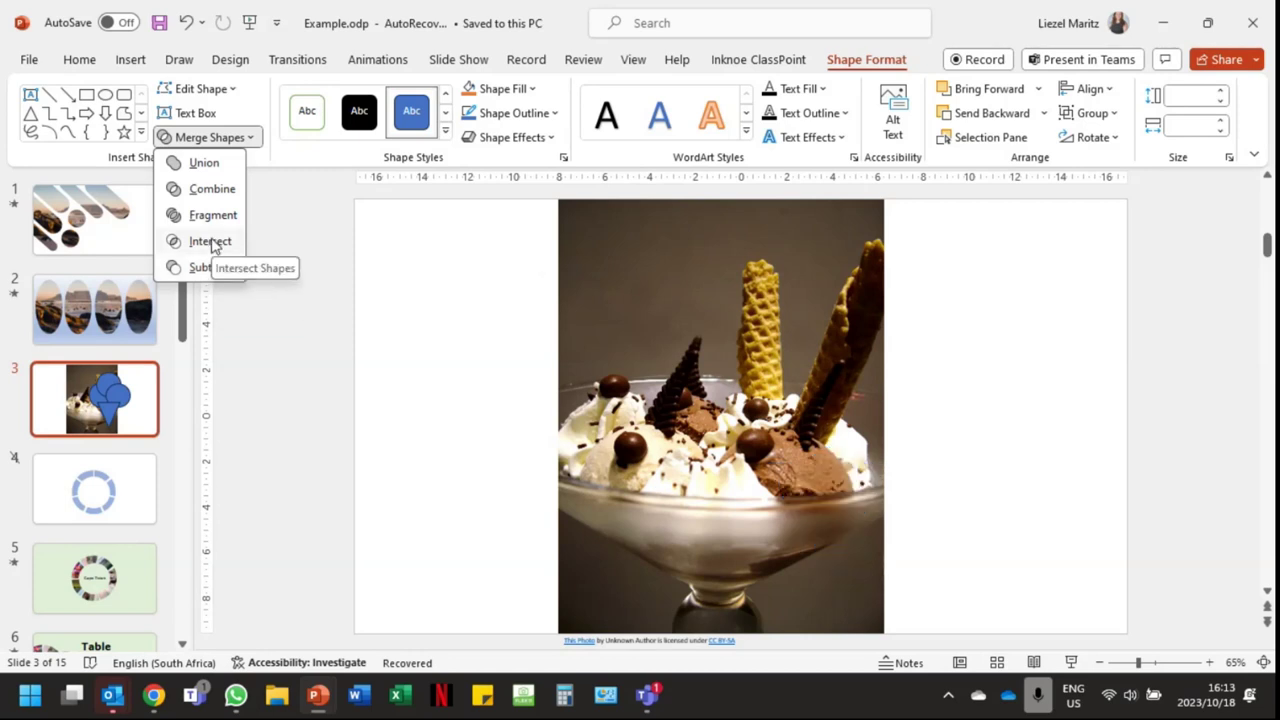
# - Union the four shapes, move the result onto the sundae photo, and enlarge it to 17.77 × 13.5 cm
pyautogui.click(207, 176)
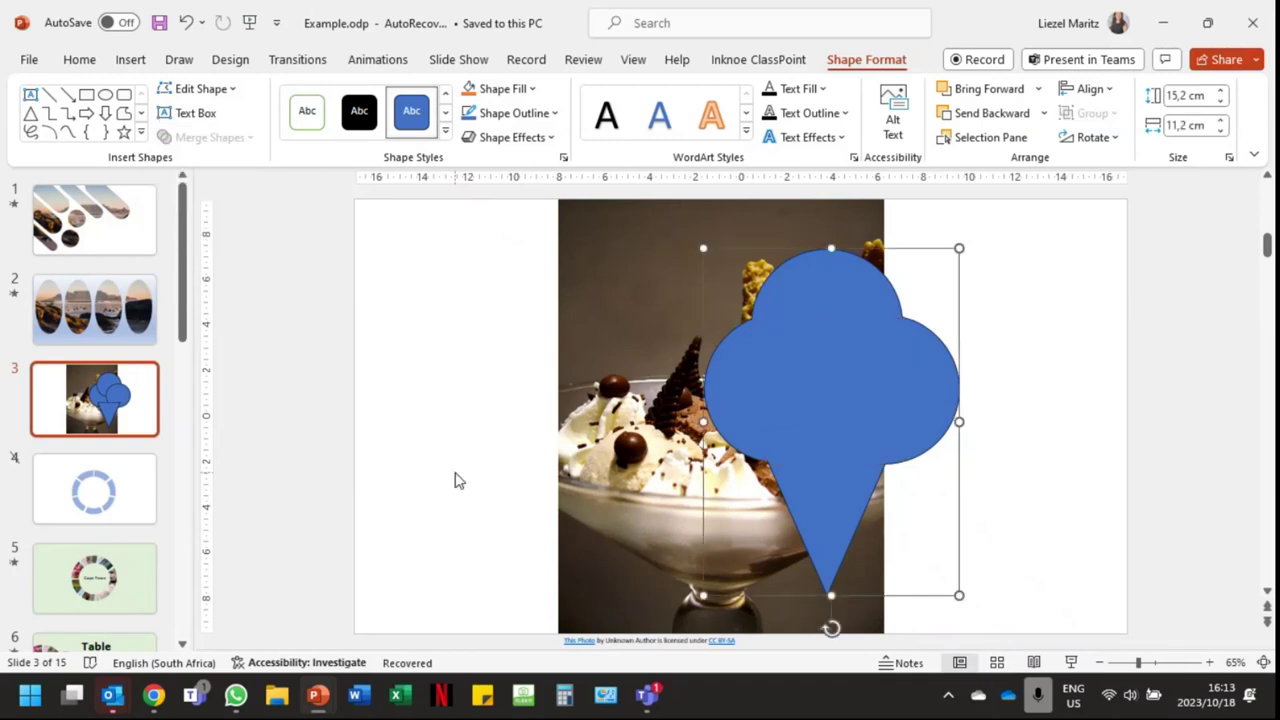
pyautogui.moveTo(806, 403); pyautogui.dragTo(704, 395)
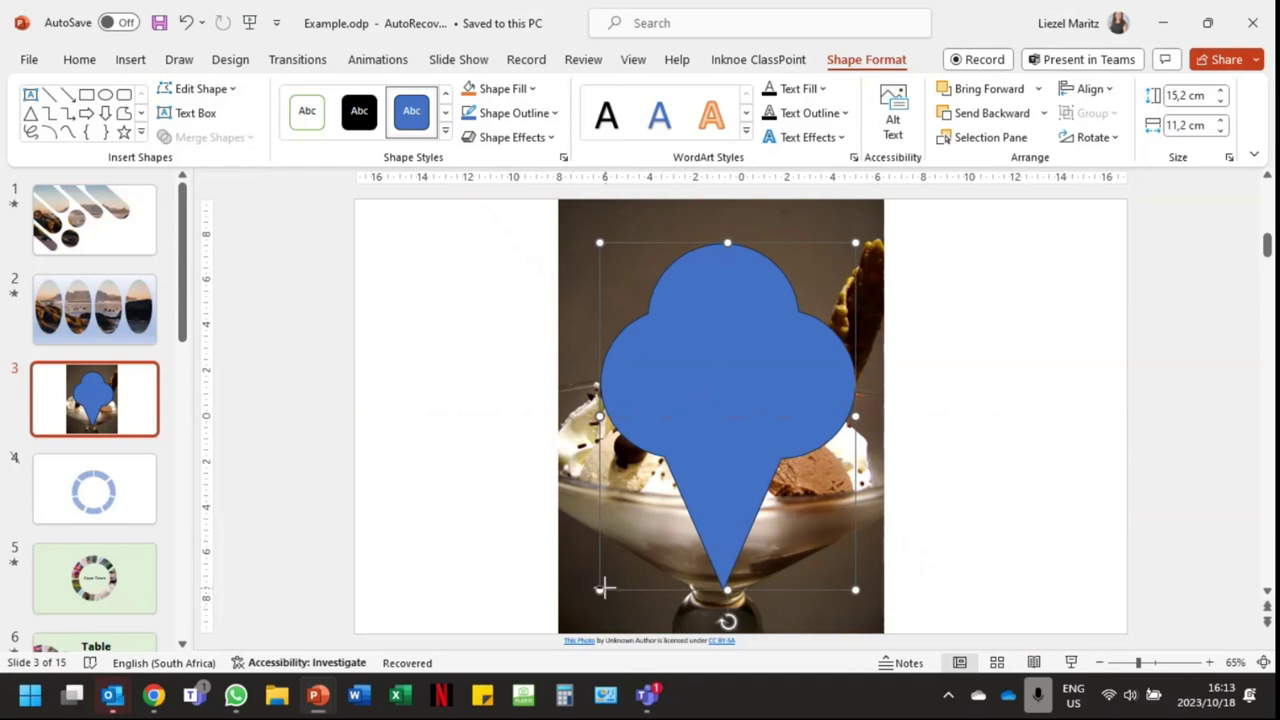
pyautogui.moveTo(606, 586); pyautogui.dragTo(546, 640)
pyautogui.moveTo(680, 451); pyautogui.dragTo(706, 421)
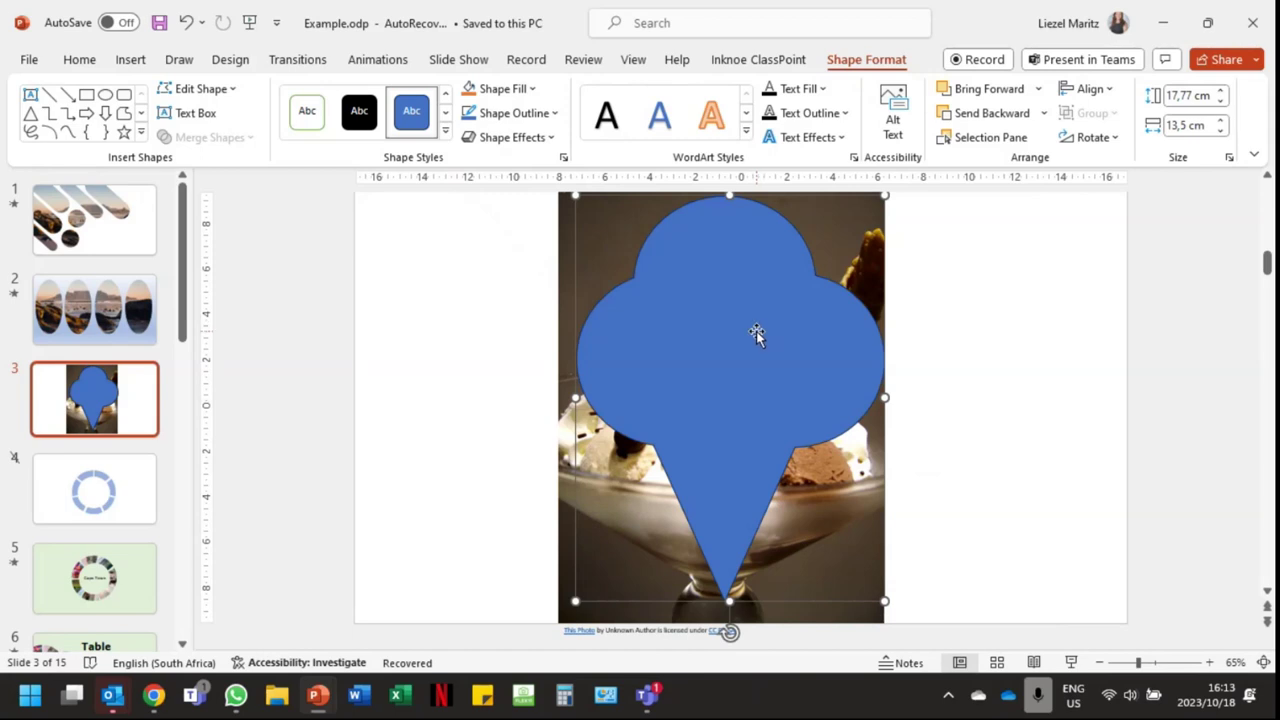
pyautogui.click(420, 417)
# - Intersect the sundae photo with the blue ice-cream shape via Merge Shapes
pyautogui.click(566, 425)
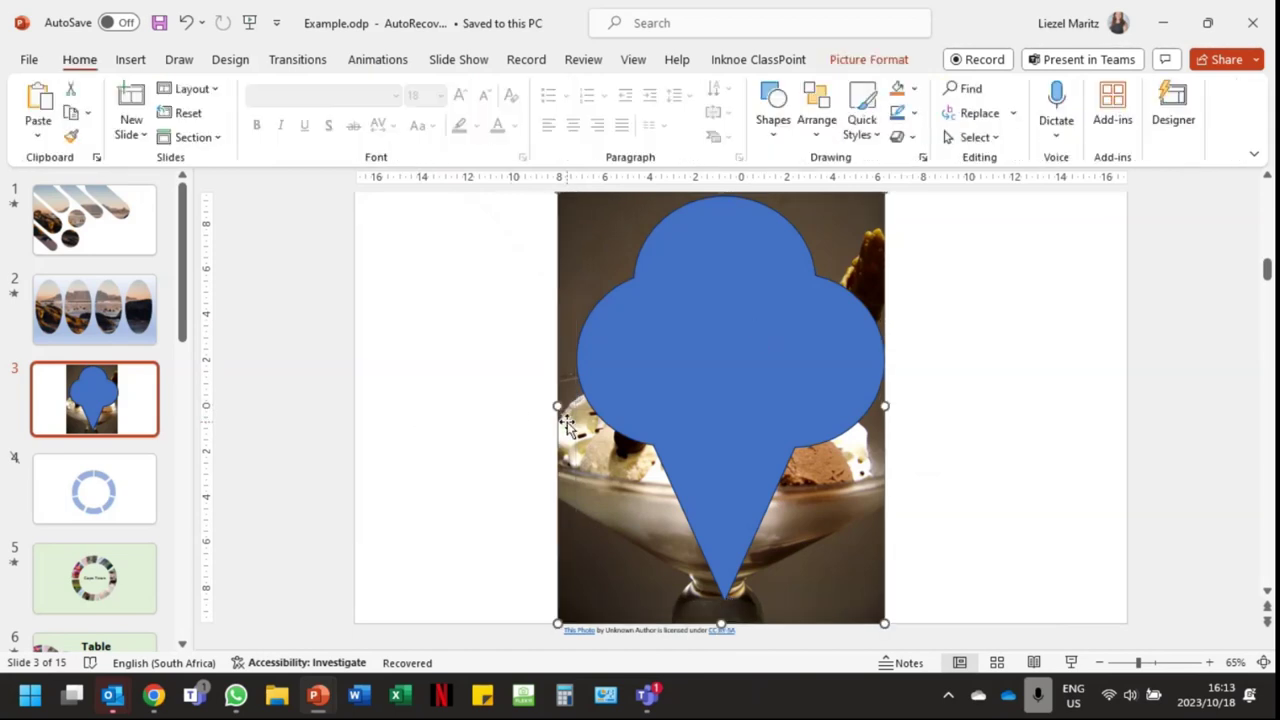
pyautogui.keyDown('shift'); pyautogui.click(665, 388); pyautogui.keyUp('shift')
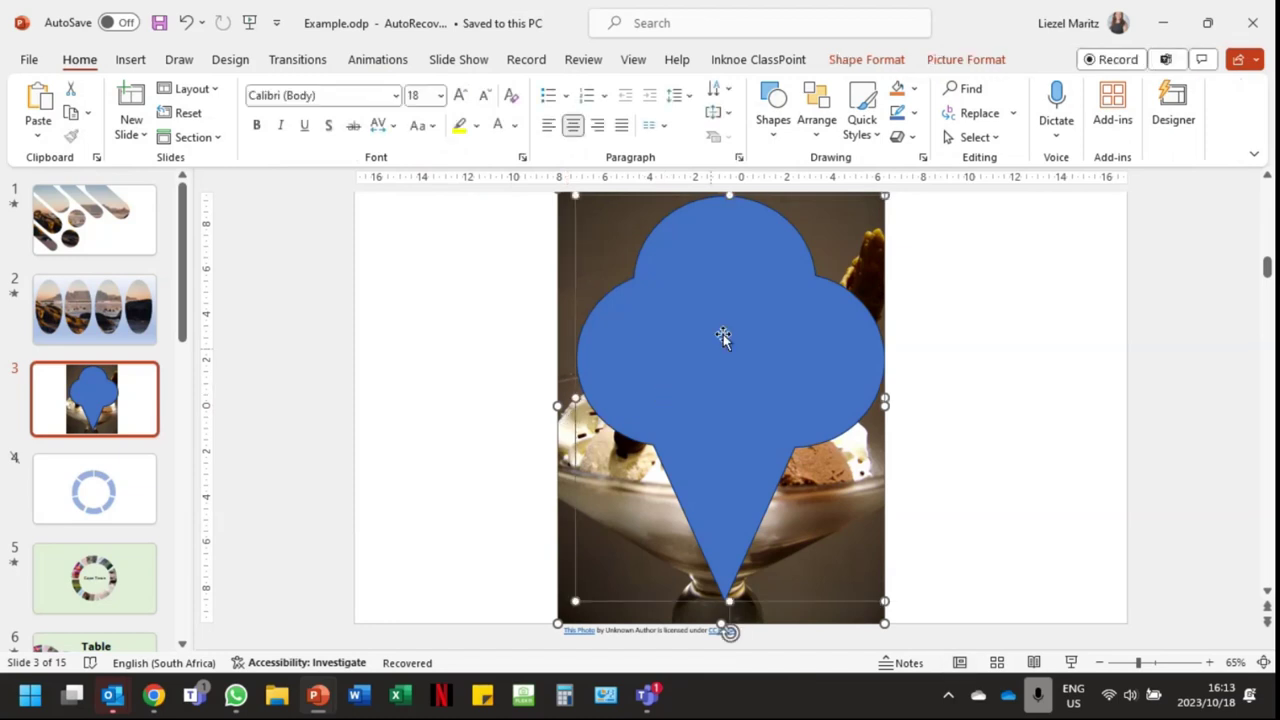
pyautogui.click(866, 59)
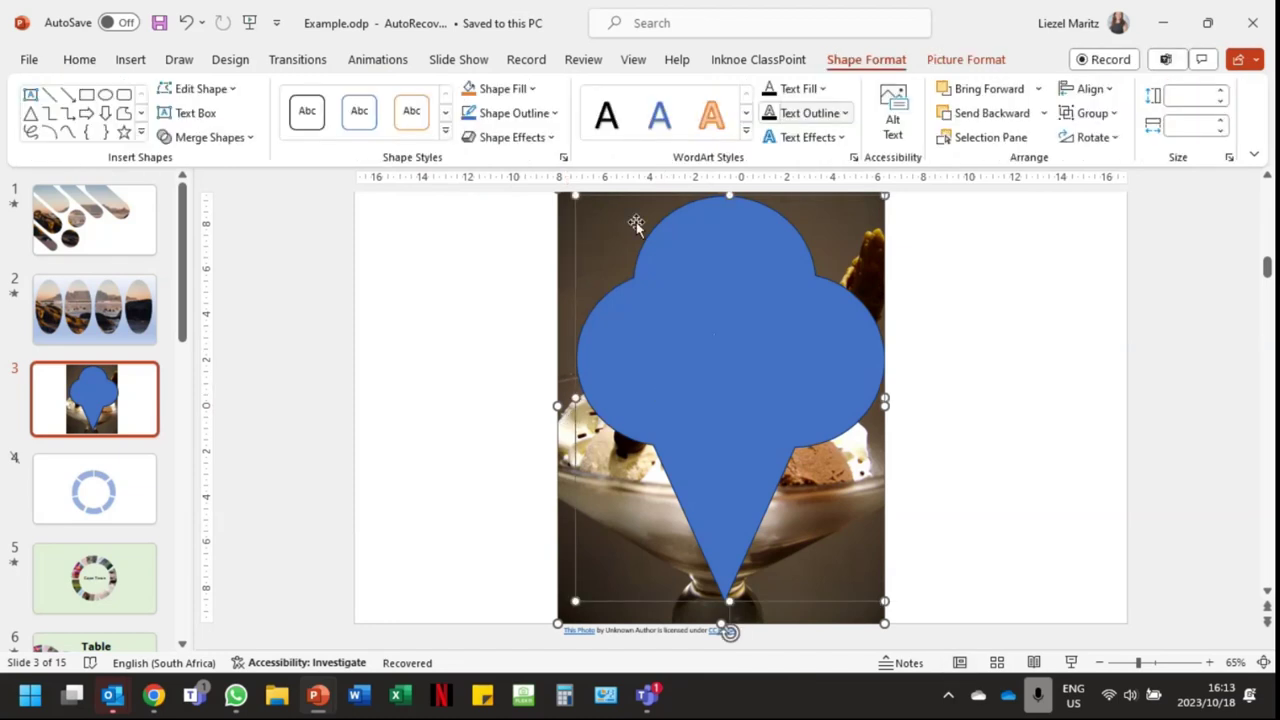
pyautogui.click(230, 140)
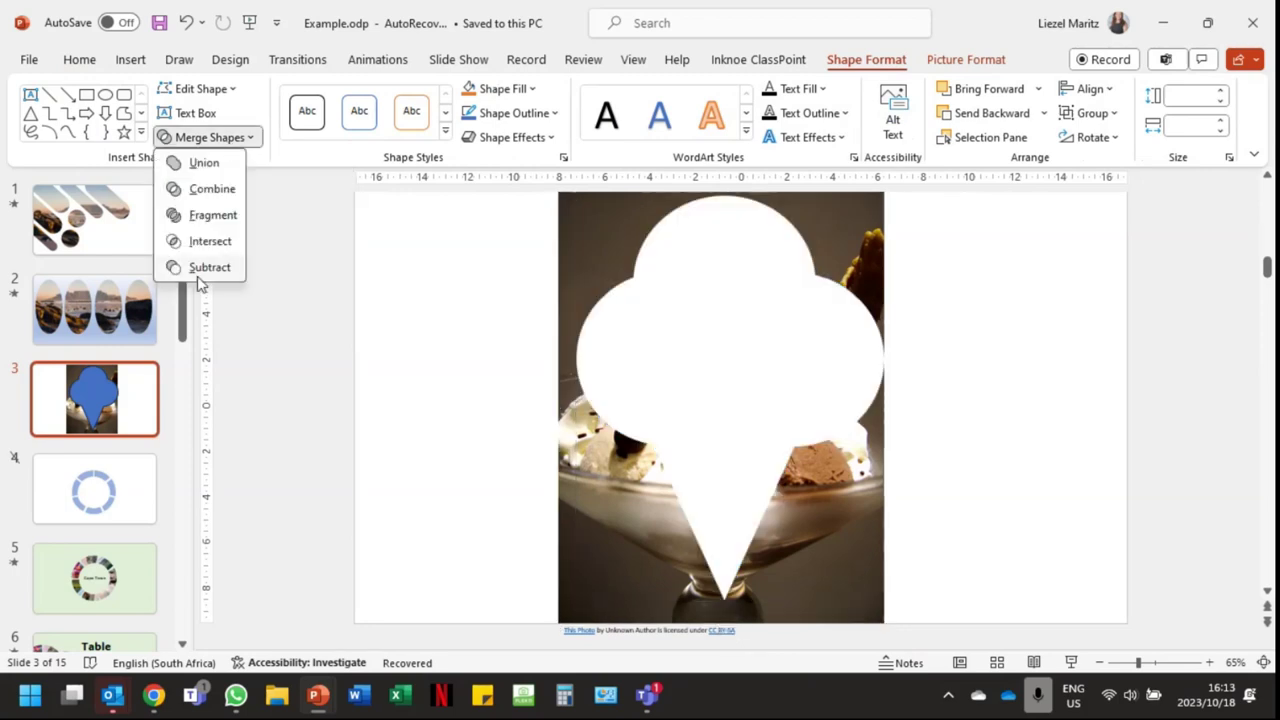
pyautogui.click(215, 241)
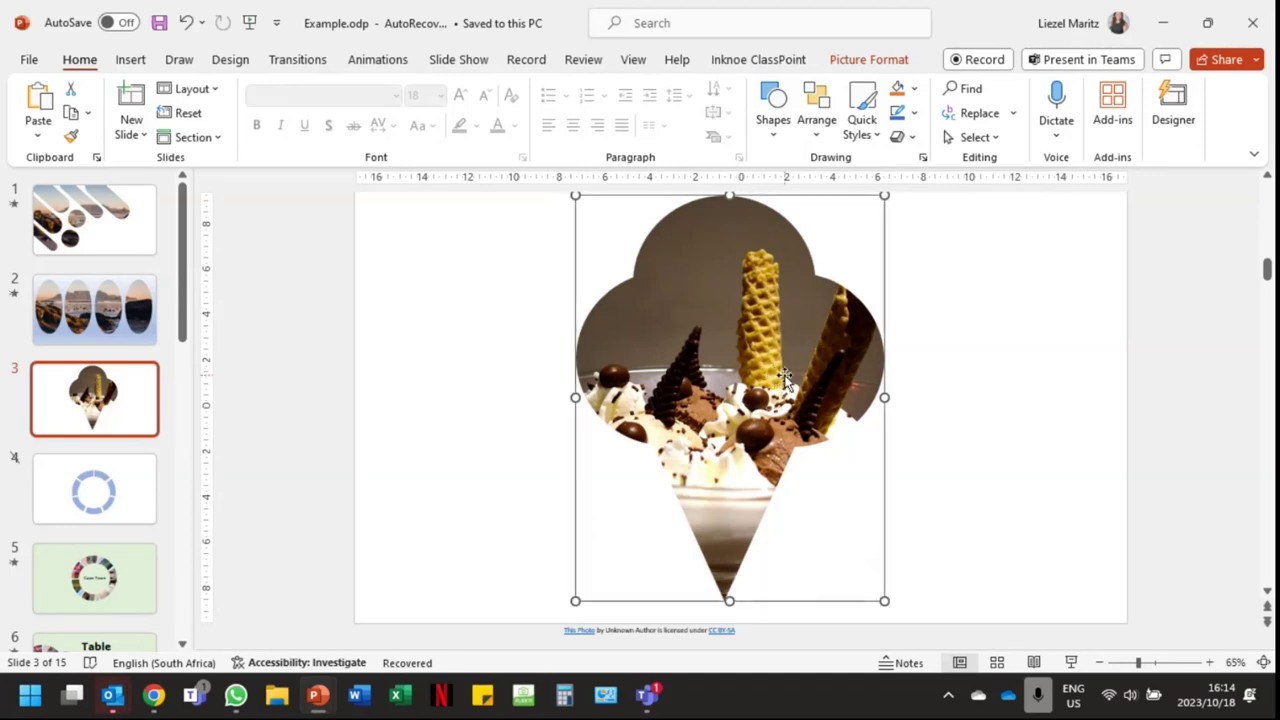
# - Crop-shift the sundae photo up and right inside the cone shape, then start the slide show
pyautogui.click(885, 62)
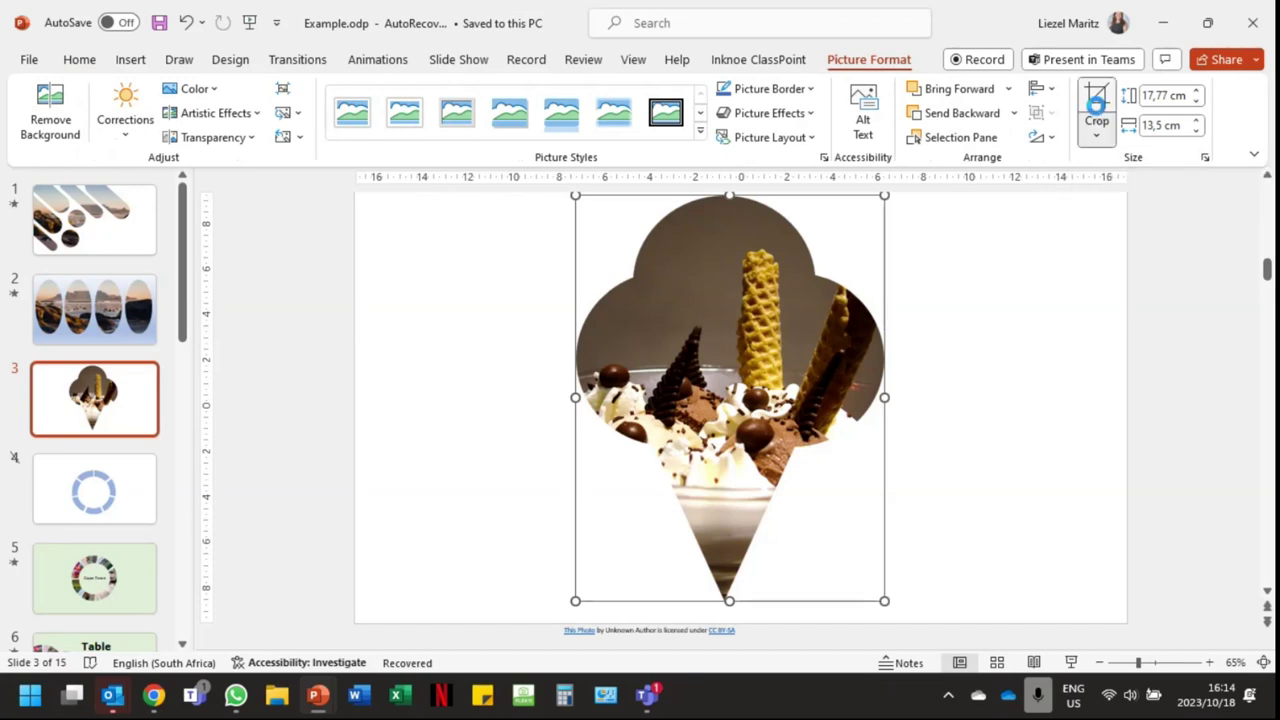
pyautogui.click(1097, 105)
pyautogui.moveTo(781, 371); pyautogui.dragTo(754, 377)
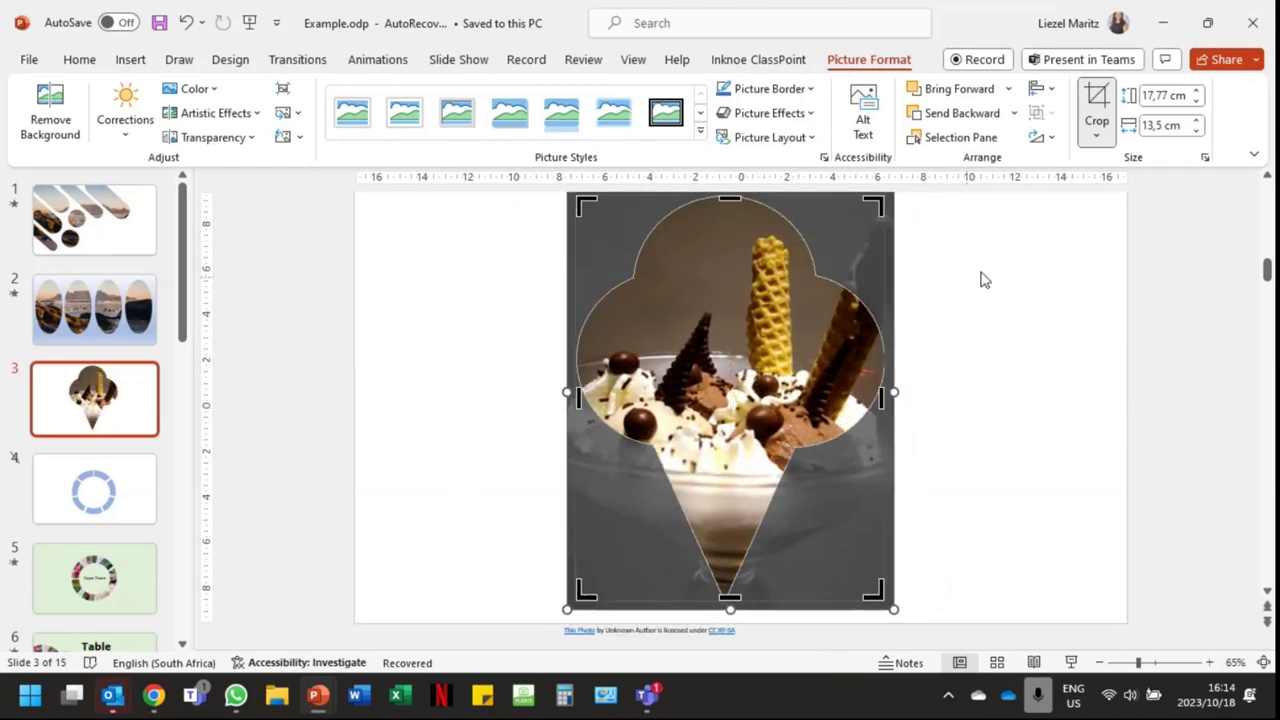
pyautogui.click(1096, 100)
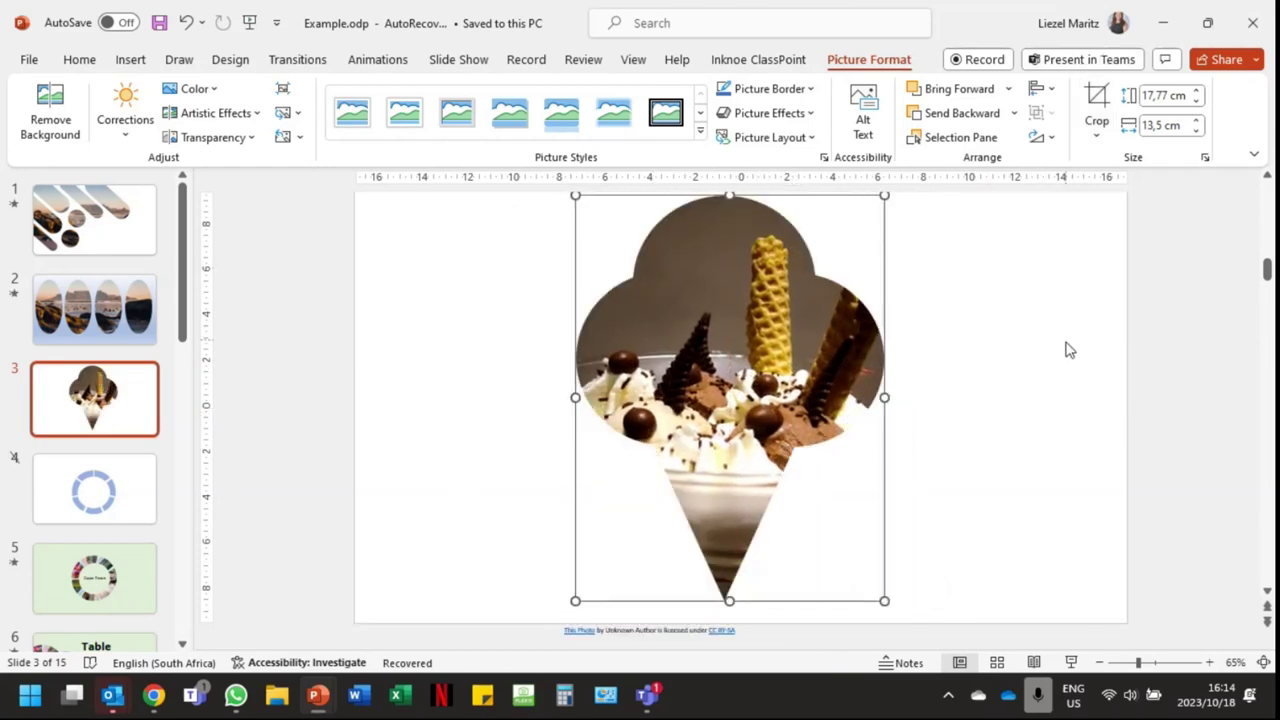
pyautogui.click(1071, 663)
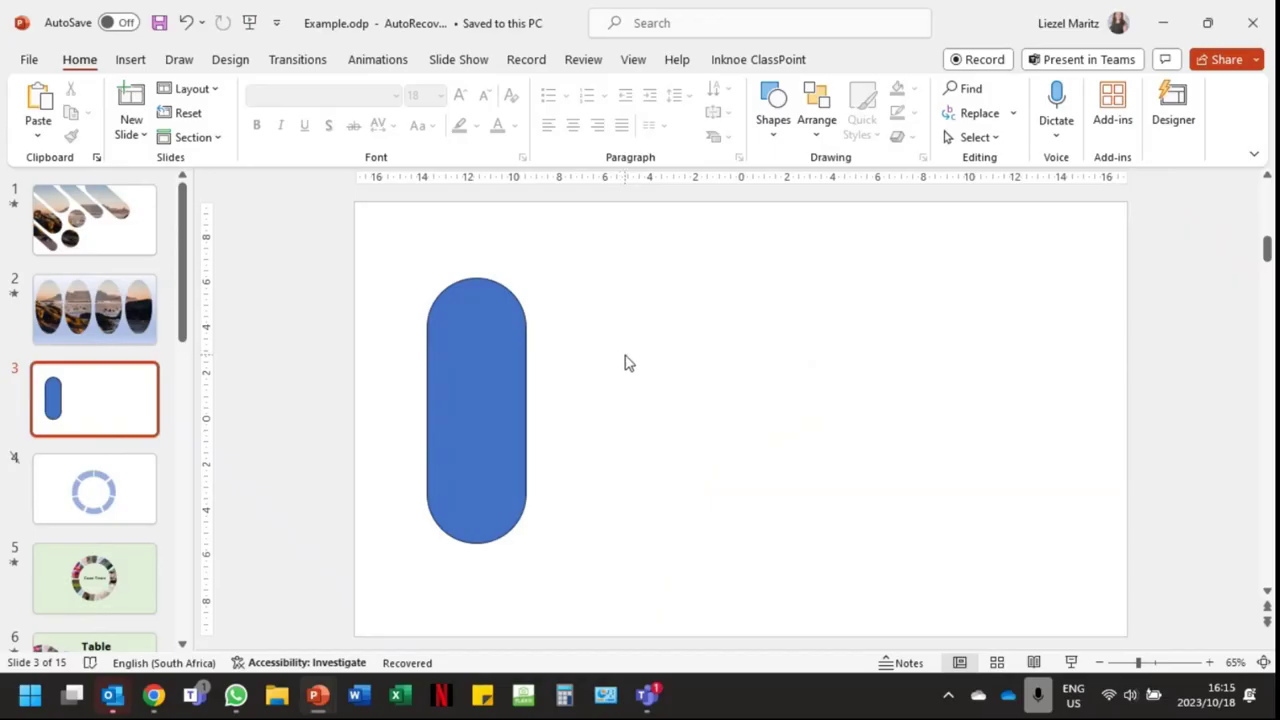
# - Duplicate the blue capsule on slide 3 into a row of five across the slide
pyautogui.click(103, 236)
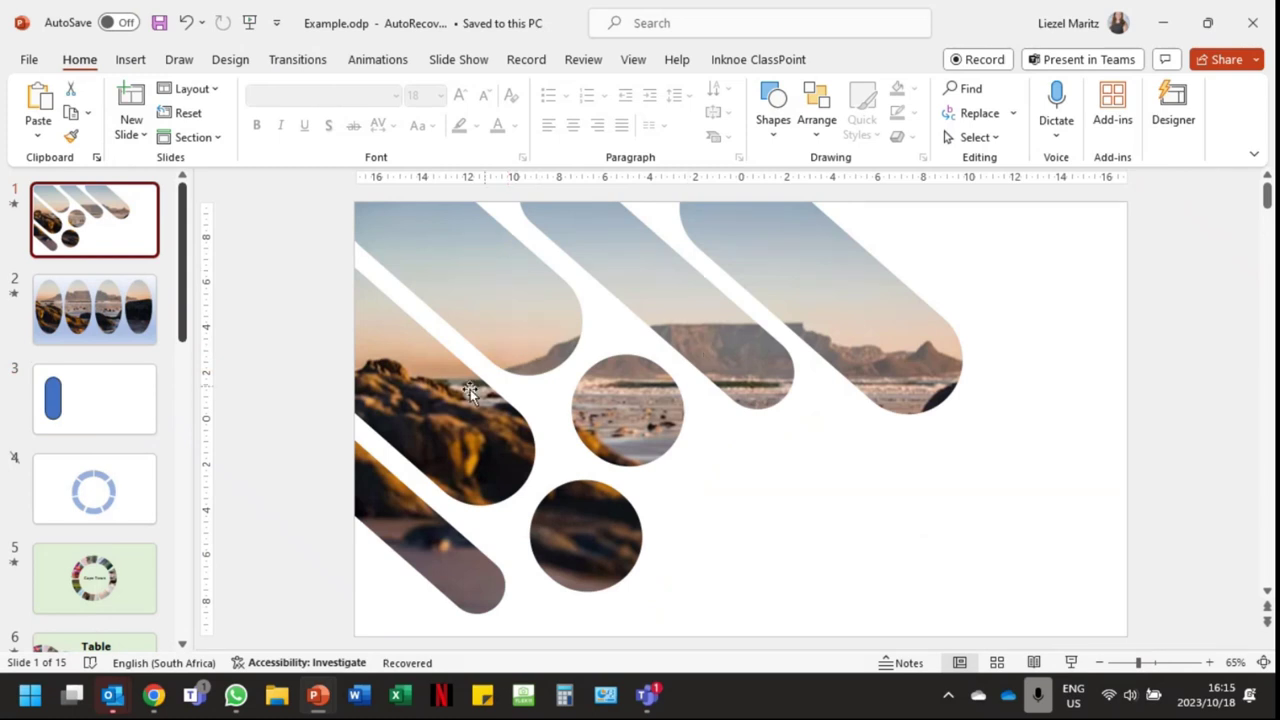
pyautogui.click(70, 400)
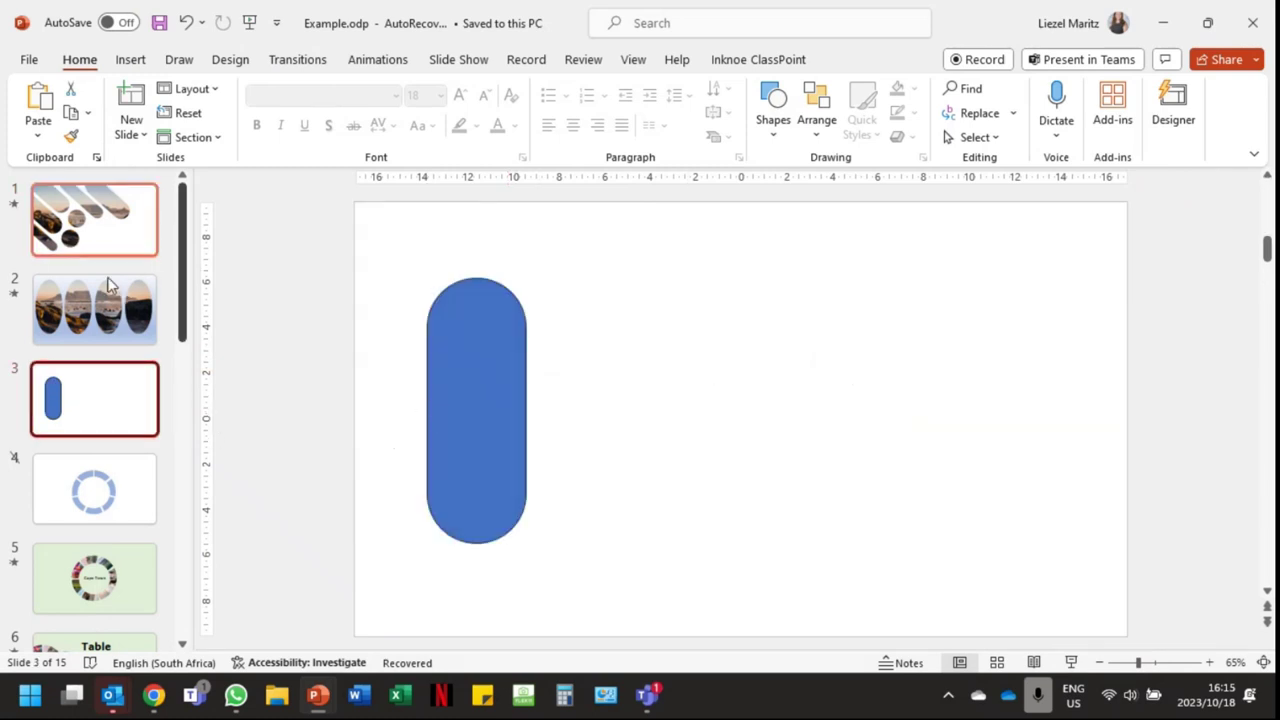
pyautogui.click(442, 409)
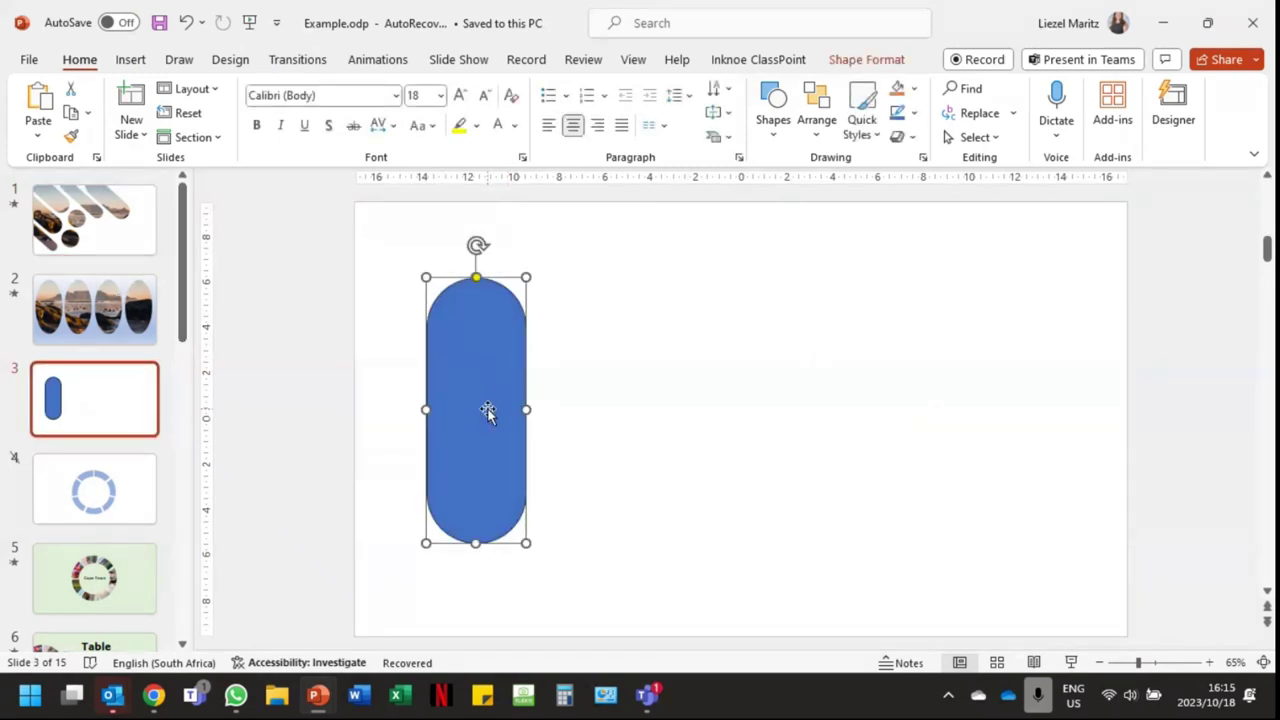
pyautogui.moveTo(476, 279); pyautogui.dragTo(534, 326)
pyautogui.moveTo(507, 338); pyautogui.dragTo(968, 345)
pyautogui.click(967, 300)
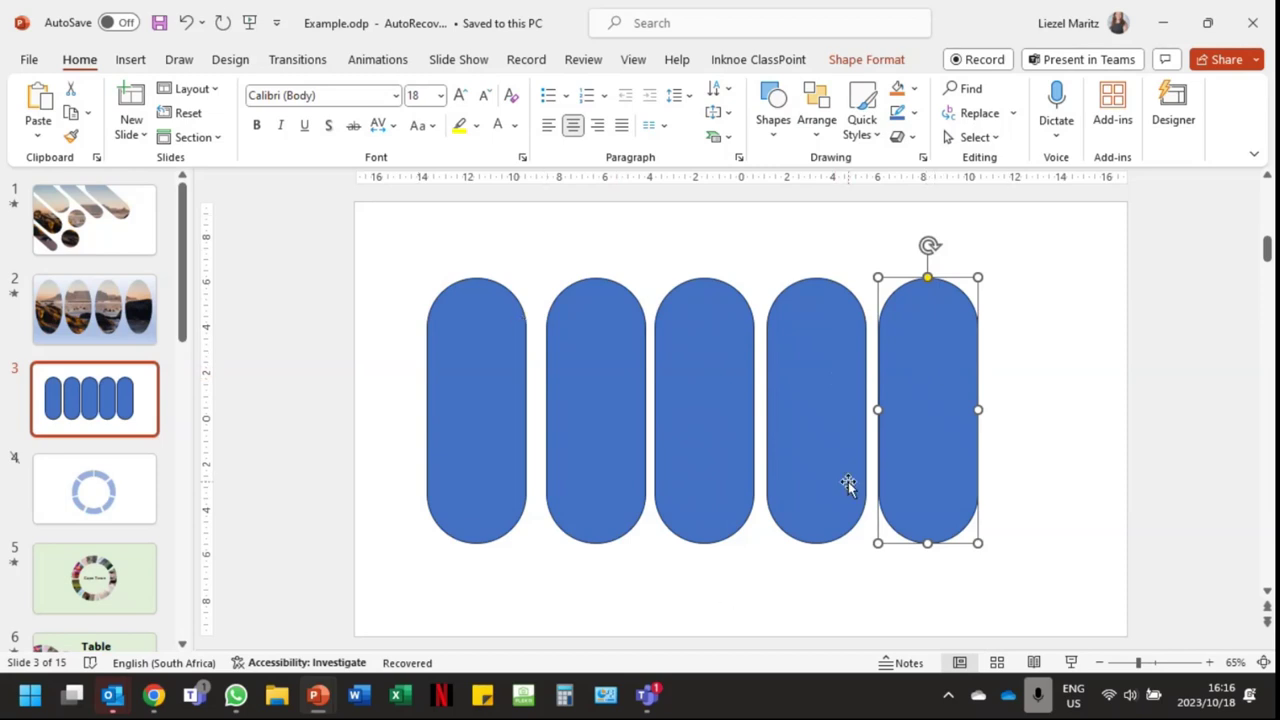
# - Shift-select the capsules in the row together
pyautogui.keyDown('shift'); pyautogui.click(481, 427); pyautogui.keyUp('shift')
pyautogui.keyDown('shift'); pyautogui.click(622, 434); pyautogui.keyUp('shift')
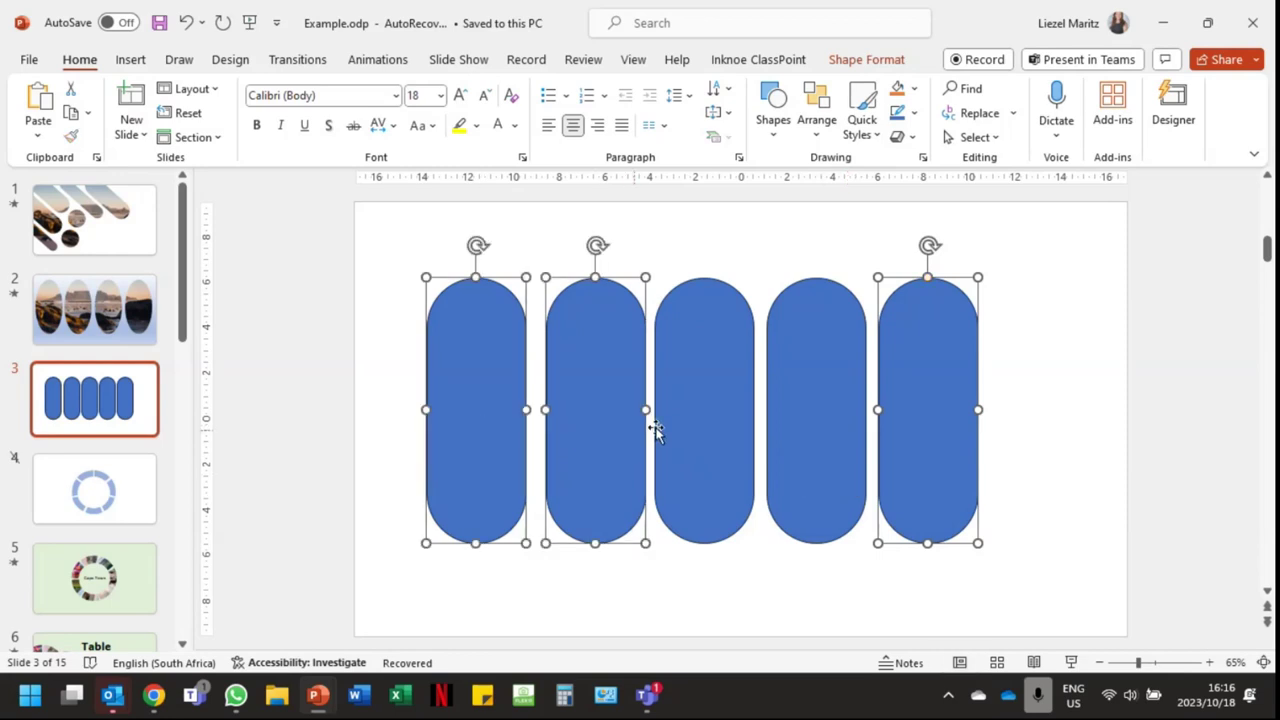
pyautogui.keyDown('shift'); pyautogui.click(686, 424); pyautogui.keyUp('shift')
pyautogui.keyDown('shift'); pyautogui.click(797, 416); pyautogui.keyUp('shift')
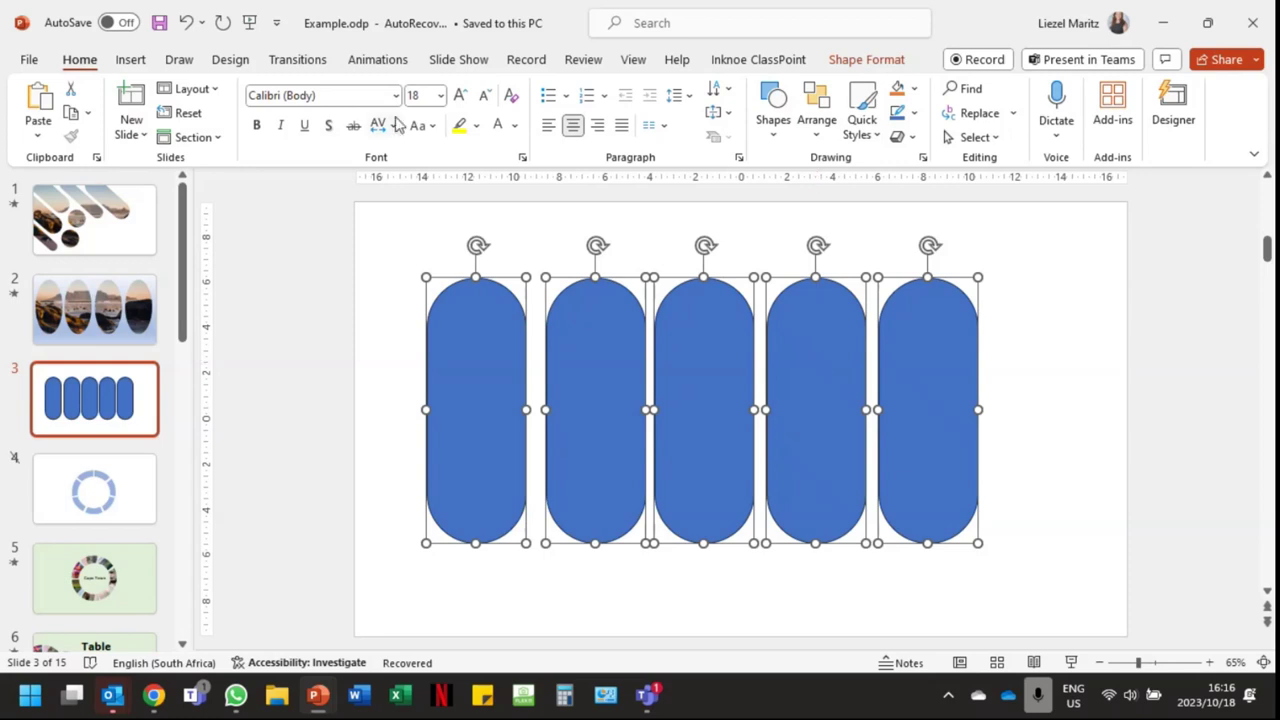
# - Union the five capsules into one shape, move it lower right, and rotate it about 45°
pyautogui.click(866, 59)
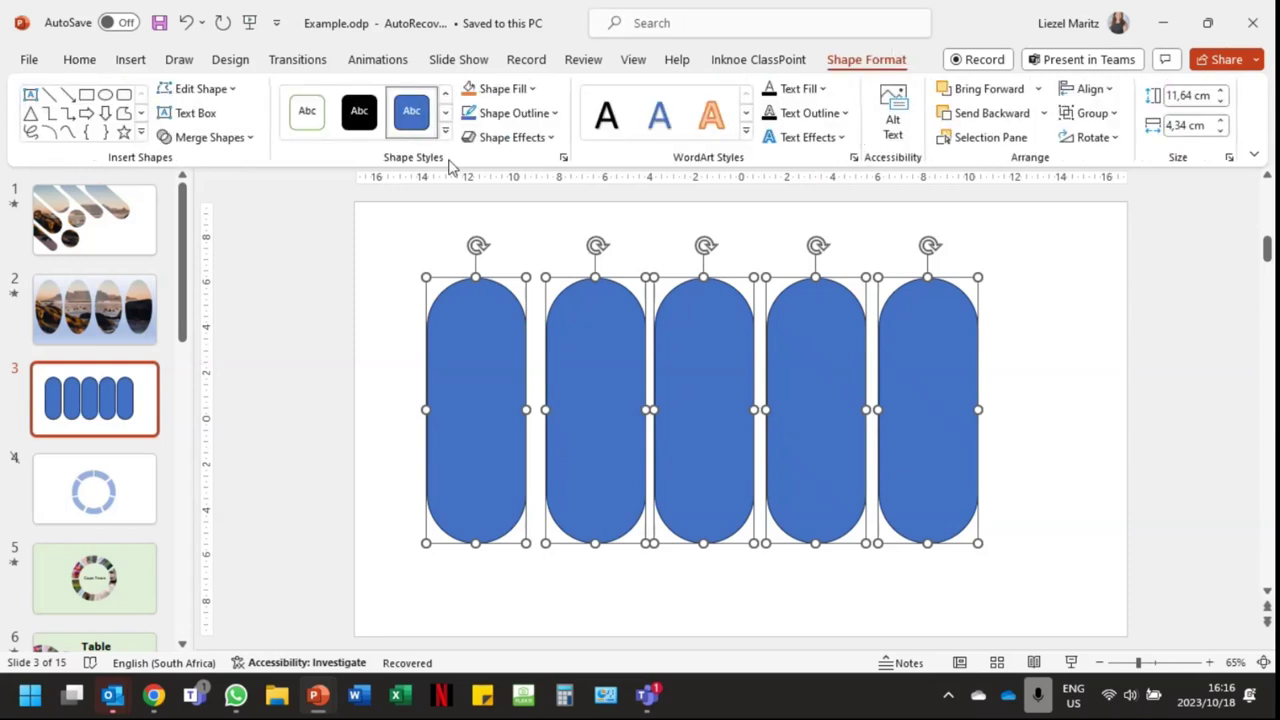
pyautogui.click(204, 138)
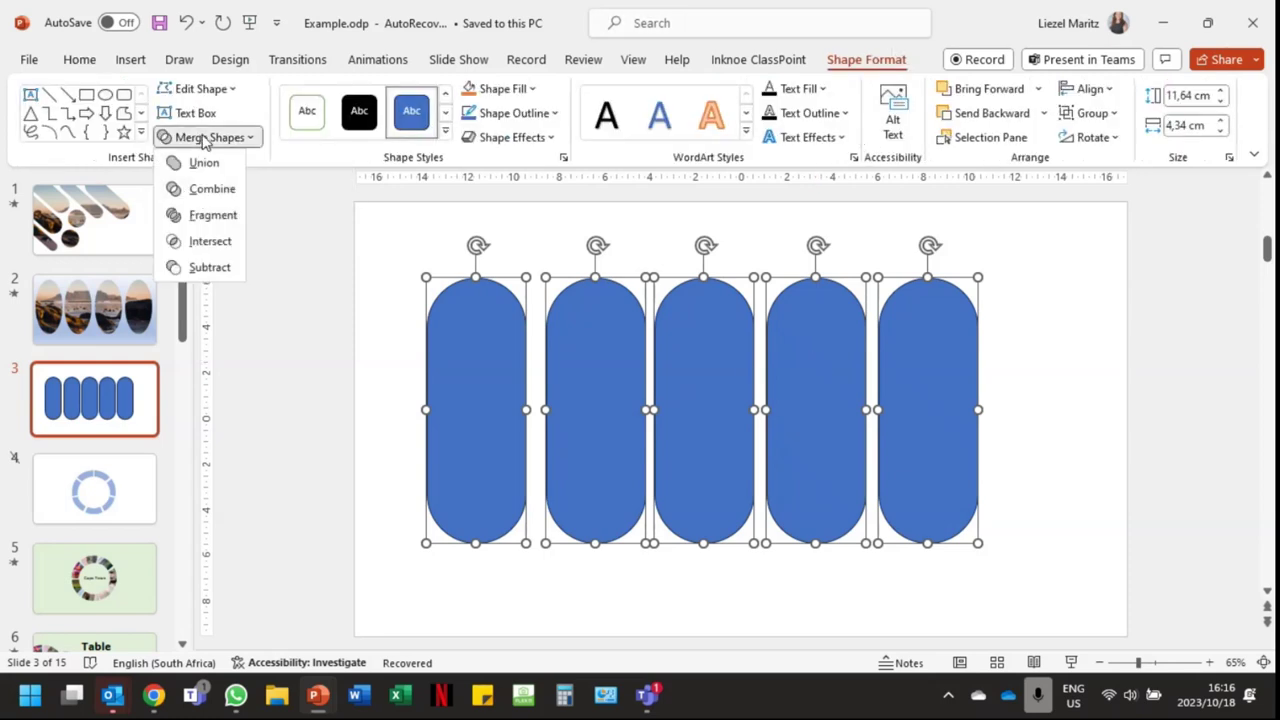
pyautogui.click(206, 189)
pyautogui.moveTo(700, 352); pyautogui.dragTo(745, 304)
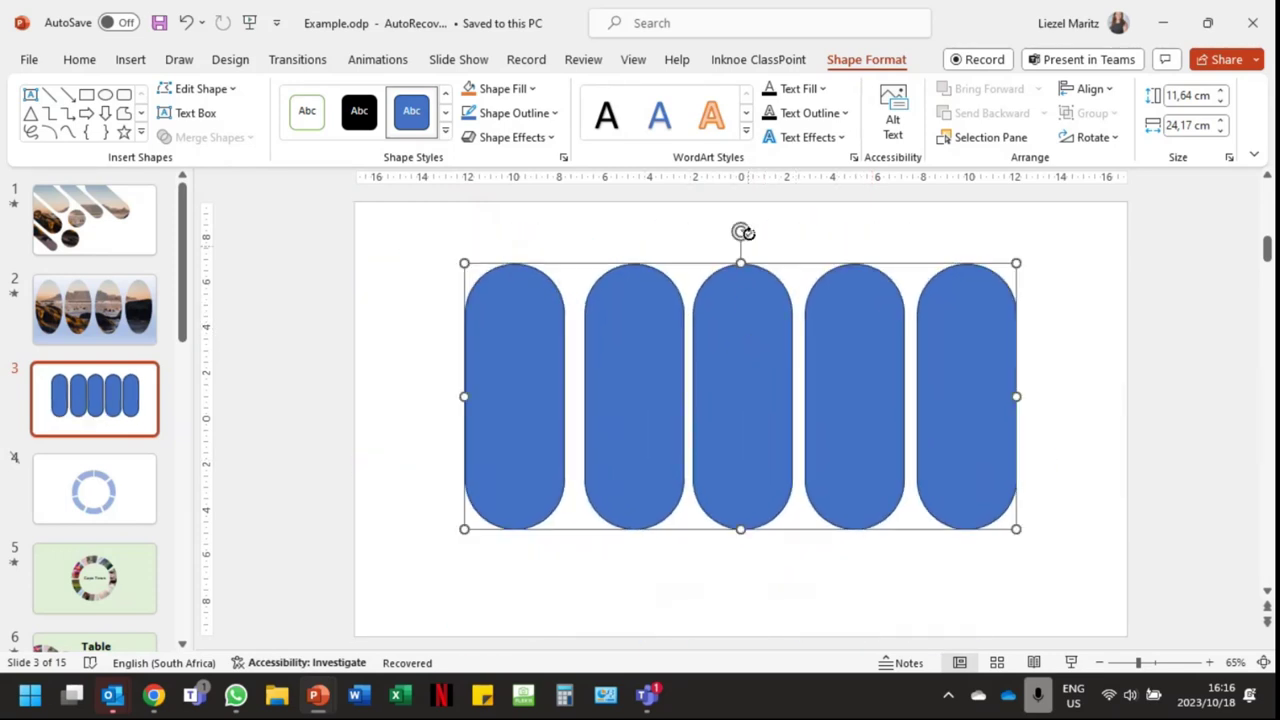
pyautogui.moveTo(740, 231); pyautogui.dragTo(795, 300)
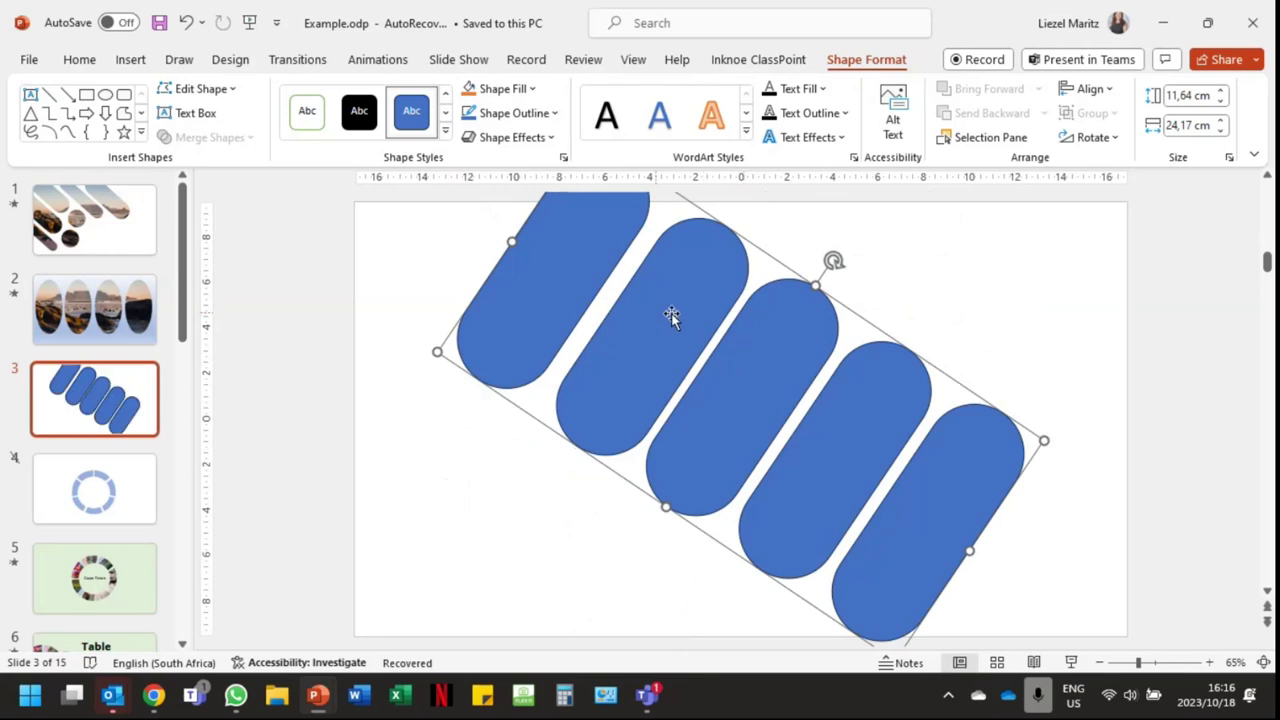
# - Undo the rotation and merge so the five pills are separate and upright again
pyautogui.rightClick(767, 304)
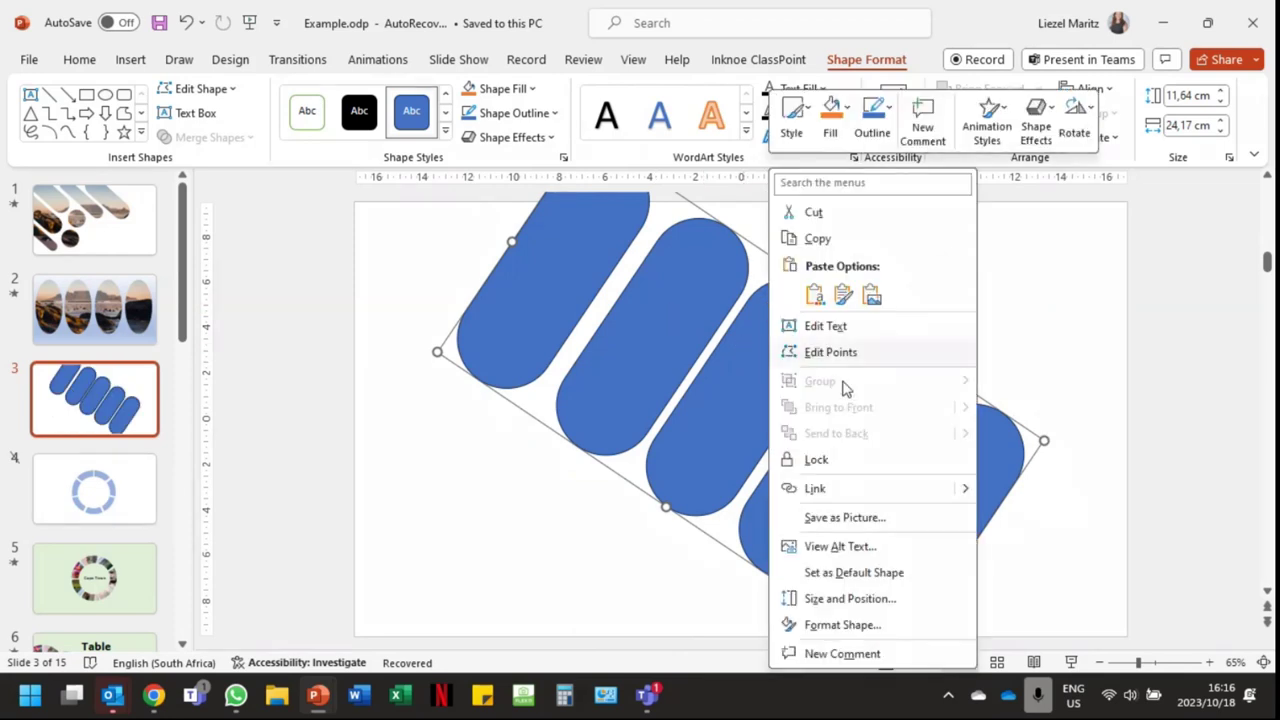
pyautogui.click(640, 353)
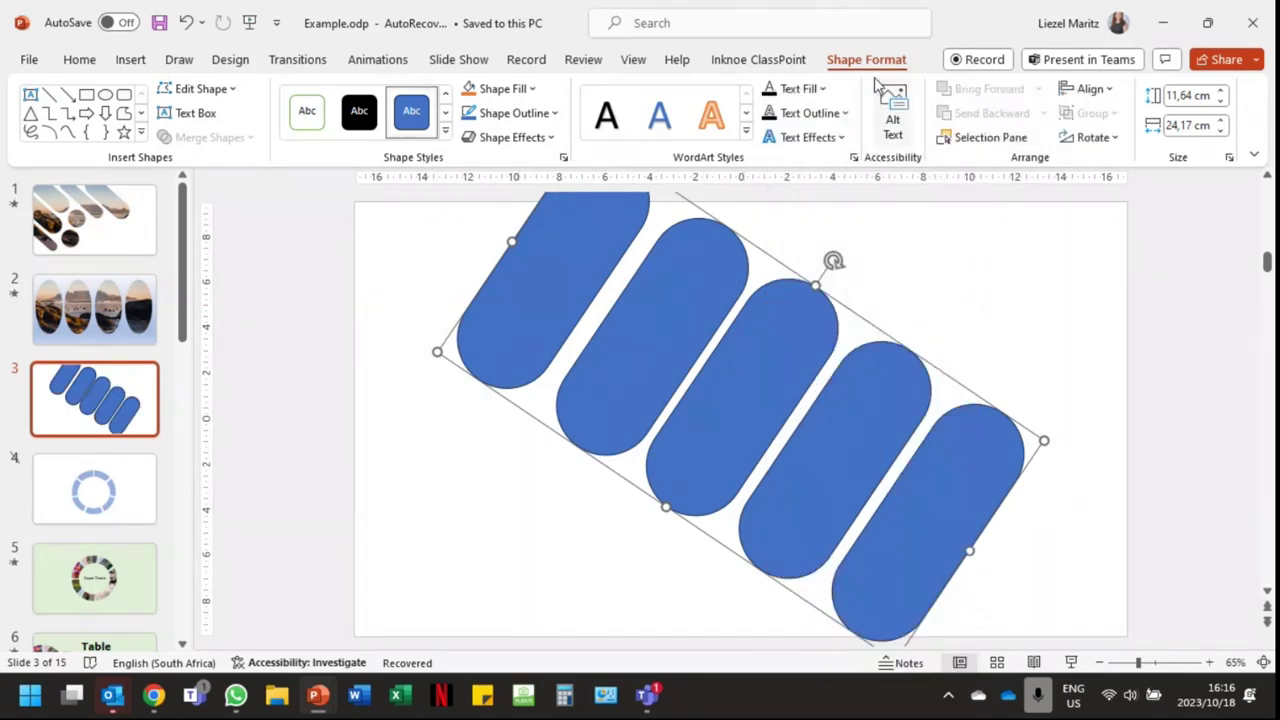
pyautogui.click(186, 23)
pyautogui.click(186, 23)
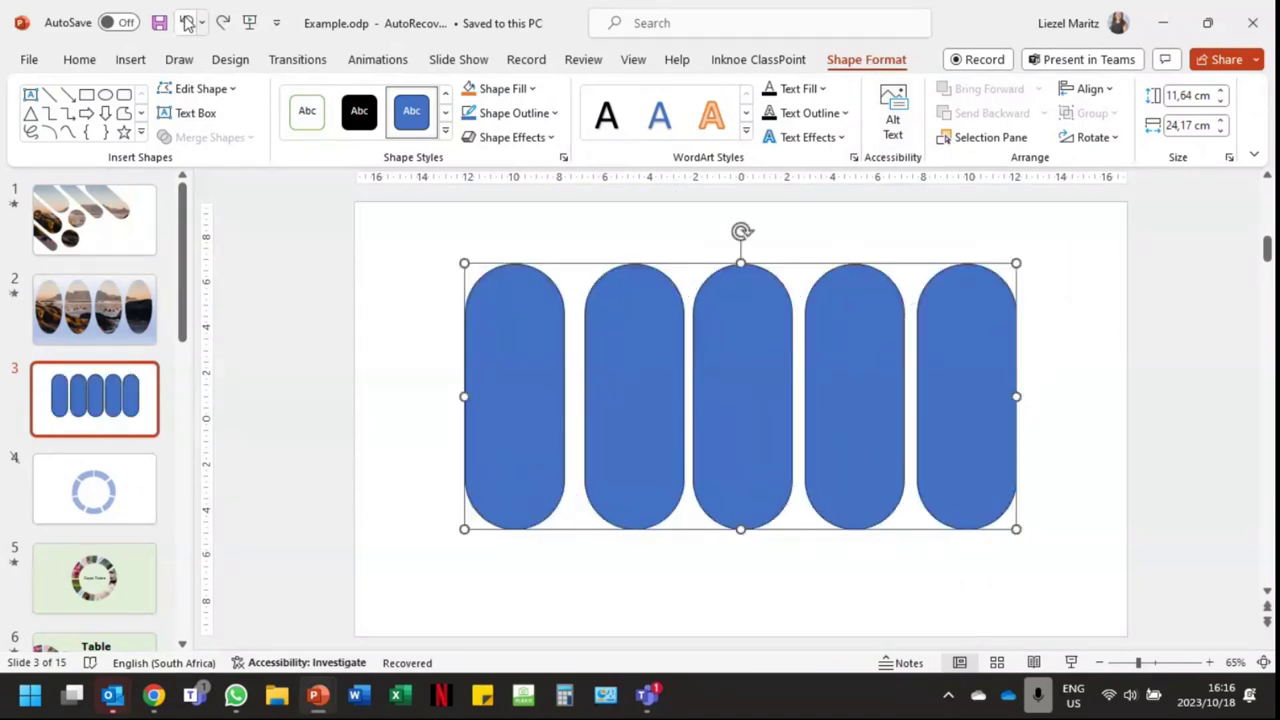
pyautogui.click(186, 23)
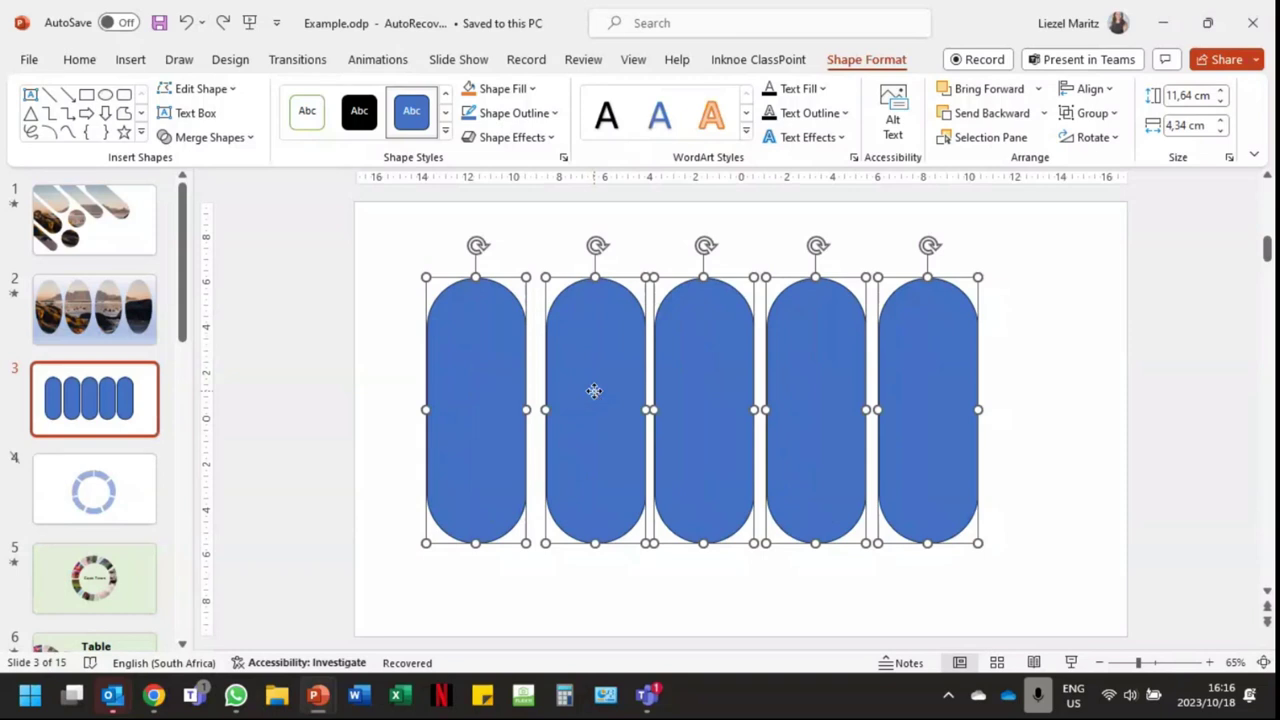
# - Group the five pills, tilt the group about 25°, then ungroup them
pyautogui.rightClick(594, 391)
pyautogui.moveTo(667, 411)
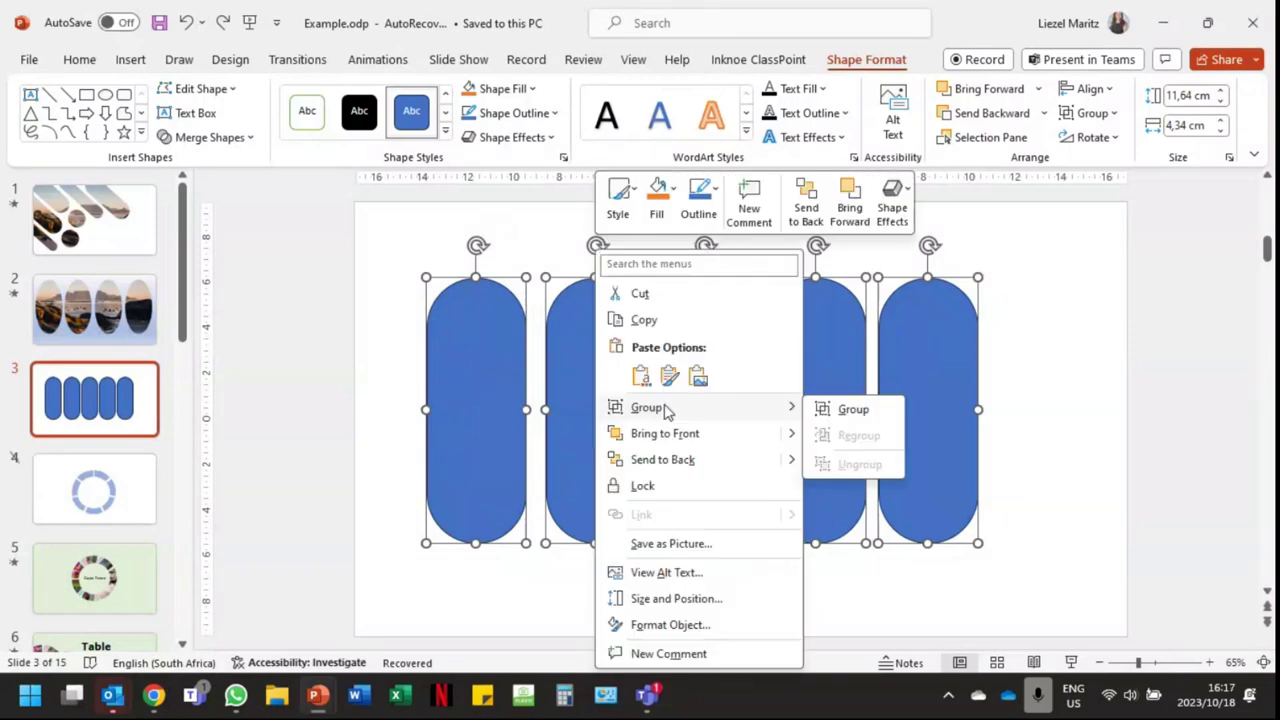
pyautogui.click(868, 410)
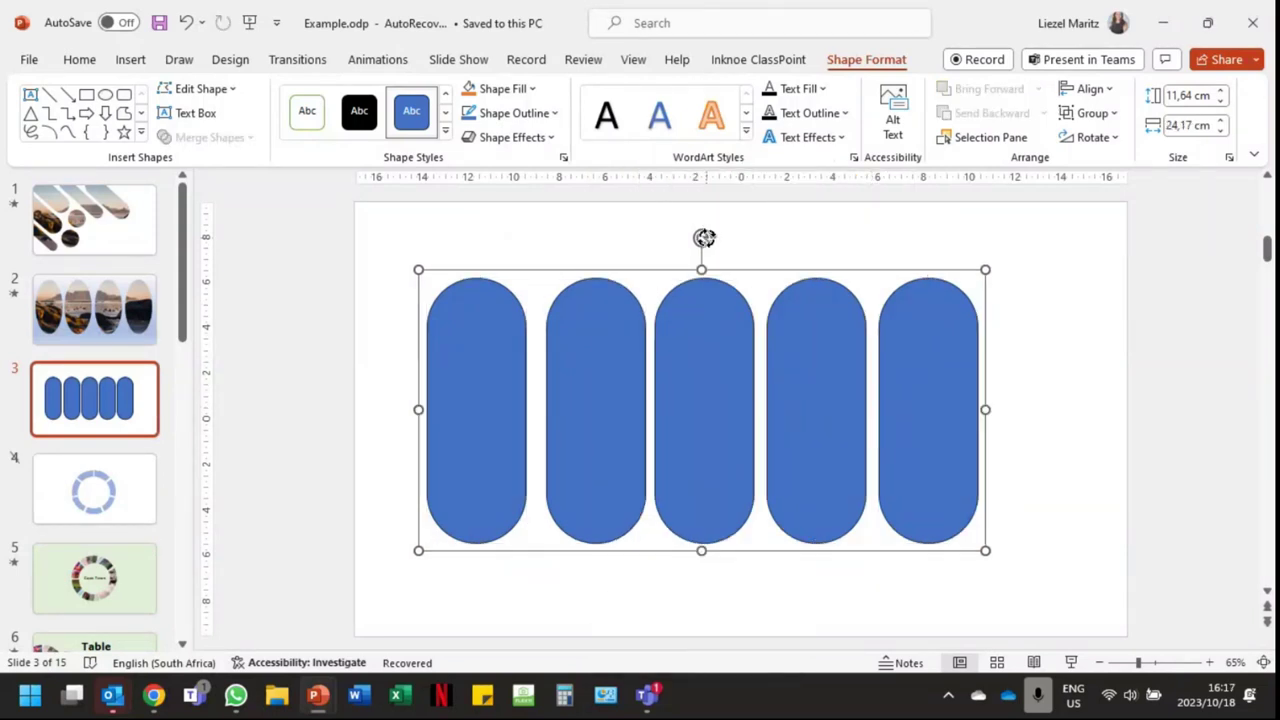
pyautogui.moveTo(703, 238)
pyautogui.mouseDown()
pyautogui.moveTo(663, 266)
pyautogui.moveTo(647, 305)
pyautogui.mouseUp()
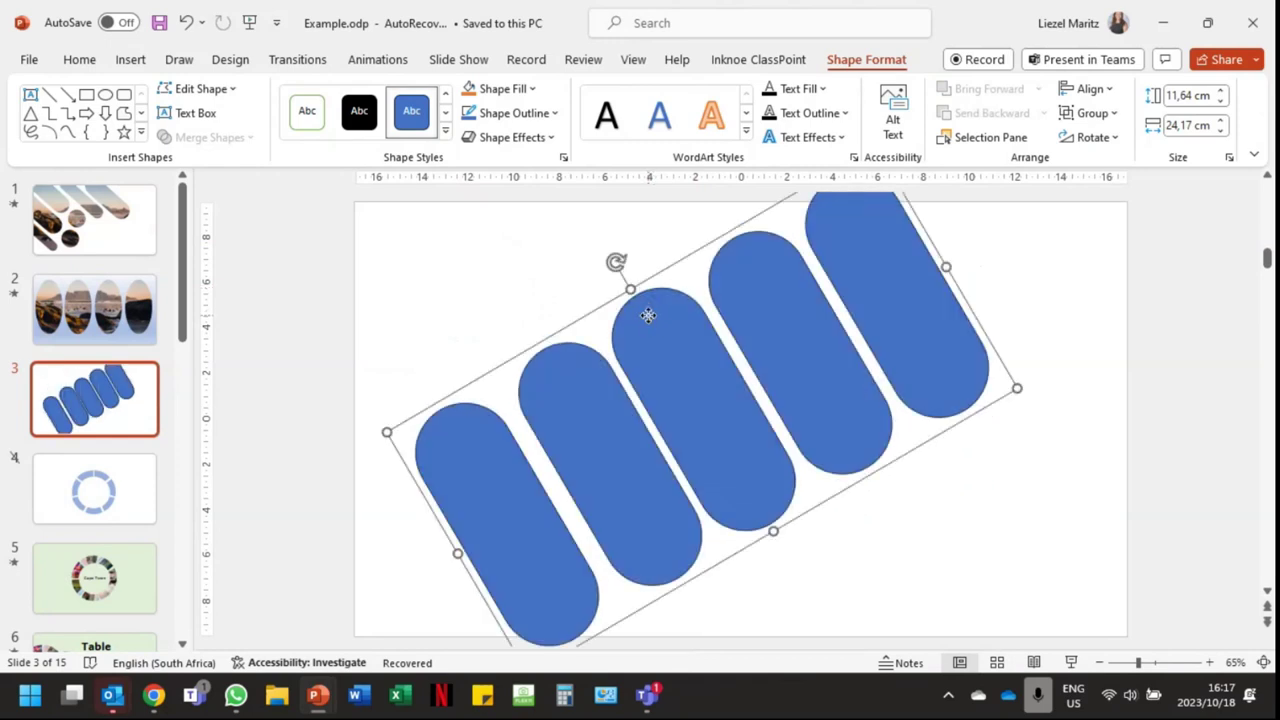
pyautogui.rightClick(648, 315)
pyautogui.moveTo(845, 408)
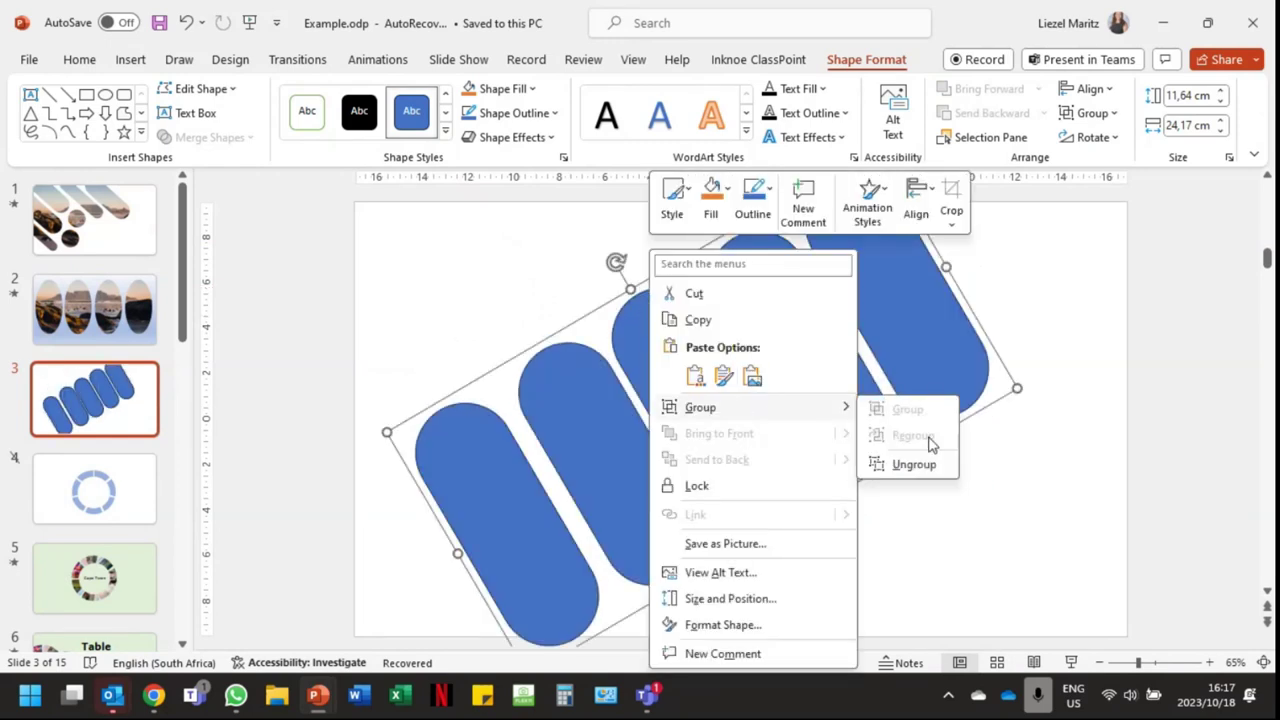
pyautogui.click(912, 465)
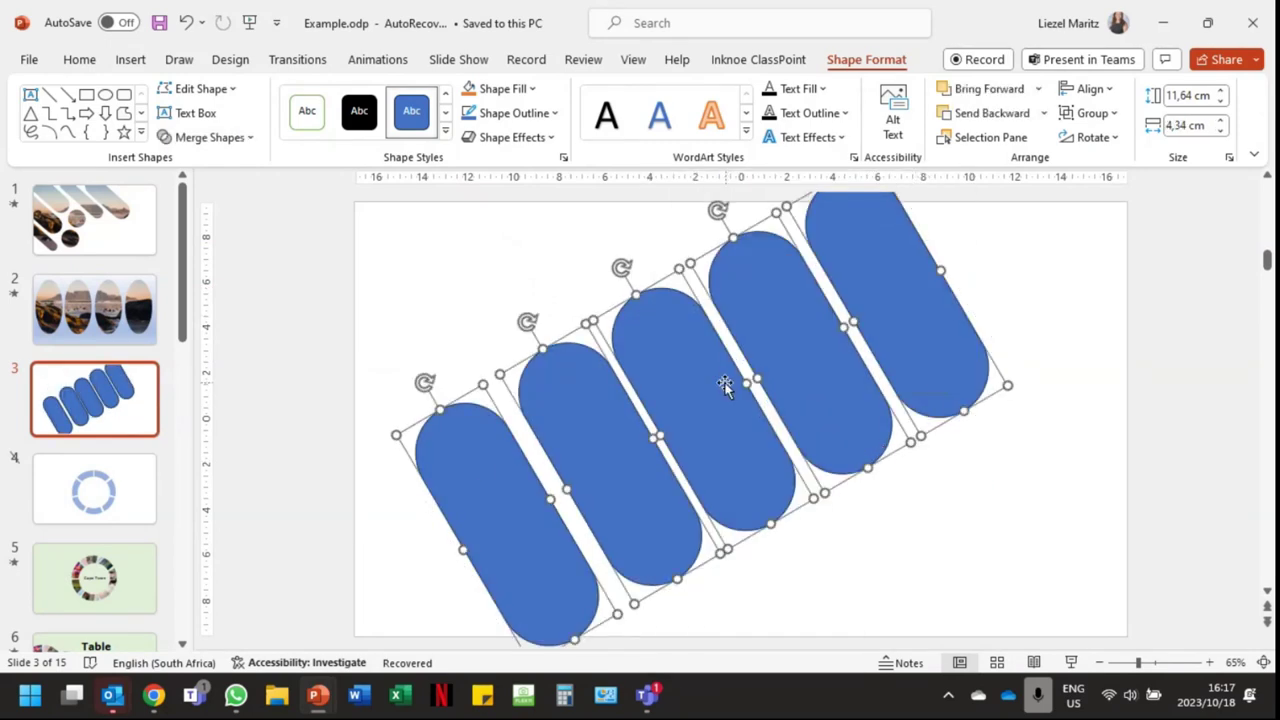
# - Shift all five pills left, then undo the individual pill moves
pyautogui.moveTo(466, 474); pyautogui.dragTo(300, 366)
pyautogui.click(1000, 486)
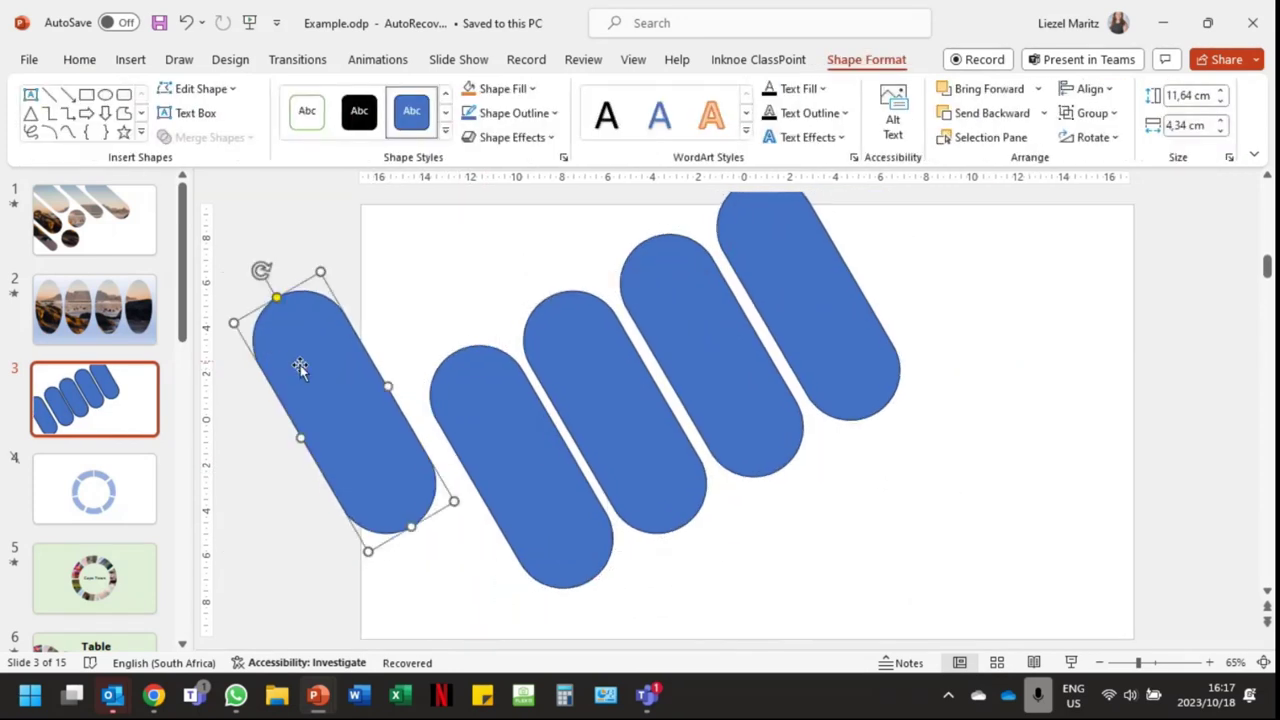
pyautogui.moveTo(526, 440); pyautogui.dragTo(389, 246)
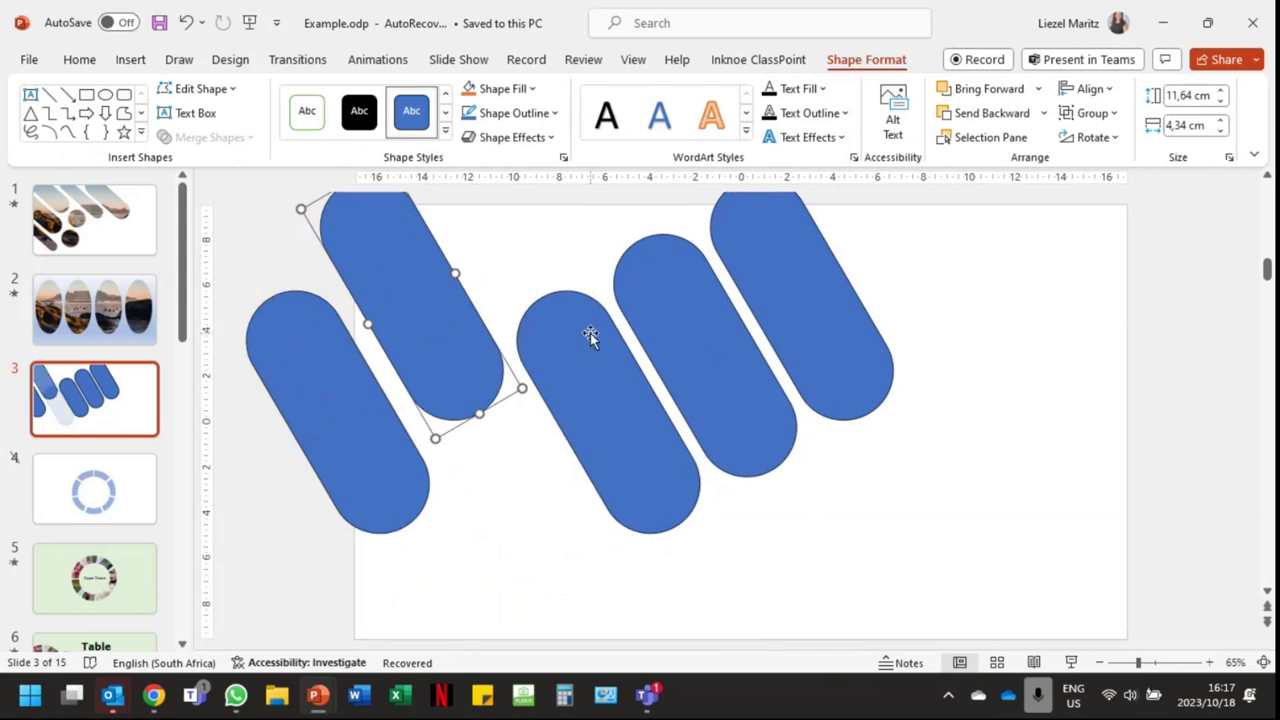
pyautogui.hotkey('ctrl', 'z')
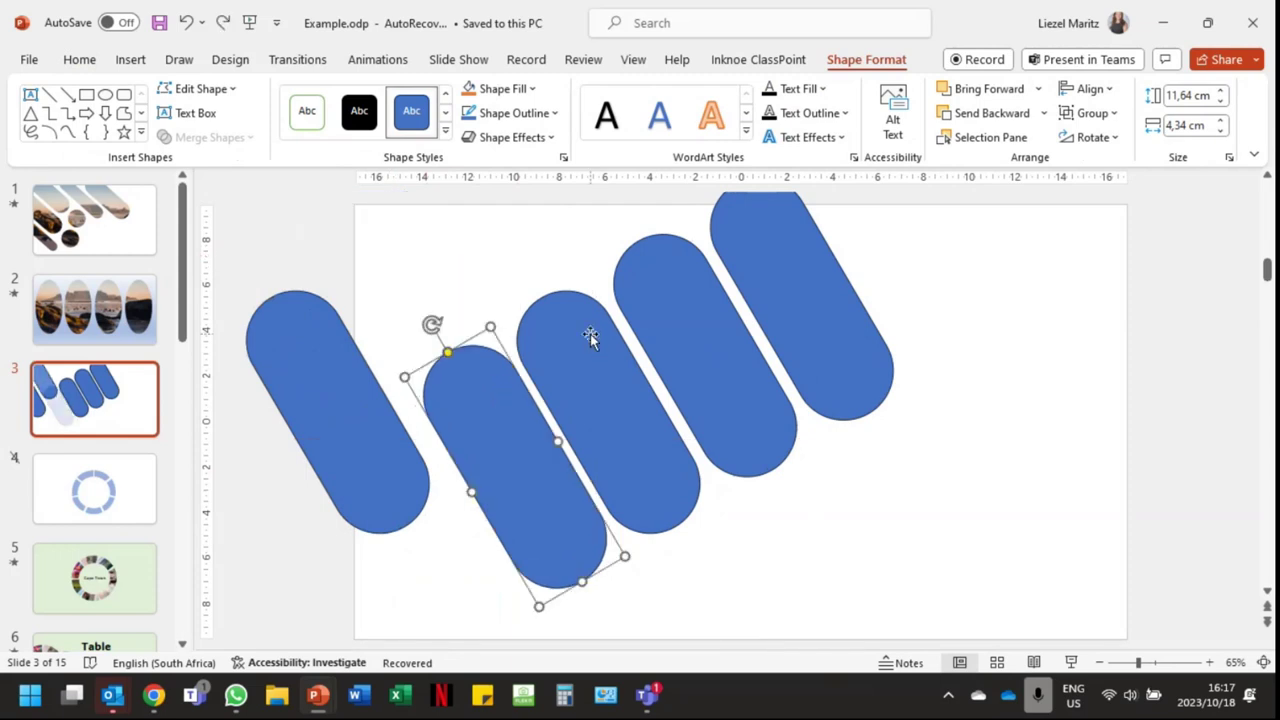
pyautogui.hotkey('ctrl', 'z')
# - Select all five pills and make them lean up-right
pyautogui.keyDown('shift'); pyautogui.click(420, 480); pyautogui.keyUp('shift')
pyautogui.keyDown('shift'); pyautogui.click(600, 400); pyautogui.keyUp('shift')
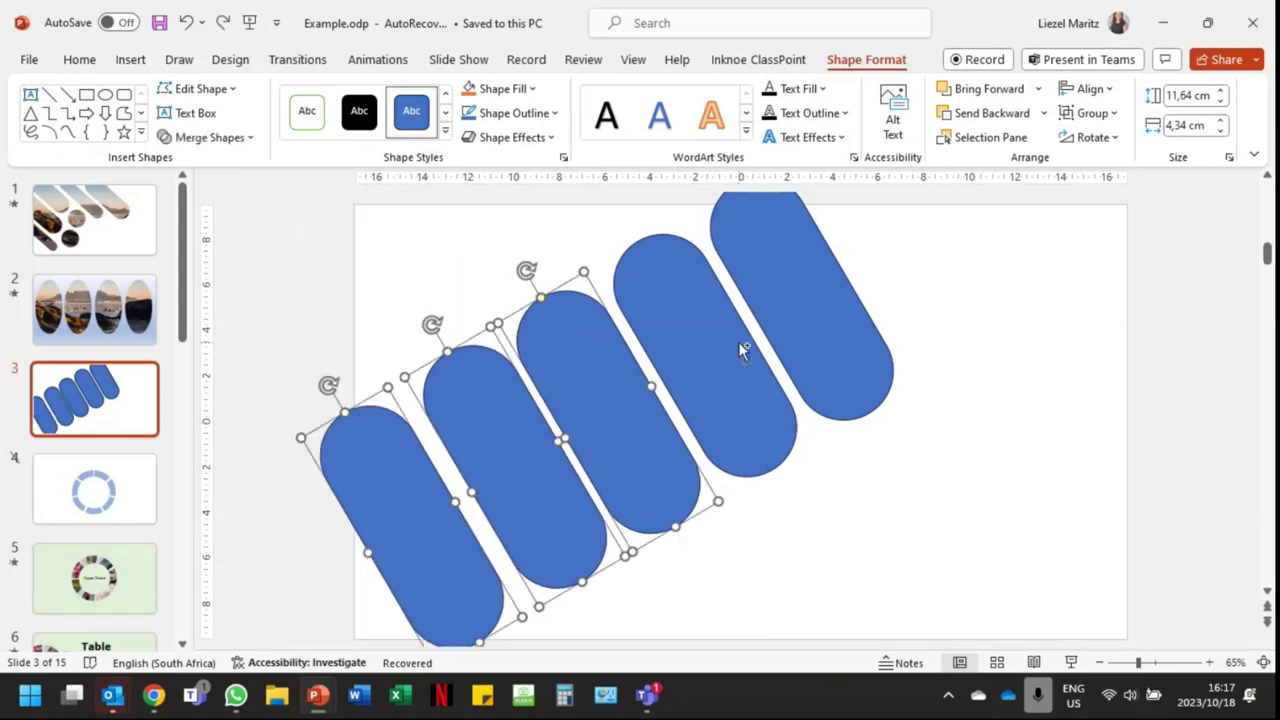
pyautogui.keyDown('shift'); pyautogui.click(738, 341); pyautogui.keyUp('shift')
pyautogui.keyDown('shift'); pyautogui.click(790, 260); pyautogui.keyUp('shift')
pyautogui.hotkey('ctrl', 'z')
# - Spread the pills out, moving two to the right edge and two to the top of the slide
pyautogui.moveTo(880, 250); pyautogui.dragTo(1166, 429)
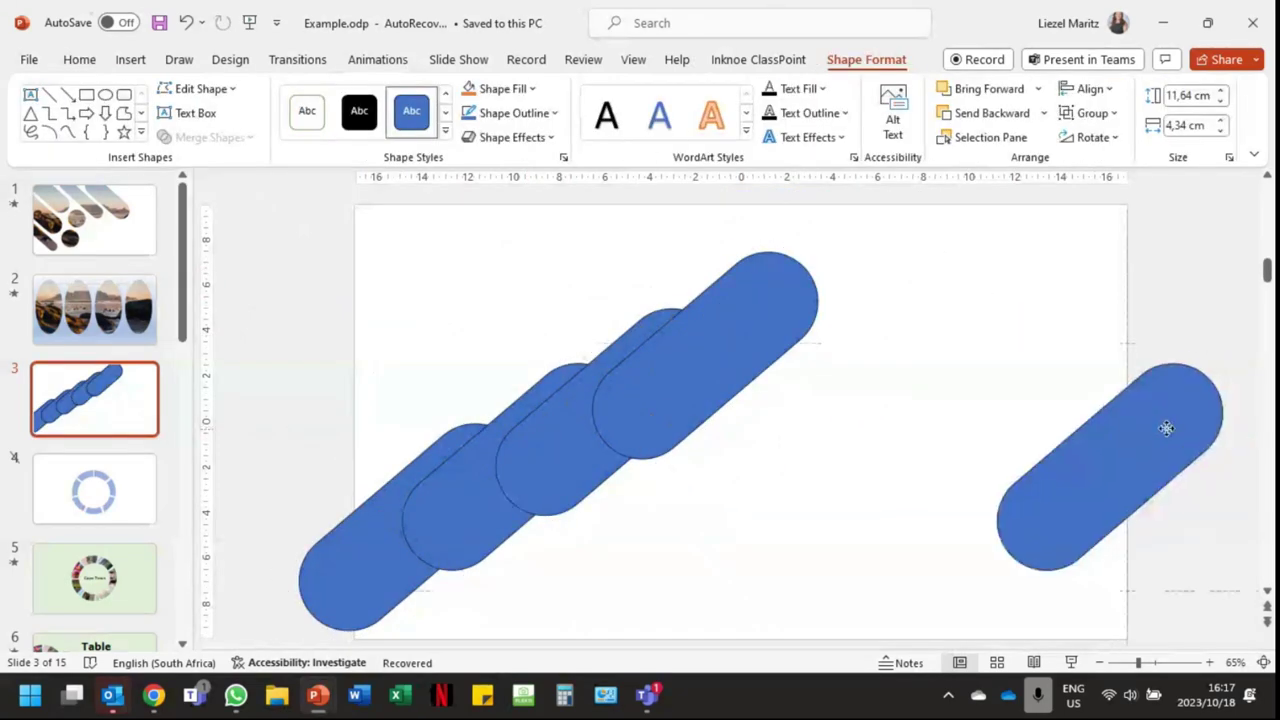
pyautogui.moveTo(710, 295); pyautogui.dragTo(1123, 301)
pyautogui.moveTo(675, 376); pyautogui.dragTo(723, 351)
pyautogui.moveTo(519, 405); pyautogui.dragTo(843, 229)
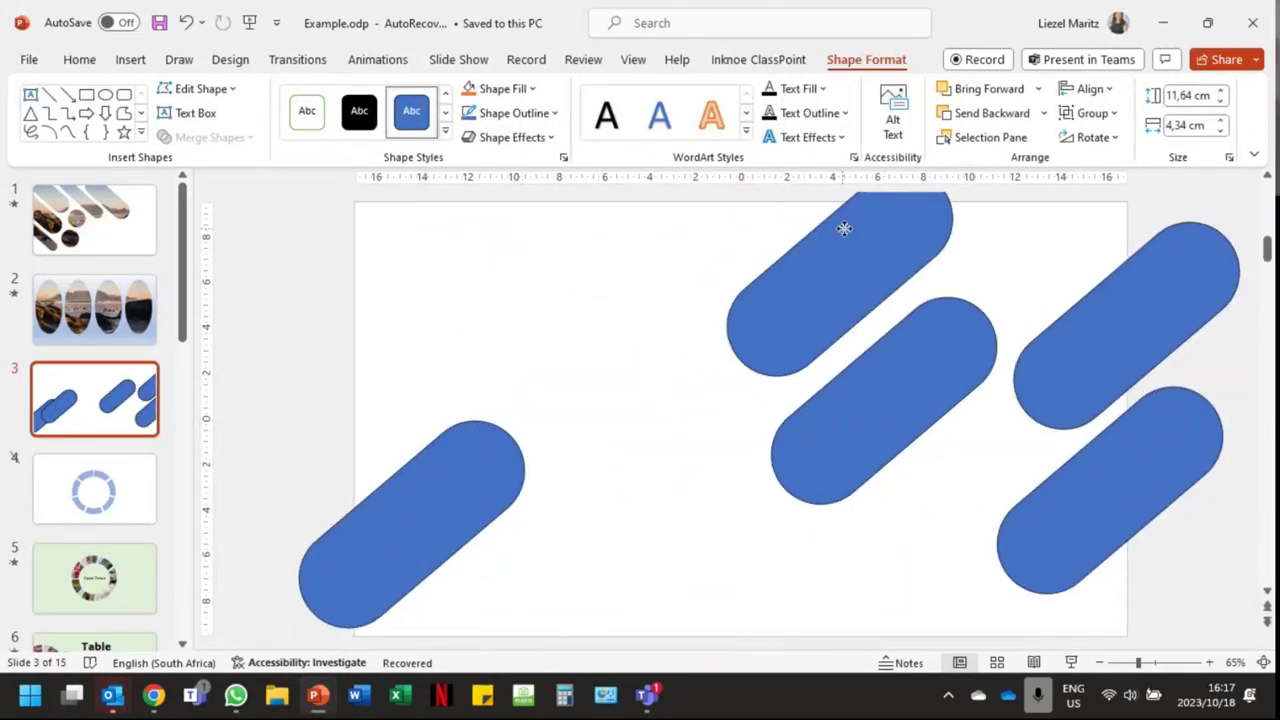
pyautogui.moveTo(434, 486); pyautogui.dragTo(700, 249)
# - Stretch the left and second pills toward bottom-left into longer stripes
pyautogui.moveTo(575, 340); pyautogui.dragTo(465, 430)
pyautogui.click(760, 340)
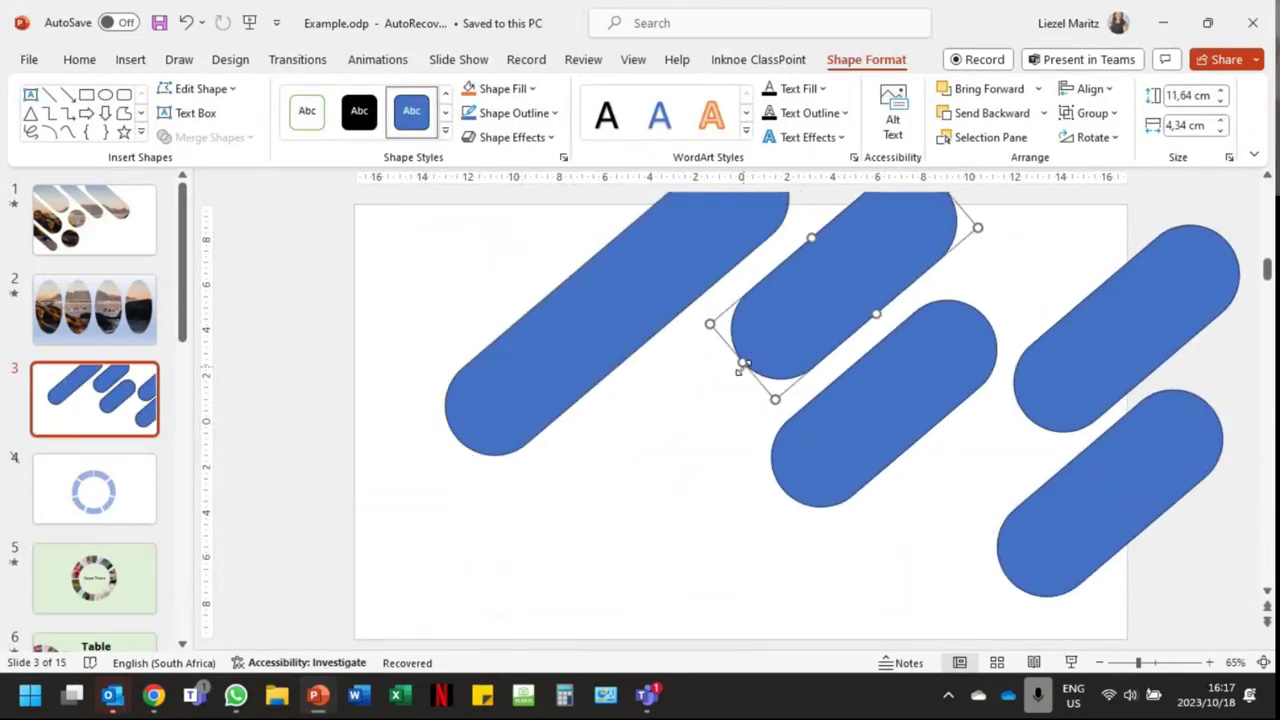
pyautogui.moveTo(737, 366); pyautogui.dragTo(649, 457)
pyautogui.click(790, 395)
pyautogui.click(705, 370)
# - Shrink one stripe into a small rounded shape and reposition the middle and bottom-right pills
pyautogui.moveTo(944, 346); pyautogui.dragTo(1047, 242)
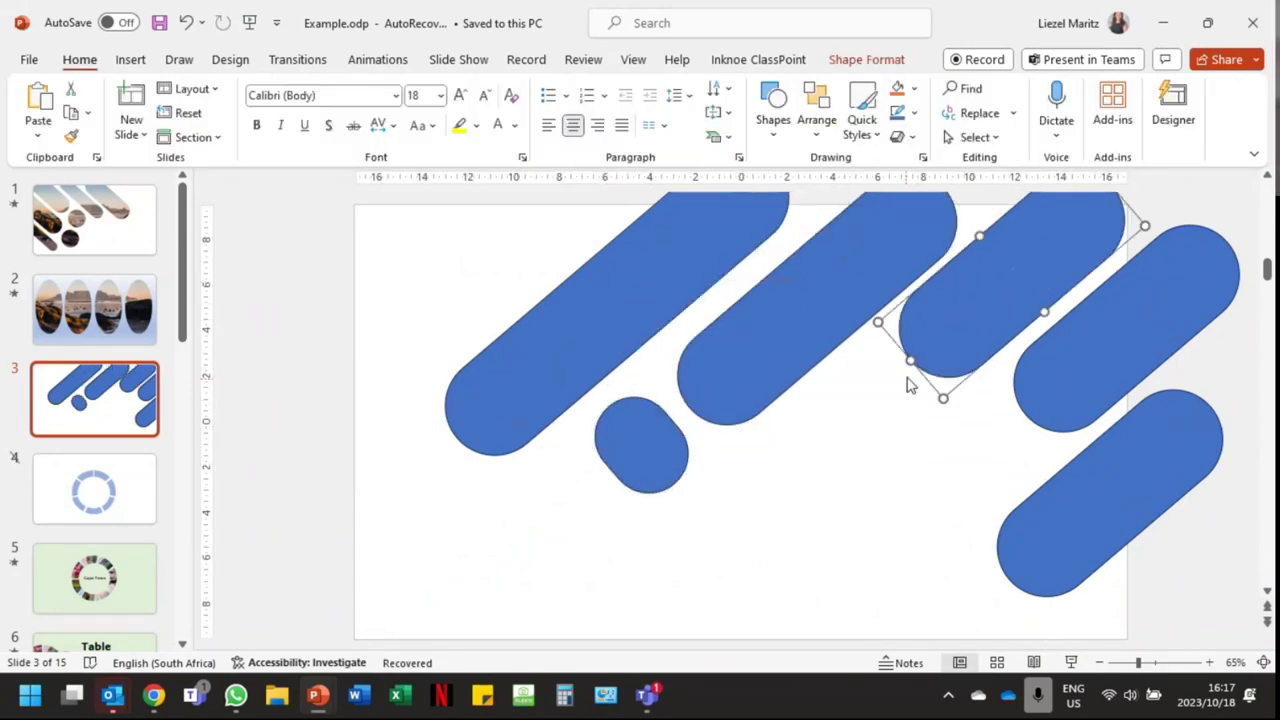
pyautogui.moveTo(908, 385); pyautogui.dragTo(748, 560)
pyautogui.moveTo(1086, 403); pyautogui.dragTo(1041, 431)
pyautogui.moveTo(1094, 480); pyautogui.dragTo(1090, 470)
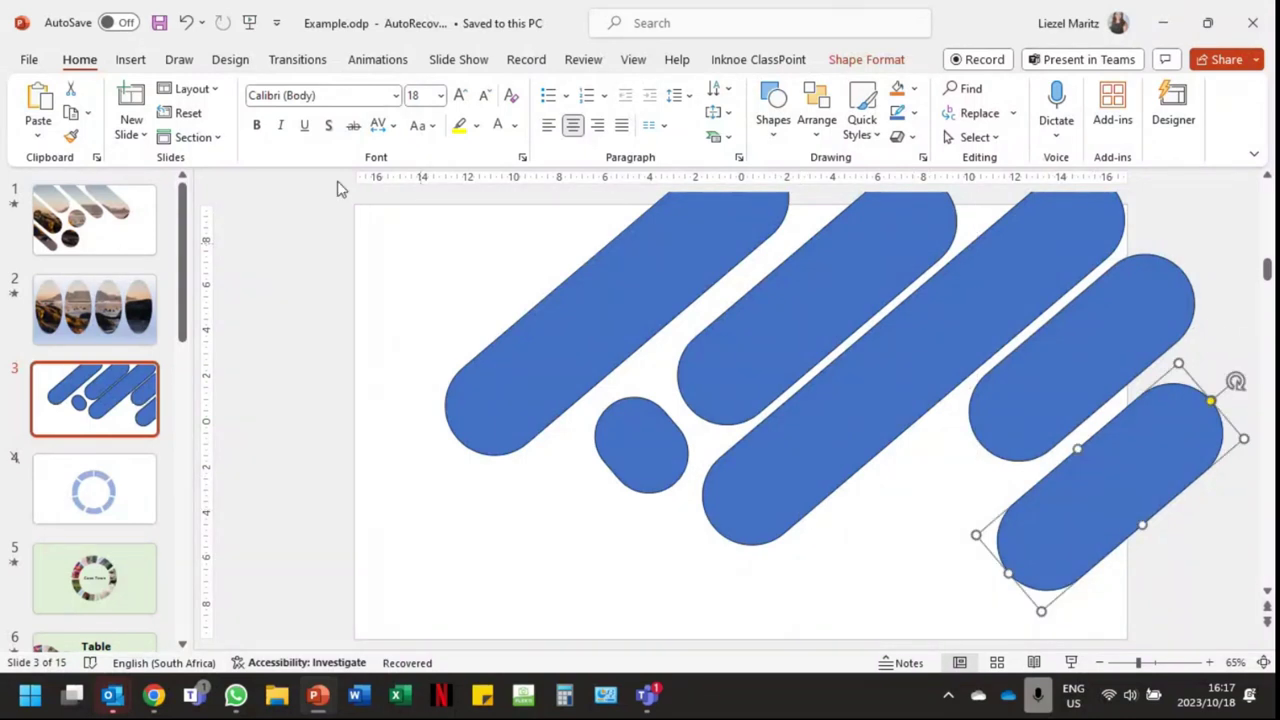
# - Search Online Pictures for 'RUGBY'
pyautogui.click(132, 62)
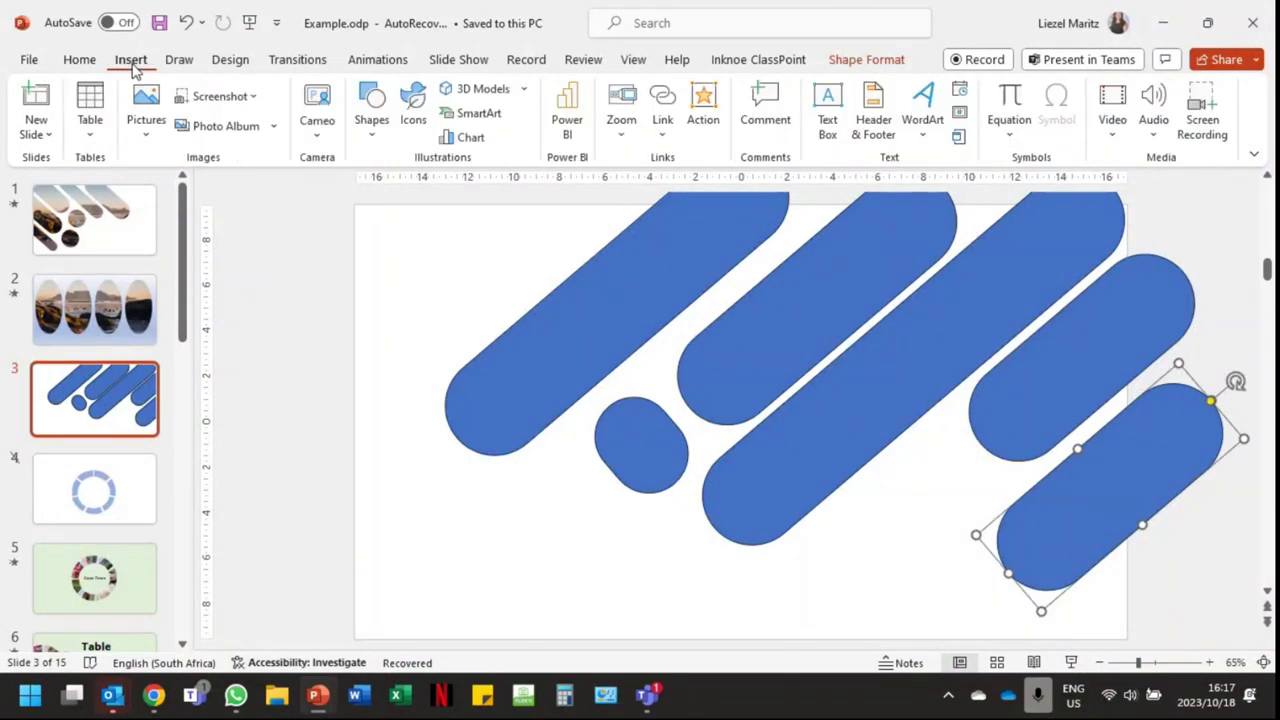
pyautogui.click(147, 125)
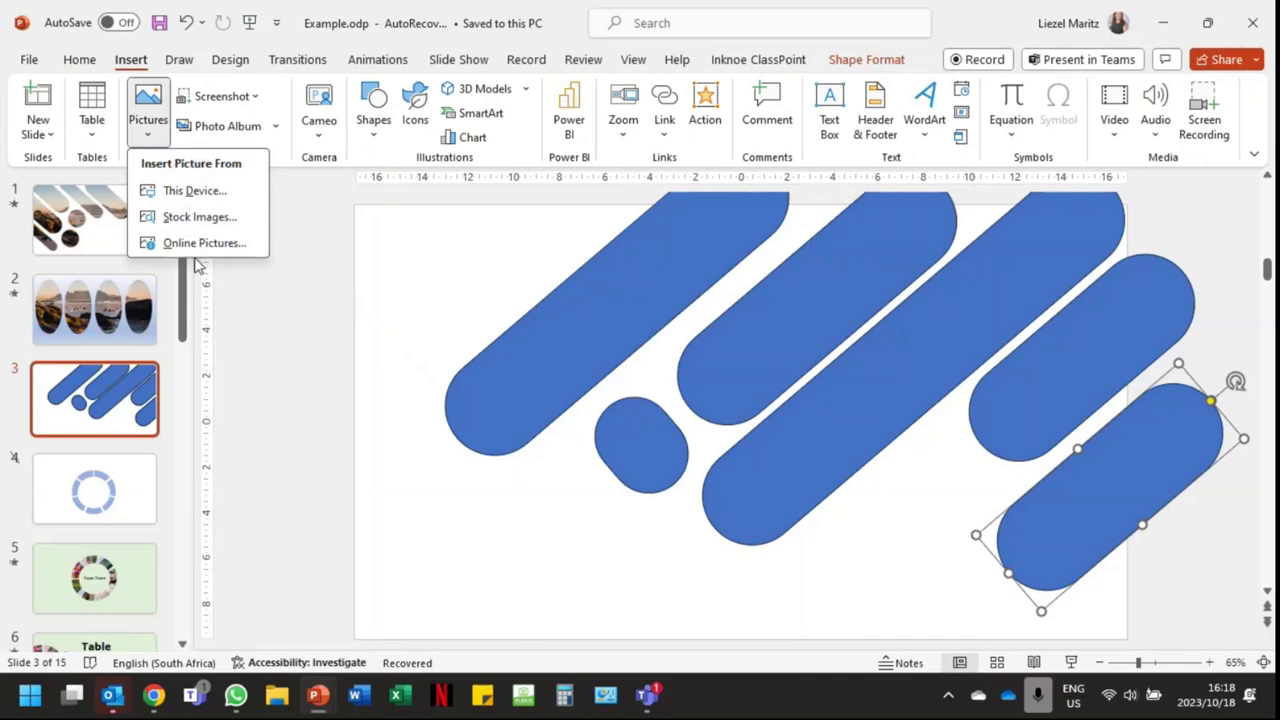
pyautogui.click(183, 214)
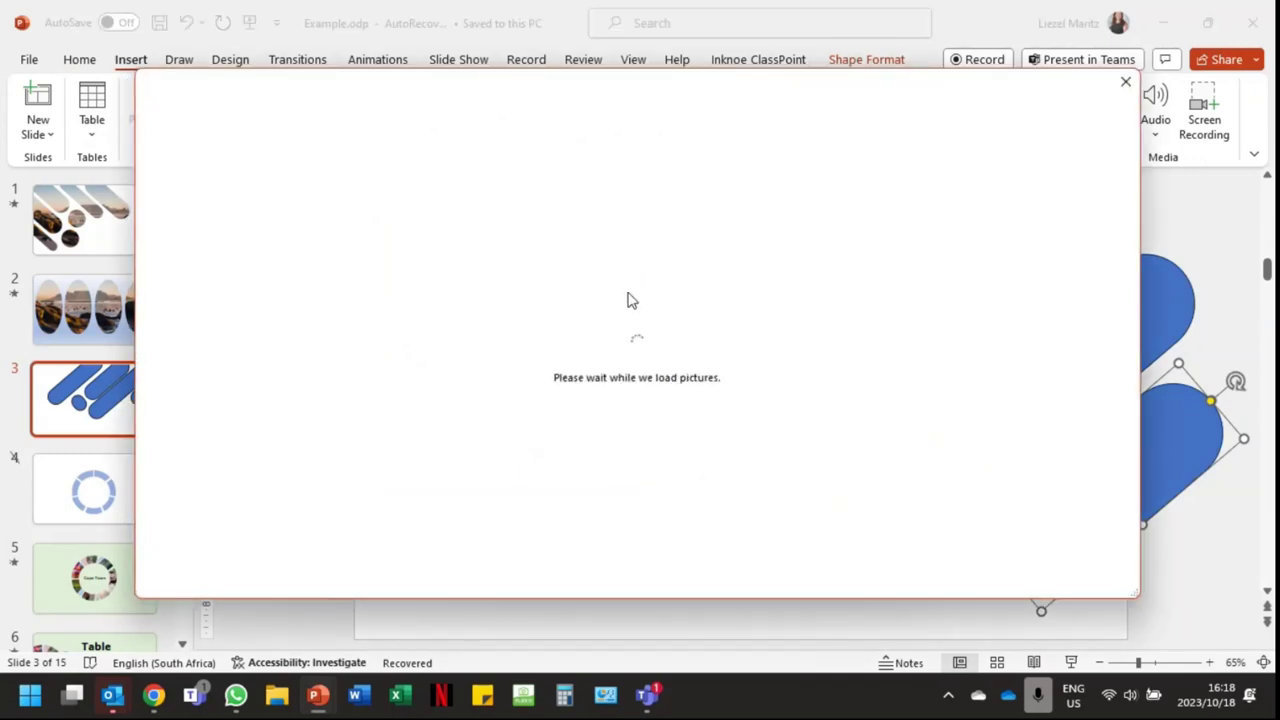
pyautogui.write('c')
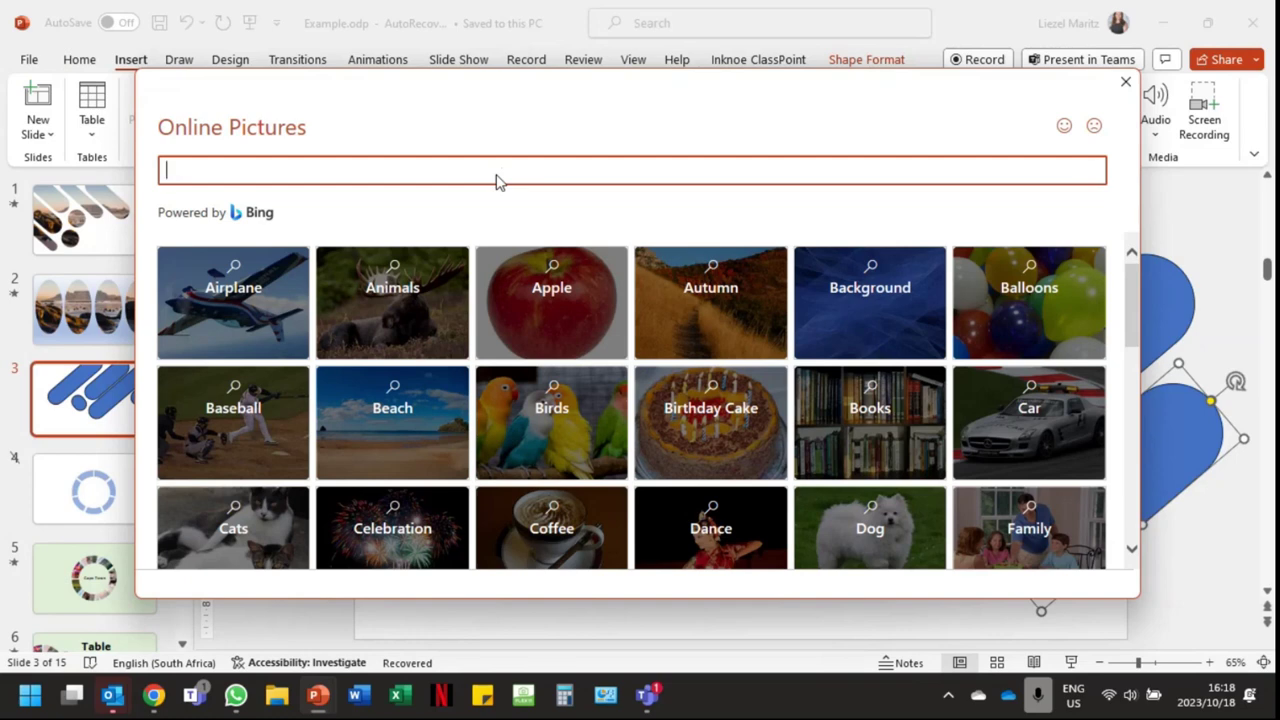
pyautogui.write('UGBY')
pyautogui.press('Return')
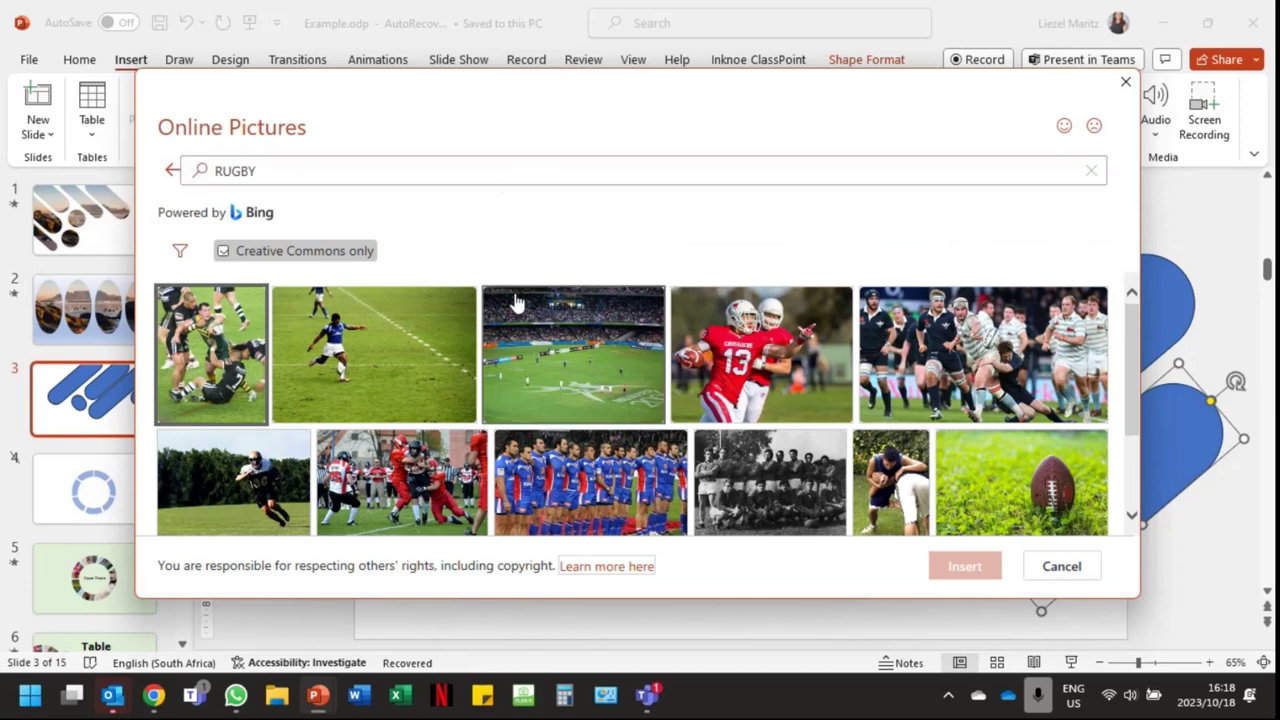
# - Insert the second search result, a bald eagle photo, onto slide 3
pyautogui.scroll(-3, 672, 381)
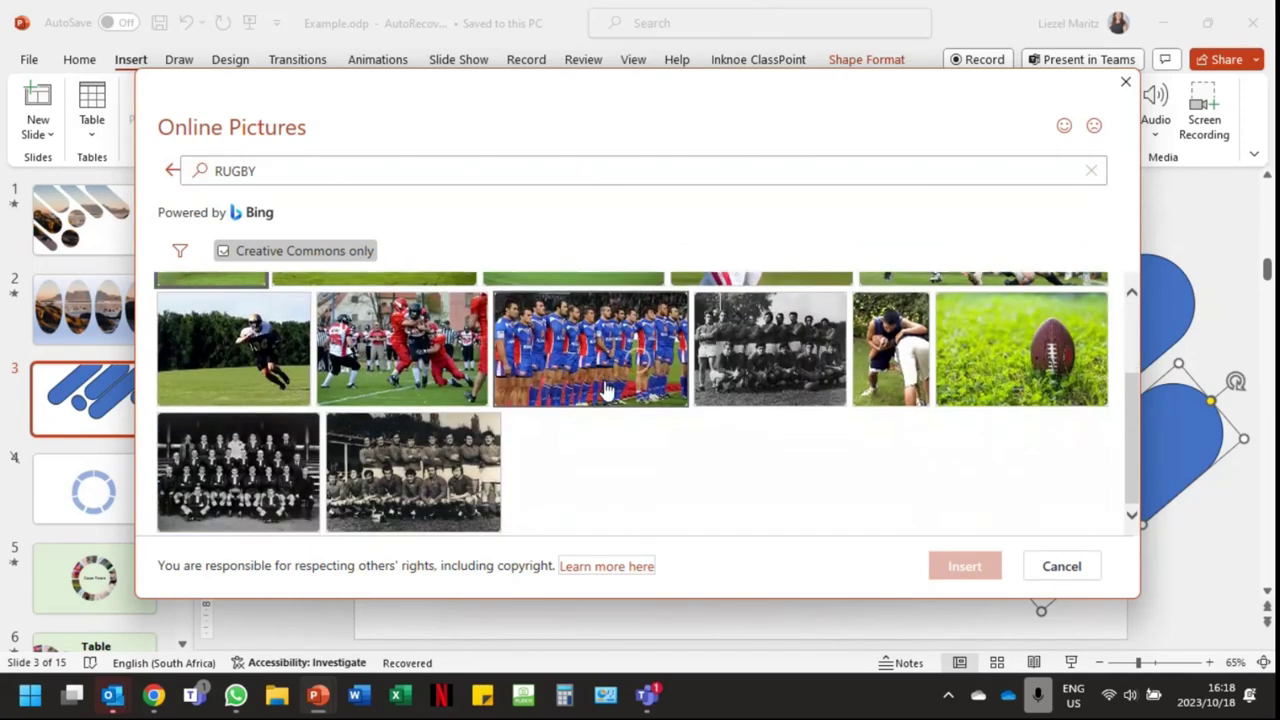
pyautogui.scroll(-3, 790, 455)
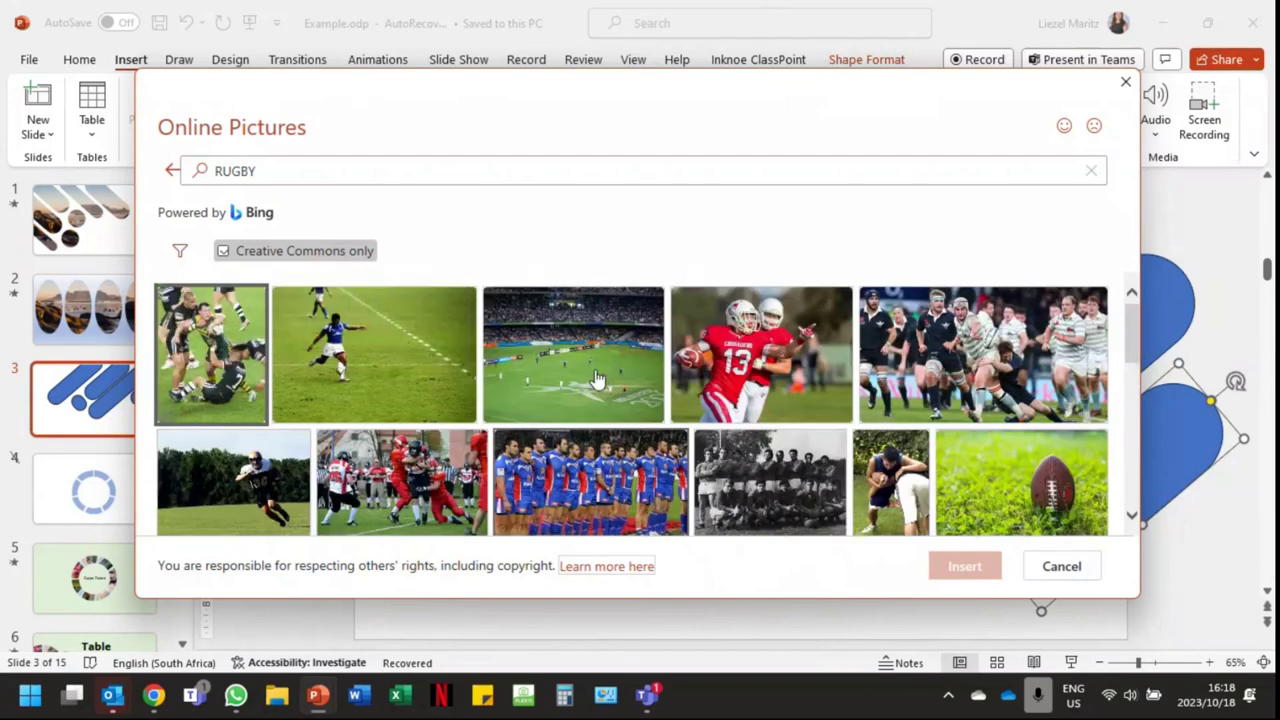
pyautogui.scroll(5, 245, 375)
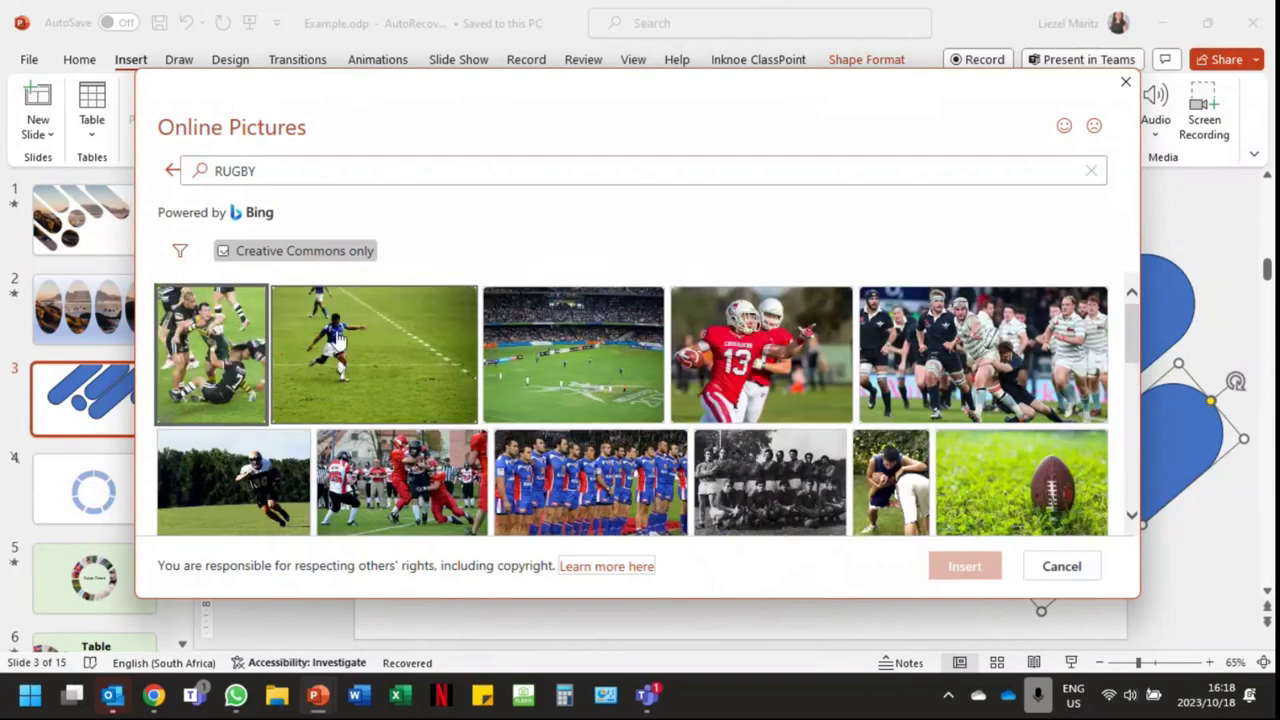
pyautogui.click(414, 337)
pyautogui.click(952, 574)
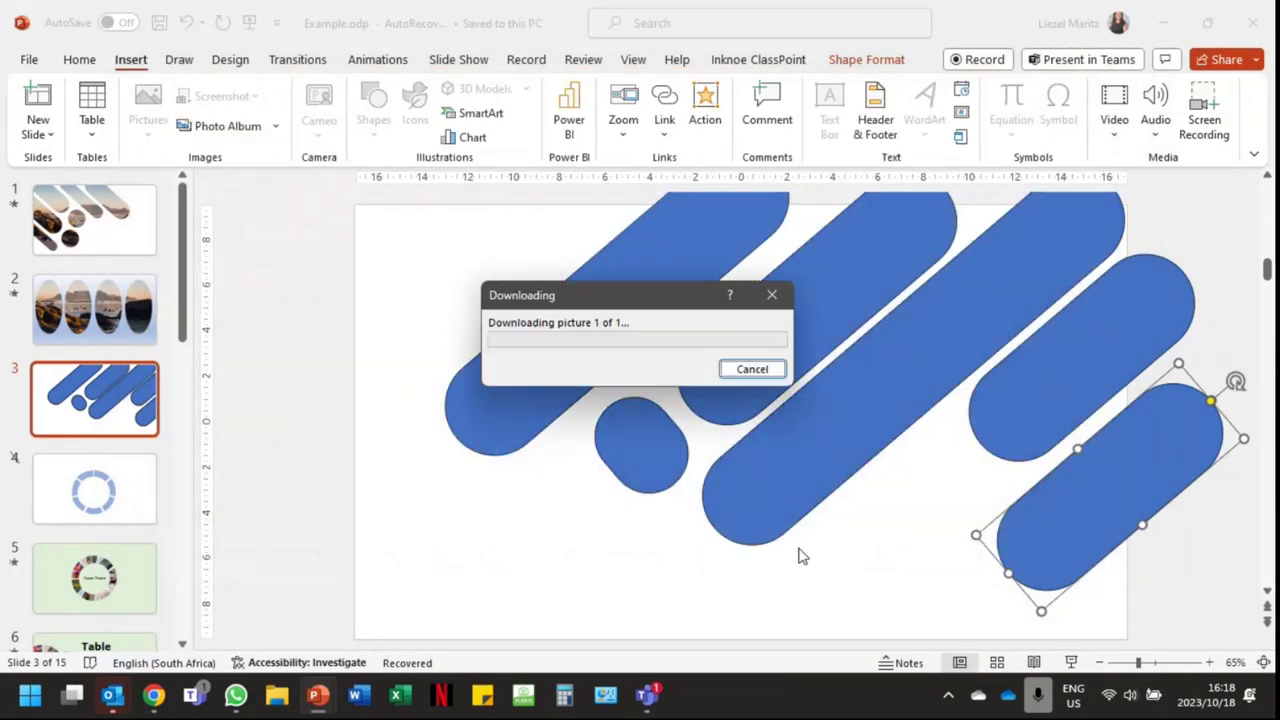
pyautogui.rightClick(656, 192)
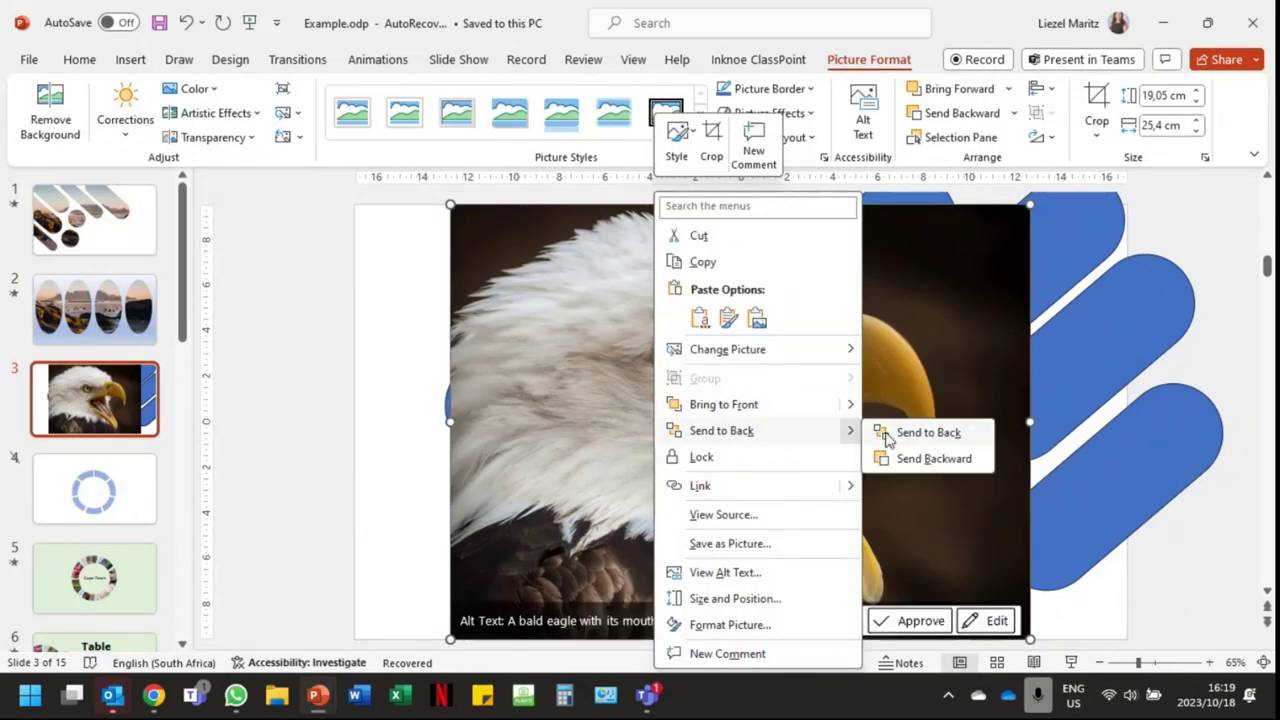
# - Send the eagle photo behind the blue shapes and select the photo plus shapes
pyautogui.click(886, 438)
pyautogui.click(392, 414)
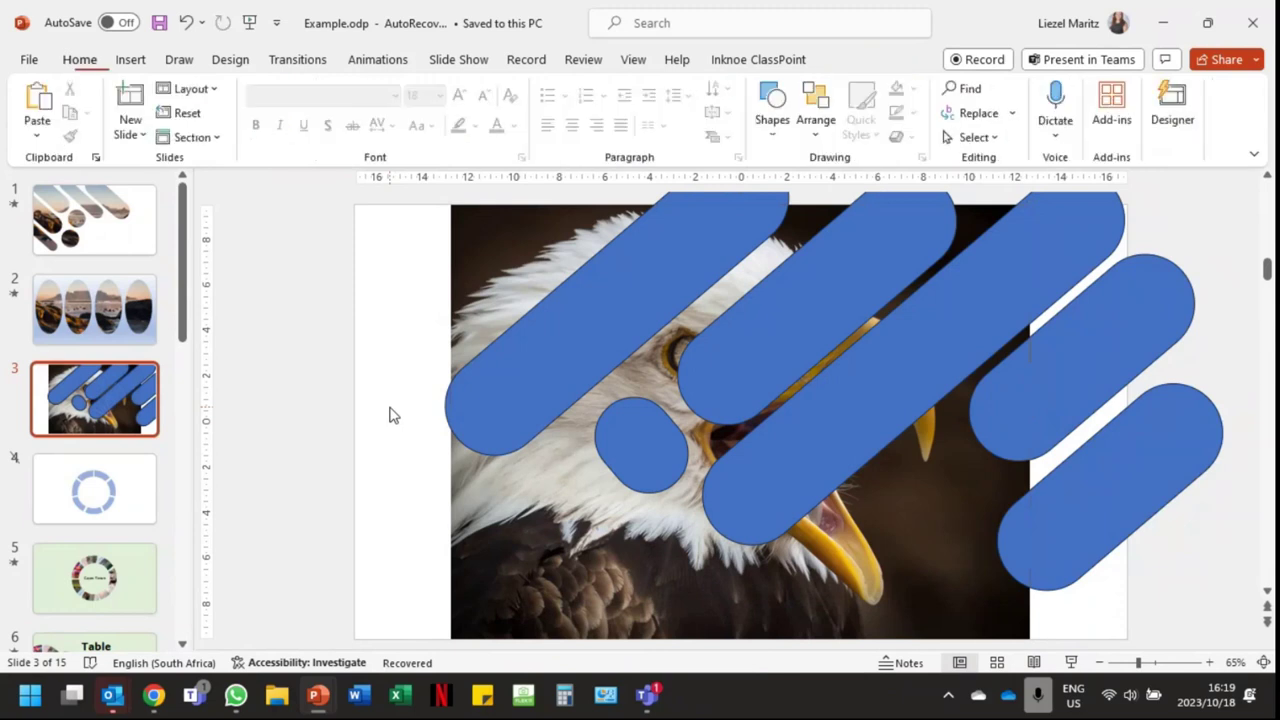
pyautogui.click(483, 268)
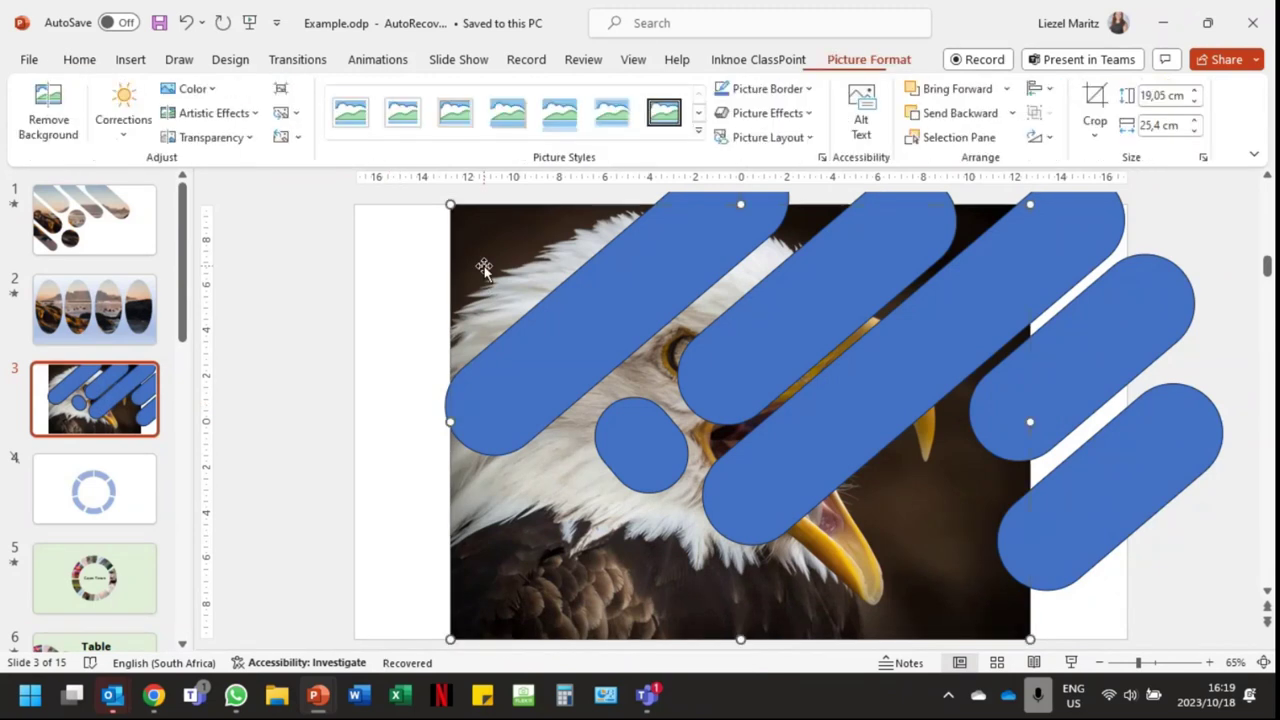
pyautogui.keyDown('shift'); pyautogui.click(631, 295); pyautogui.keyUp('shift')
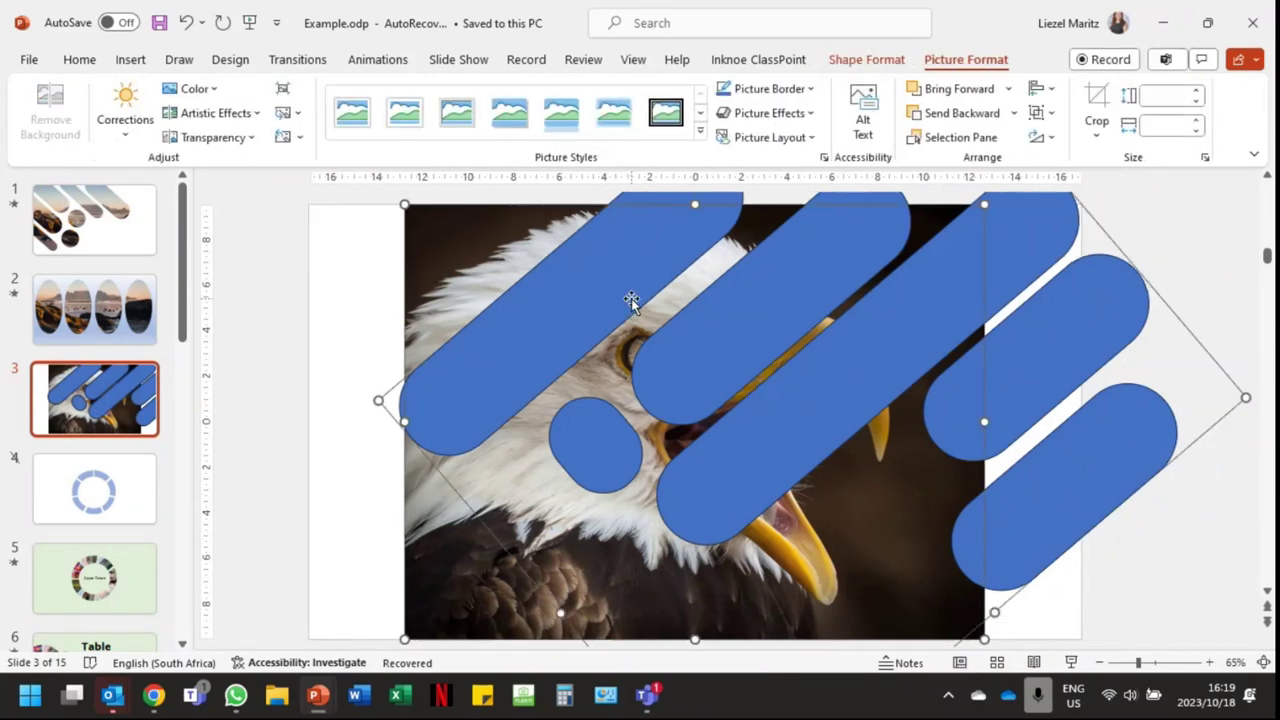
# - Intersect the eagle photo with the blue stripe shapes via Merge Shapes
pyautogui.click(850, 60)
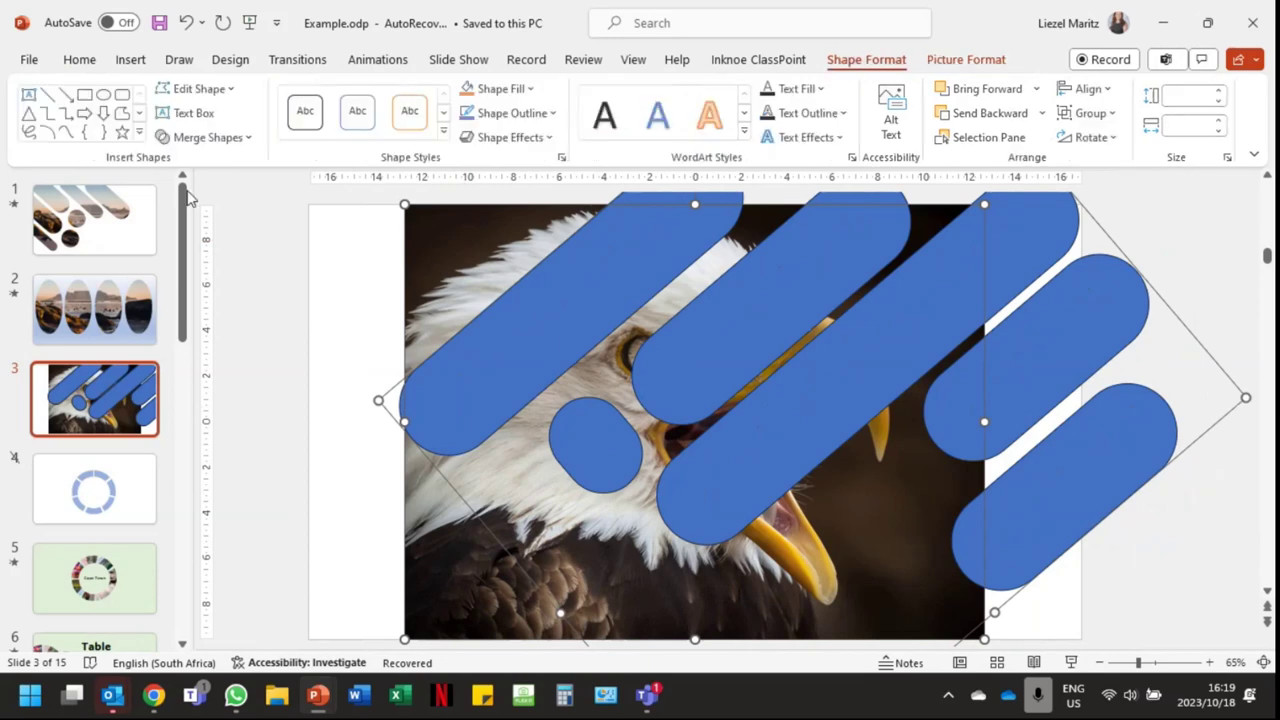
pyautogui.click(208, 140)
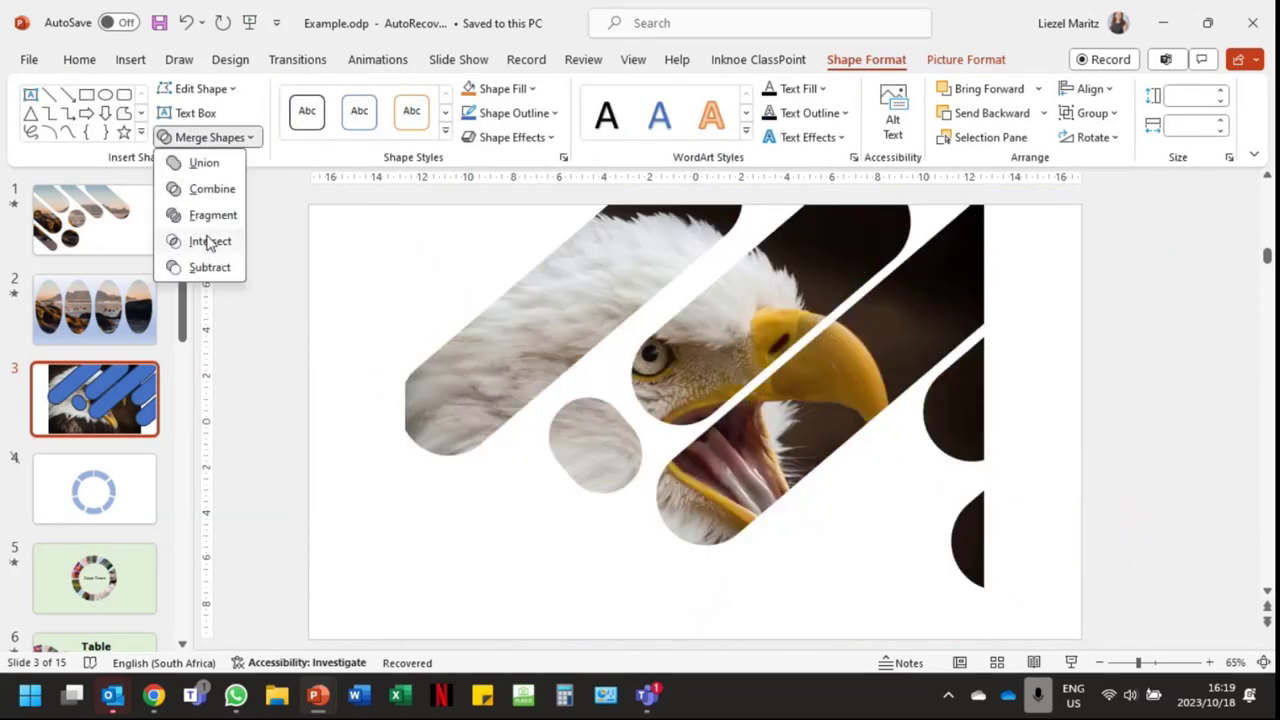
pyautogui.click(209, 243)
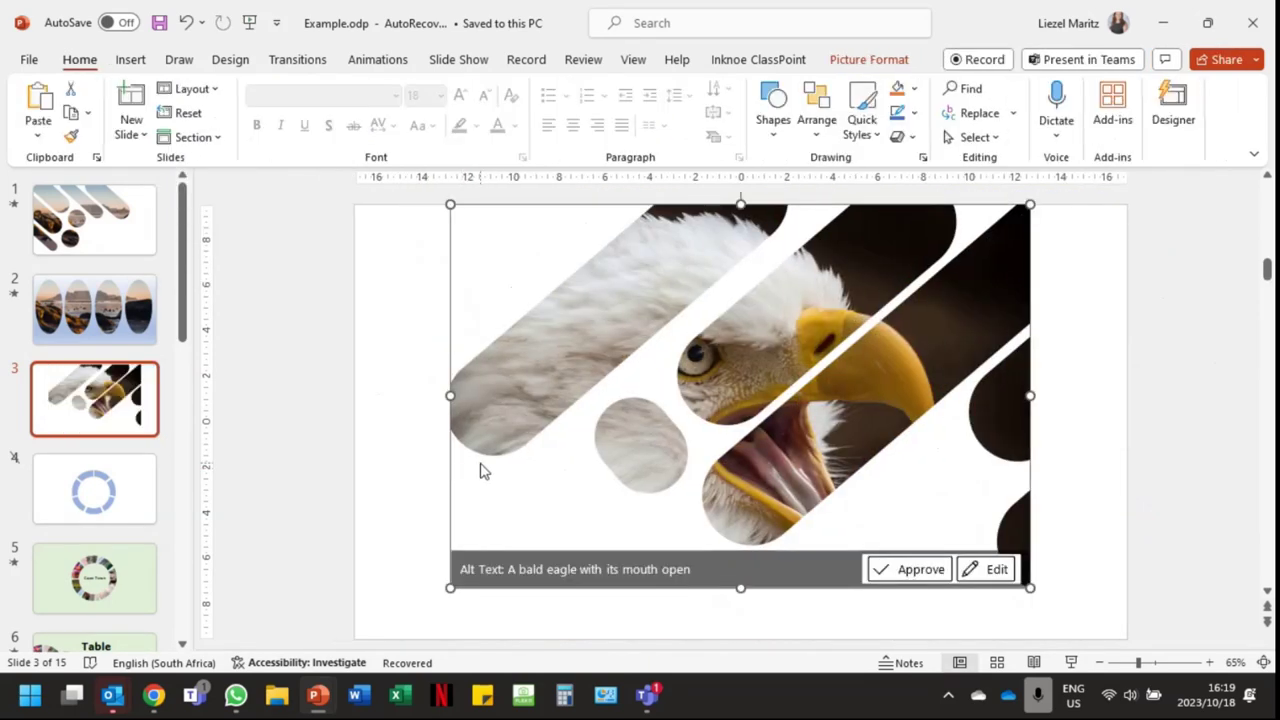
pyautogui.rightClick(766, 352)
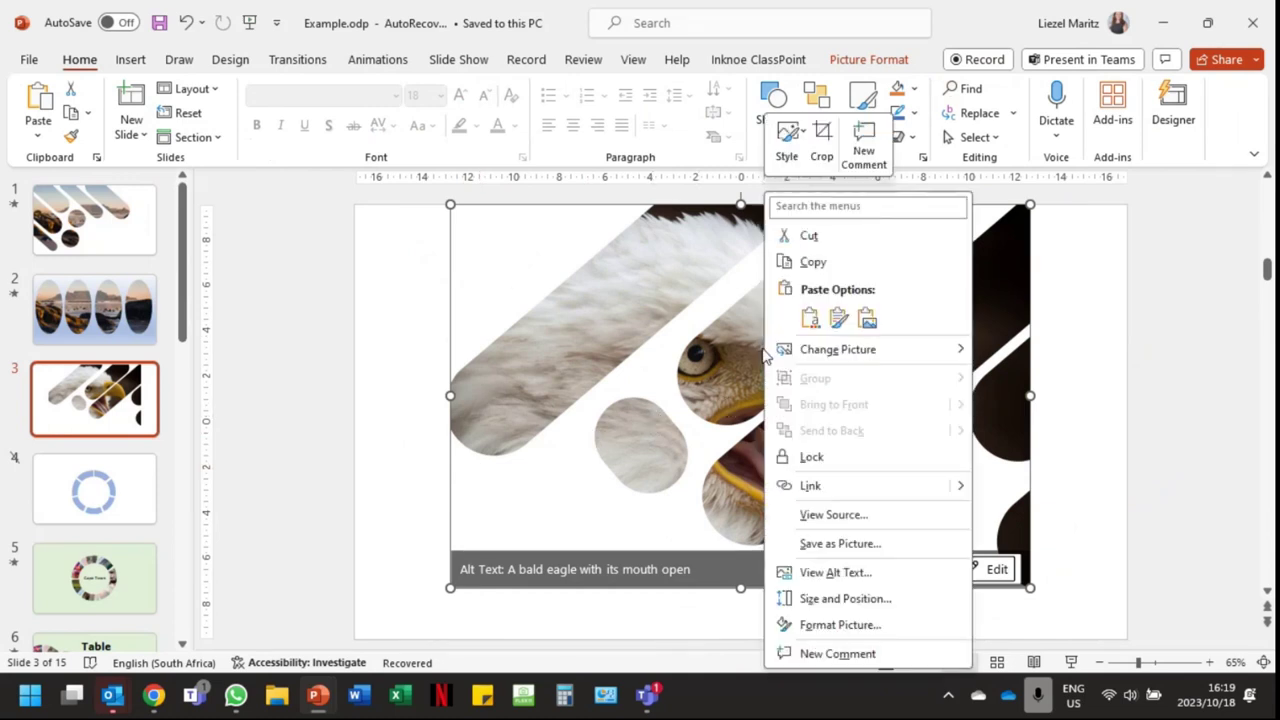
pyautogui.click(492, 302)
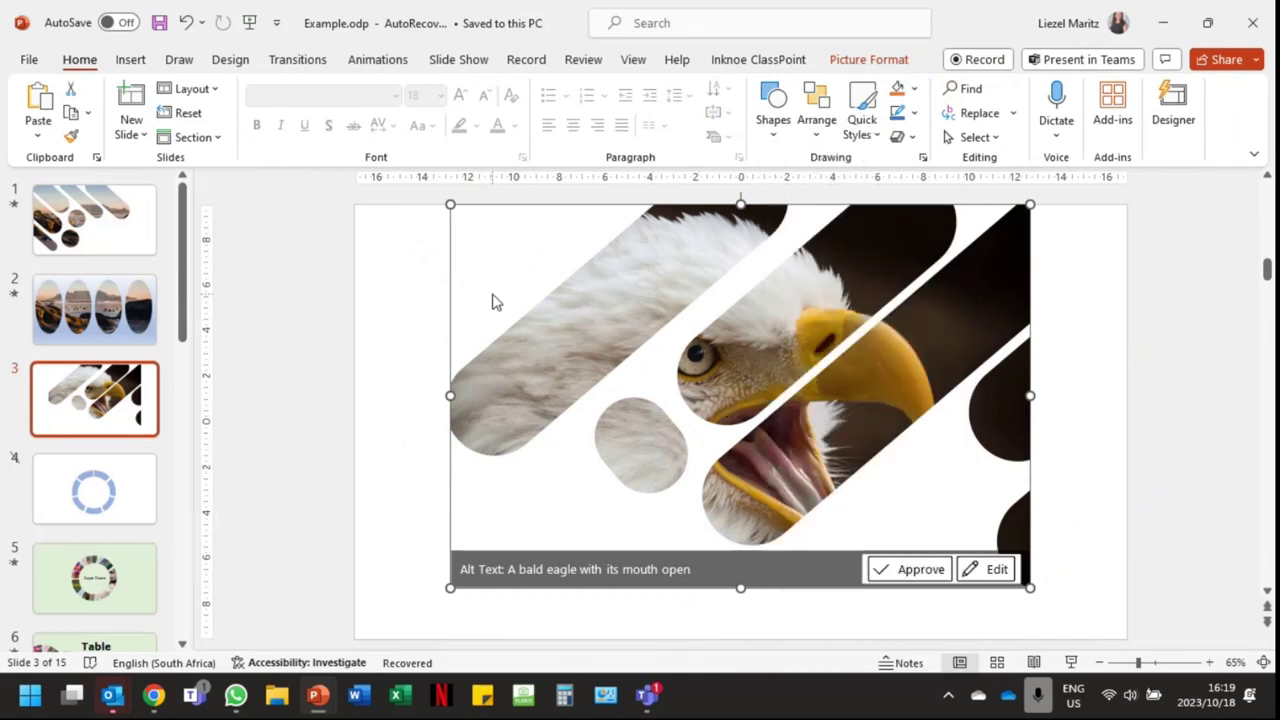
pyautogui.click(905, 62)
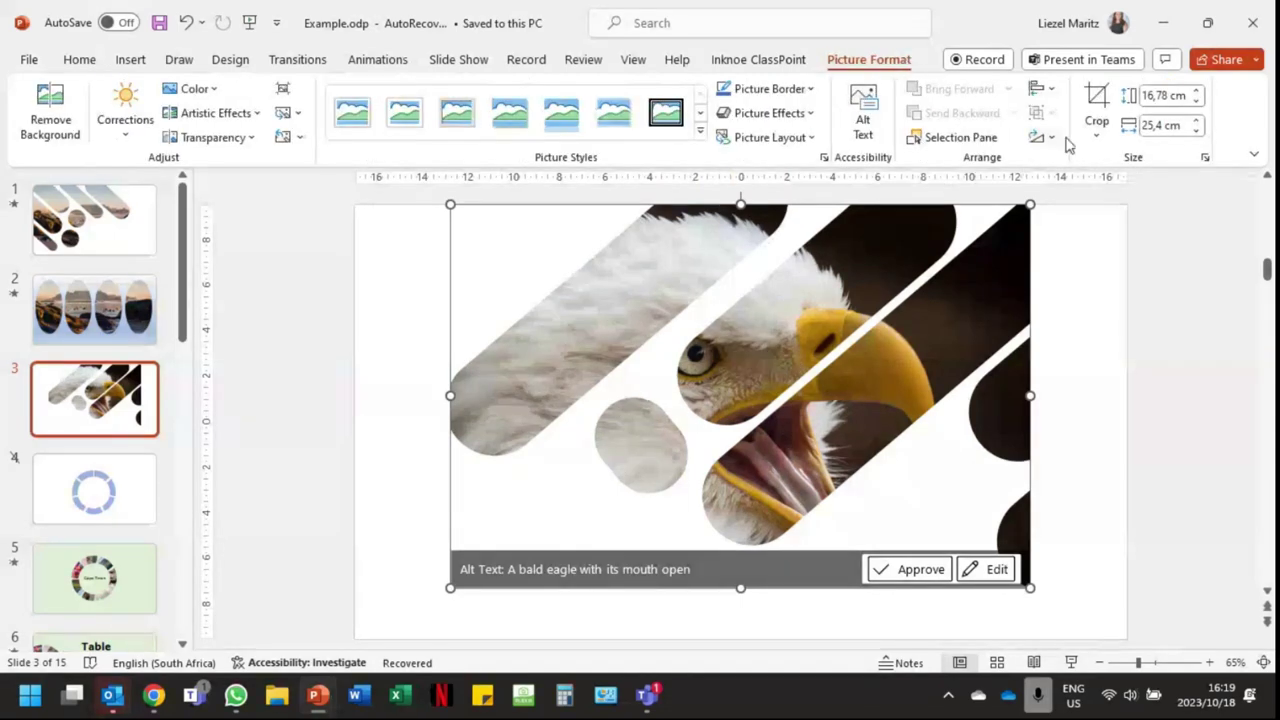
# - Crop-shift the eagle photo so the eye and beak show, then add a new slide 4
pyautogui.click(1088, 98)
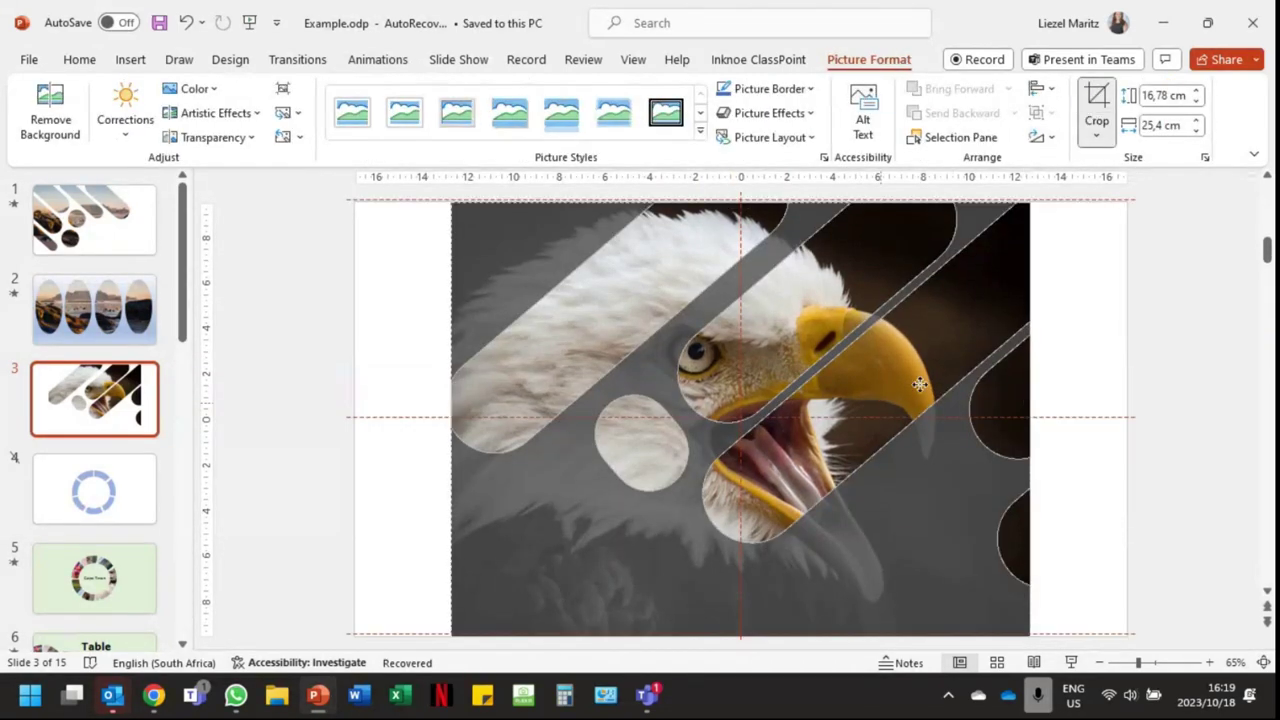
pyautogui.moveTo(854, 349); pyautogui.dragTo(833, 326)
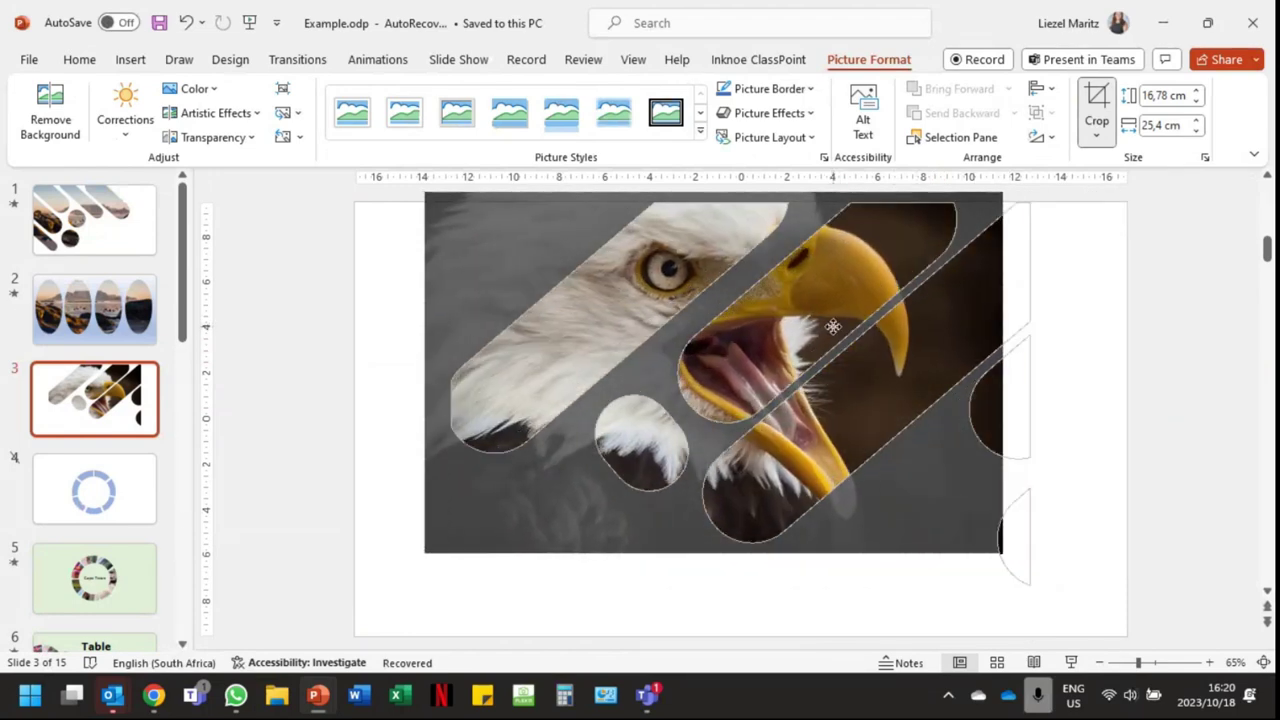
pyautogui.press('Escape')
pyautogui.click(130, 59)
pyautogui.click(38, 105)
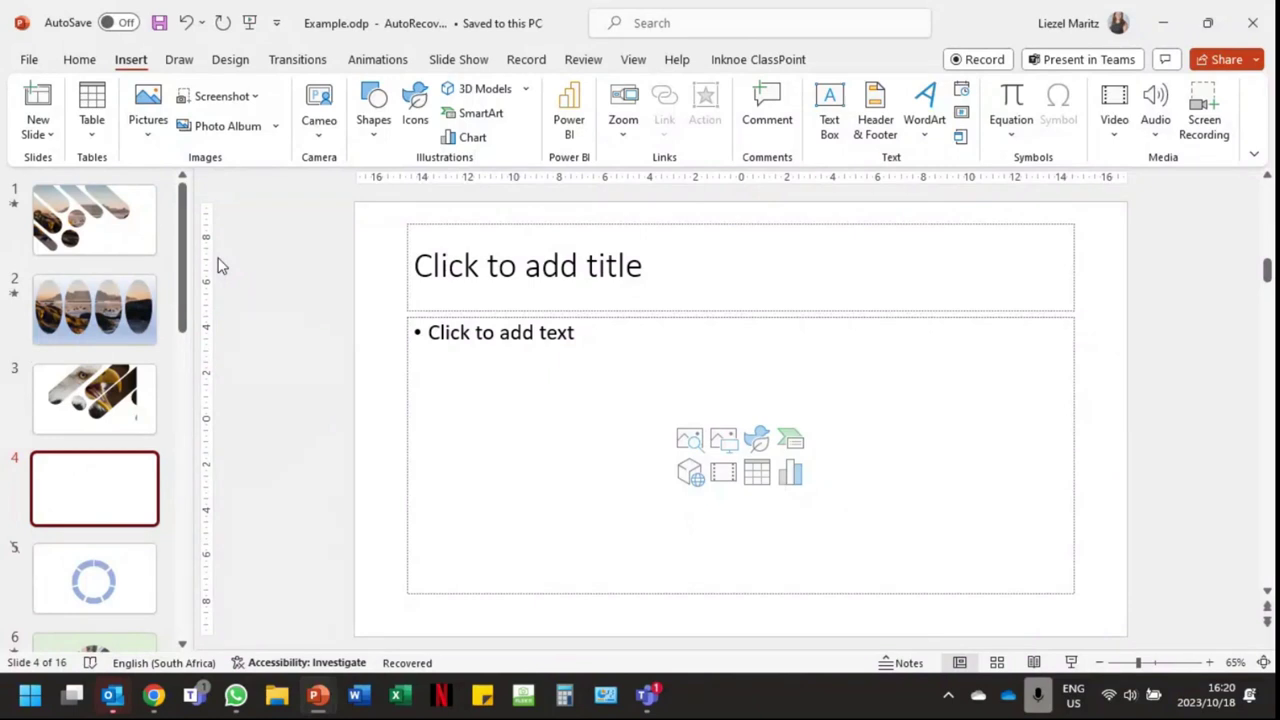
# - Insert the star-eyes emoji from the Stock 3D Models Emoji category, turn it, and move it upper left
pyautogui.click(512, 94)
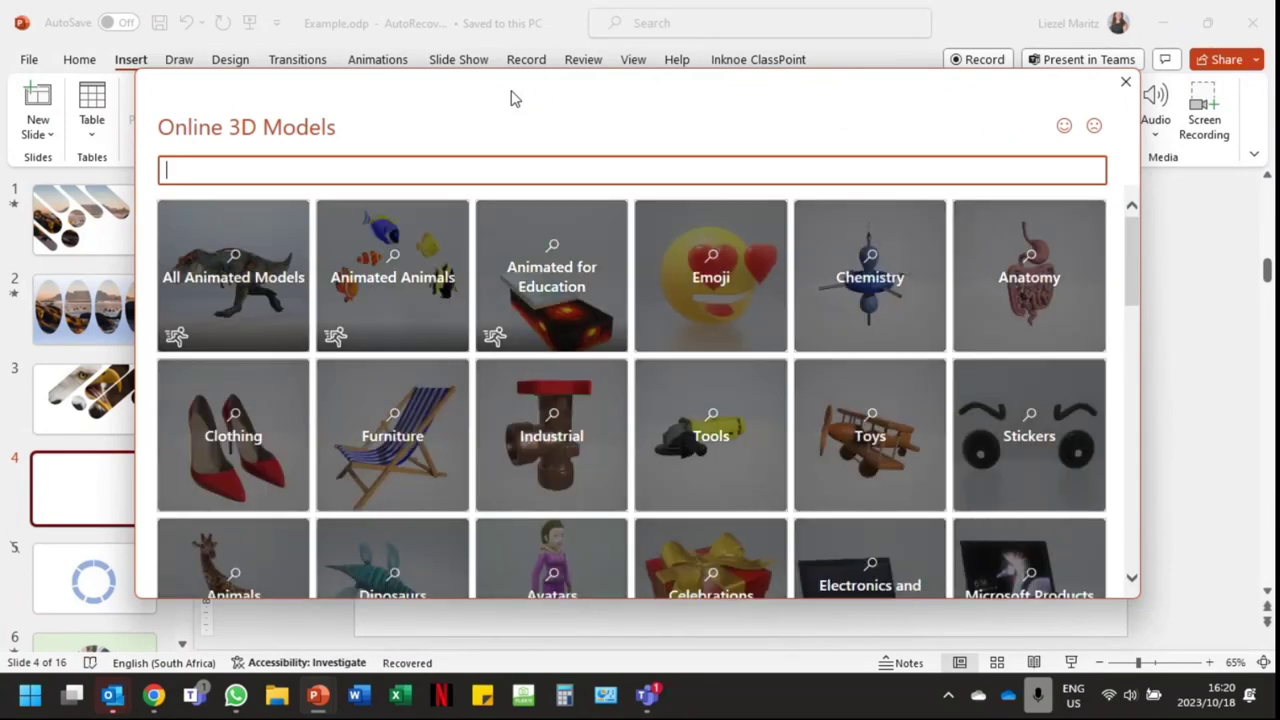
pyautogui.click(678, 311)
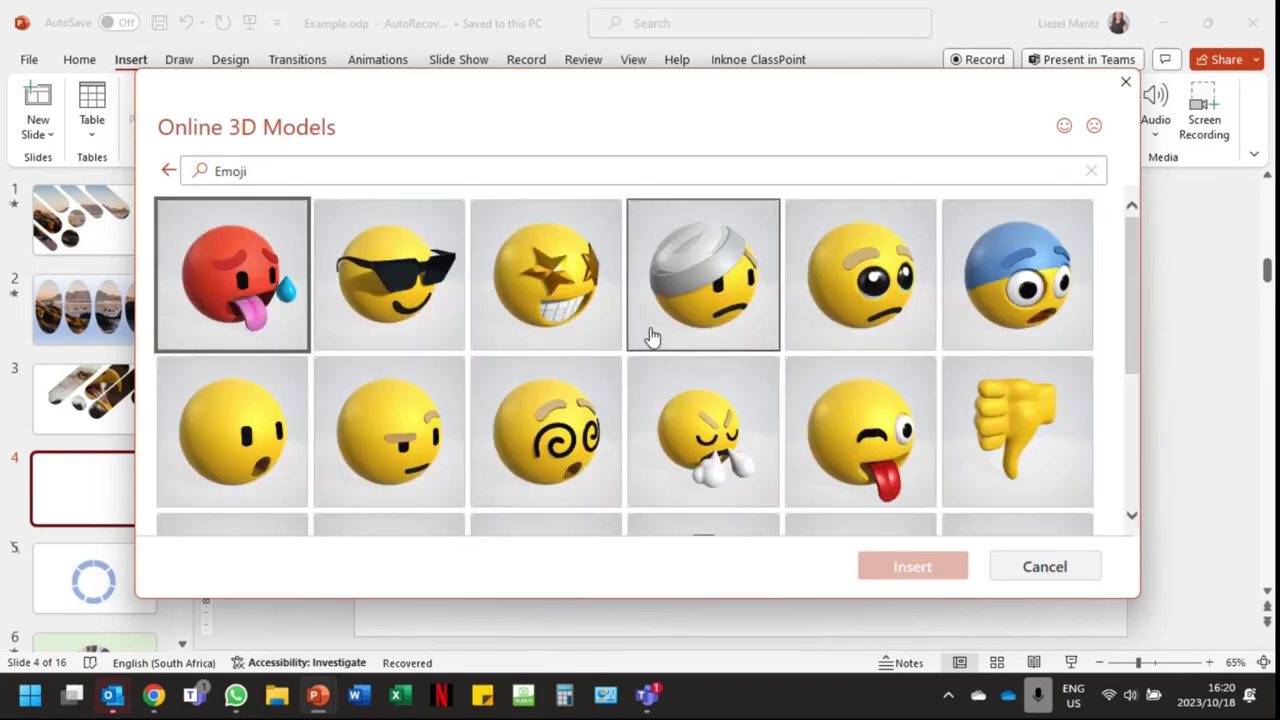
pyautogui.click(550, 290)
pyautogui.click(929, 567)
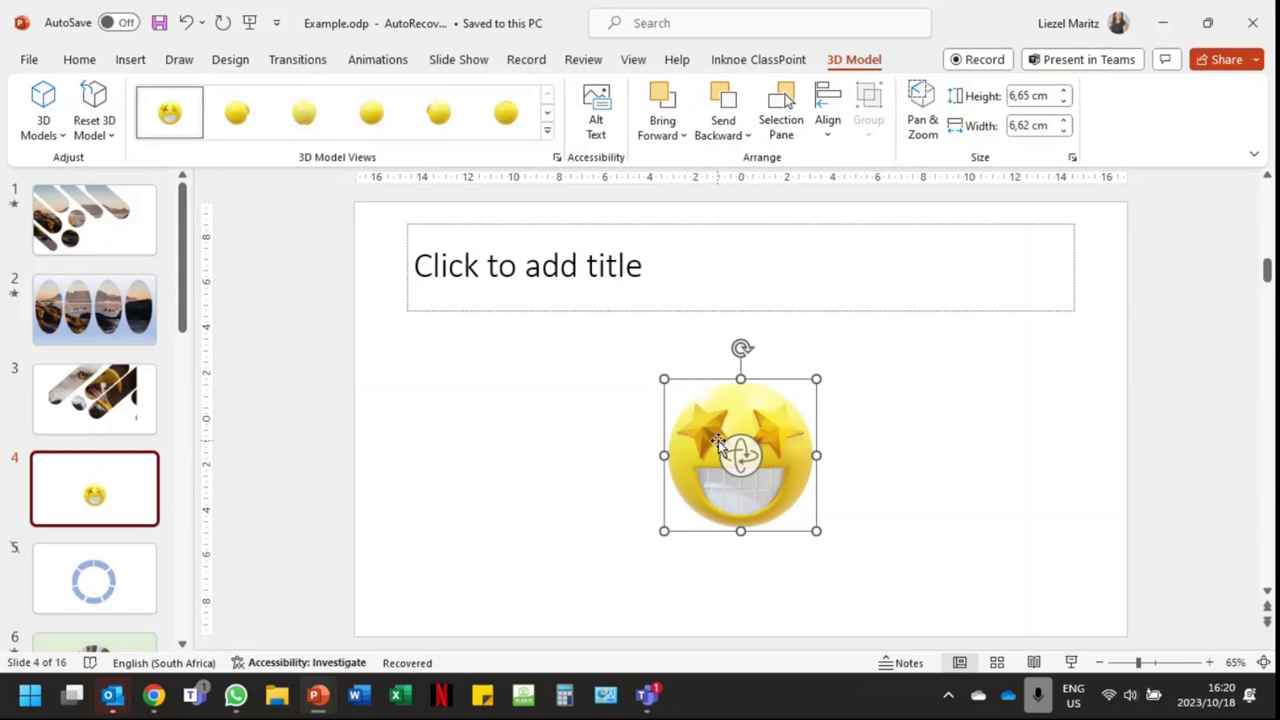
pyautogui.moveTo(740, 456); pyautogui.dragTo(768, 481)
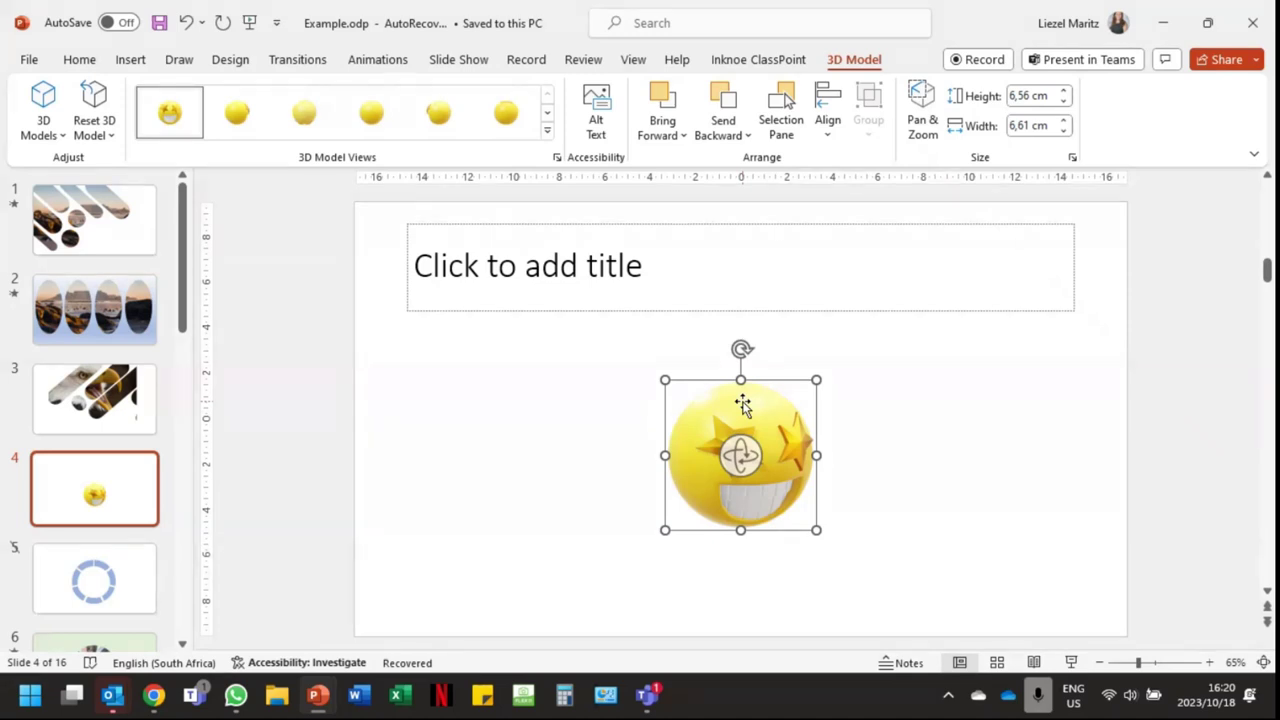
pyautogui.moveTo(742, 403); pyautogui.dragTo(482, 309)
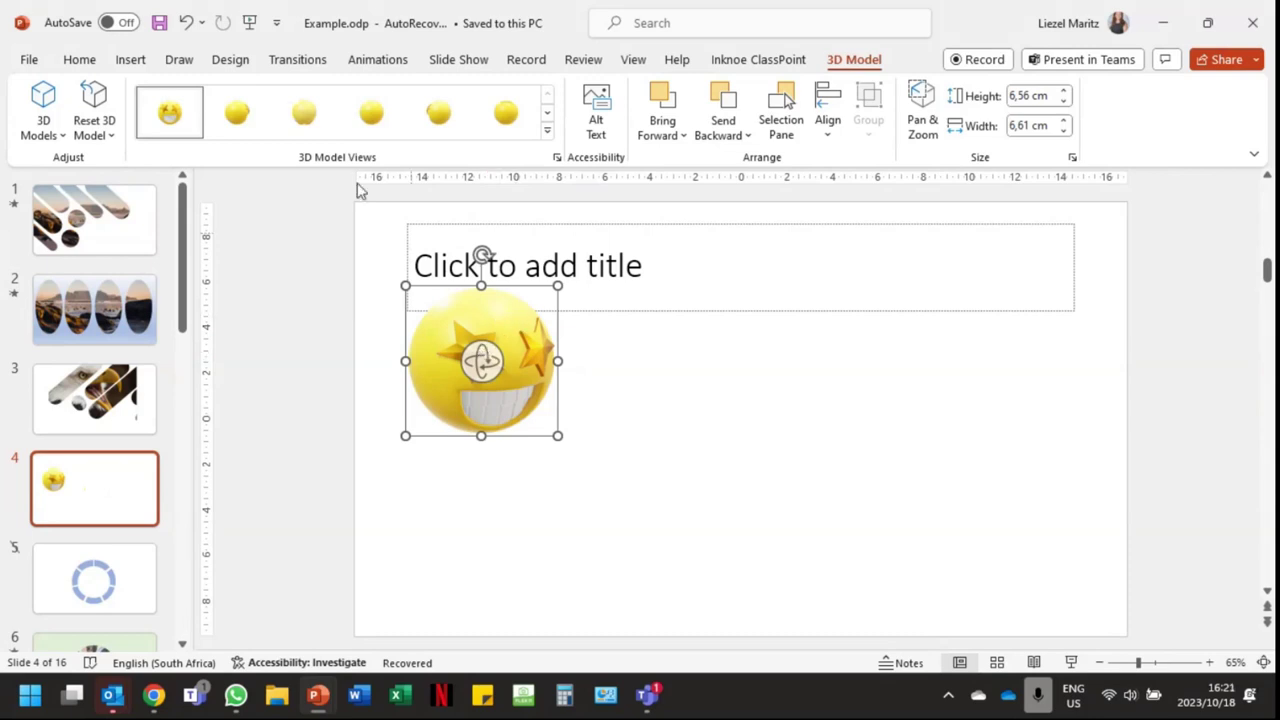
# - Draw an oval speech-bubble callout from the Shapes gallery's Callouts beside the title
pyautogui.click(130, 60)
pyautogui.click(370, 122)
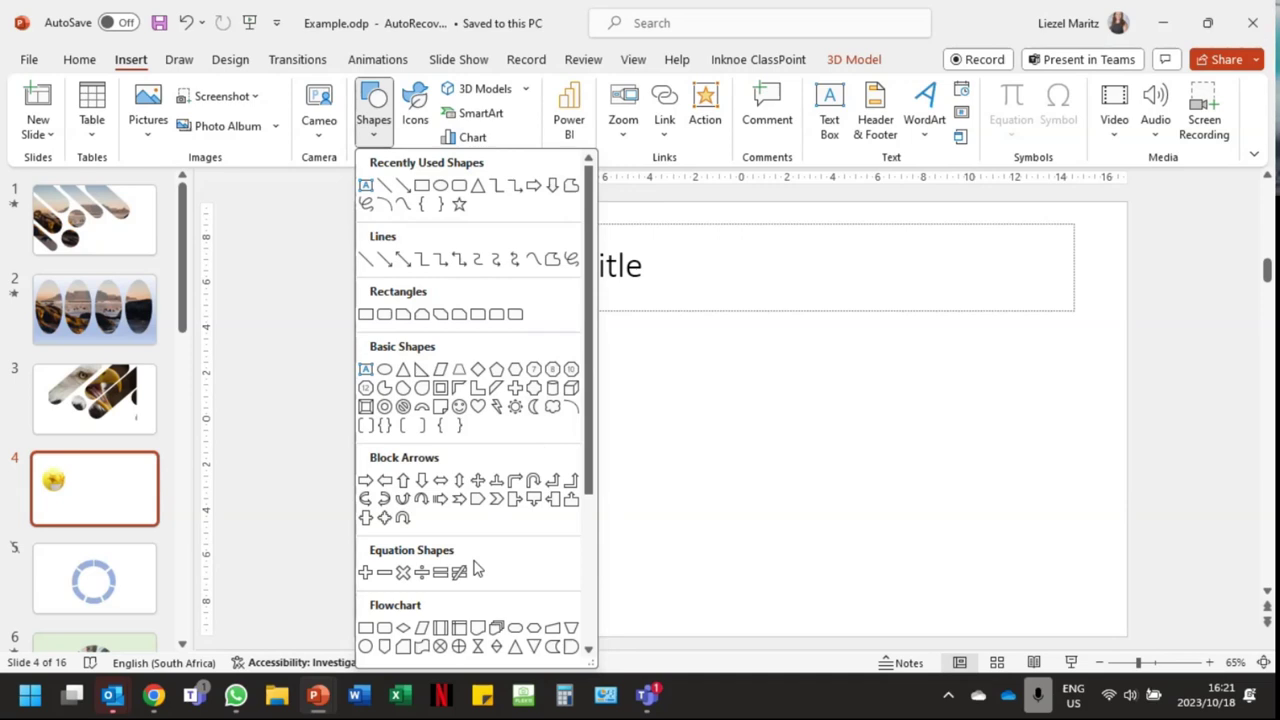
pyautogui.scroll(-3, 495, 500)
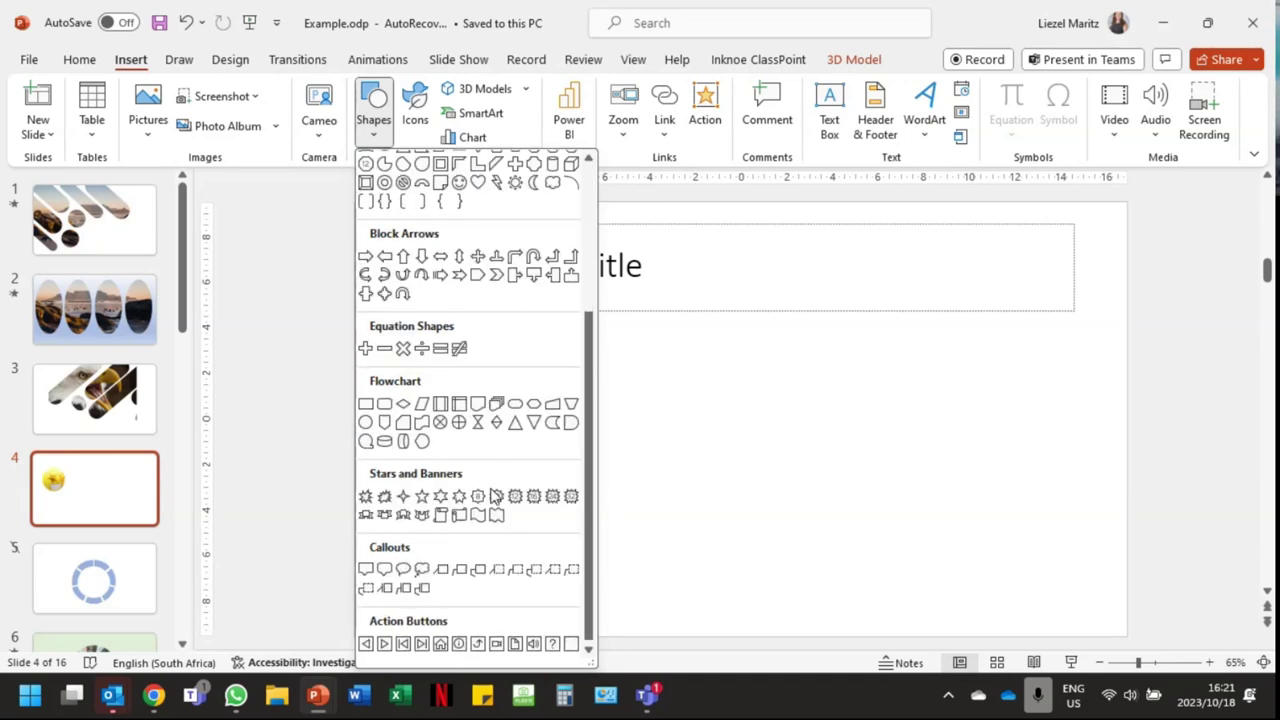
pyautogui.click(404, 566)
pyautogui.moveTo(609, 309)
pyautogui.mouseDown()
pyautogui.moveTo(843, 483)
pyautogui.moveTo(874, 480)
pyautogui.mouseUp()
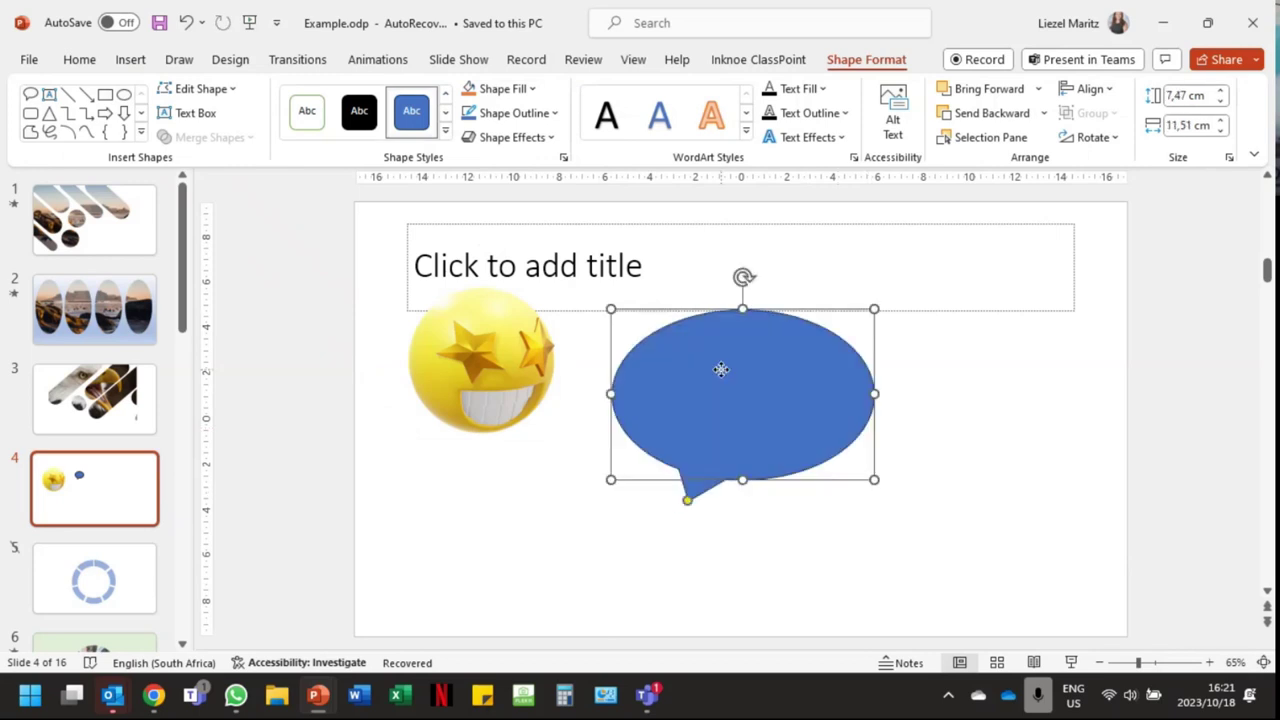
# - Enlarge the speech bubble, raise it, and rotate the 3D emoji
pyautogui.moveTo(723, 371); pyautogui.dragTo(677, 274)
pyautogui.click(485, 365)
pyautogui.moveTo(485, 365); pyautogui.dragTo(540, 350)
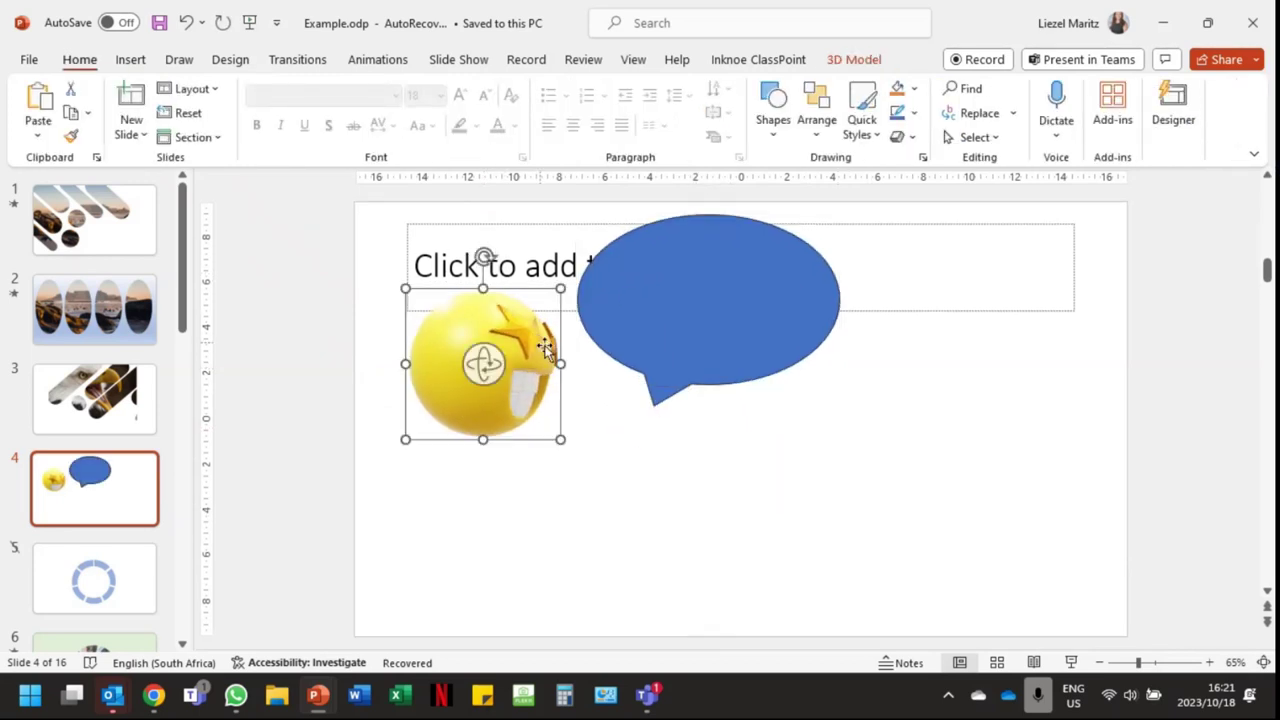
# - Duplicate the speech bubble to the lower right and turn the emoji slightly
pyautogui.click(676, 330)
pyautogui.moveTo(678, 334); pyautogui.dragTo(955, 545)
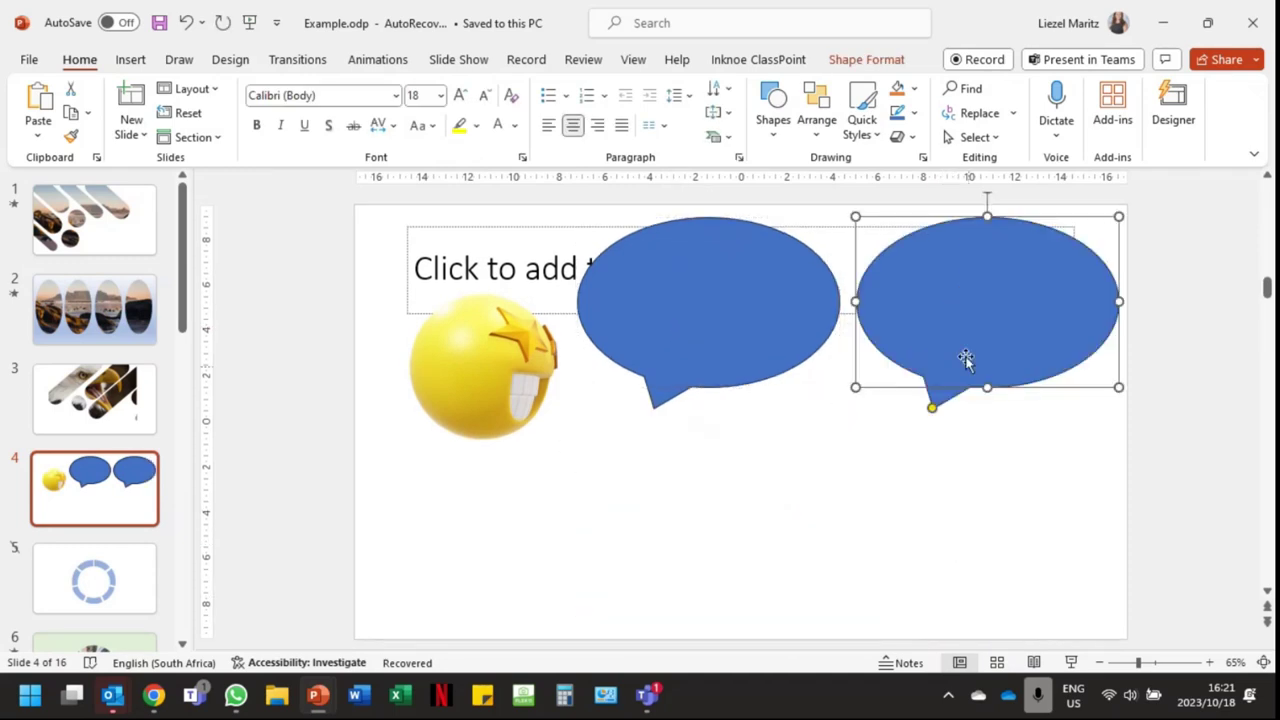
pyautogui.moveTo(966, 360); pyautogui.dragTo(879, 524)
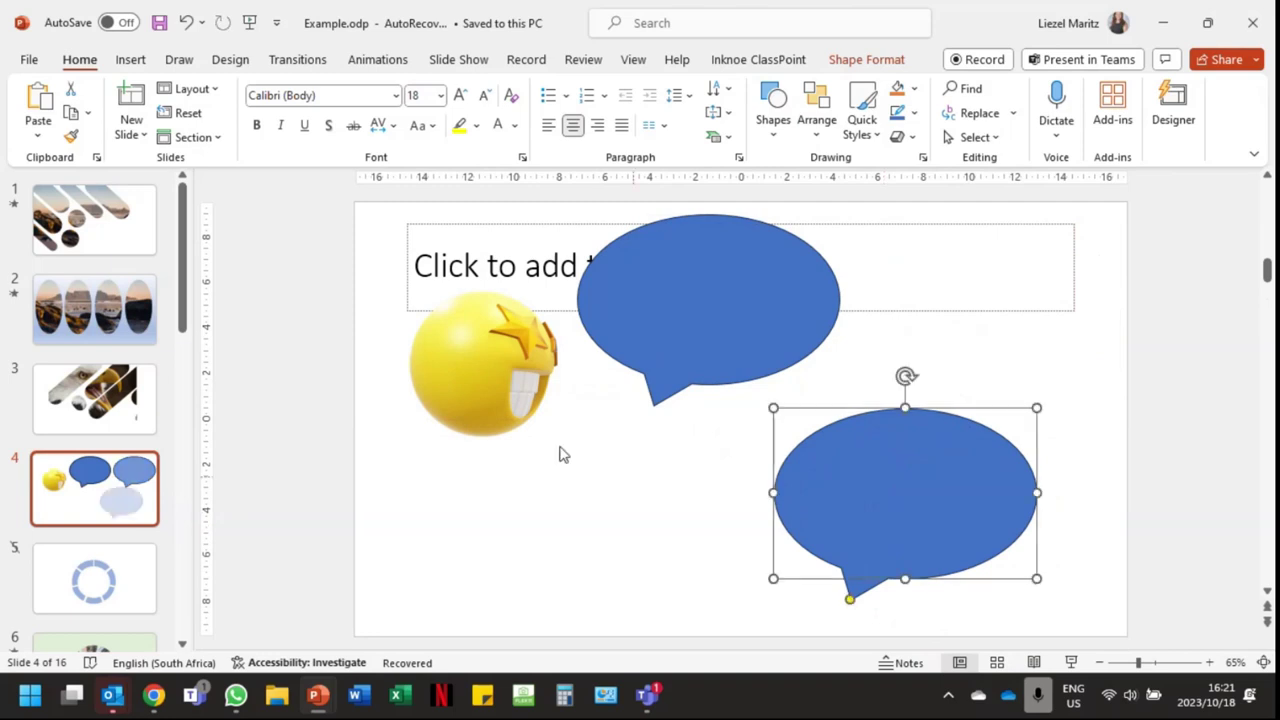
pyautogui.click(476, 373)
pyautogui.moveTo(476, 373); pyautogui.dragTo(643, 480)
# - Copy and paste the 3D emoji, placing the copy below the original
pyautogui.rightClick(451, 336)
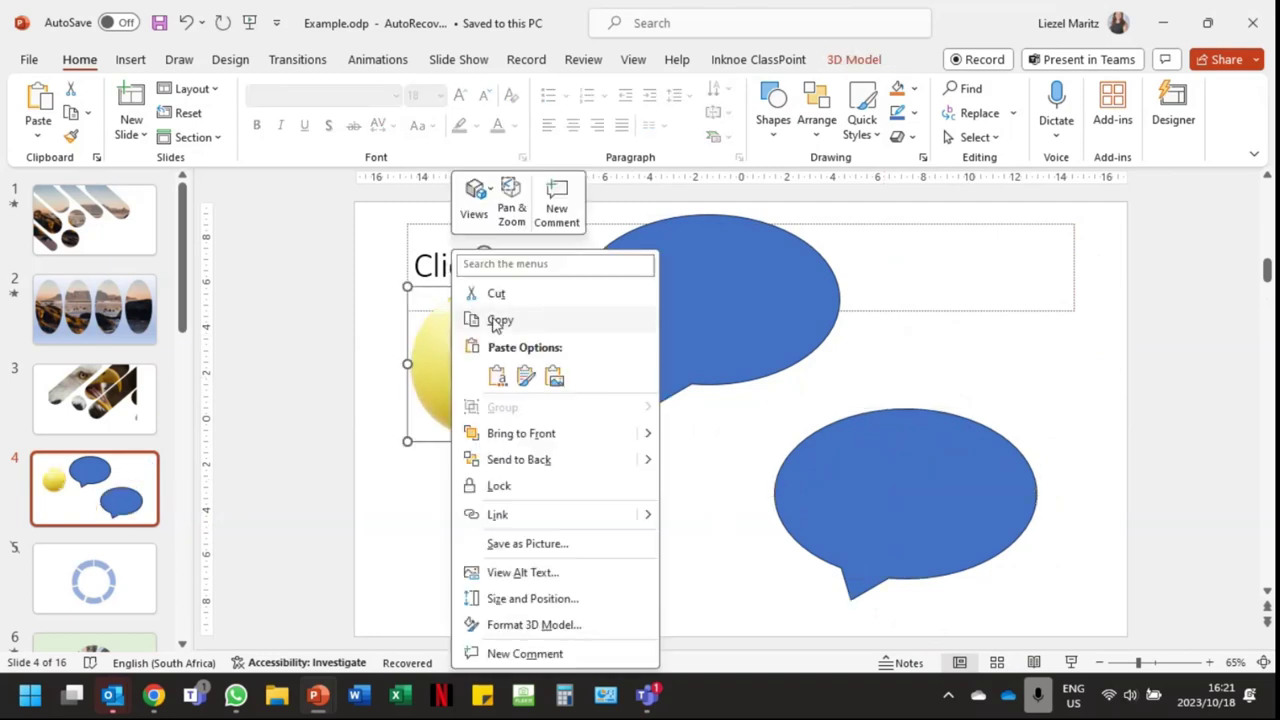
pyautogui.click(491, 320)
pyautogui.rightClick(650, 560)
pyautogui.click(691, 365)
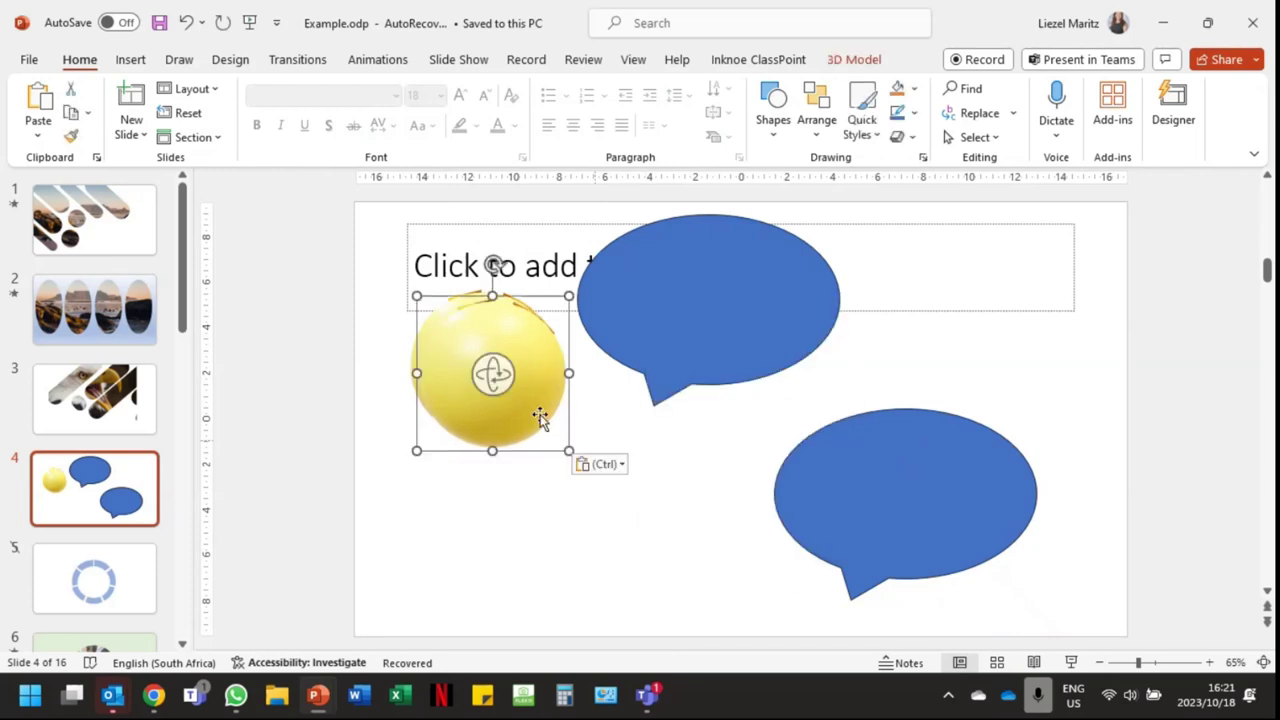
pyautogui.moveTo(470, 373); pyautogui.dragTo(549, 500)
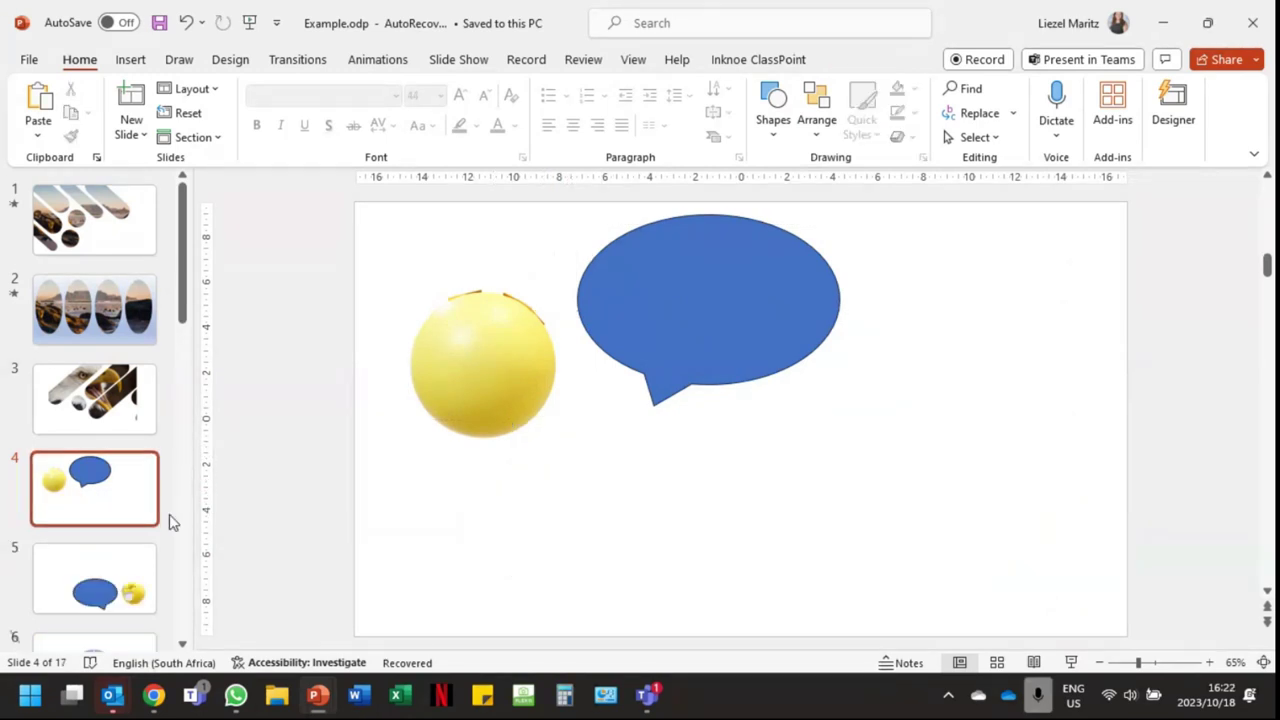
# - Rotate slide 4's emoji to show its squinting, grinning face, then view slide 5
pyautogui.click(120, 500)
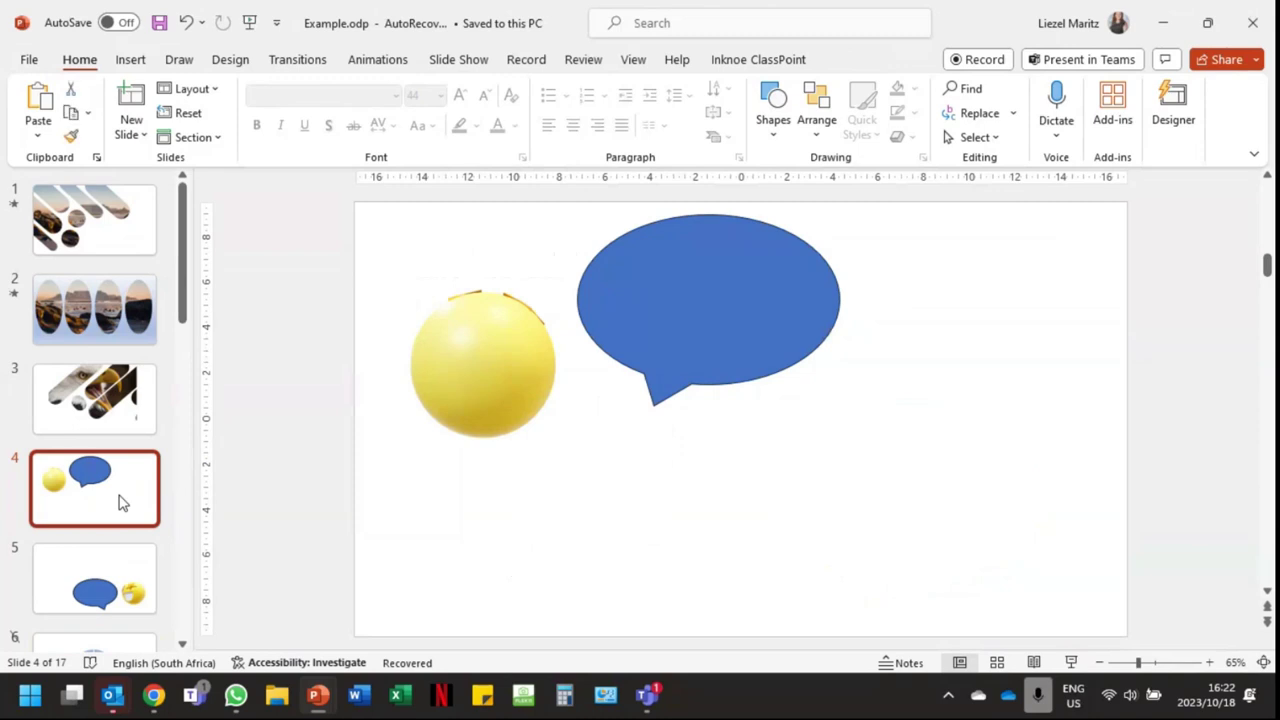
pyautogui.click(486, 349)
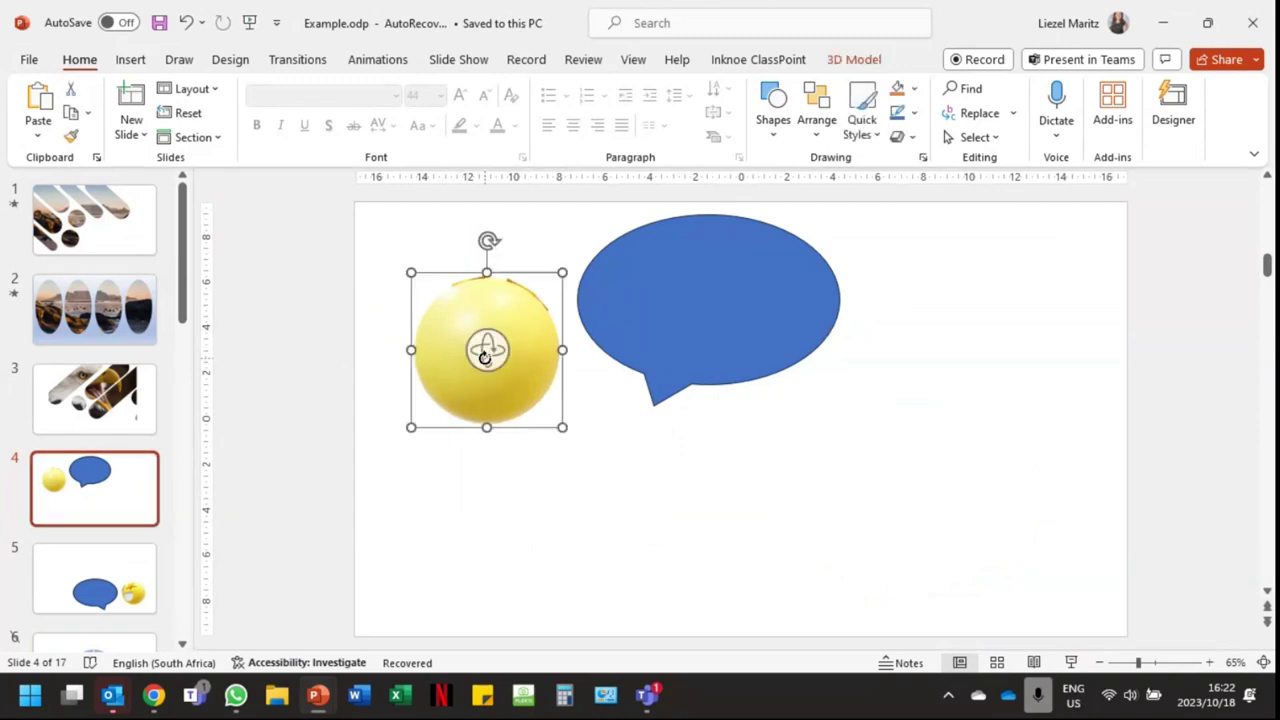
pyautogui.moveTo(486, 349); pyautogui.dragTo(394, 317)
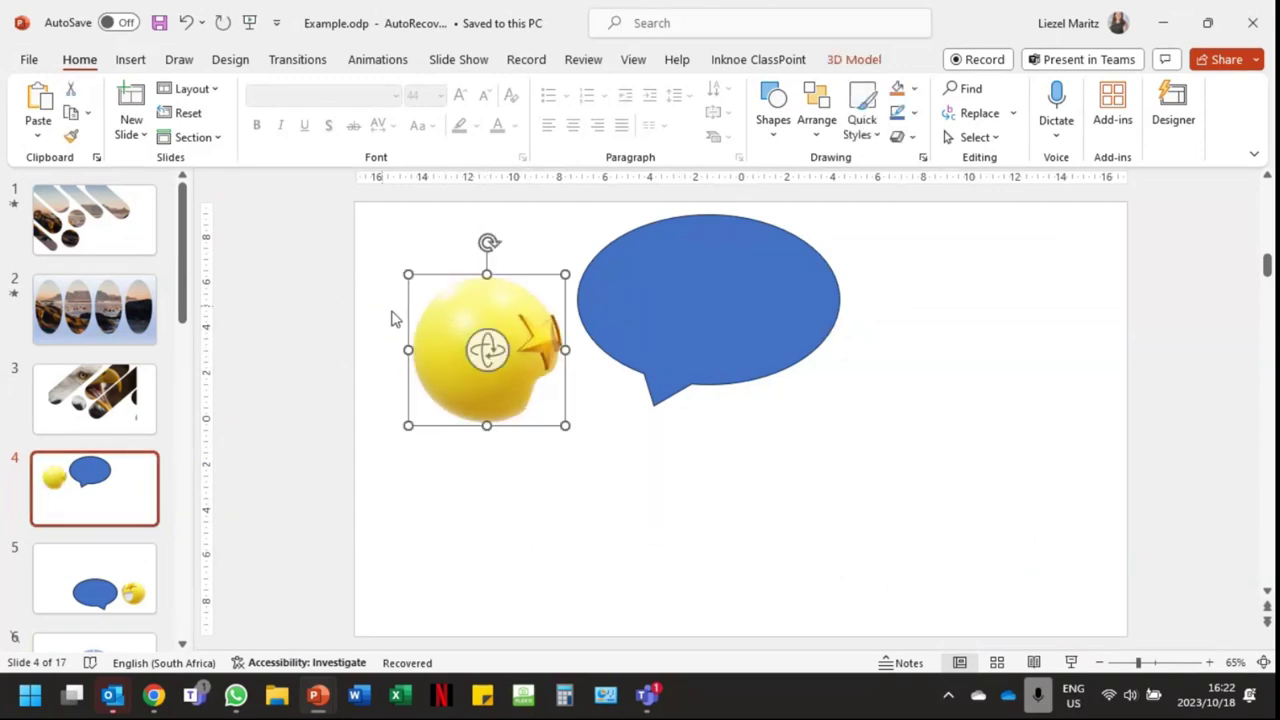
pyautogui.moveTo(486, 345); pyautogui.dragTo(502, 320)
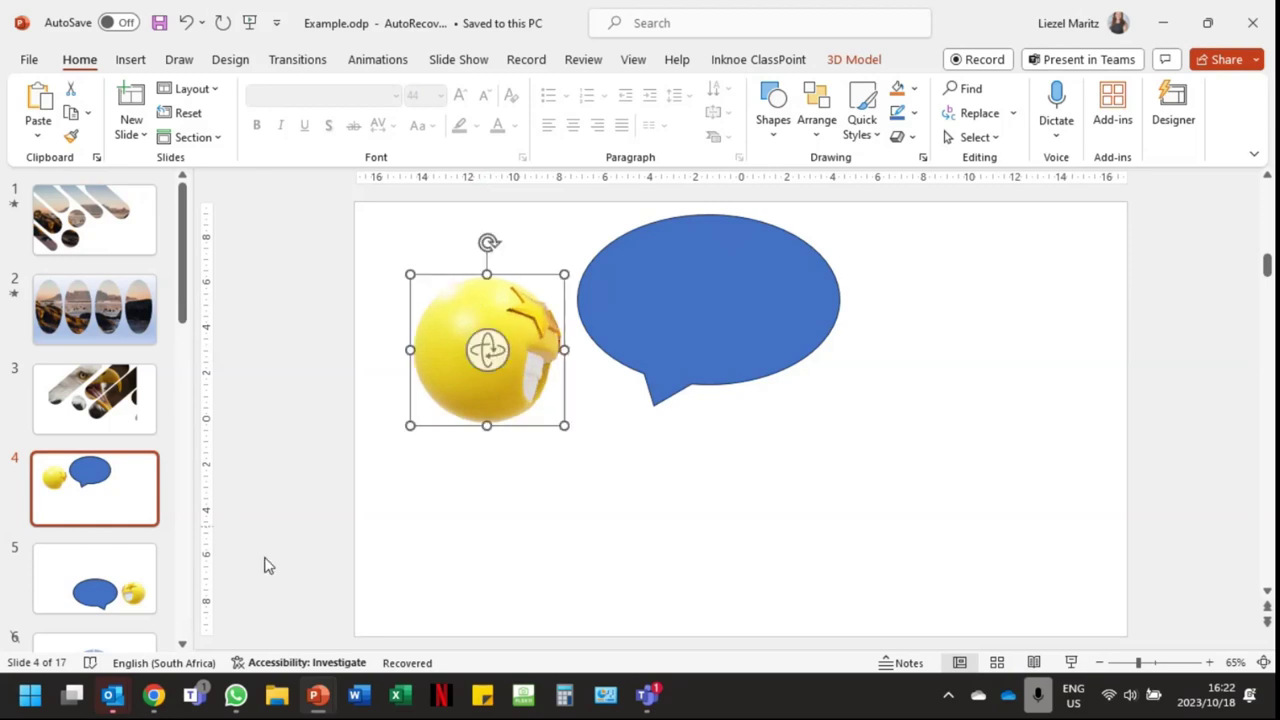
pyautogui.click(126, 569)
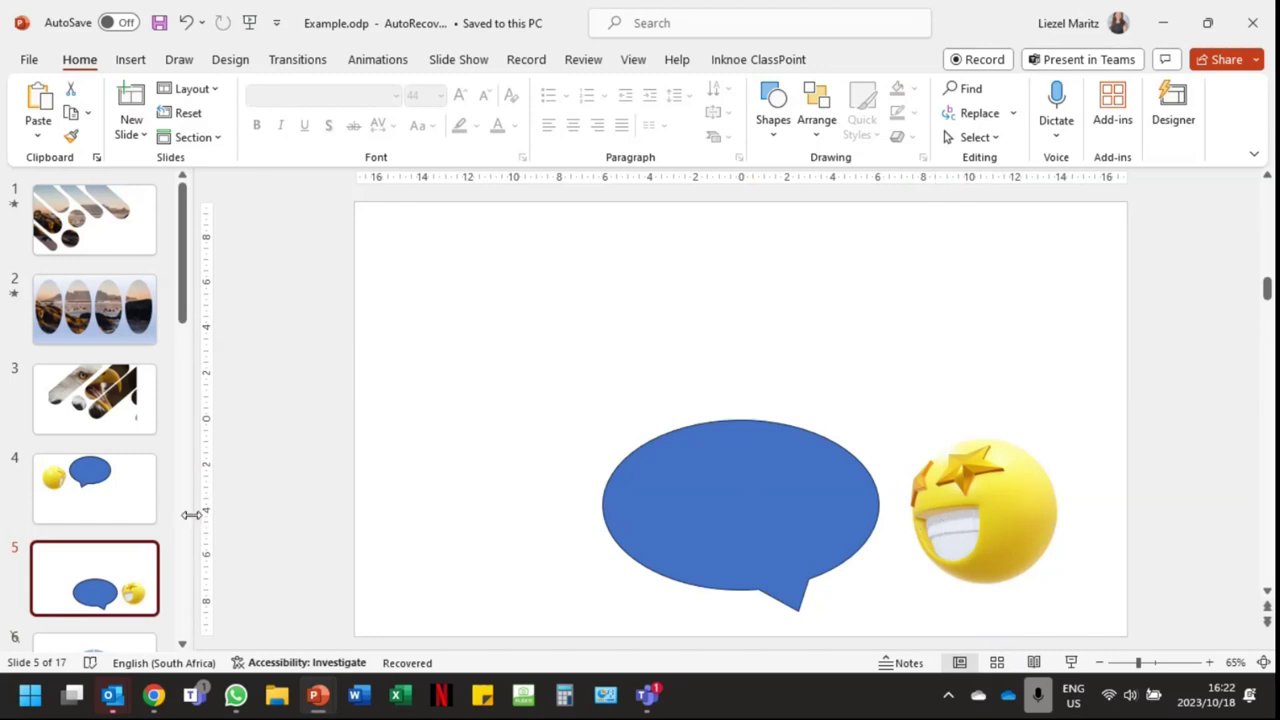
# - Apply the Morph transition to slides 4 and 5, then select the eagle slide 3
pyautogui.scroll(-4, 100, 523)
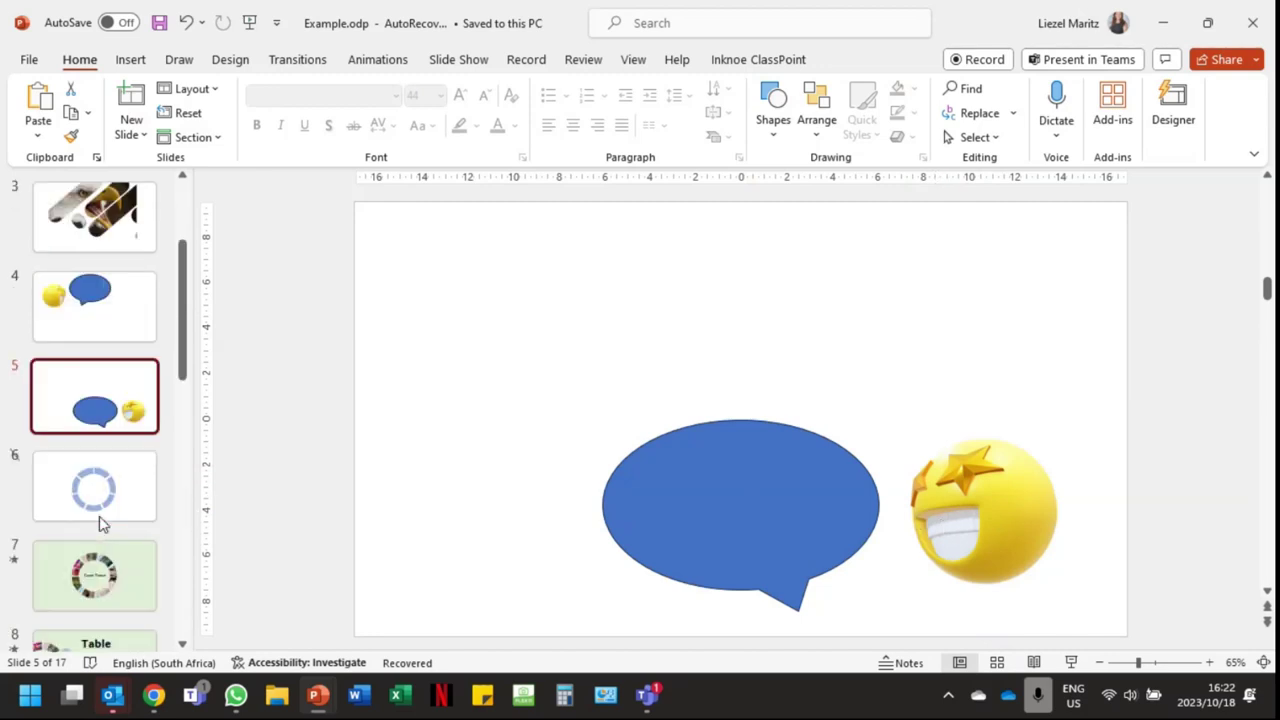
pyautogui.scroll(3, 100, 523)
pyautogui.scroll(1, 99, 516)
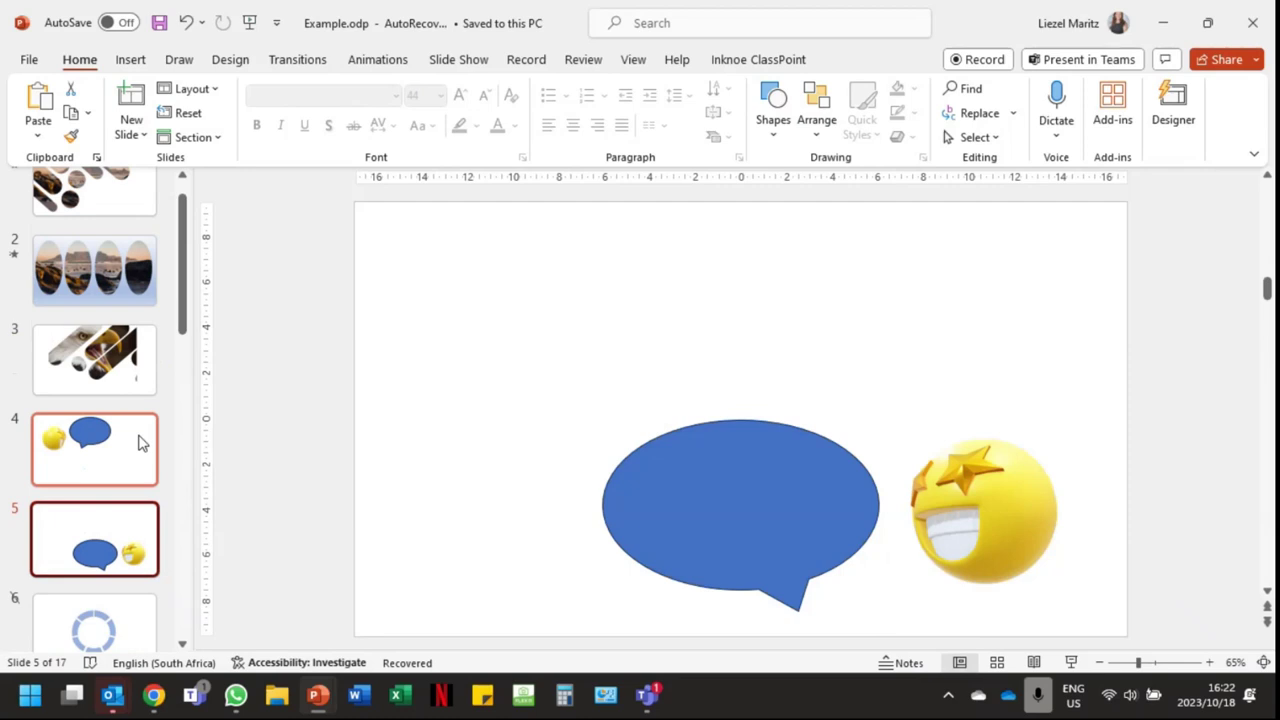
pyautogui.click(140, 443)
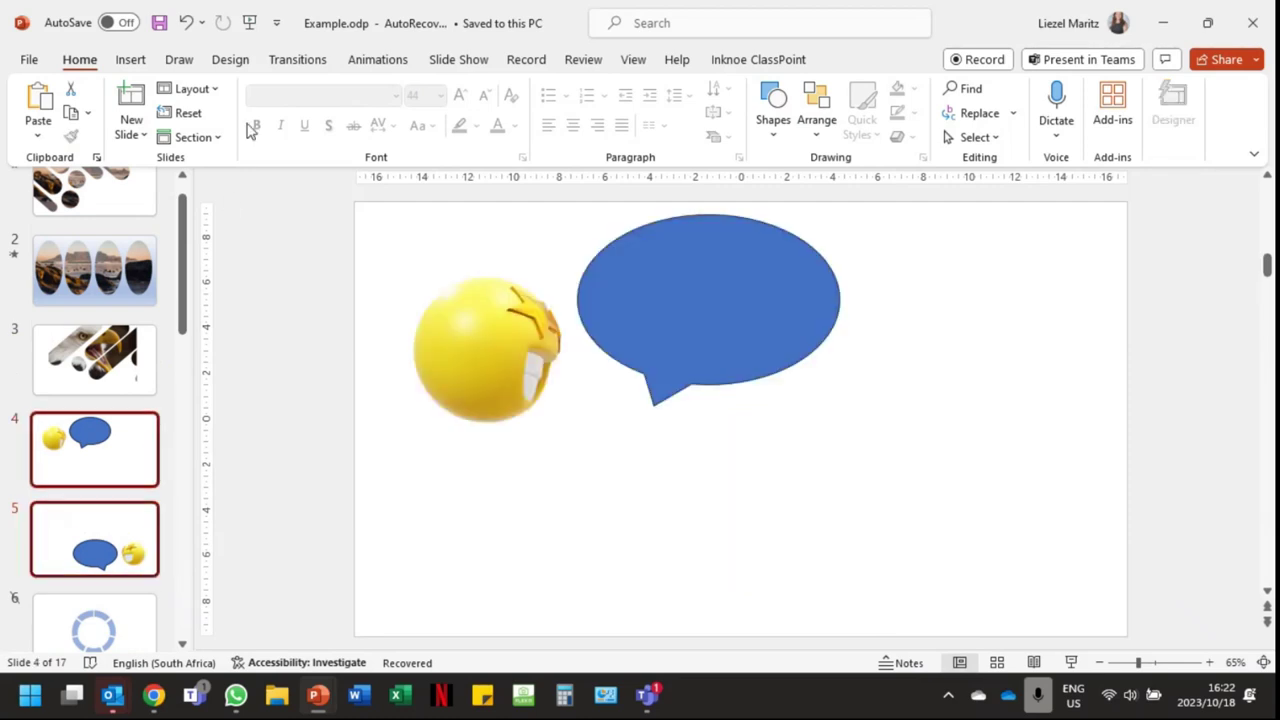
pyautogui.click(295, 62)
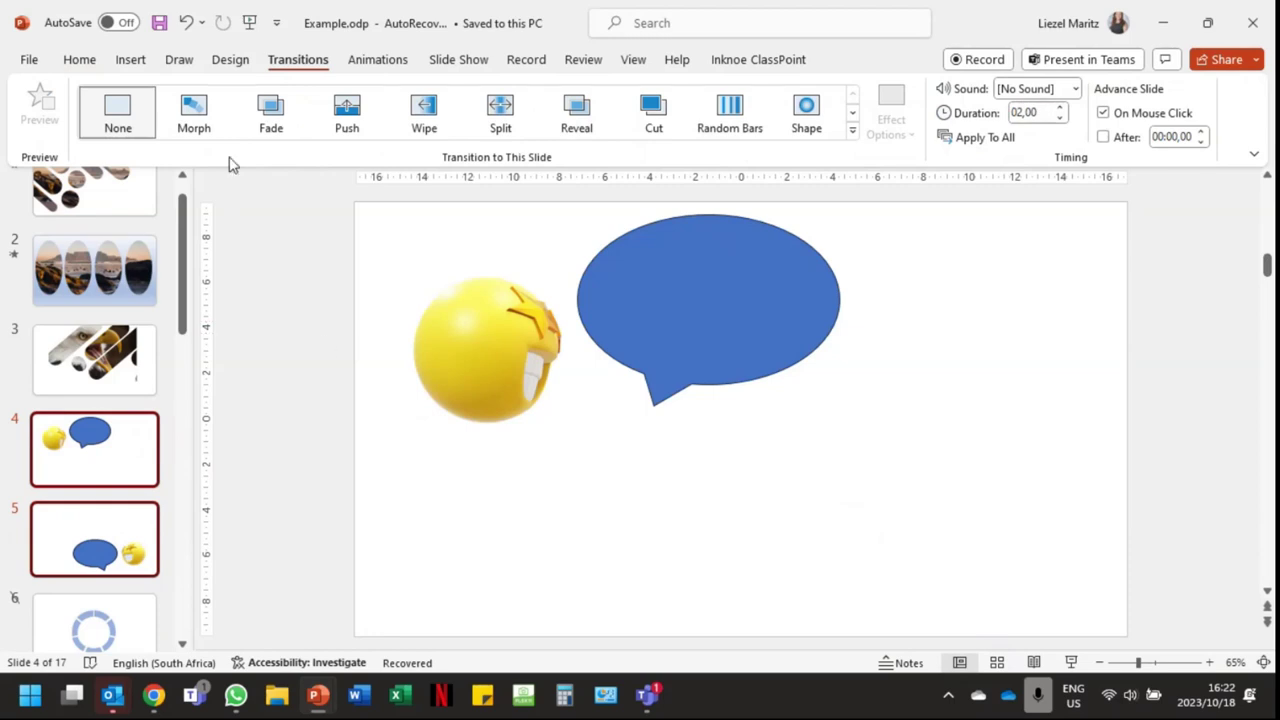
pyautogui.click(193, 115)
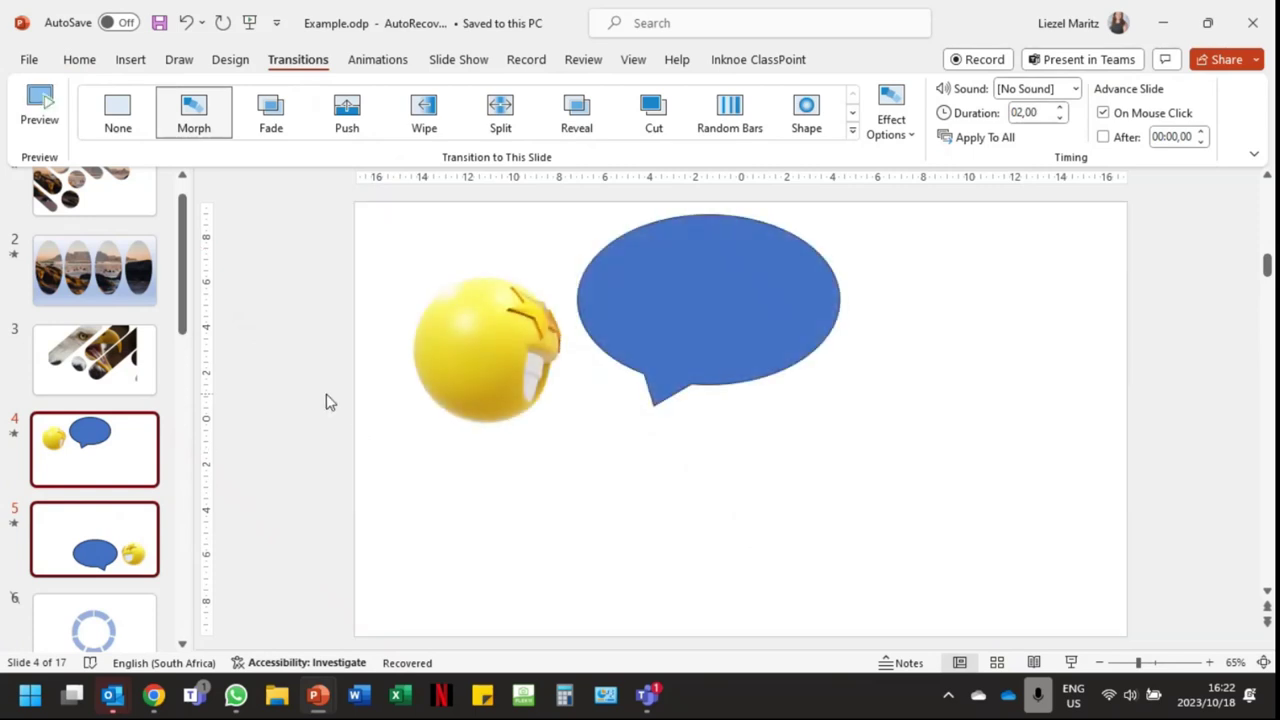
pyautogui.click(400, 390)
pyautogui.press('Up')
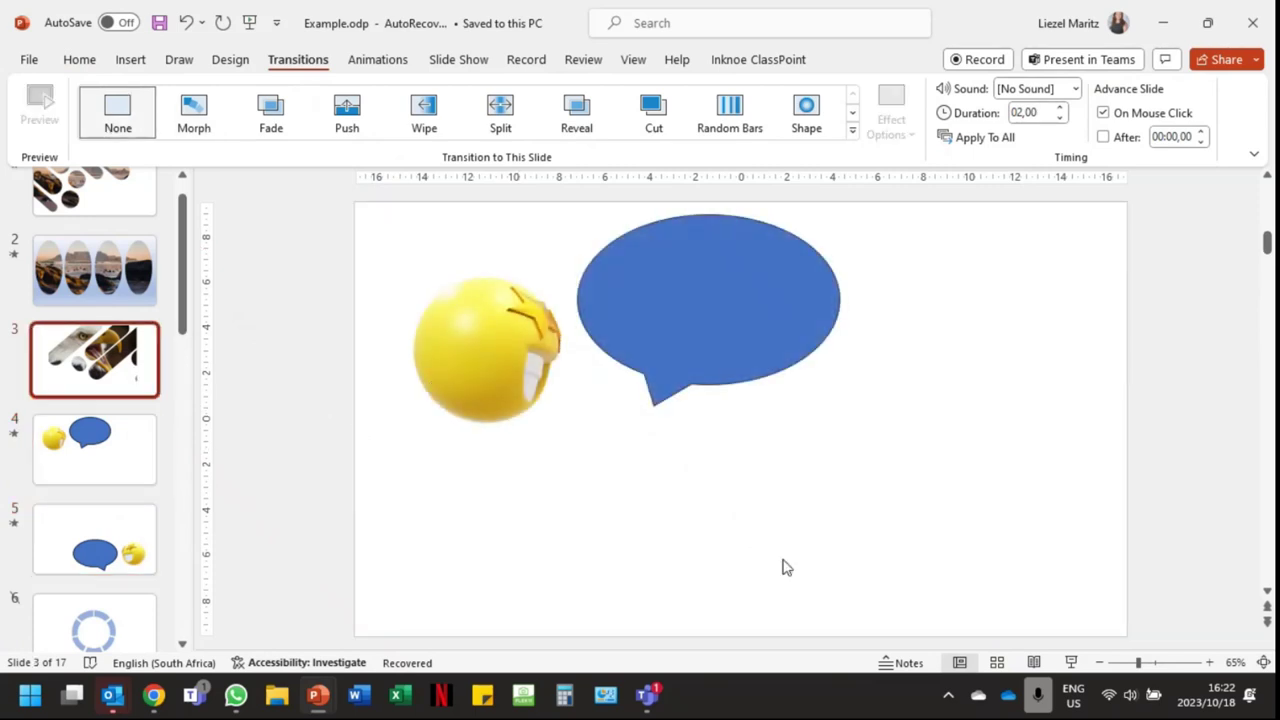
# - Start the slide show from the eagle slide and advance twice to watch the emoji Morph
pyautogui.click(1070, 662)
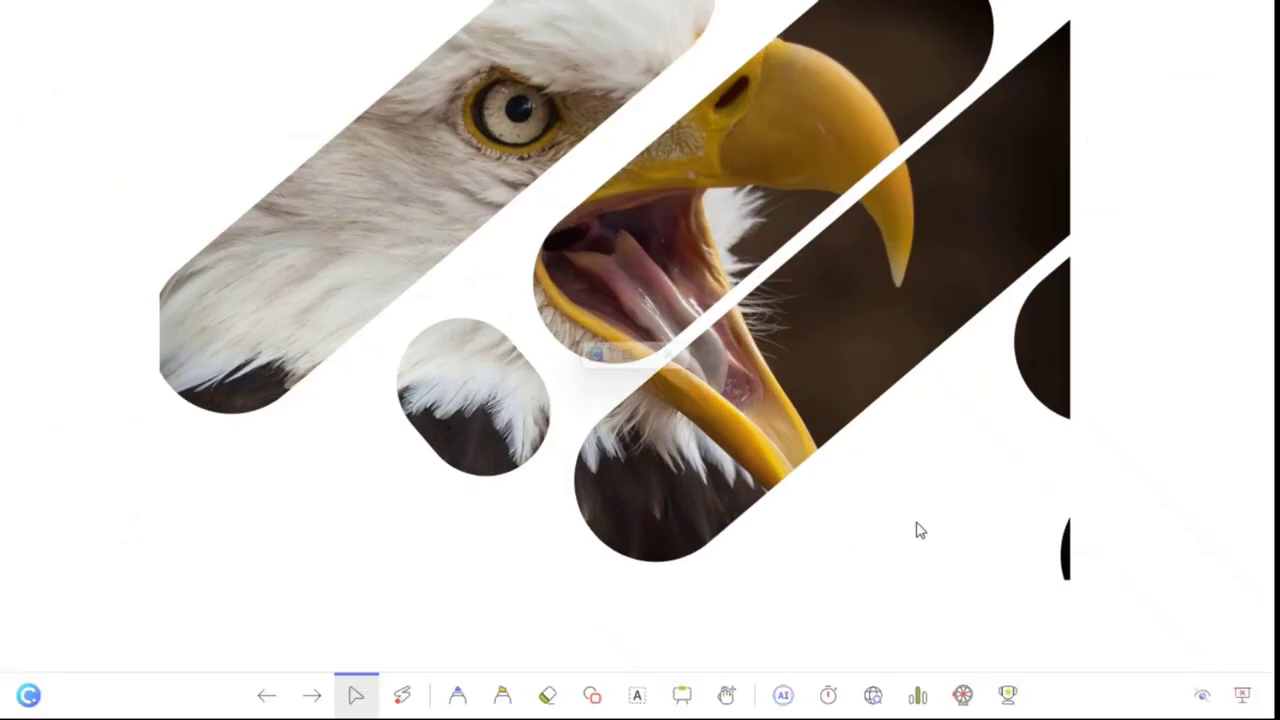
pyautogui.click(318, 697)
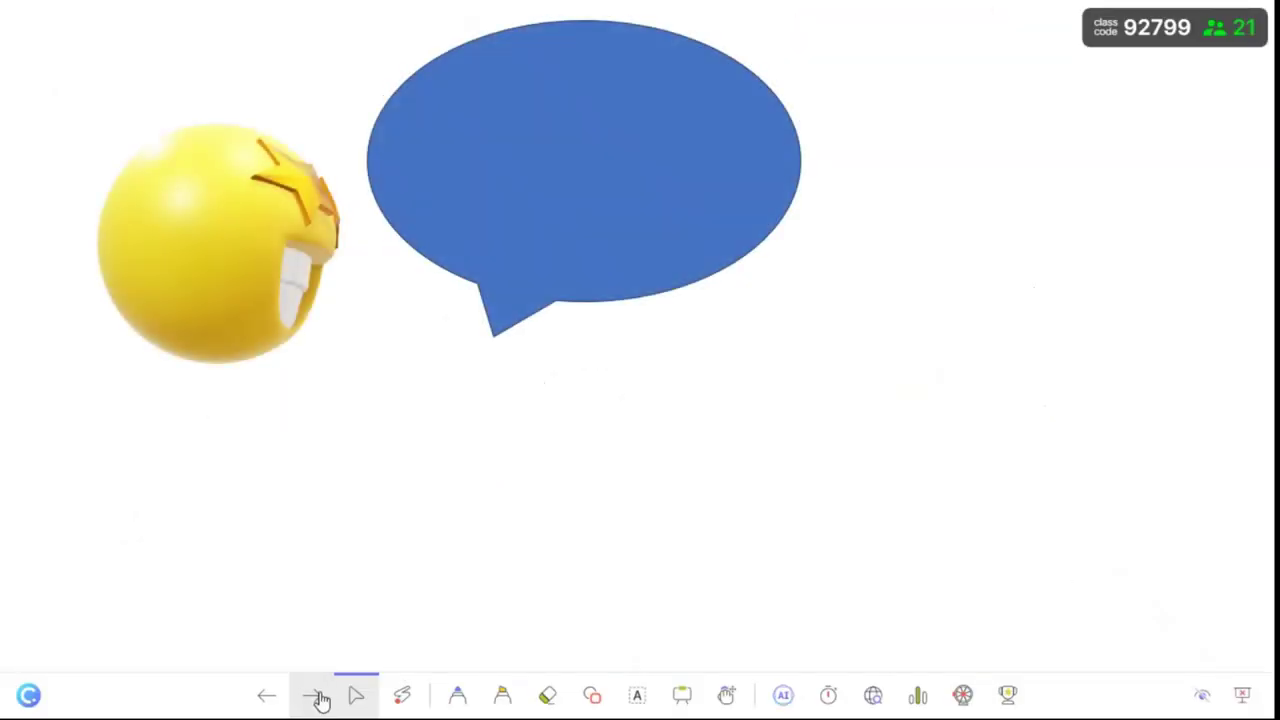
pyautogui.click(316, 697)
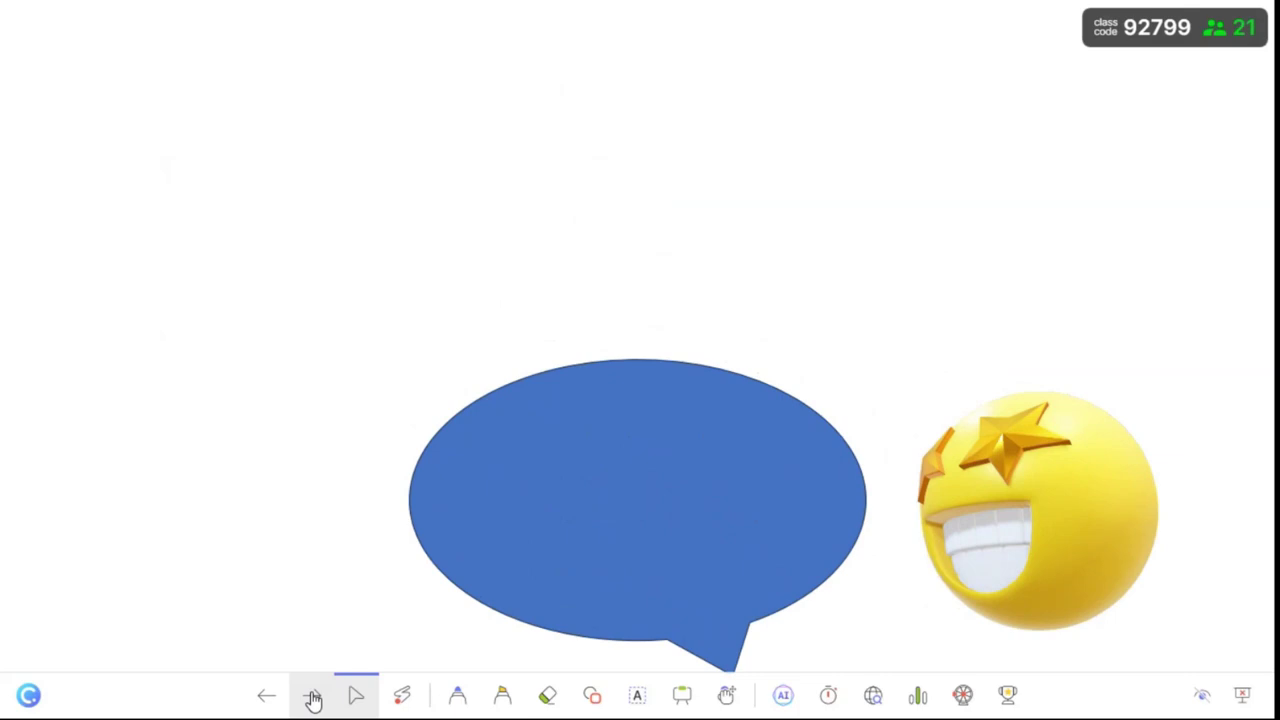
# - End the slide show and scroll the editor's slide list down toward slide 7
pyautogui.press('Escape')
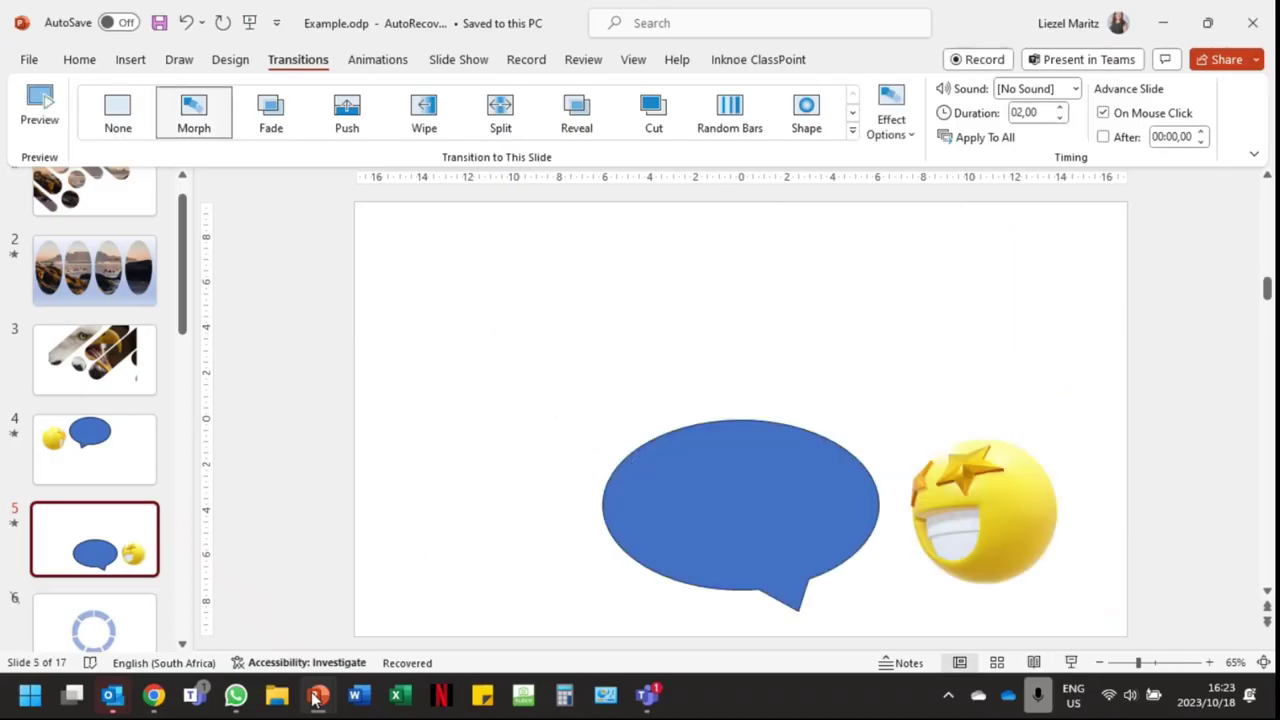
pyautogui.moveTo(317, 694)
pyautogui.click(418, 560)
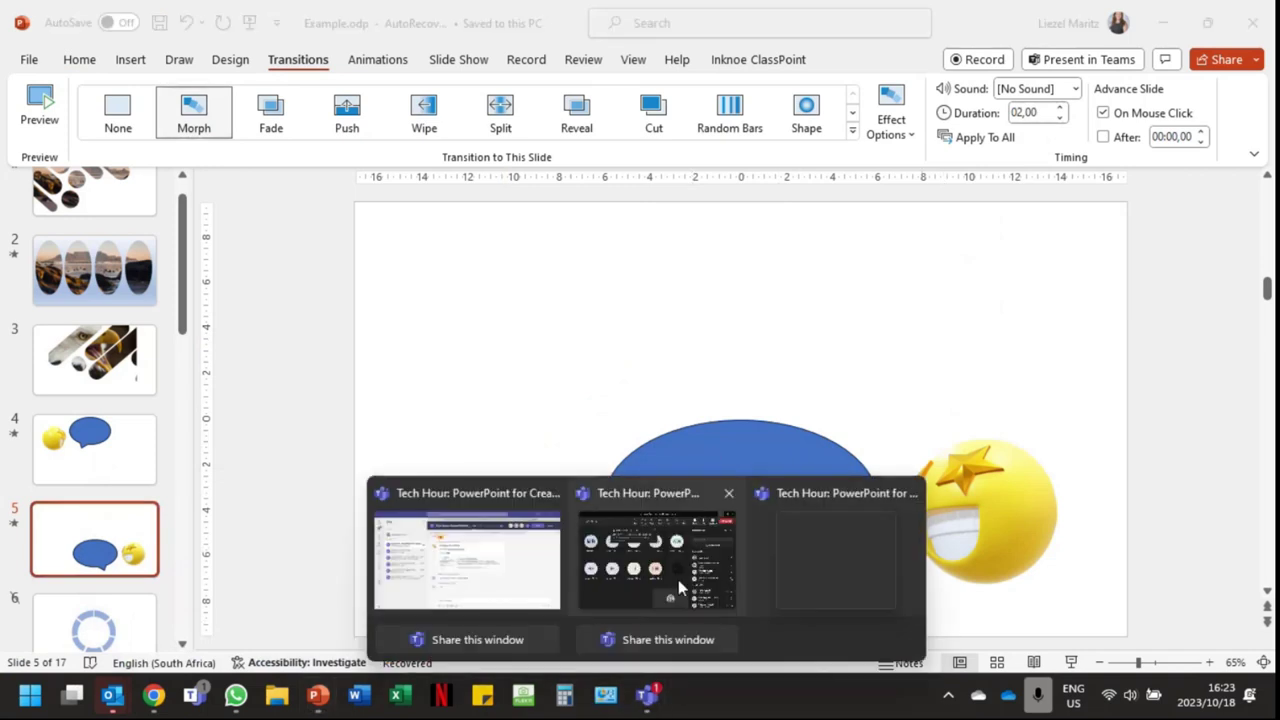
pyautogui.scroll(-2, 913, 516)
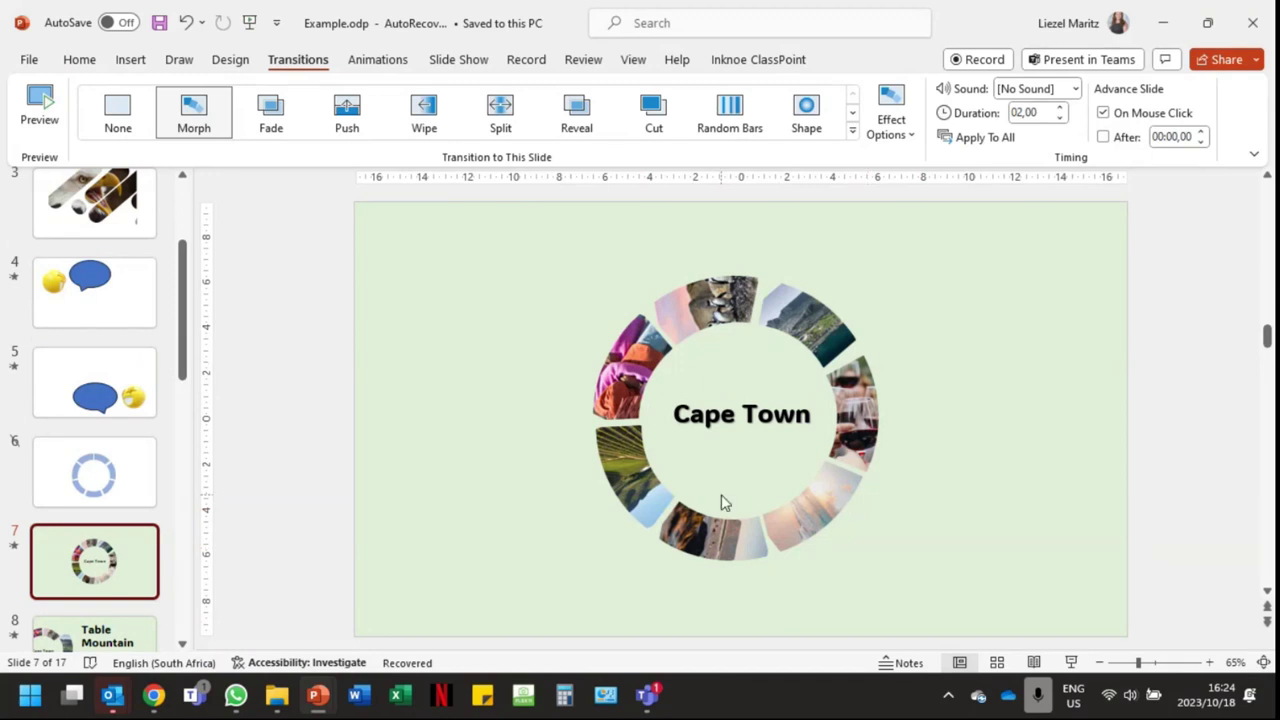
# - Ungroup the Cape Town photo ring into separate segments
pyautogui.click(636, 385)
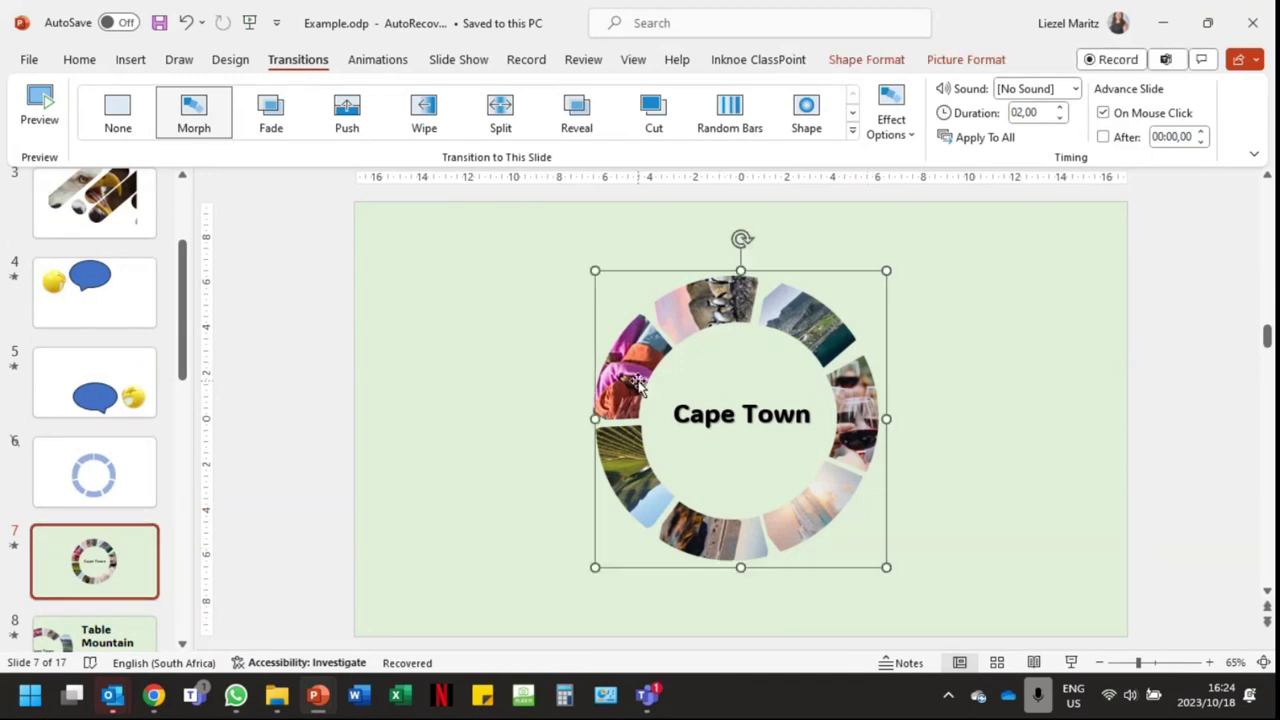
pyautogui.rightClick(637, 385)
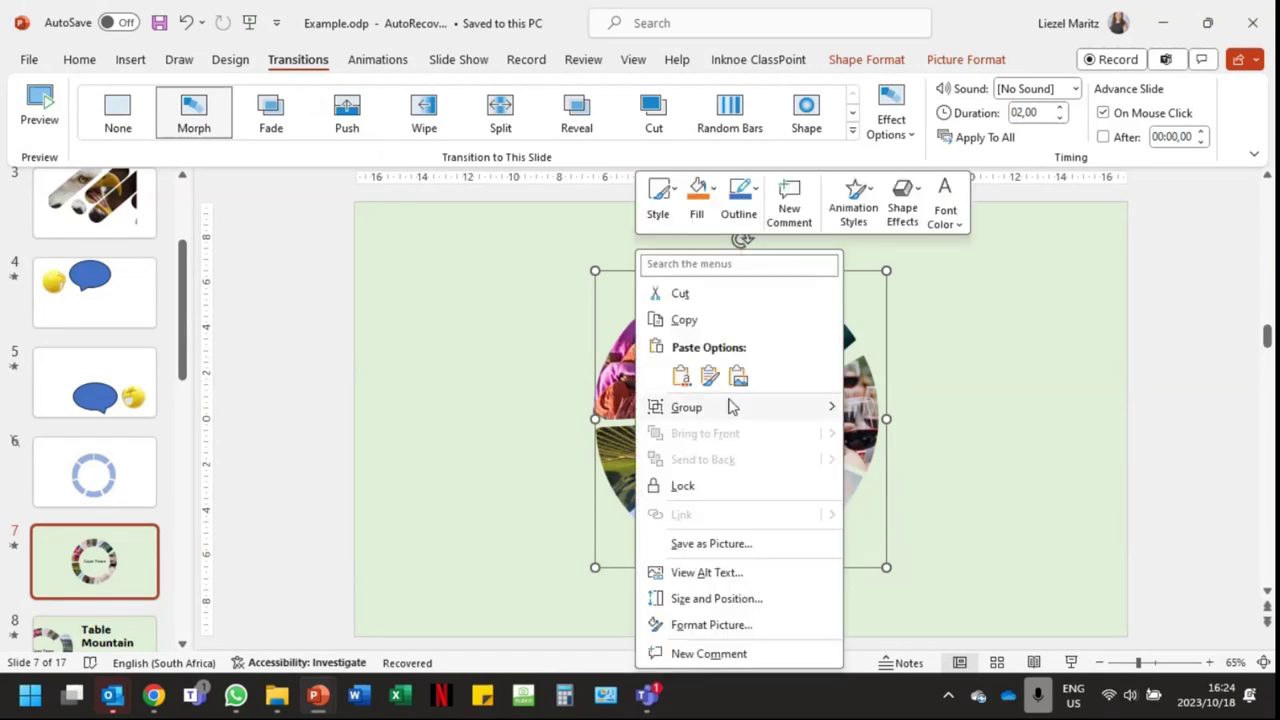
pyautogui.moveTo(731, 407)
pyautogui.click(890, 462)
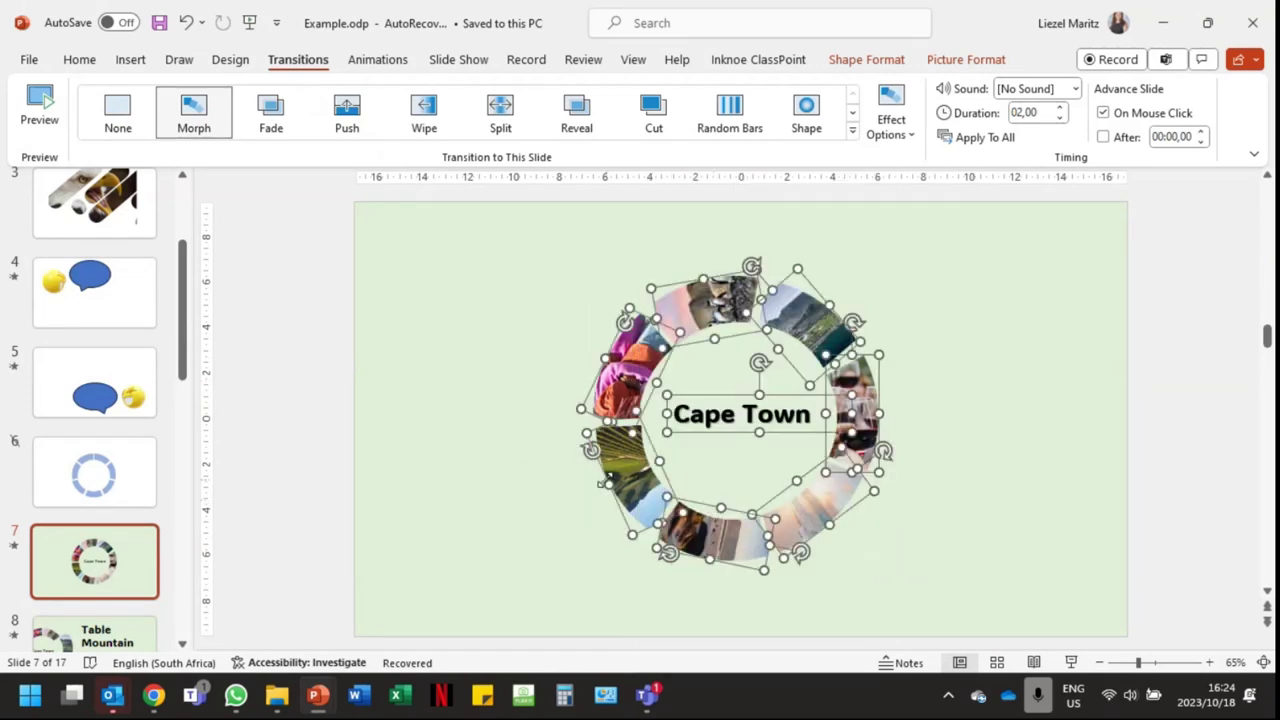
pyautogui.click(528, 457)
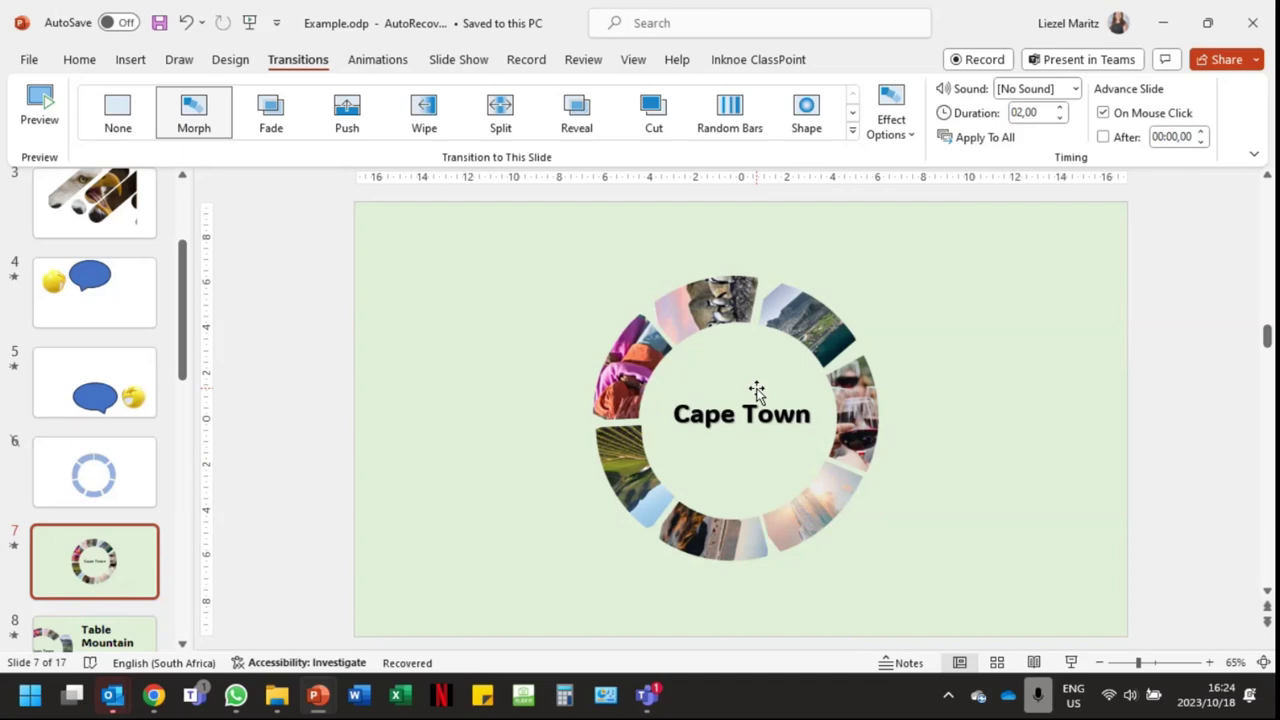
# - Select all seven photo segments of the ring and group them into one object
pyautogui.click(725, 340)
pyautogui.keyDown('shift'); pyautogui.click(810, 320); pyautogui.keyUp('shift')
pyautogui.keyDown('shift'); pyautogui.click(852, 415); pyautogui.keyUp('shift')
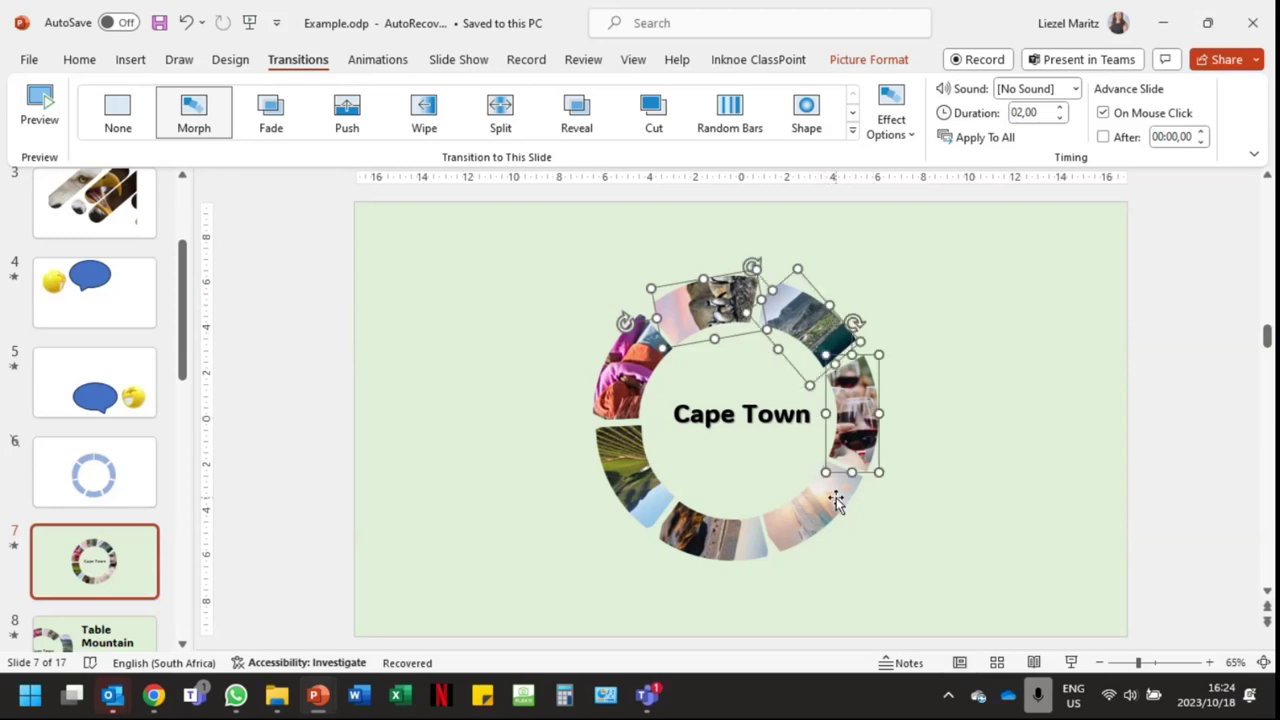
pyautogui.keyDown('shift'); pyautogui.click(836, 502); pyautogui.keyUp('shift')
pyautogui.keyDown('shift'); pyautogui.click(705, 535); pyautogui.keyUp('shift')
pyautogui.keyDown('shift'); pyautogui.click(625, 468); pyautogui.keyUp('shift')
pyautogui.keyDown('shift'); pyautogui.click(620, 393); pyautogui.keyUp('shift')
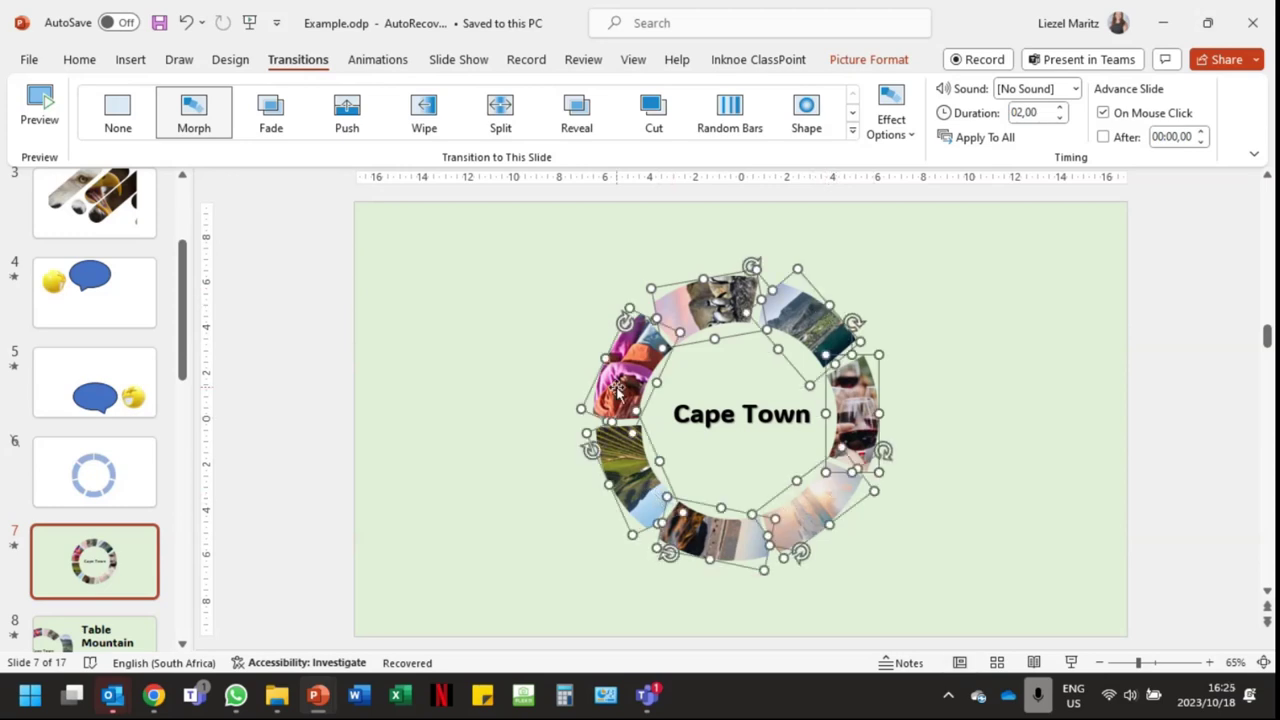
pyautogui.rightClick(618, 392)
pyautogui.moveTo(746, 410)
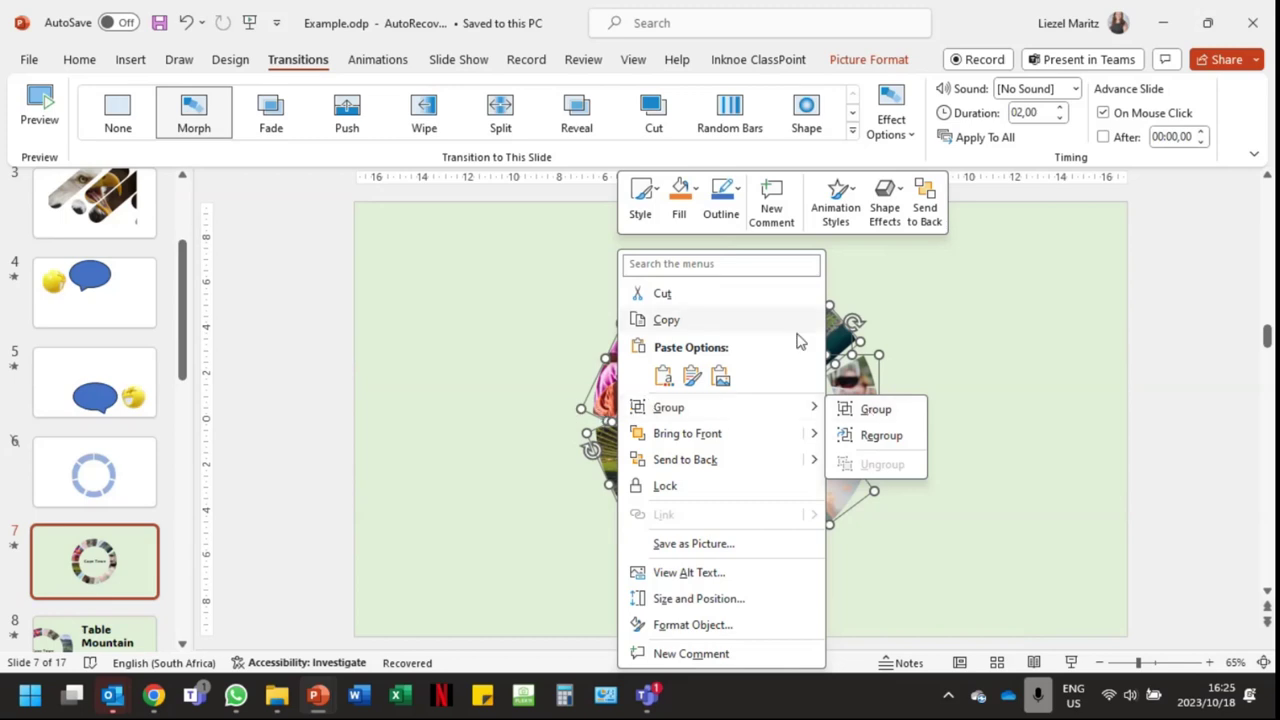
pyautogui.click(875, 409)
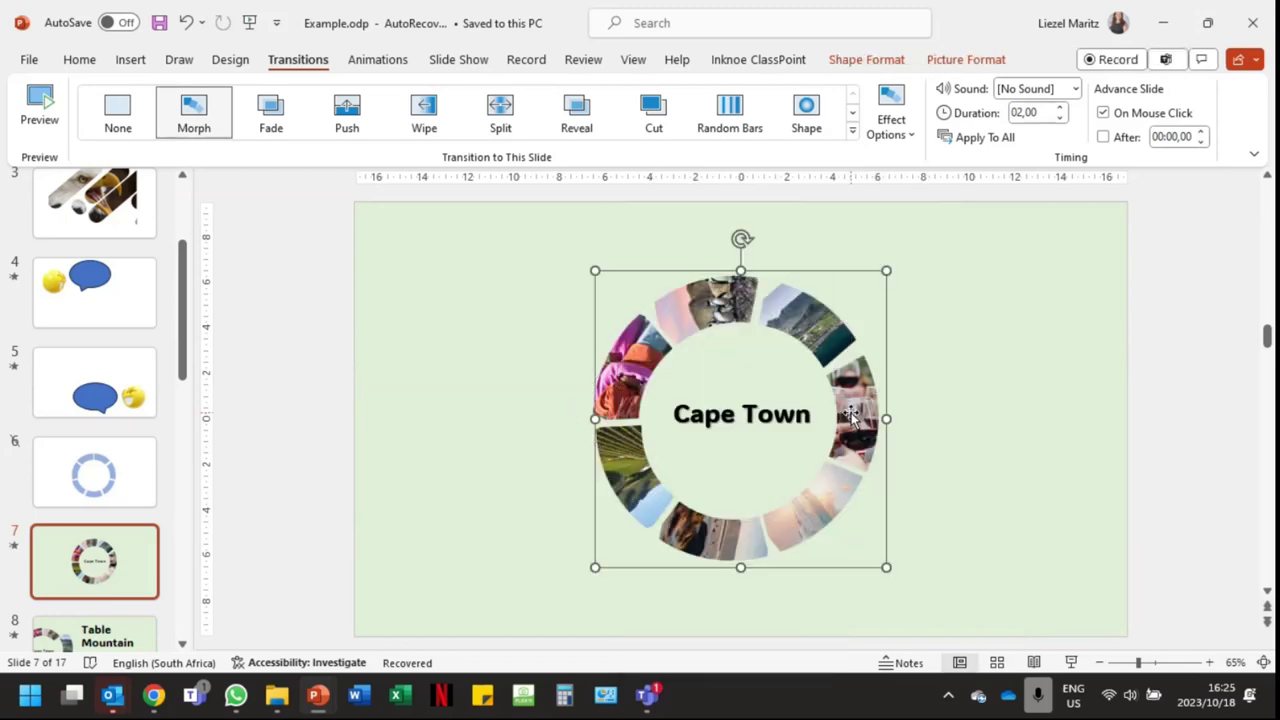
# - Apply the Spin emphasis animation to the grouped ring and open Group 1's options in the Animation Pane
pyautogui.click(391, 66)
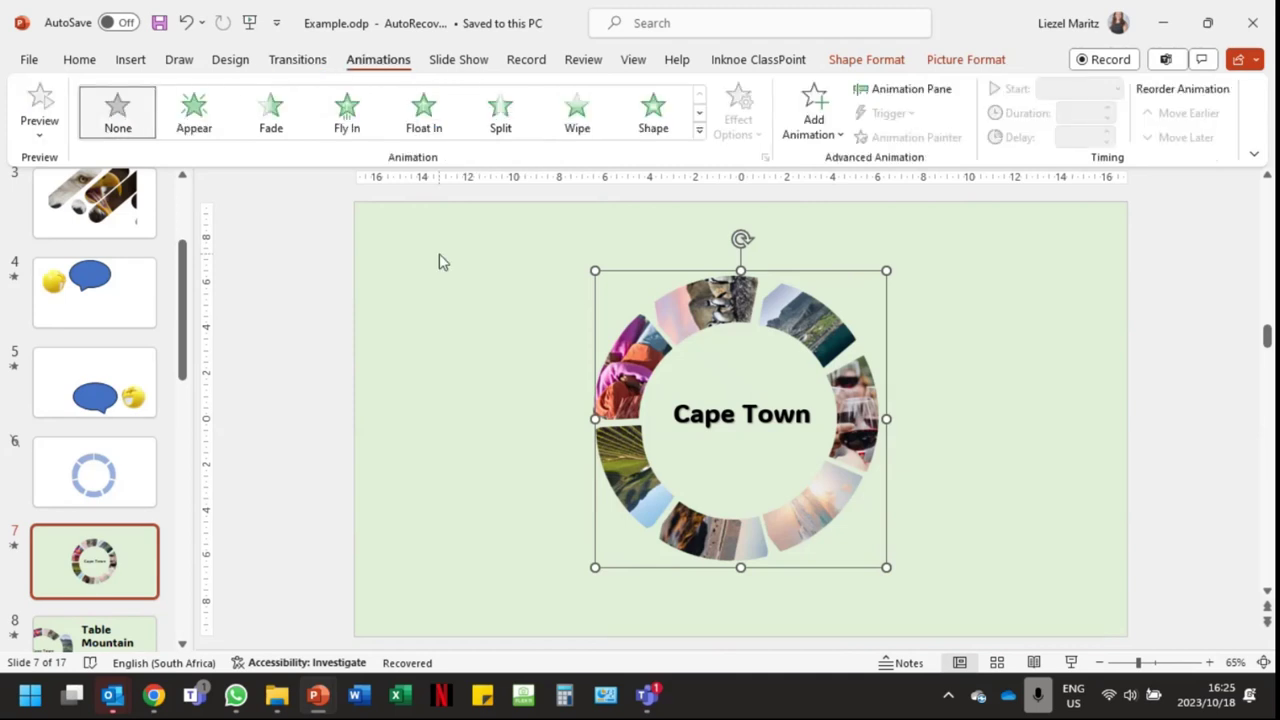
pyautogui.click(700, 132)
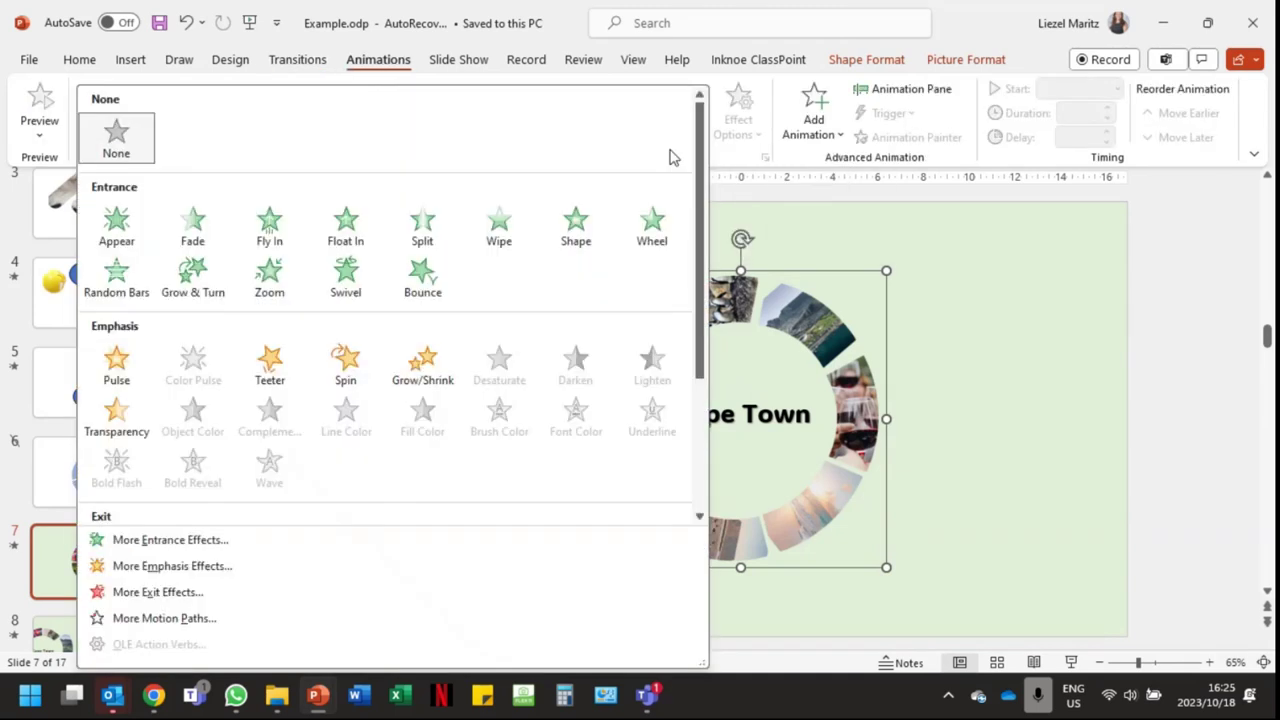
pyautogui.click(342, 362)
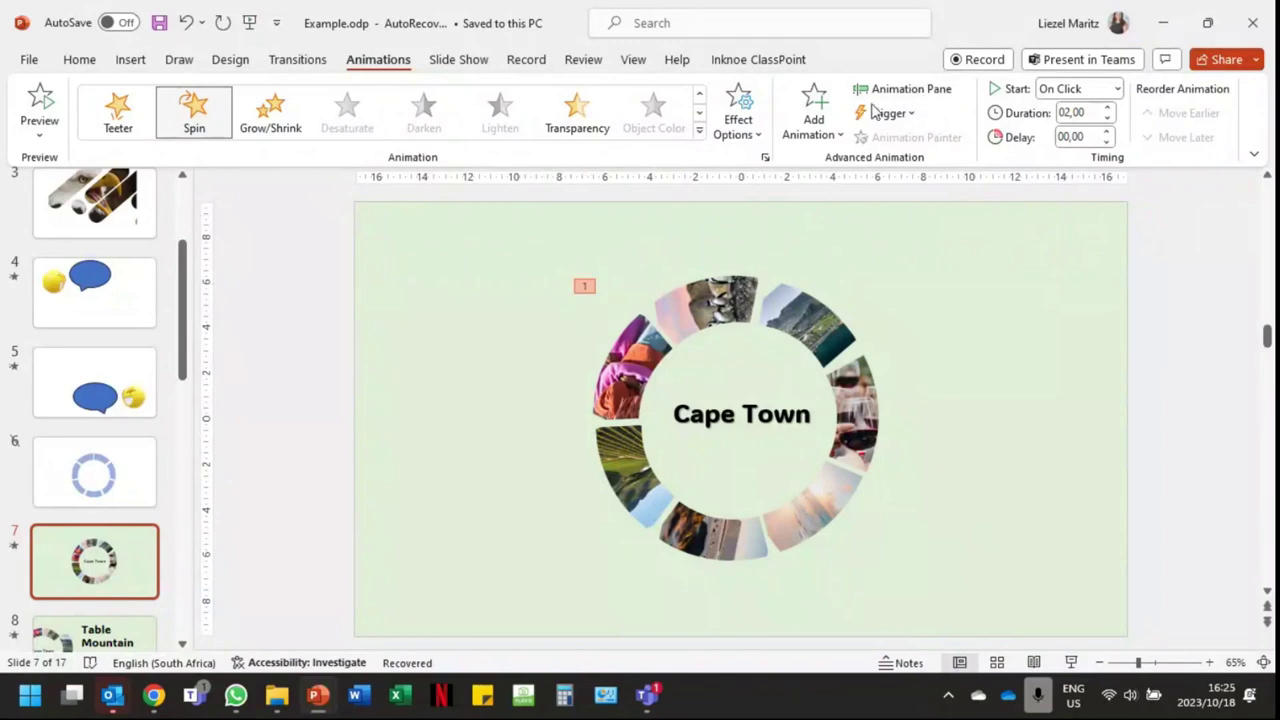
pyautogui.click(903, 92)
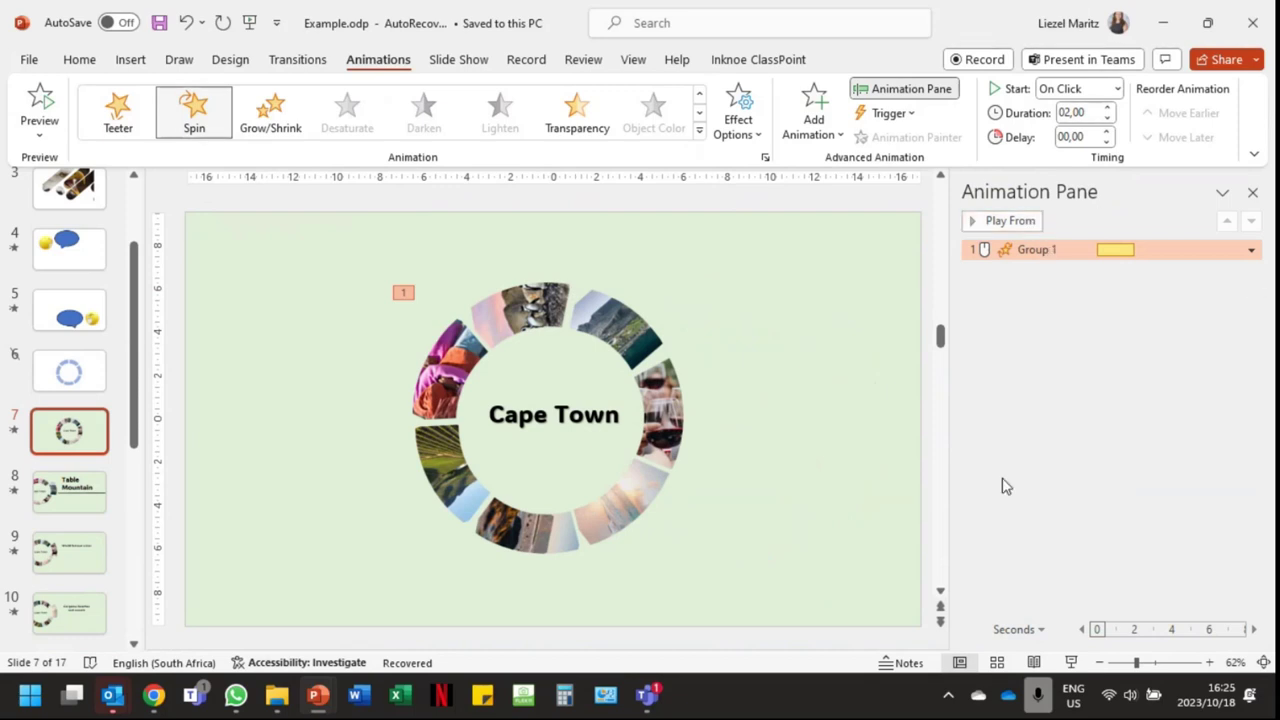
pyautogui.click(1251, 252)
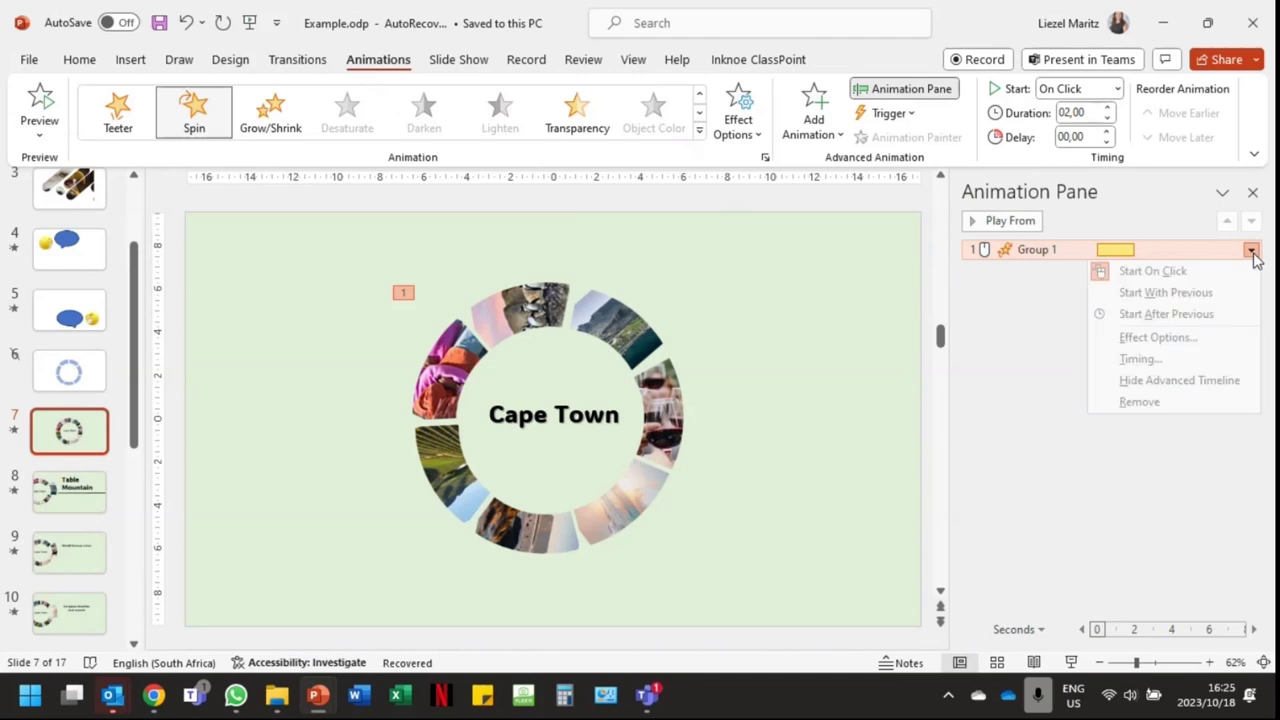
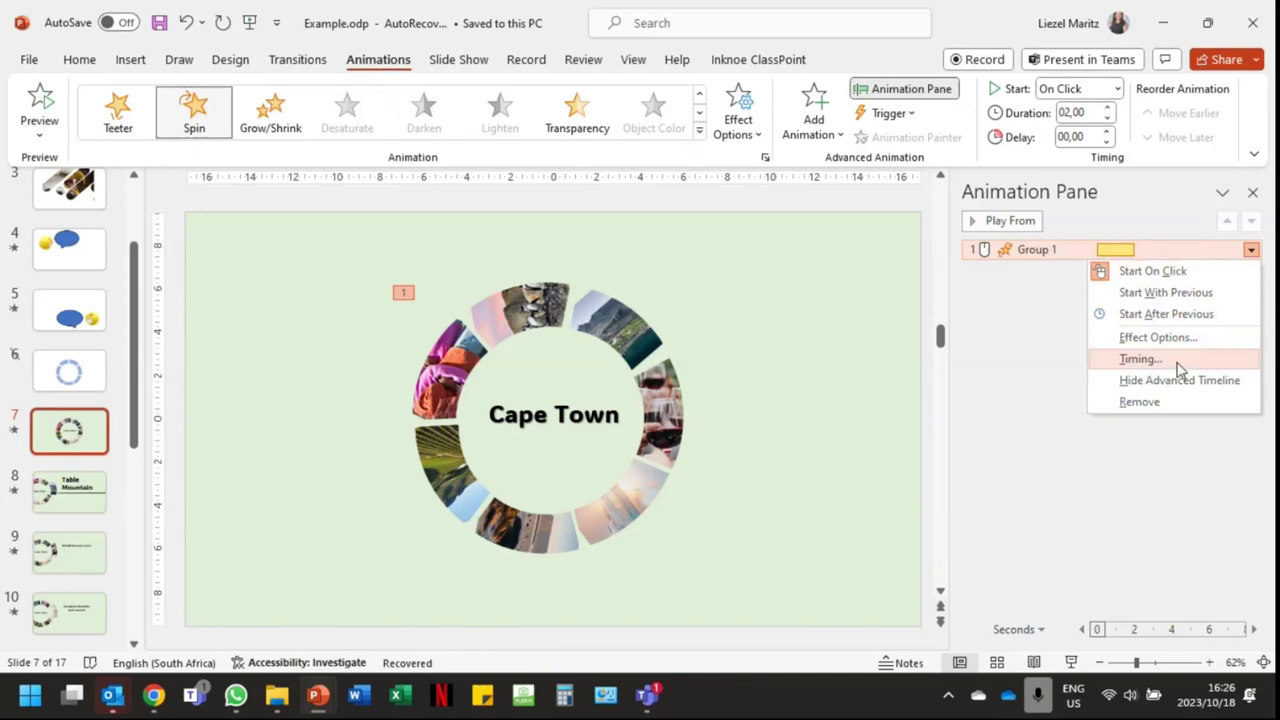
# - Set Group 1's Spin animation duration to 0.5 seconds (Very Fast) in its Timing settings
pyautogui.click(1140, 359)
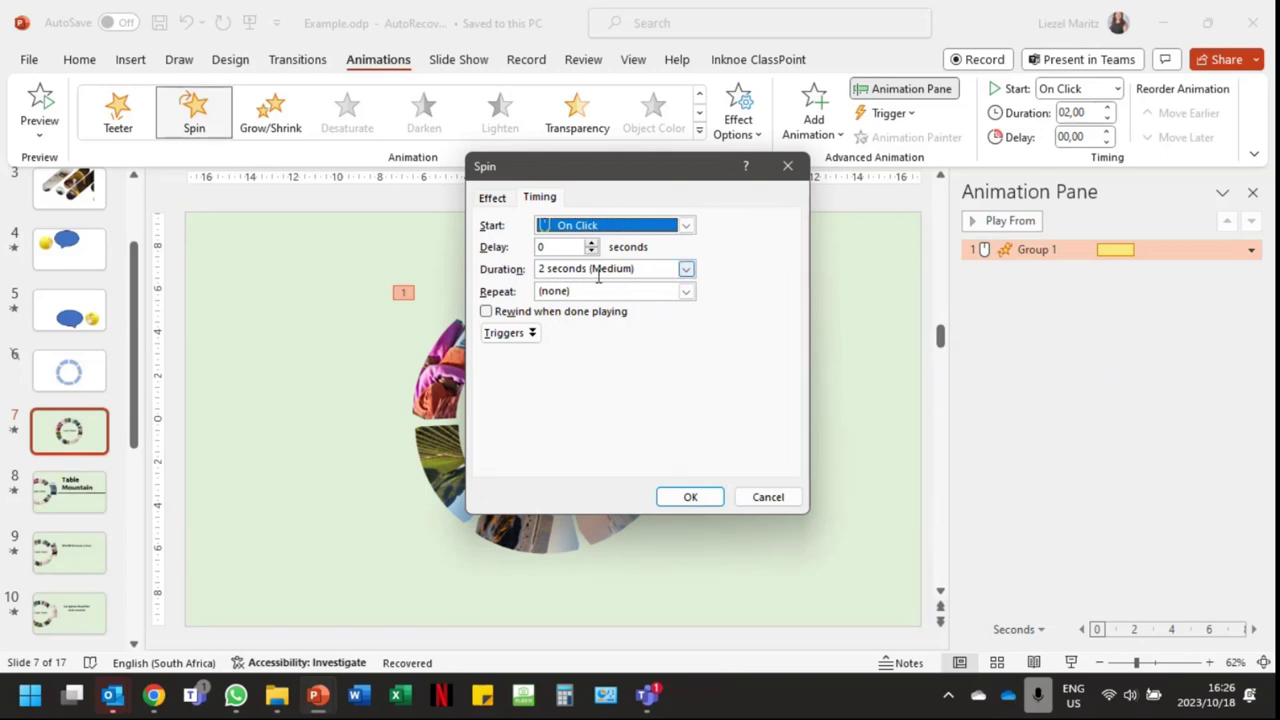
pyautogui.click(686, 269)
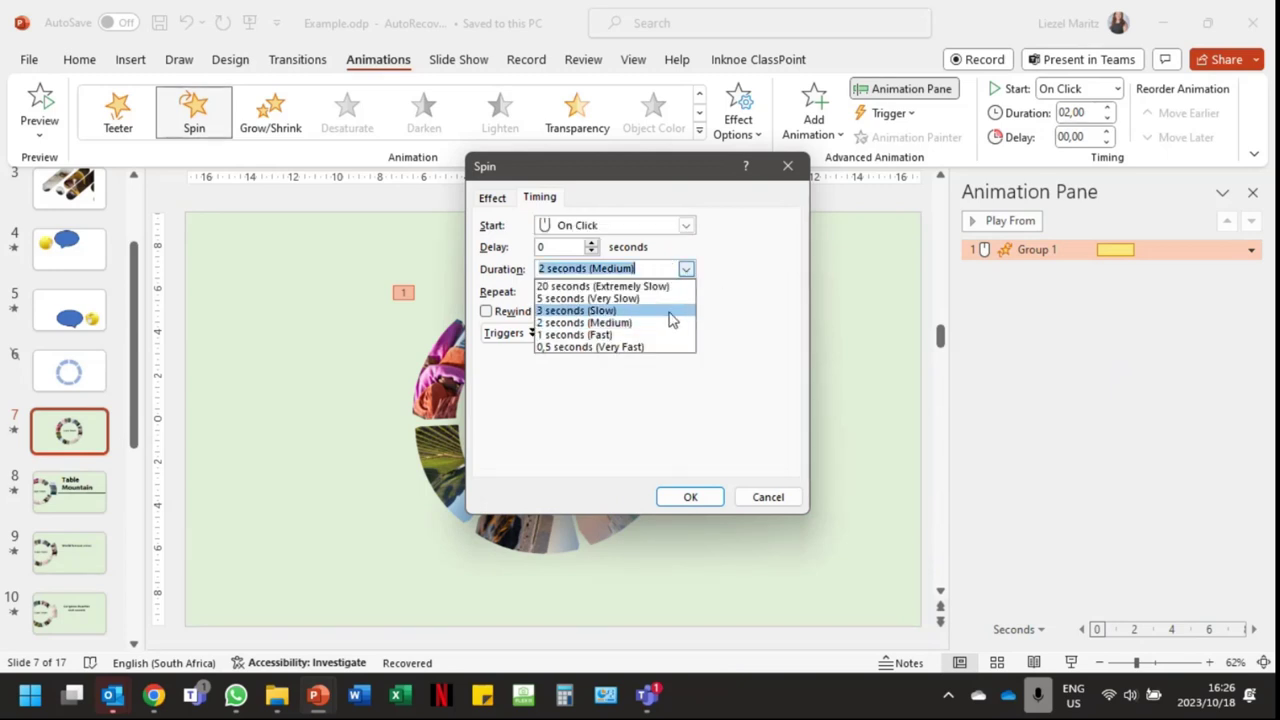
pyautogui.click(670, 312)
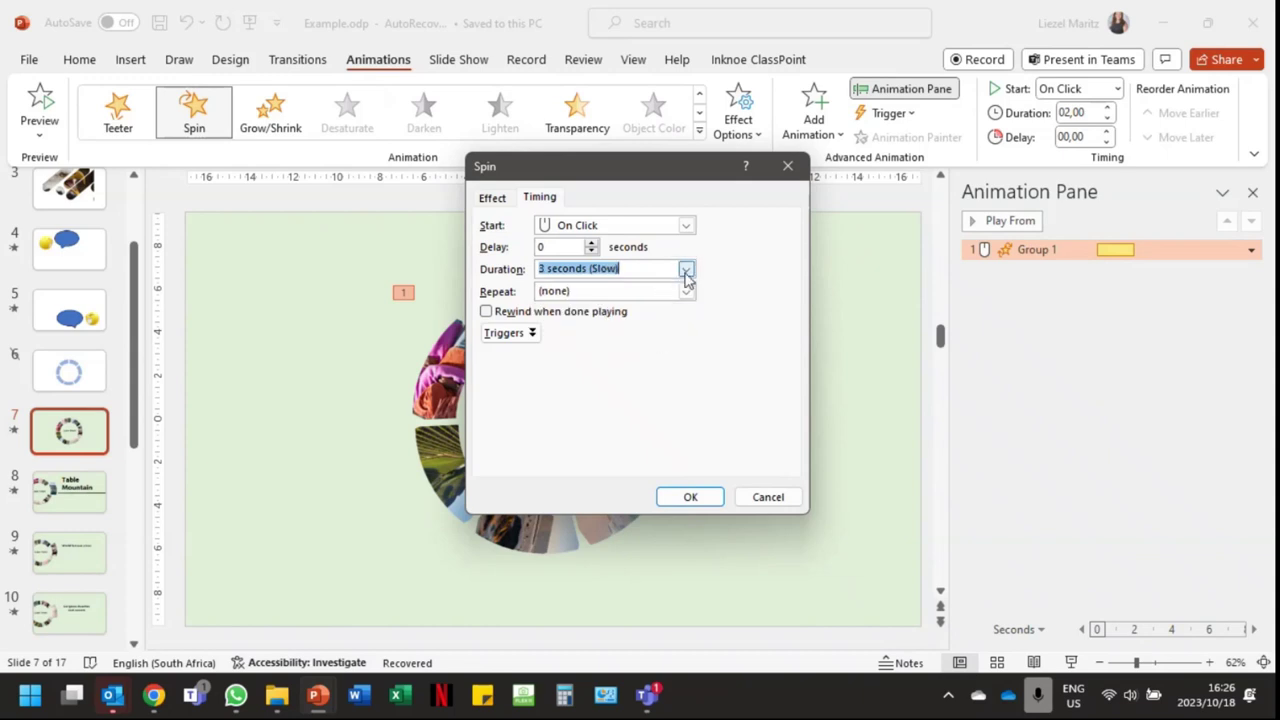
pyautogui.click(686, 269)
pyautogui.click(640, 349)
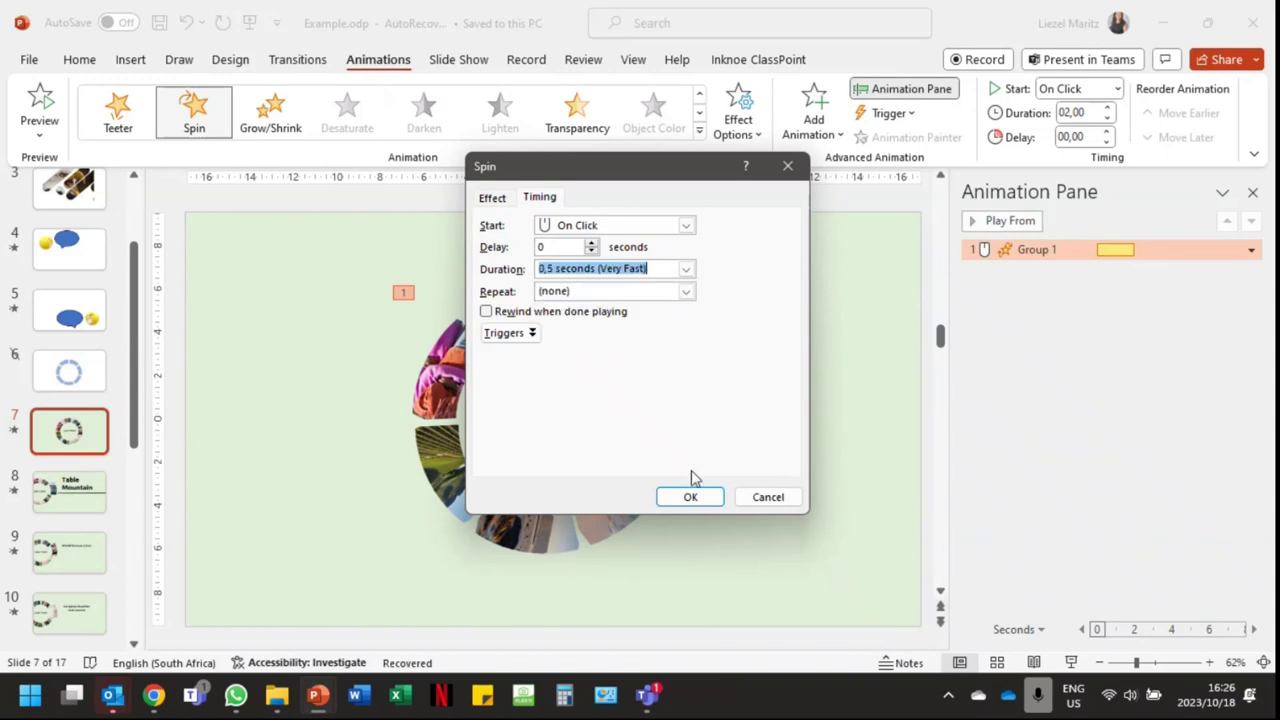
pyautogui.click(690, 497)
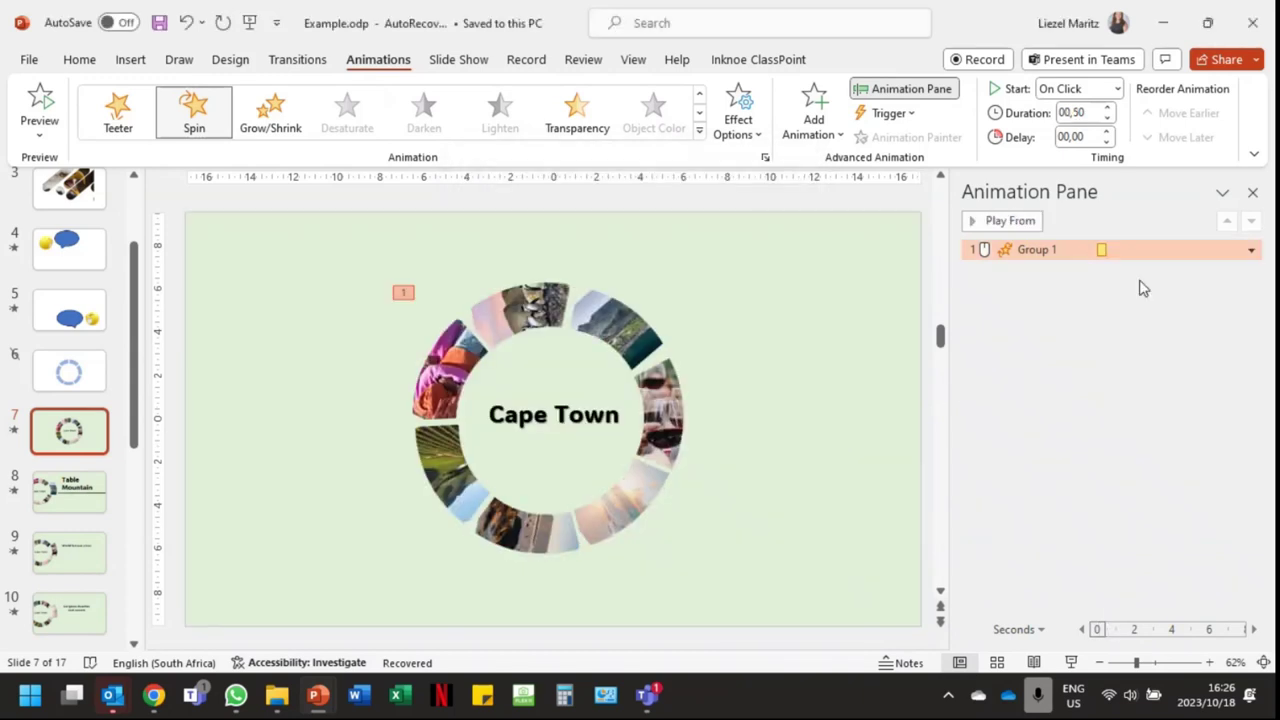
# - Change Group 1's Spin duration to 5 seconds (Very Slow) via the Animation Pane Timing dialog
pyautogui.click(1252, 251)
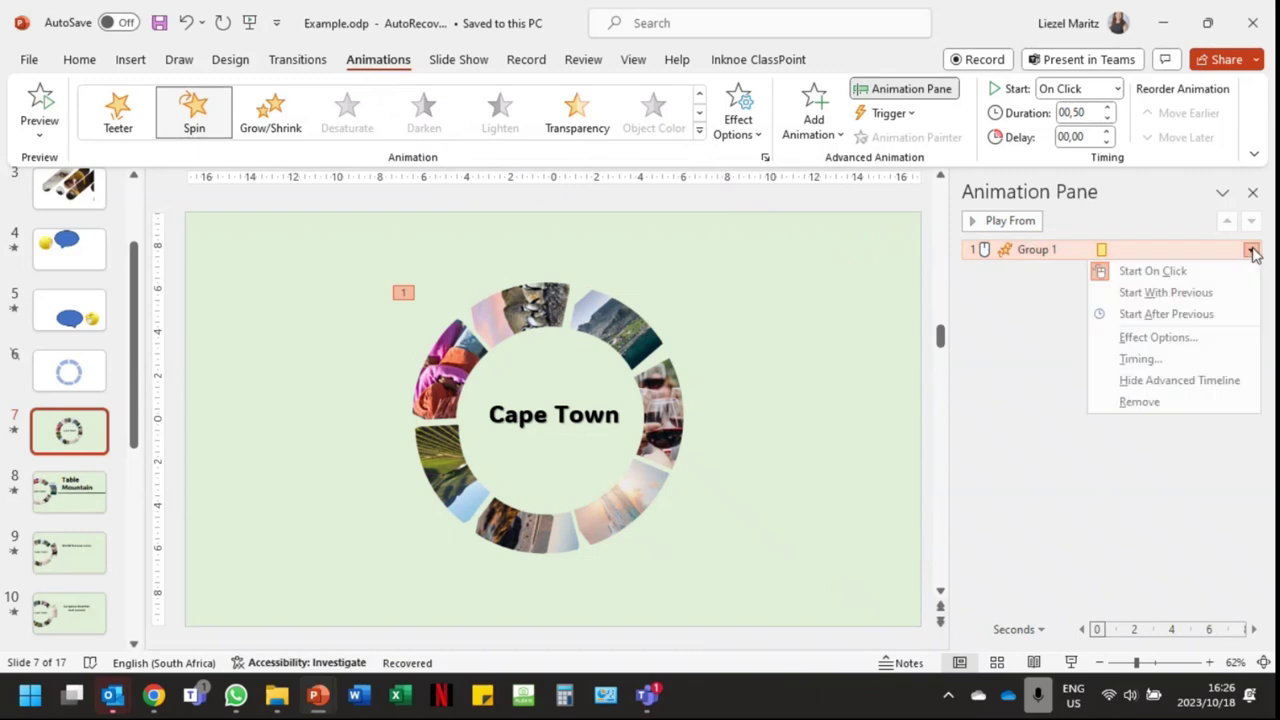
pyautogui.click(1201, 358)
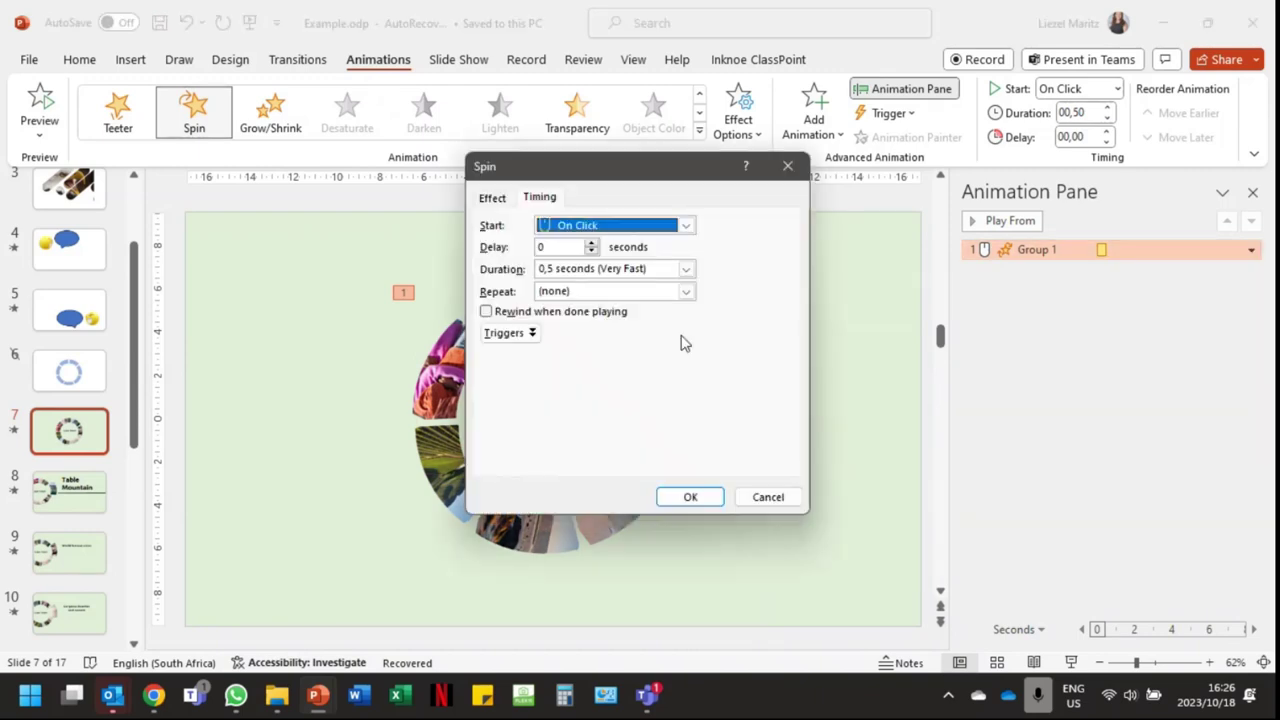
pyautogui.click(686, 269)
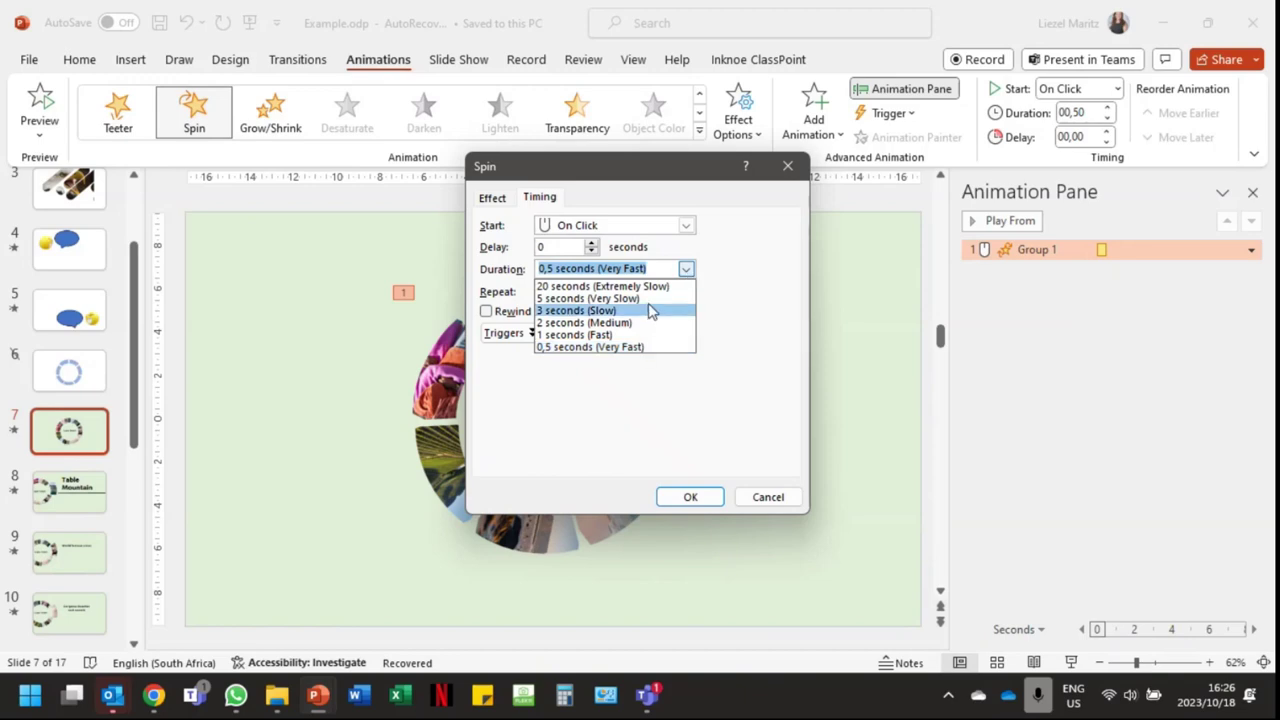
pyautogui.click(655, 299)
pyautogui.click(683, 497)
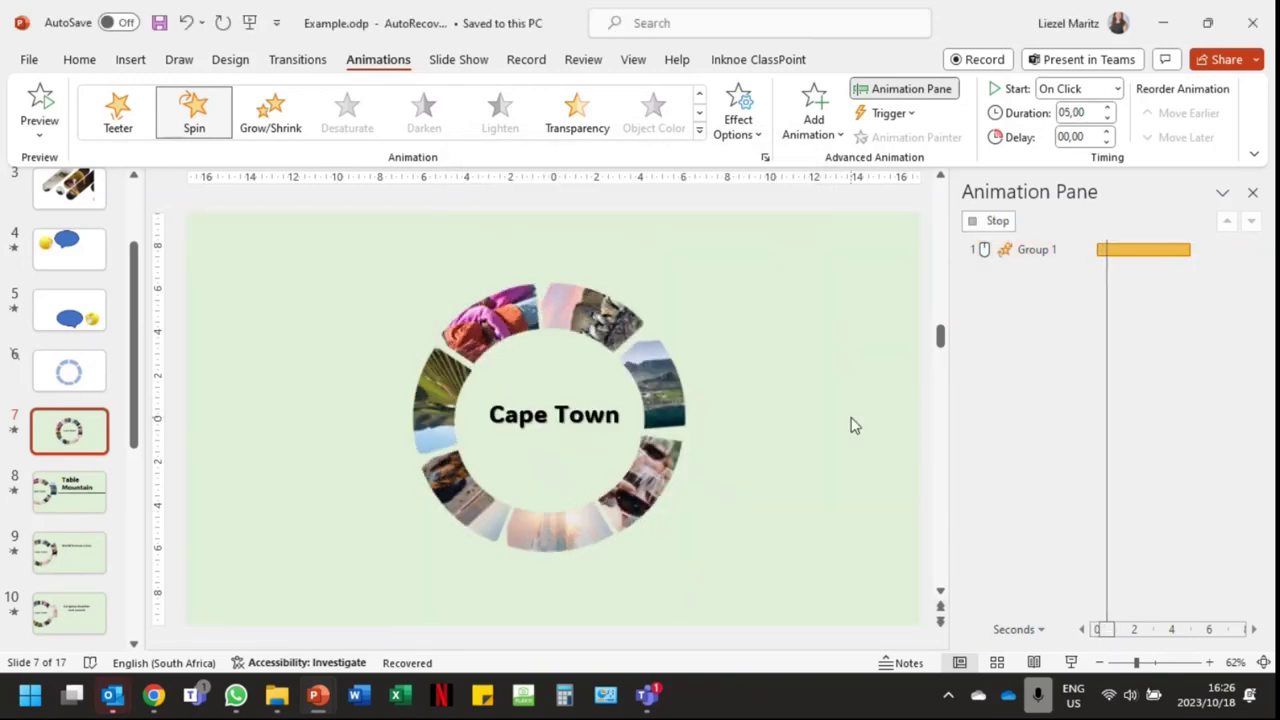